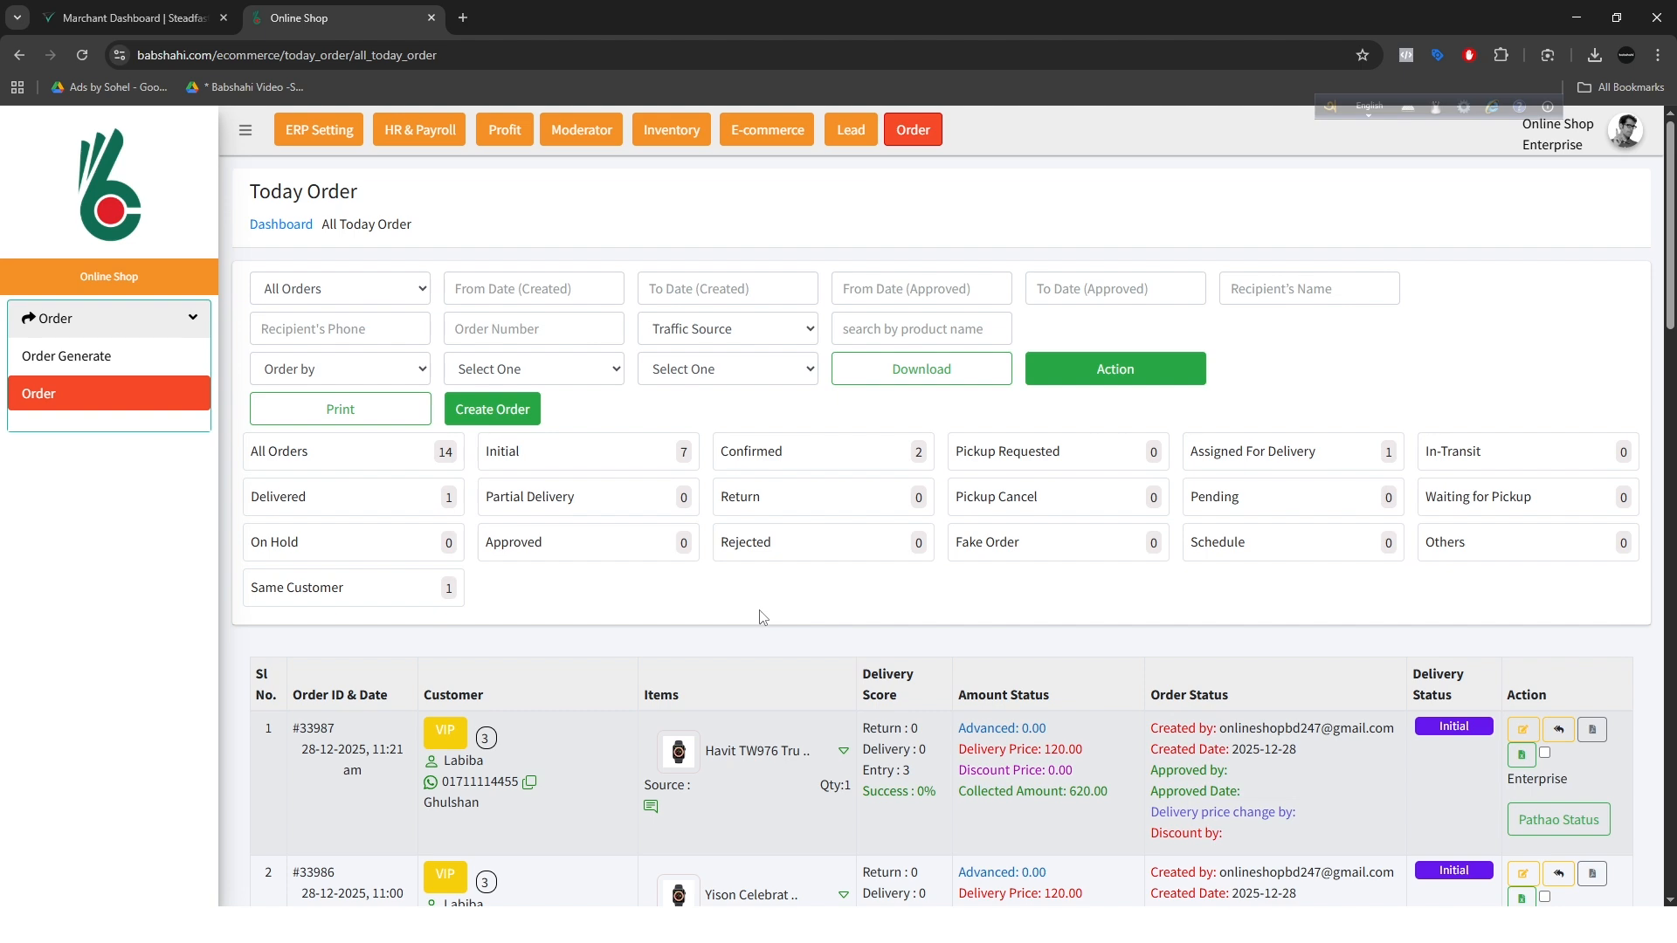
Step: Review the orders listed on the Today Order page
scroll(808, 547, "down", 4)
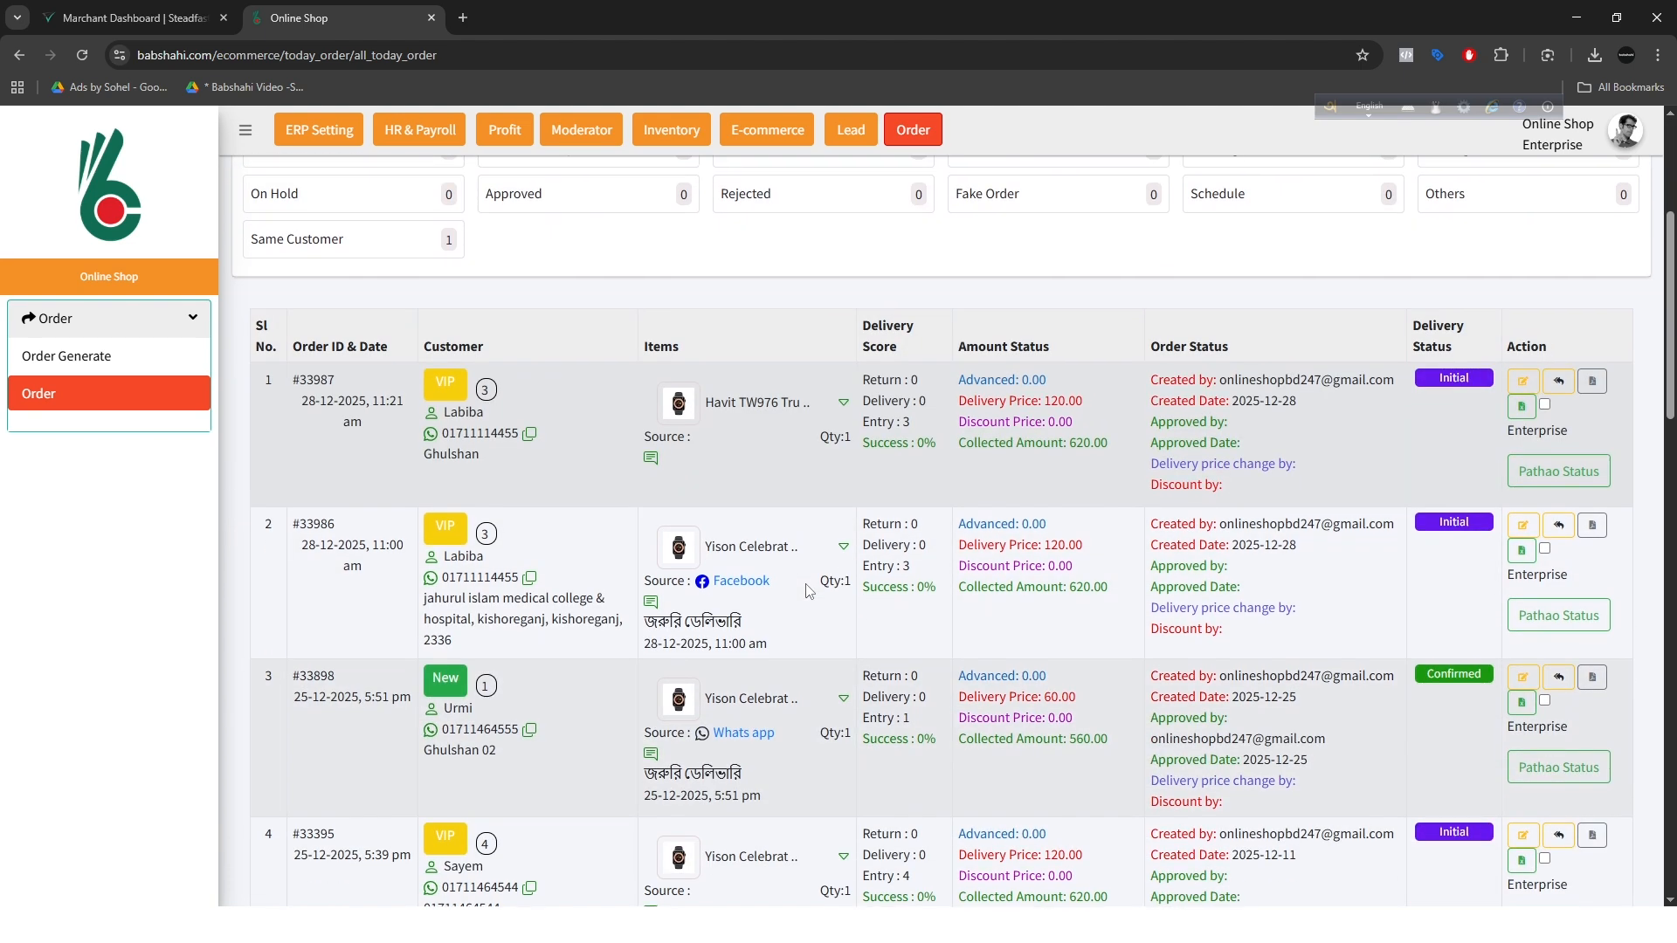
scroll(809, 587, "down", 8)
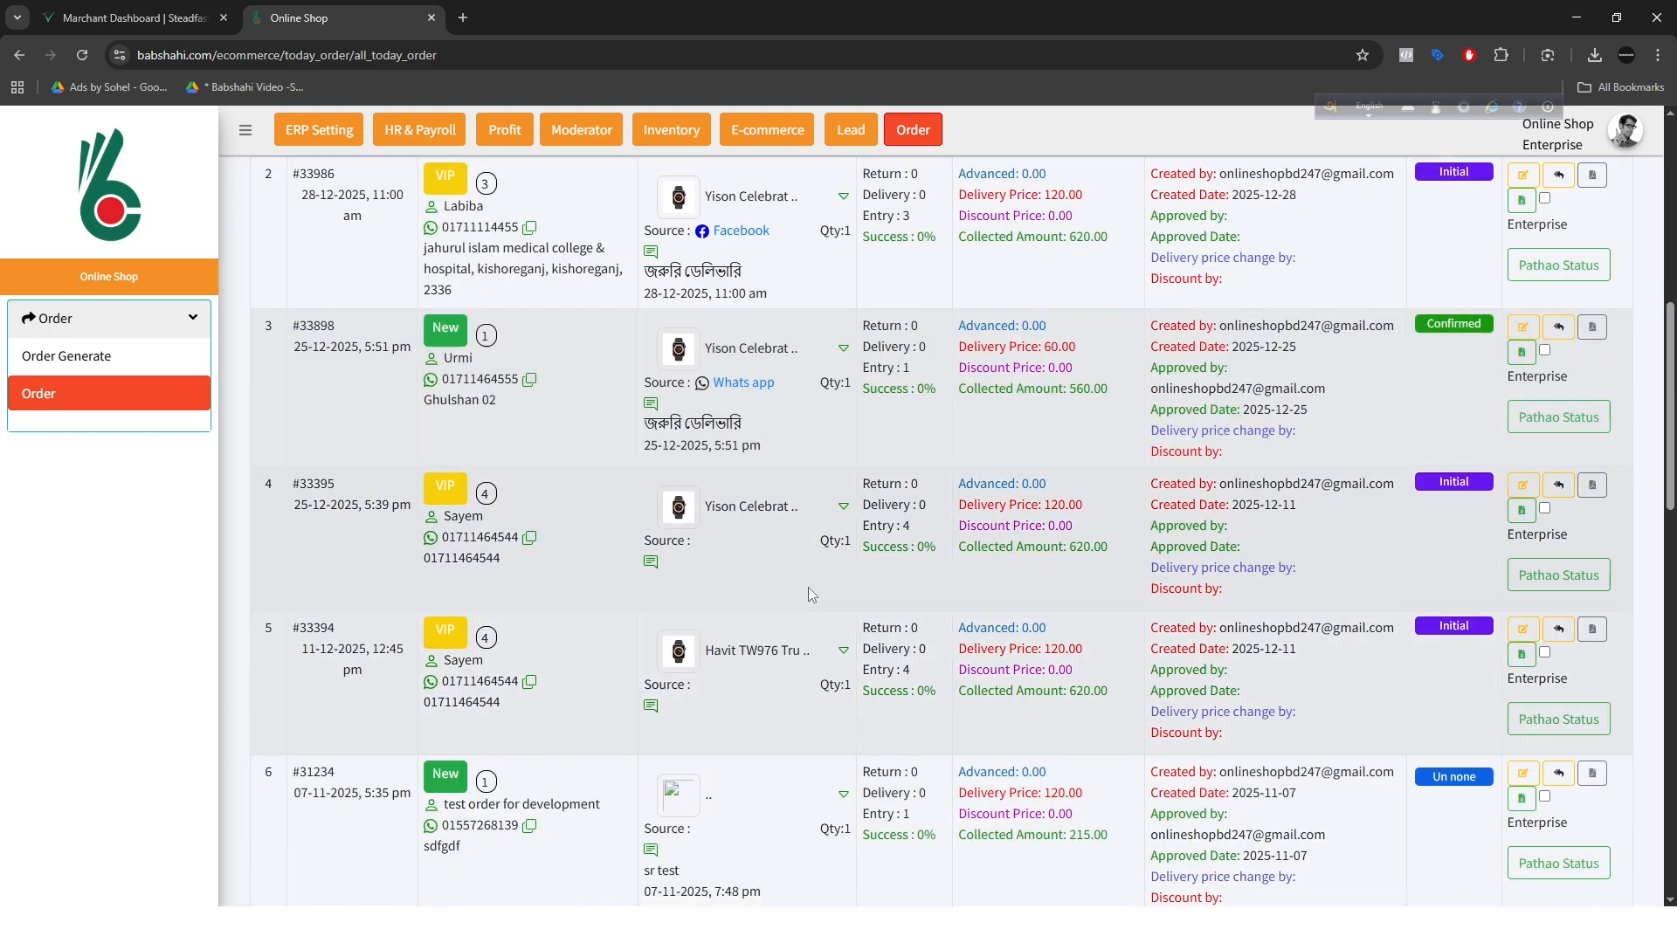
scroll(809, 592, "down", 10)
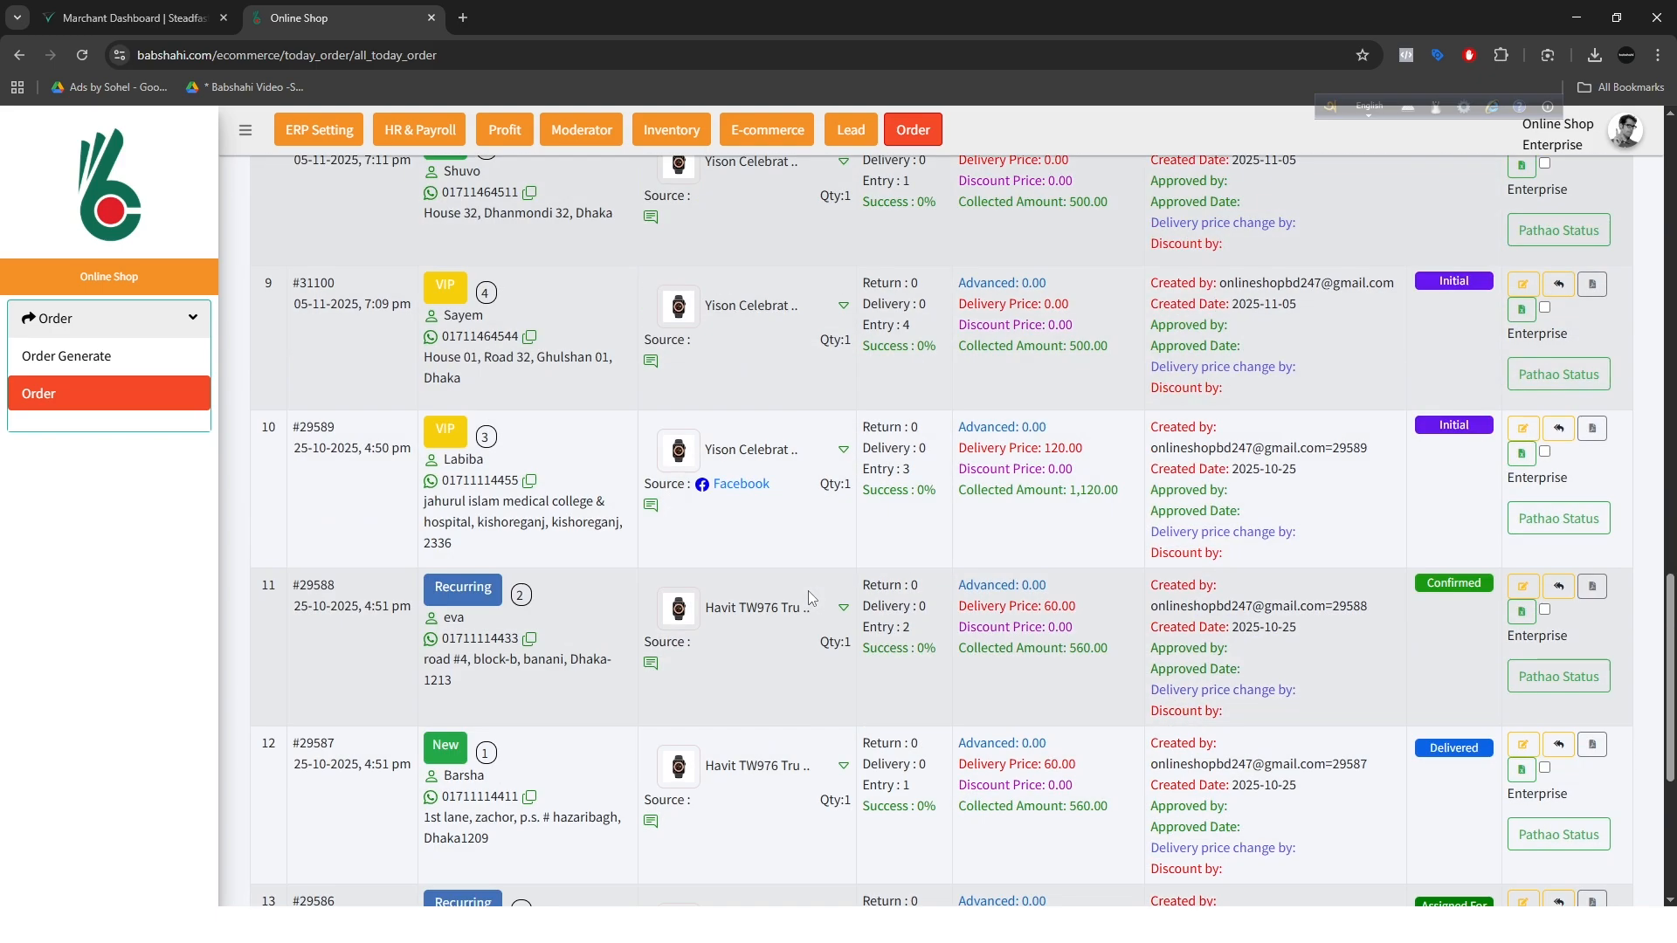
scroll(809, 592, "up", 10)
scroll(831, 594, "up", 12)
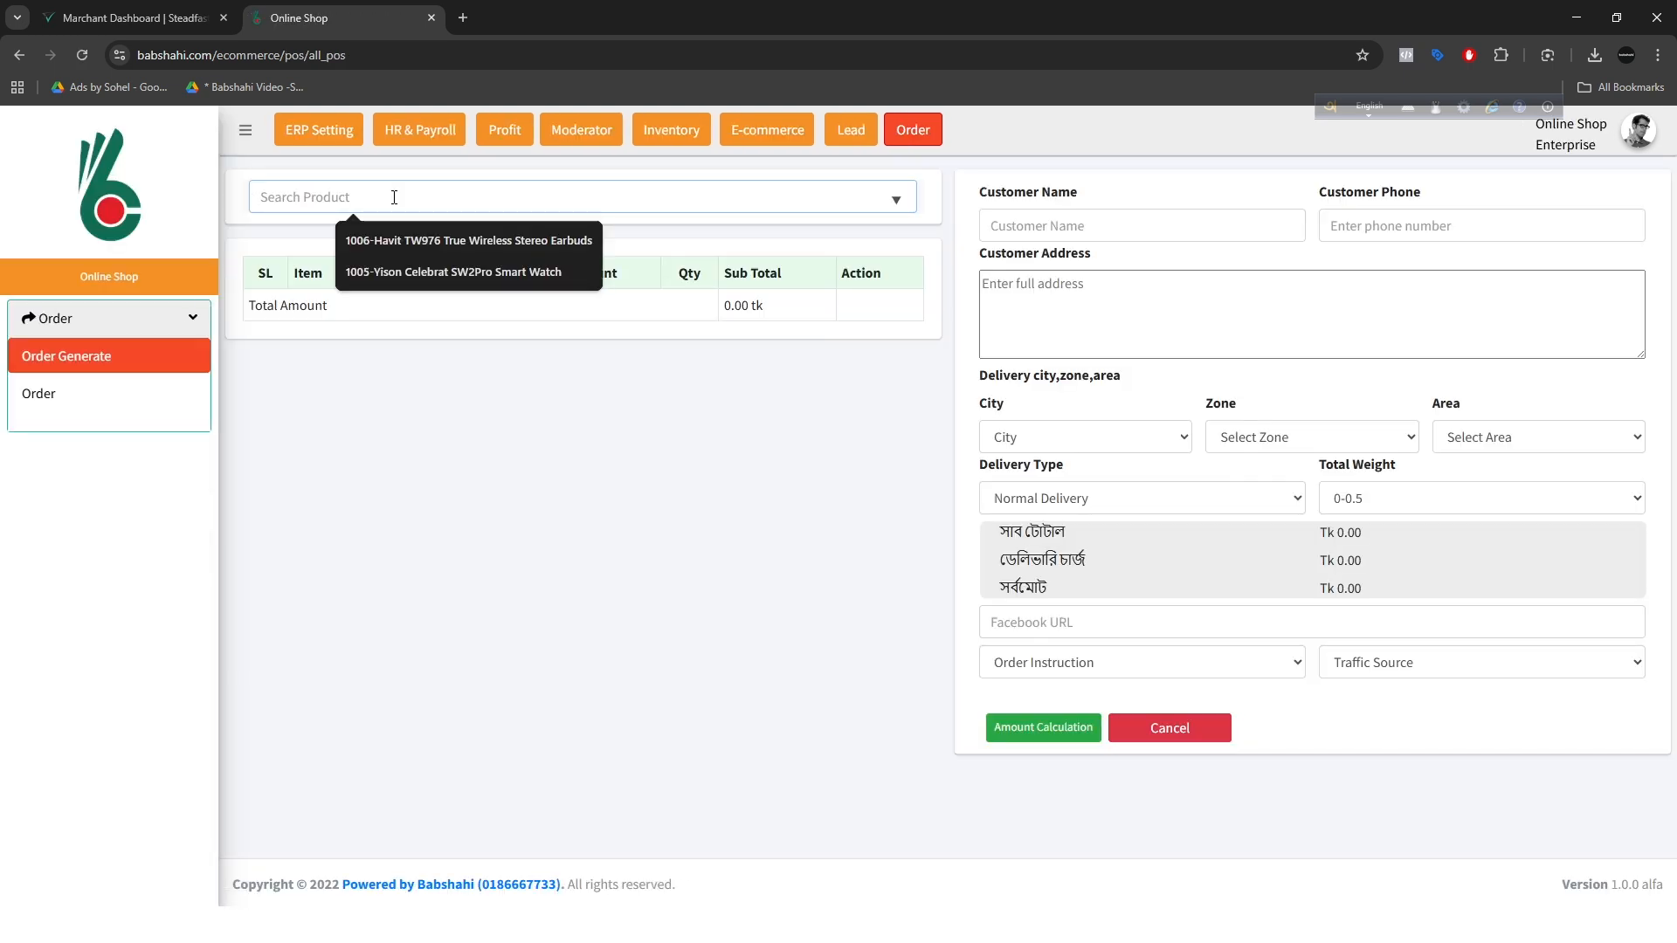
Step: Add the Yison Celebrat SW2Pro Smart Watch and the Havit TW976 True Wireless Stereo Earbuds to the new order
left_click(416, 272)
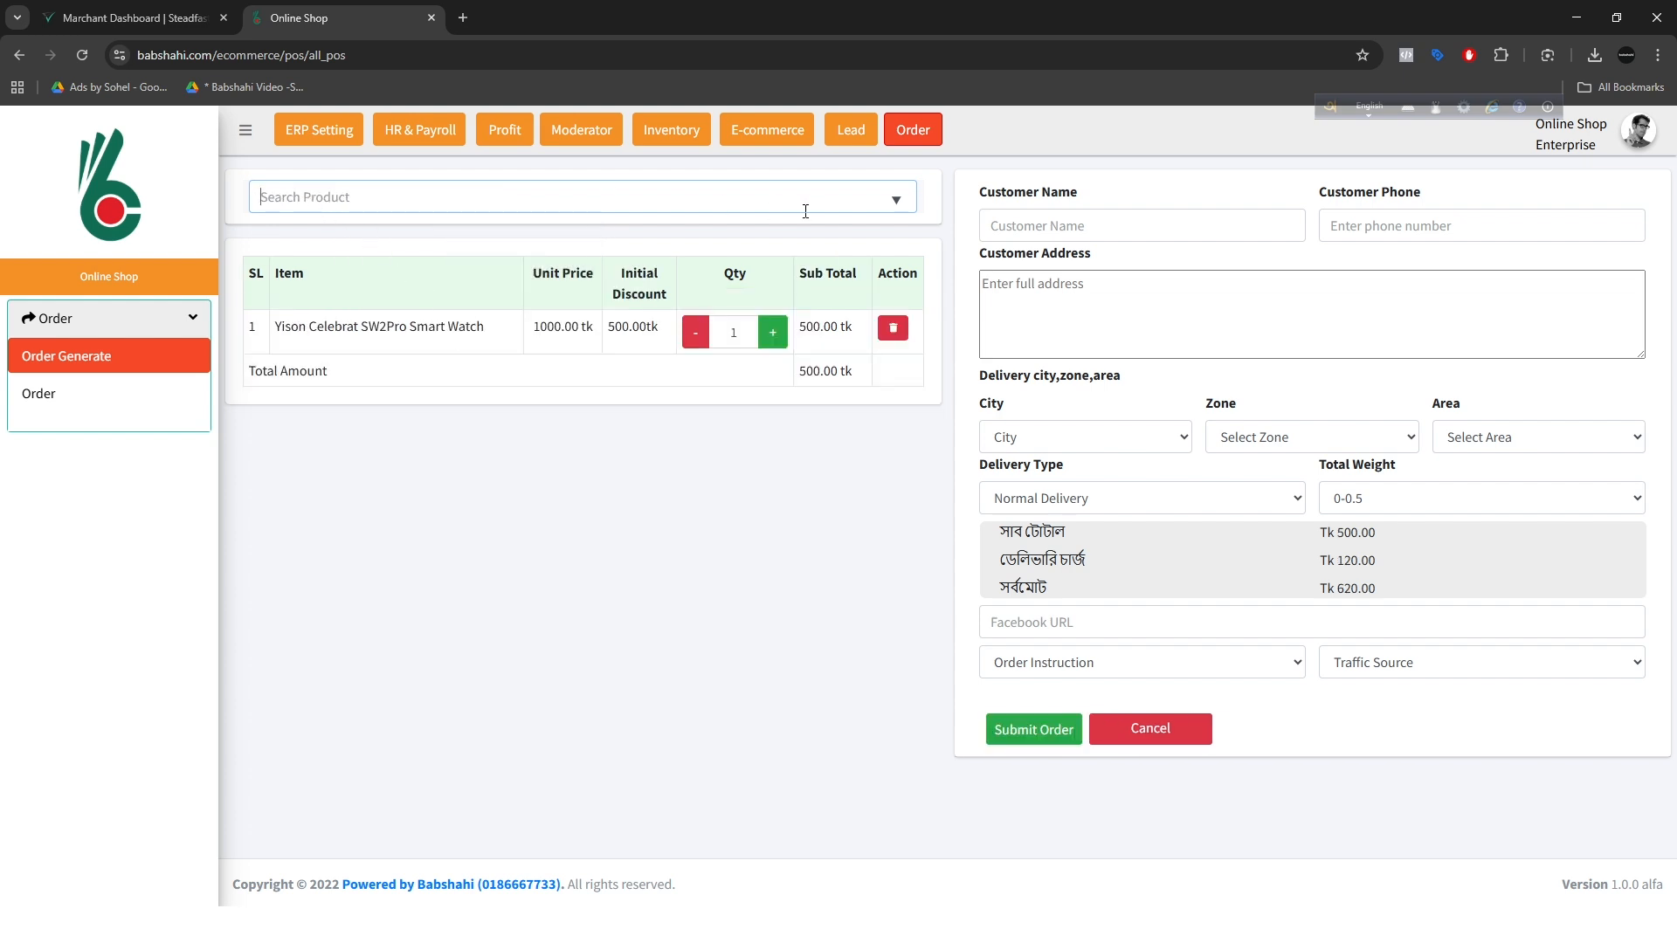
left_click(898, 207)
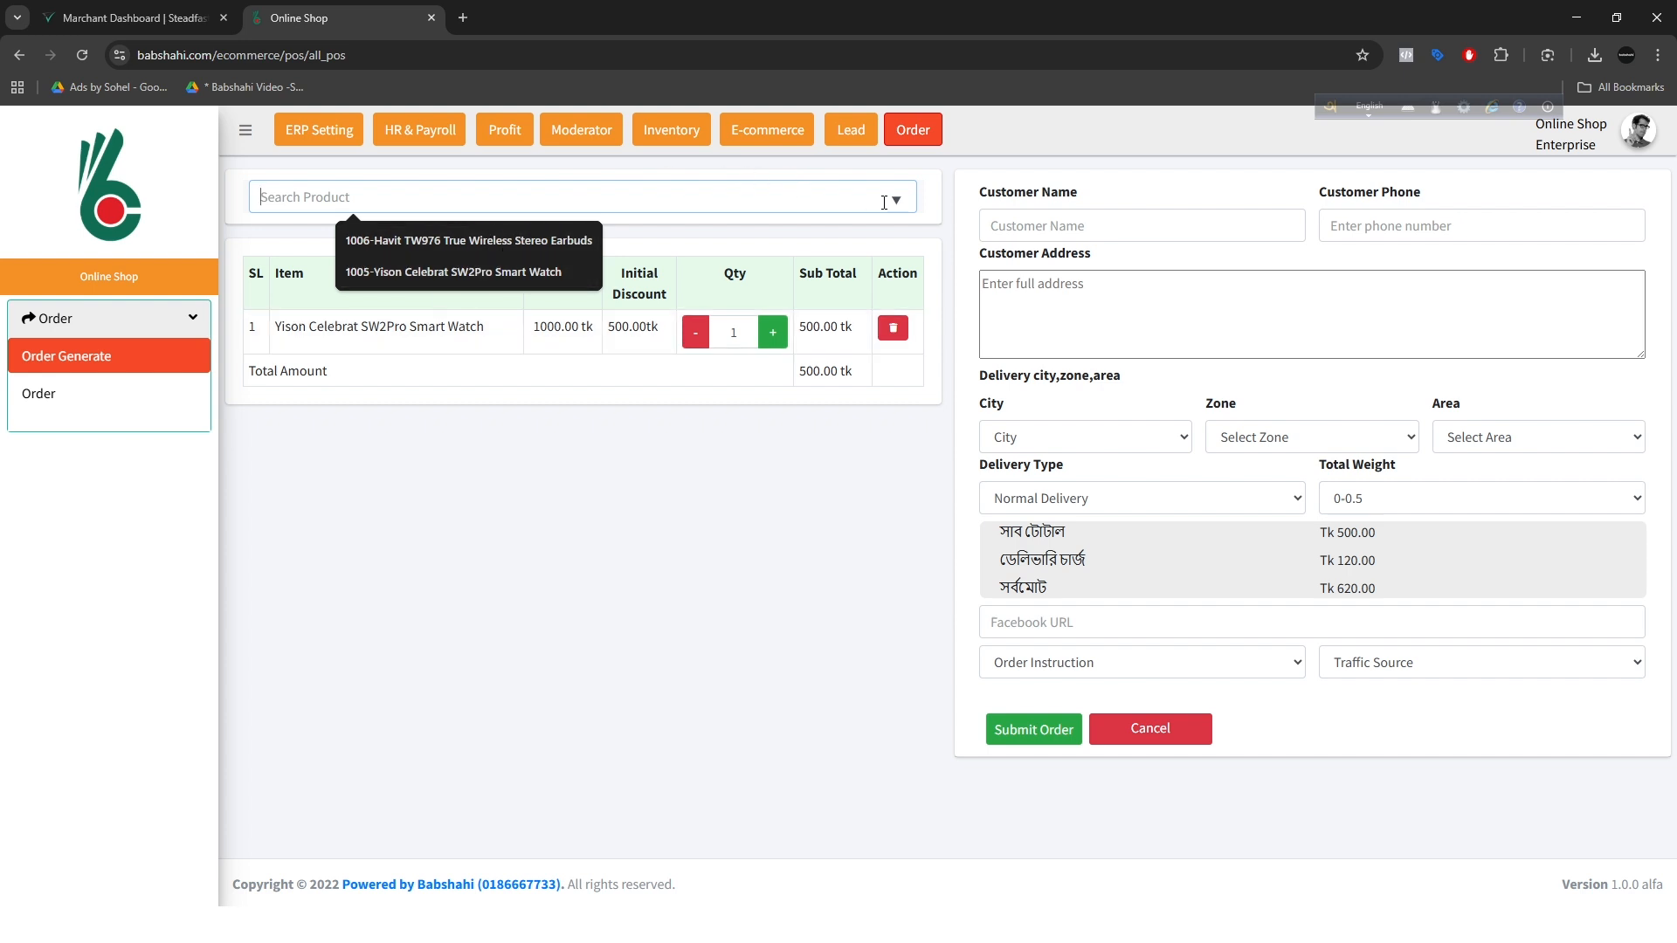
left_click(692, 223)
type("hav")
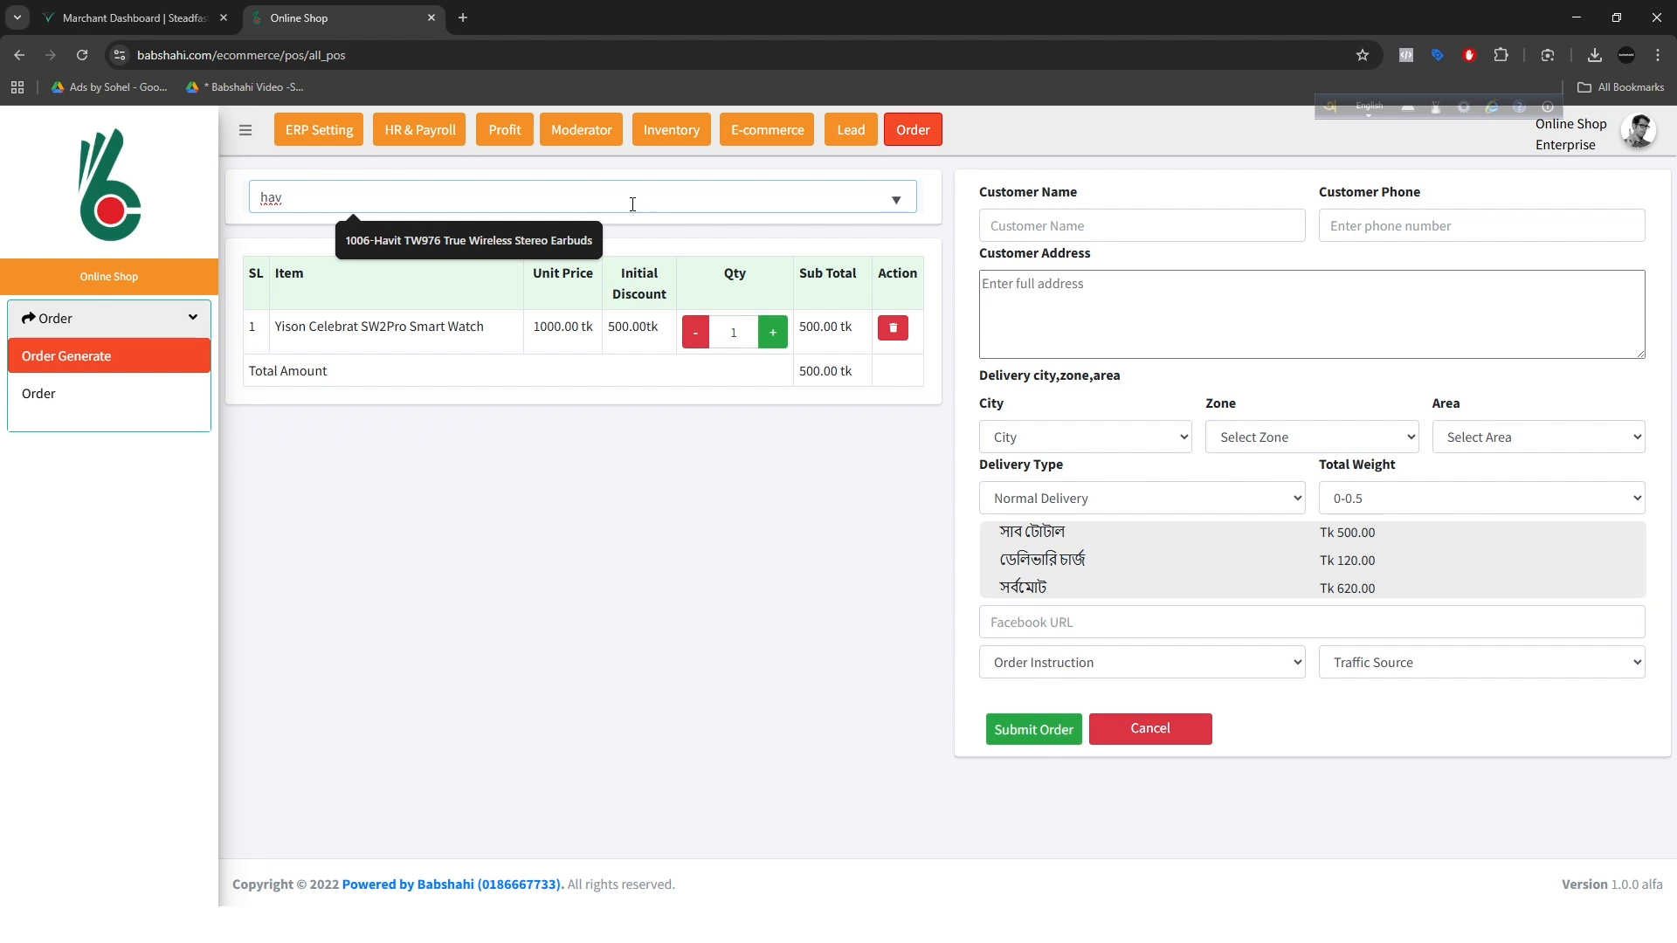
left_click(524, 240)
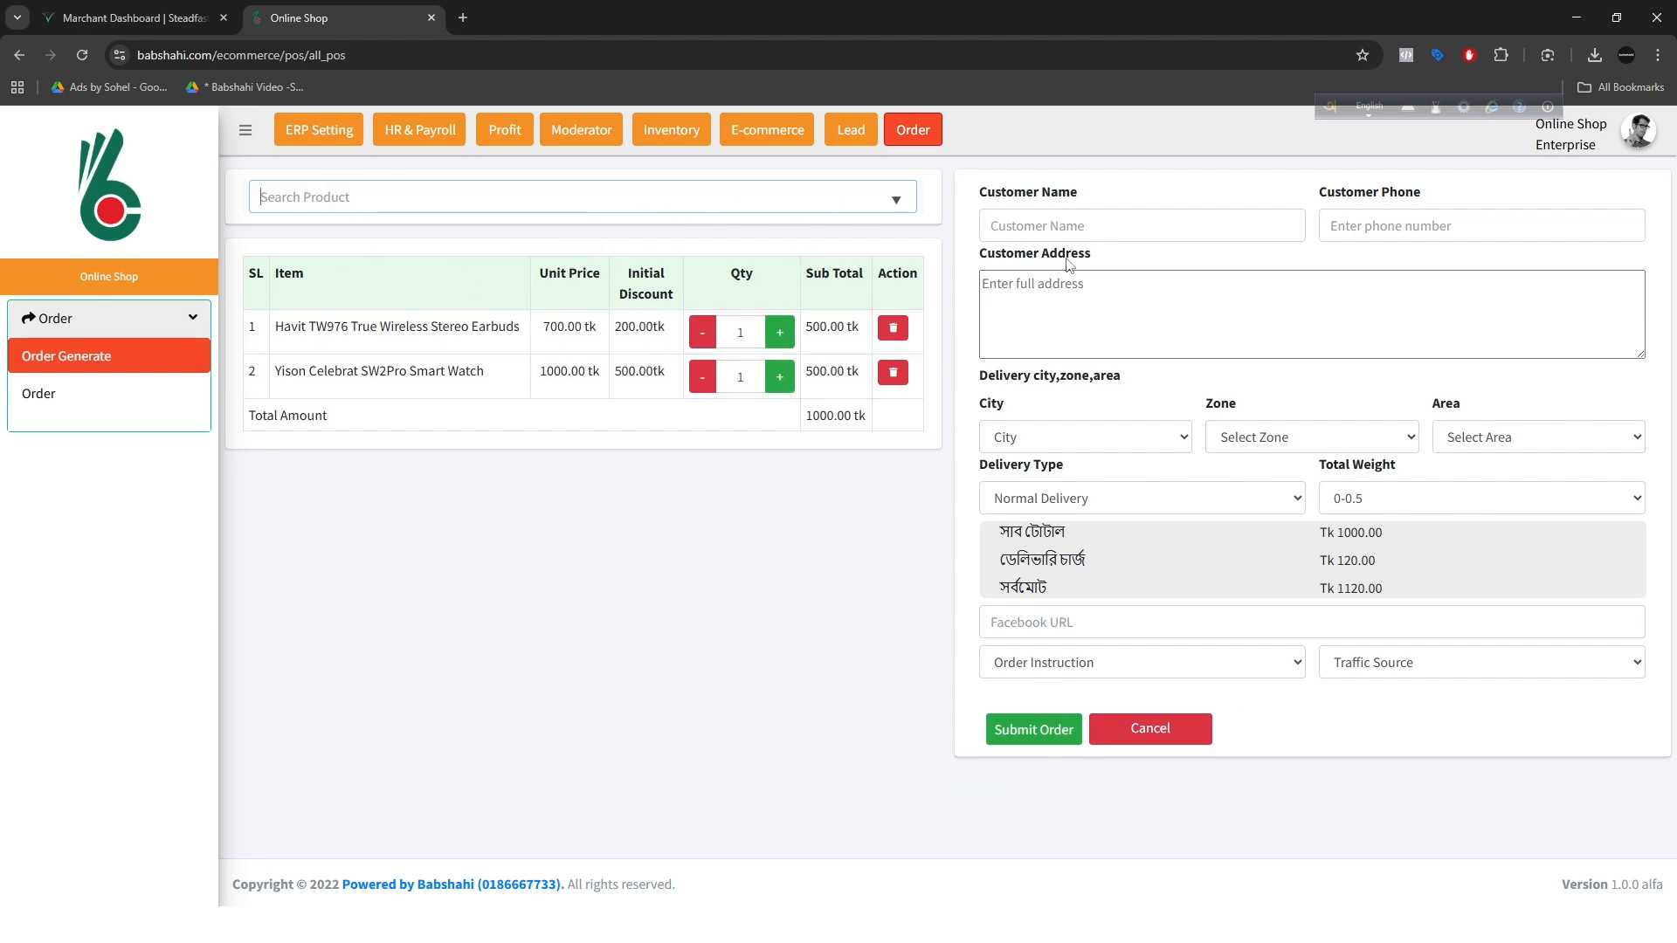
Step: Go through the new order's customer name, phone, address, city, zone, area and delivery type fields
left_click(1020, 225)
left_click(1376, 229)
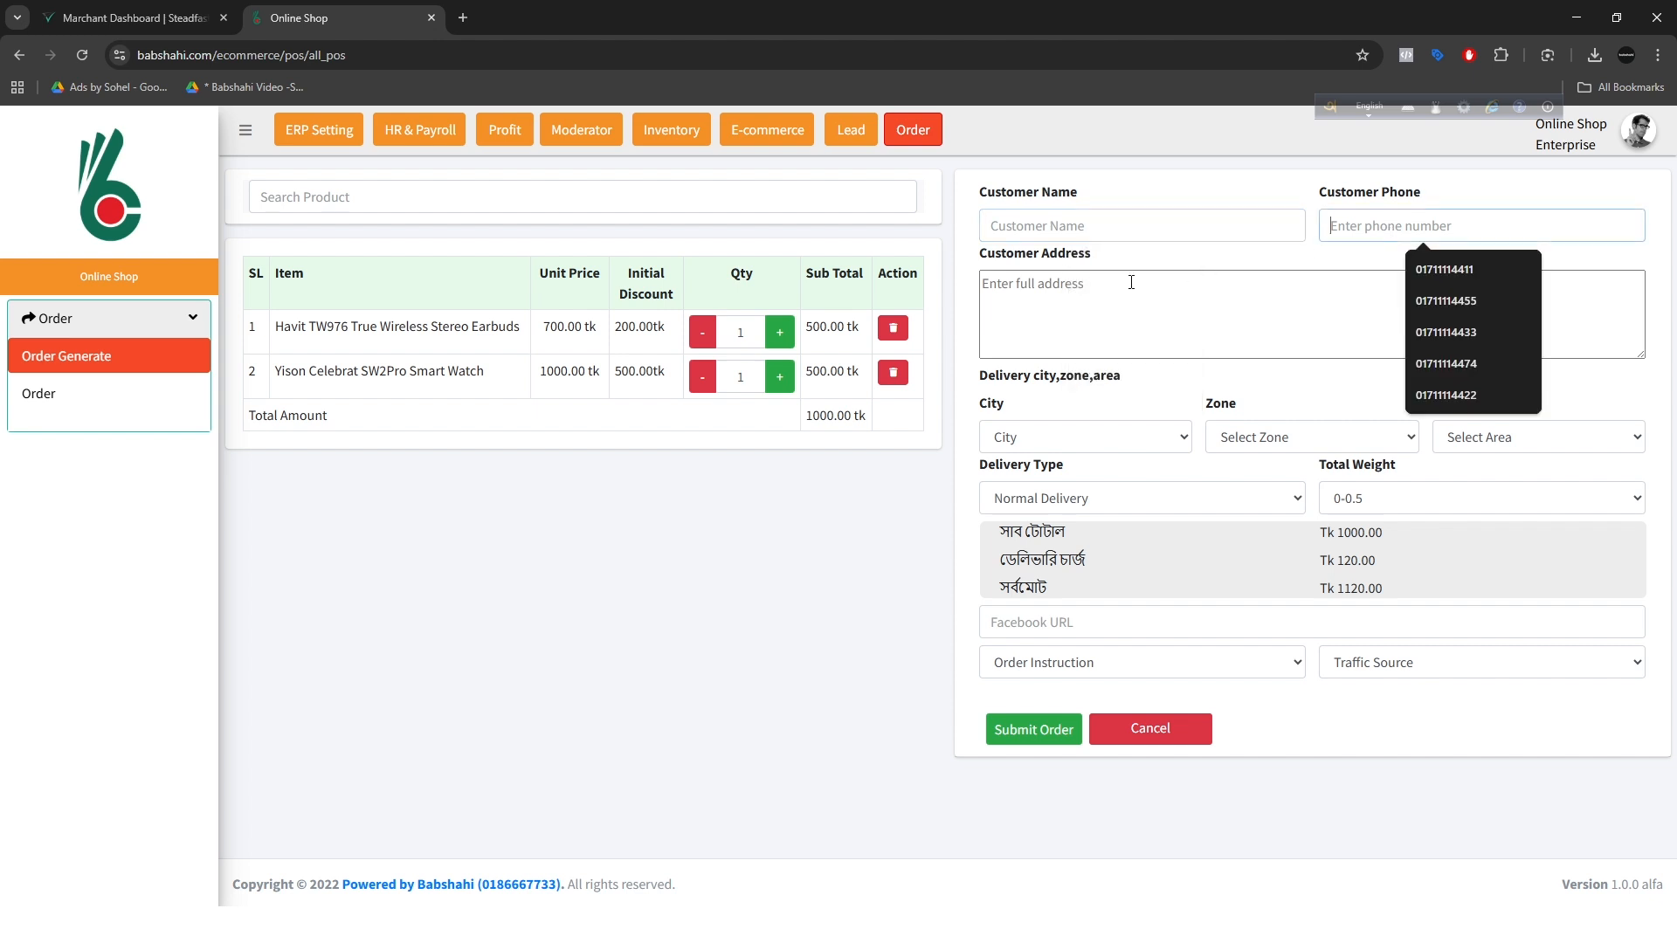
left_click(1128, 282)
left_click(1037, 437)
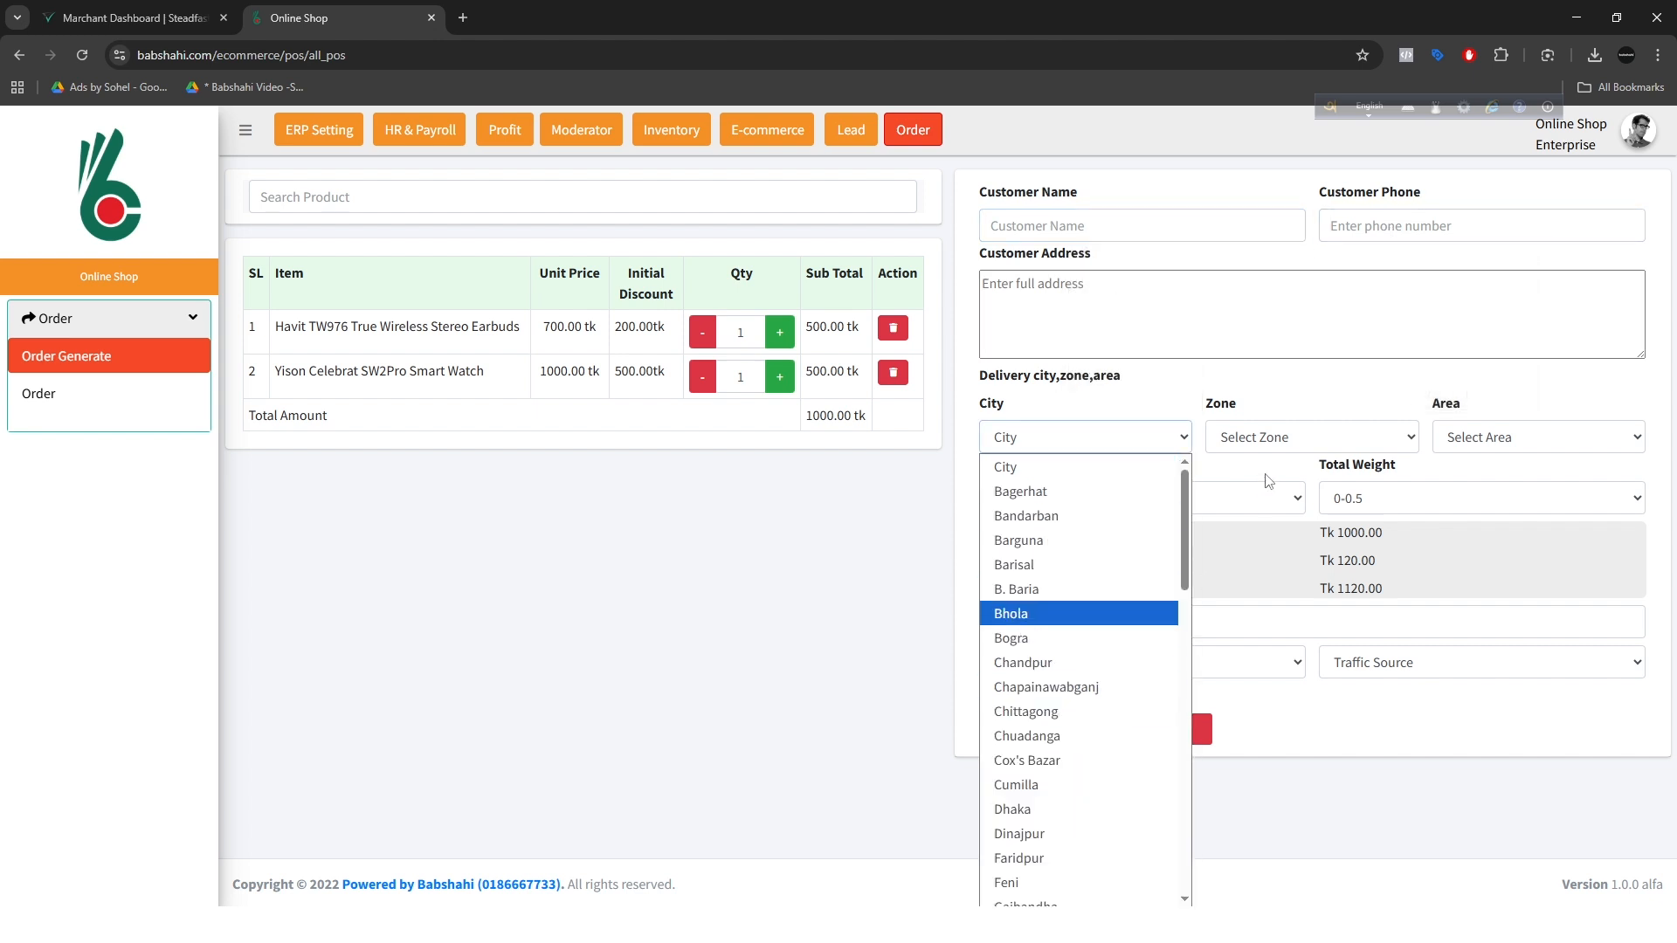
left_click(1363, 438)
left_click(1511, 436)
left_click(1073, 514)
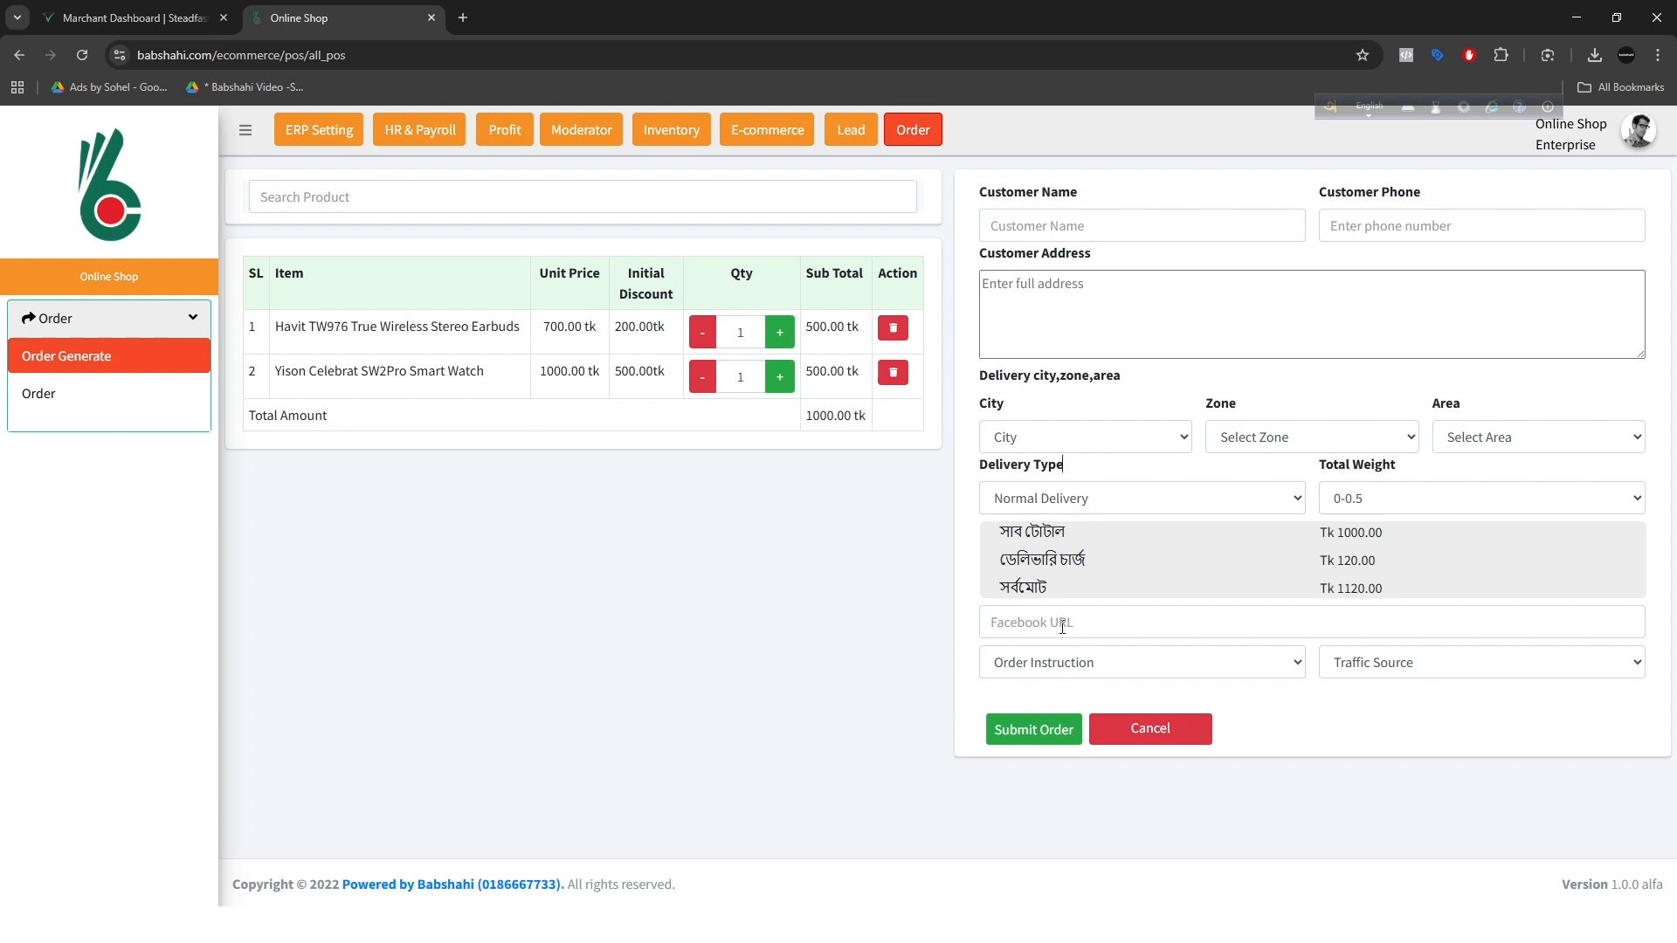
left_click(1090, 626)
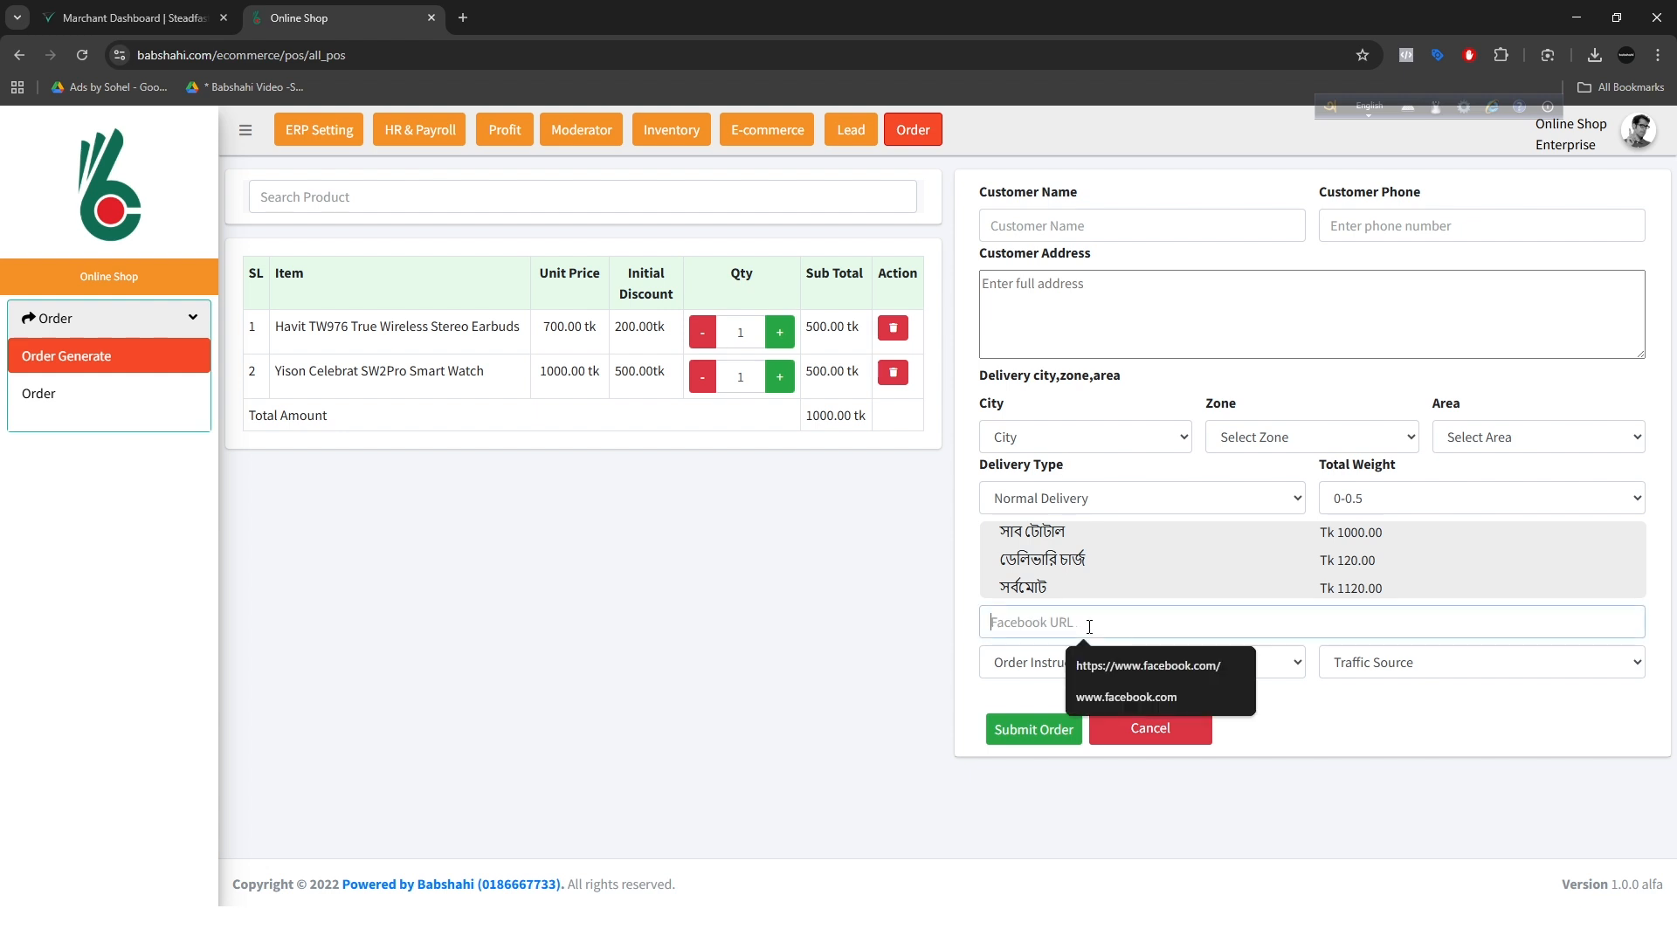
left_click(1151, 666)
left_click(1025, 664)
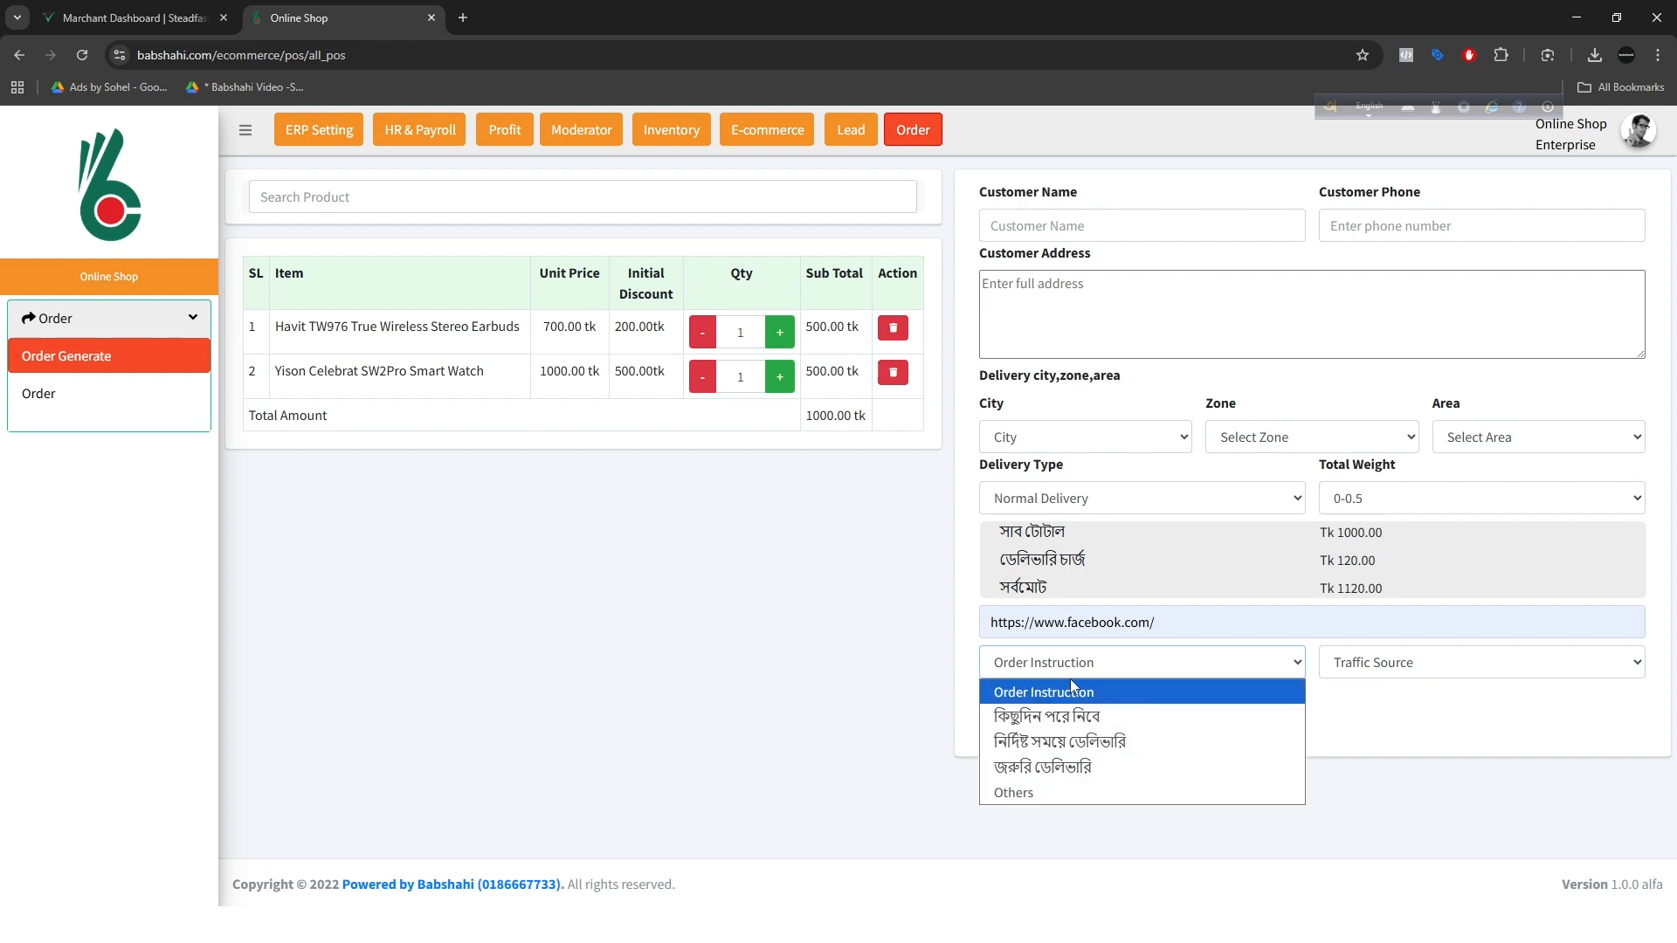
left_click(1057, 793)
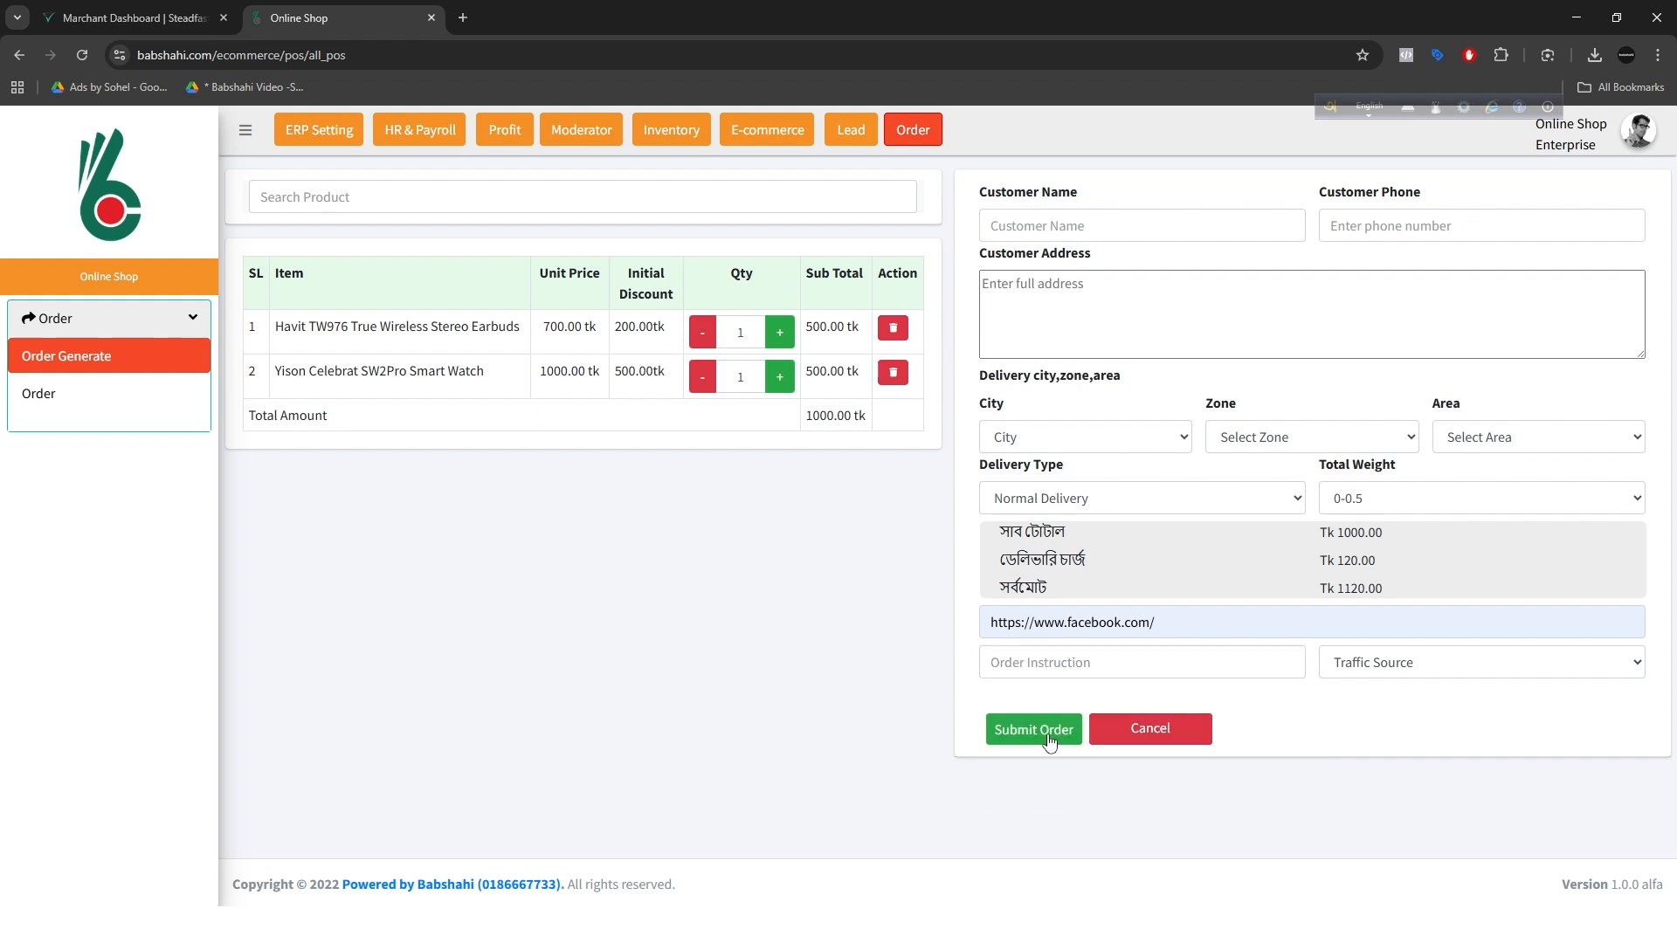
left_click(1044, 661)
left_click(1412, 669)
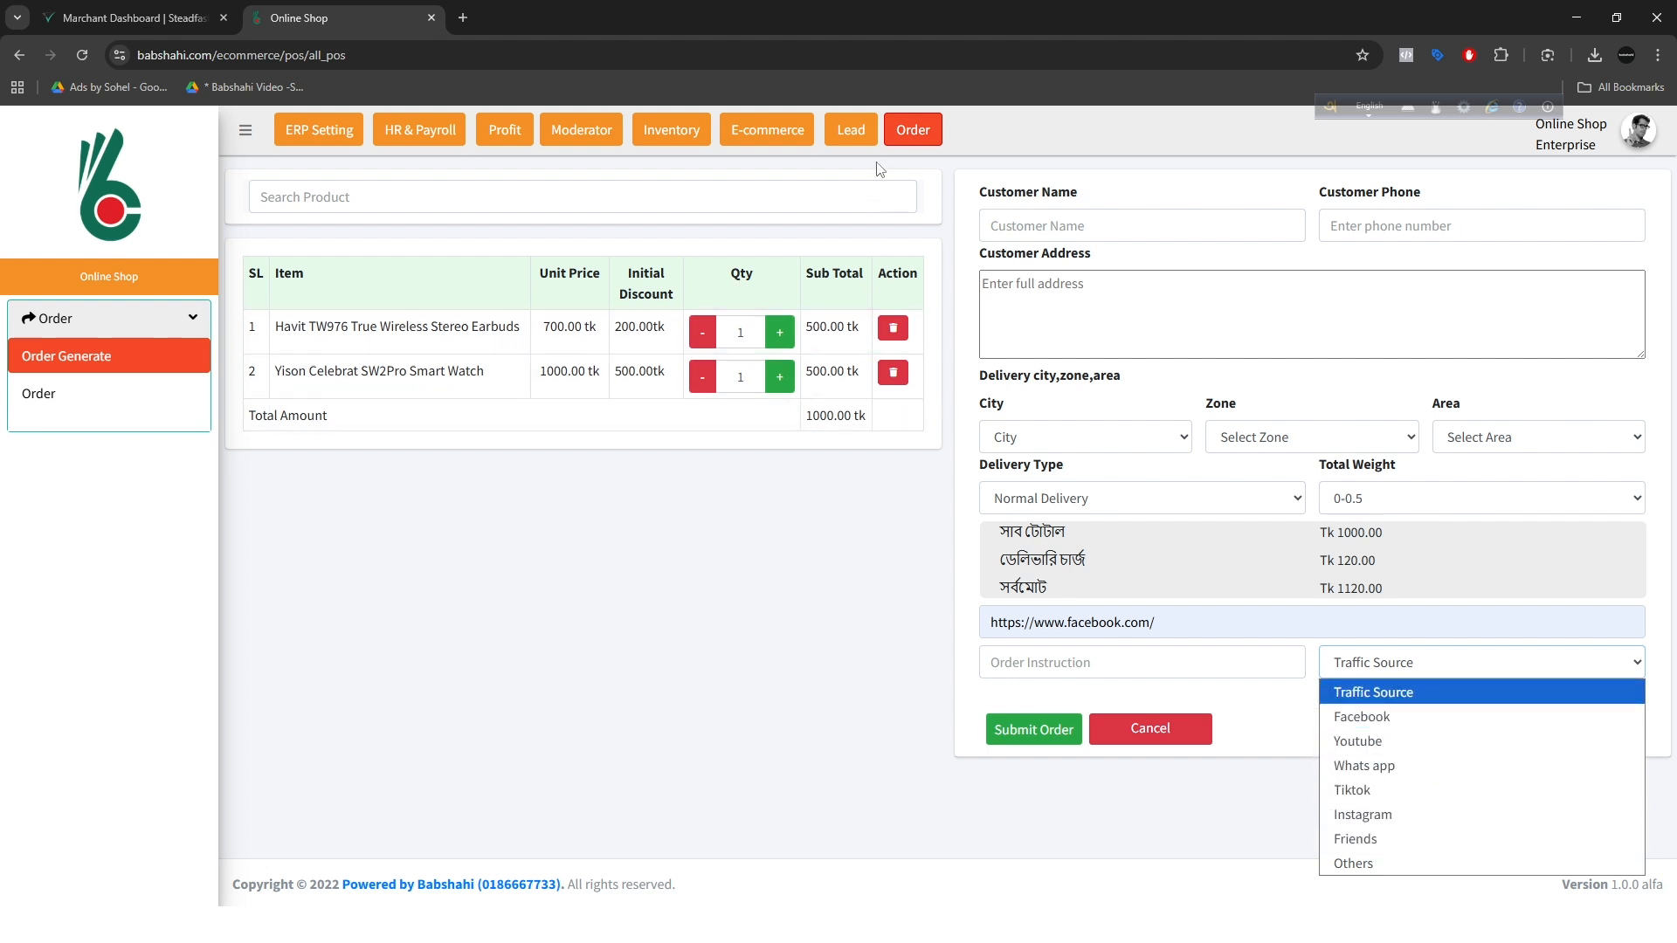
Step: Return to the full order list and examine the New, Recurring and VIP customer labels
left_click(913, 130)
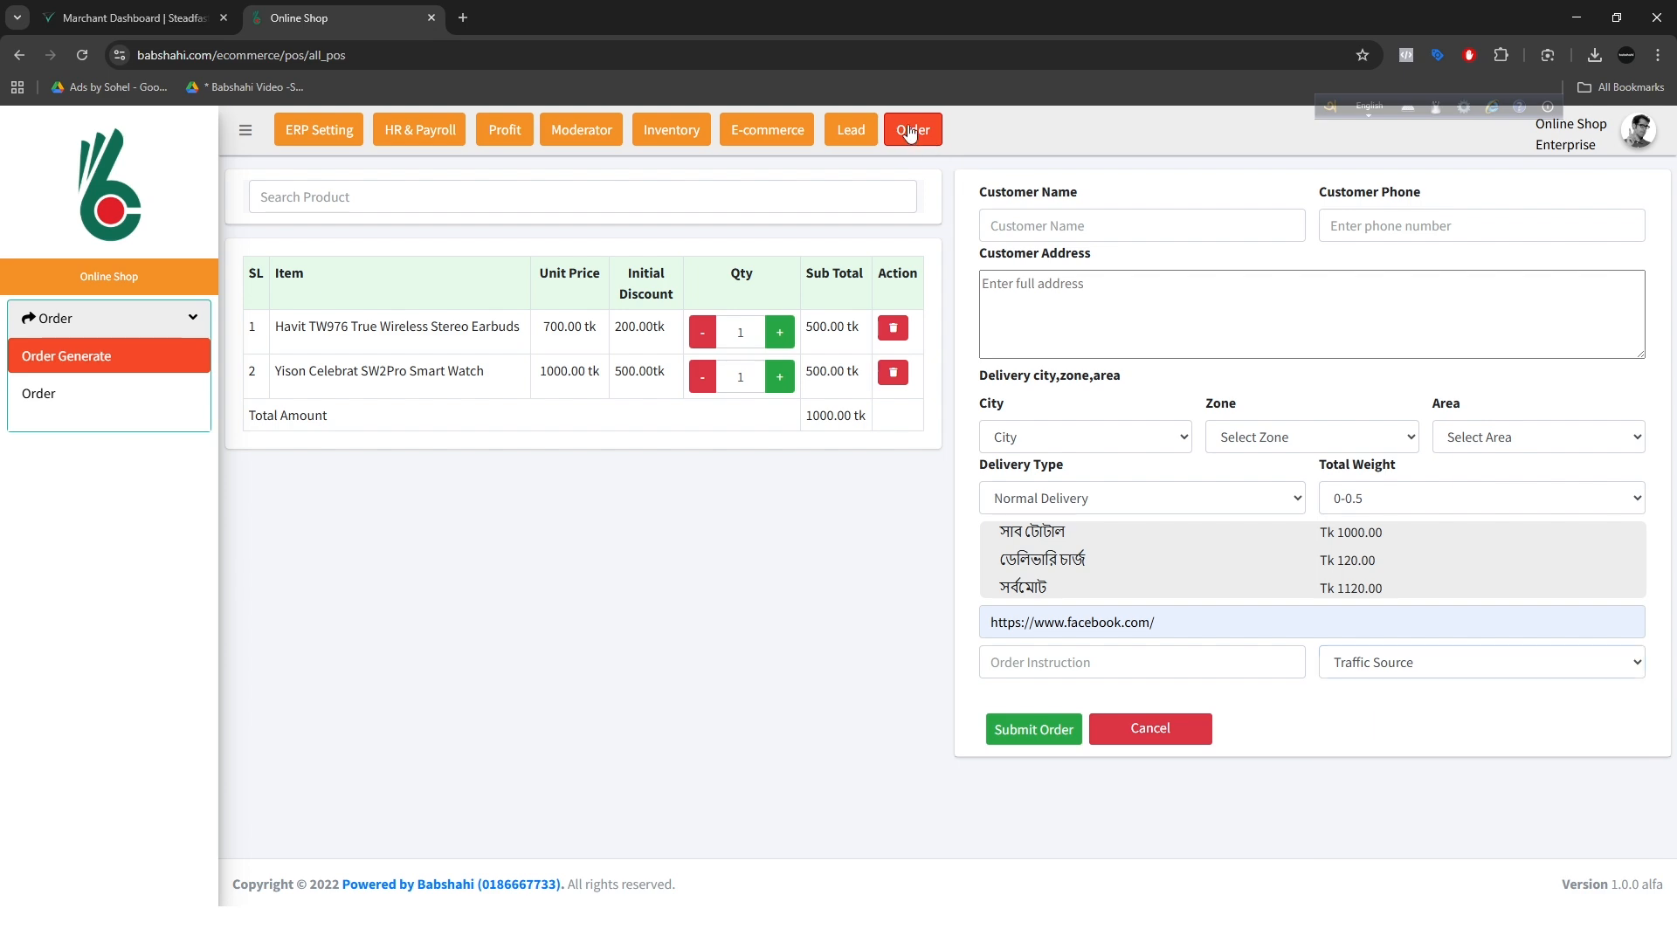
left_click(913, 129)
scroll(479, 756, "down", 1)
scroll(445, 767, "down", 2)
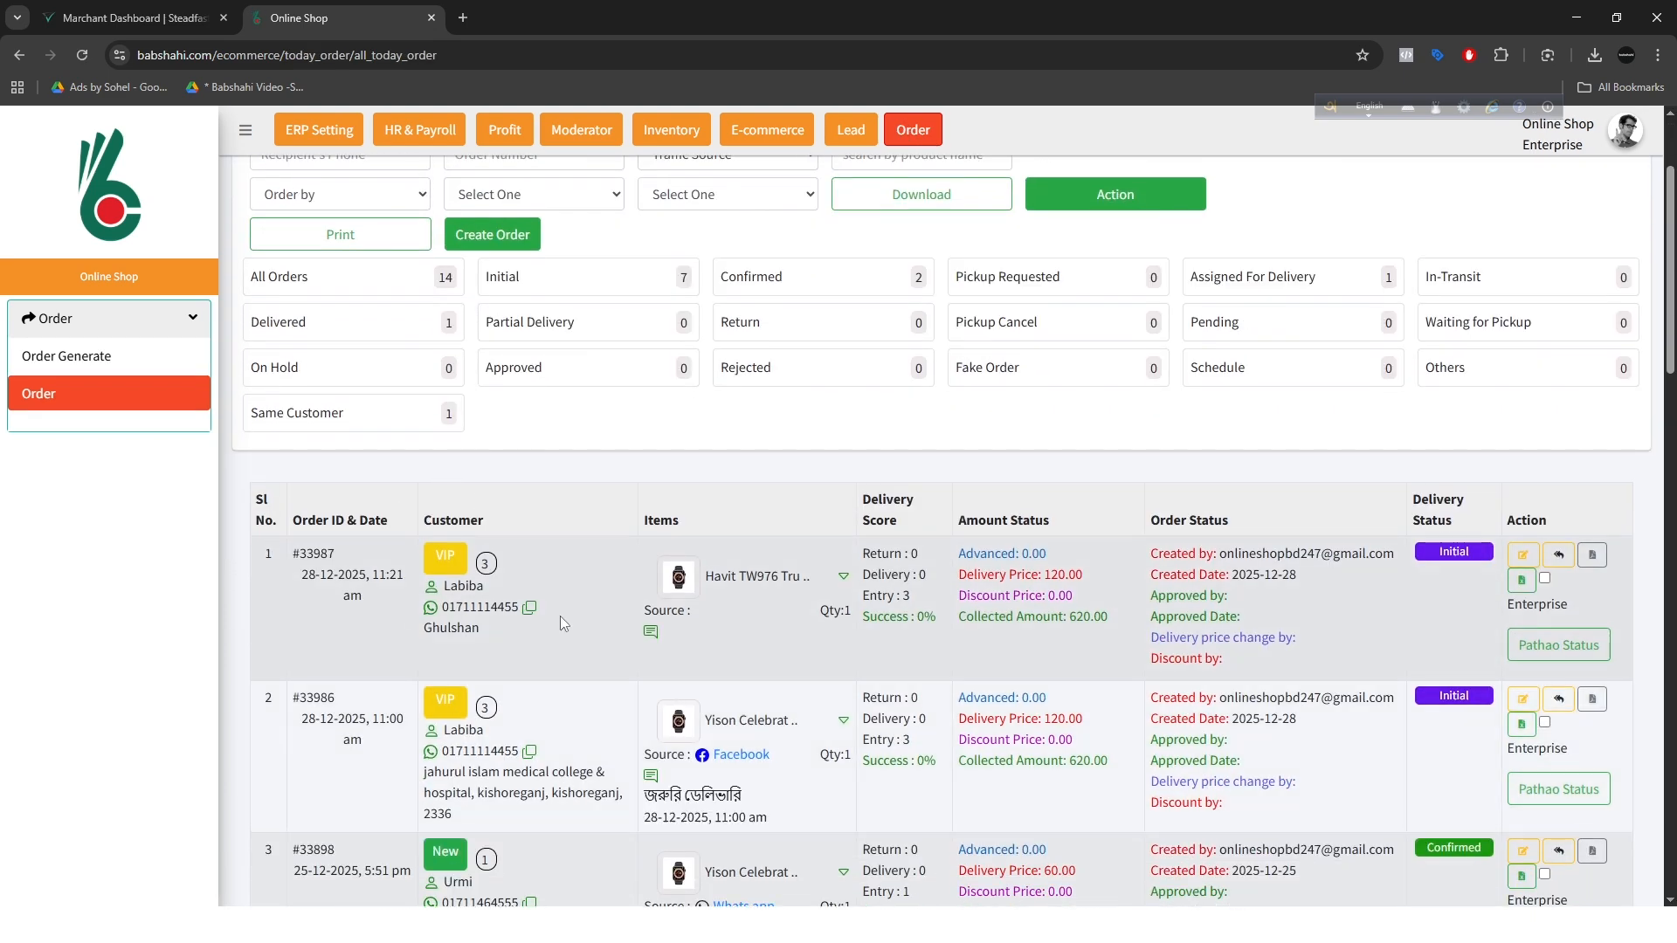
scroll(514, 597, "down", 1)
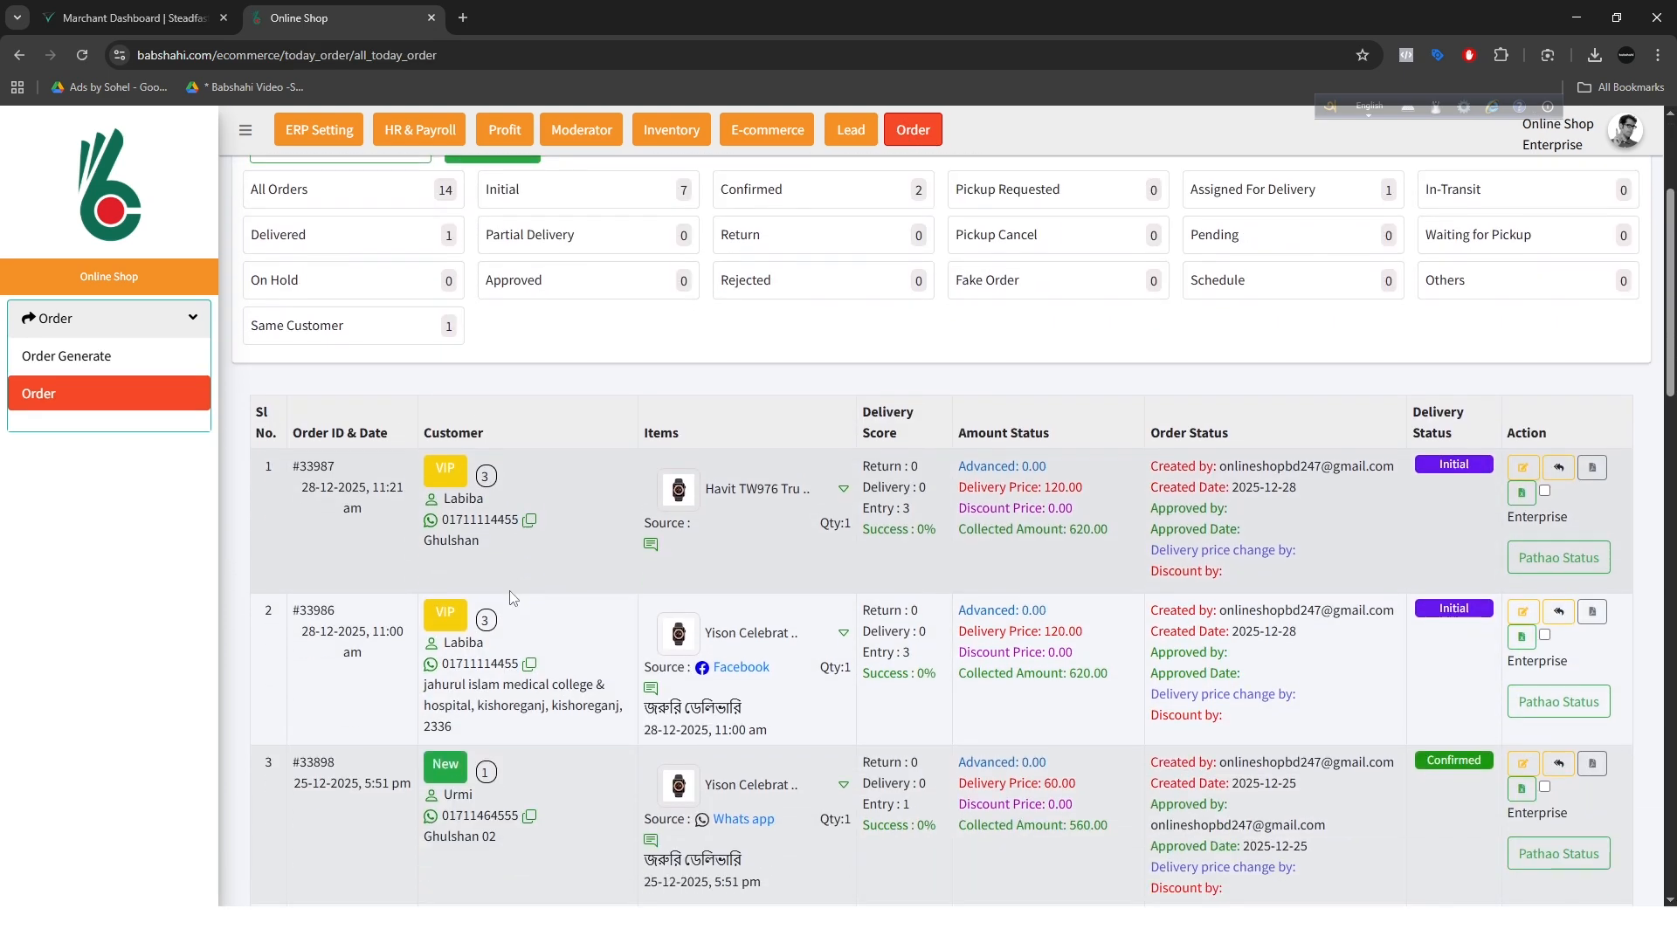
scroll(501, 668, "down", 12)
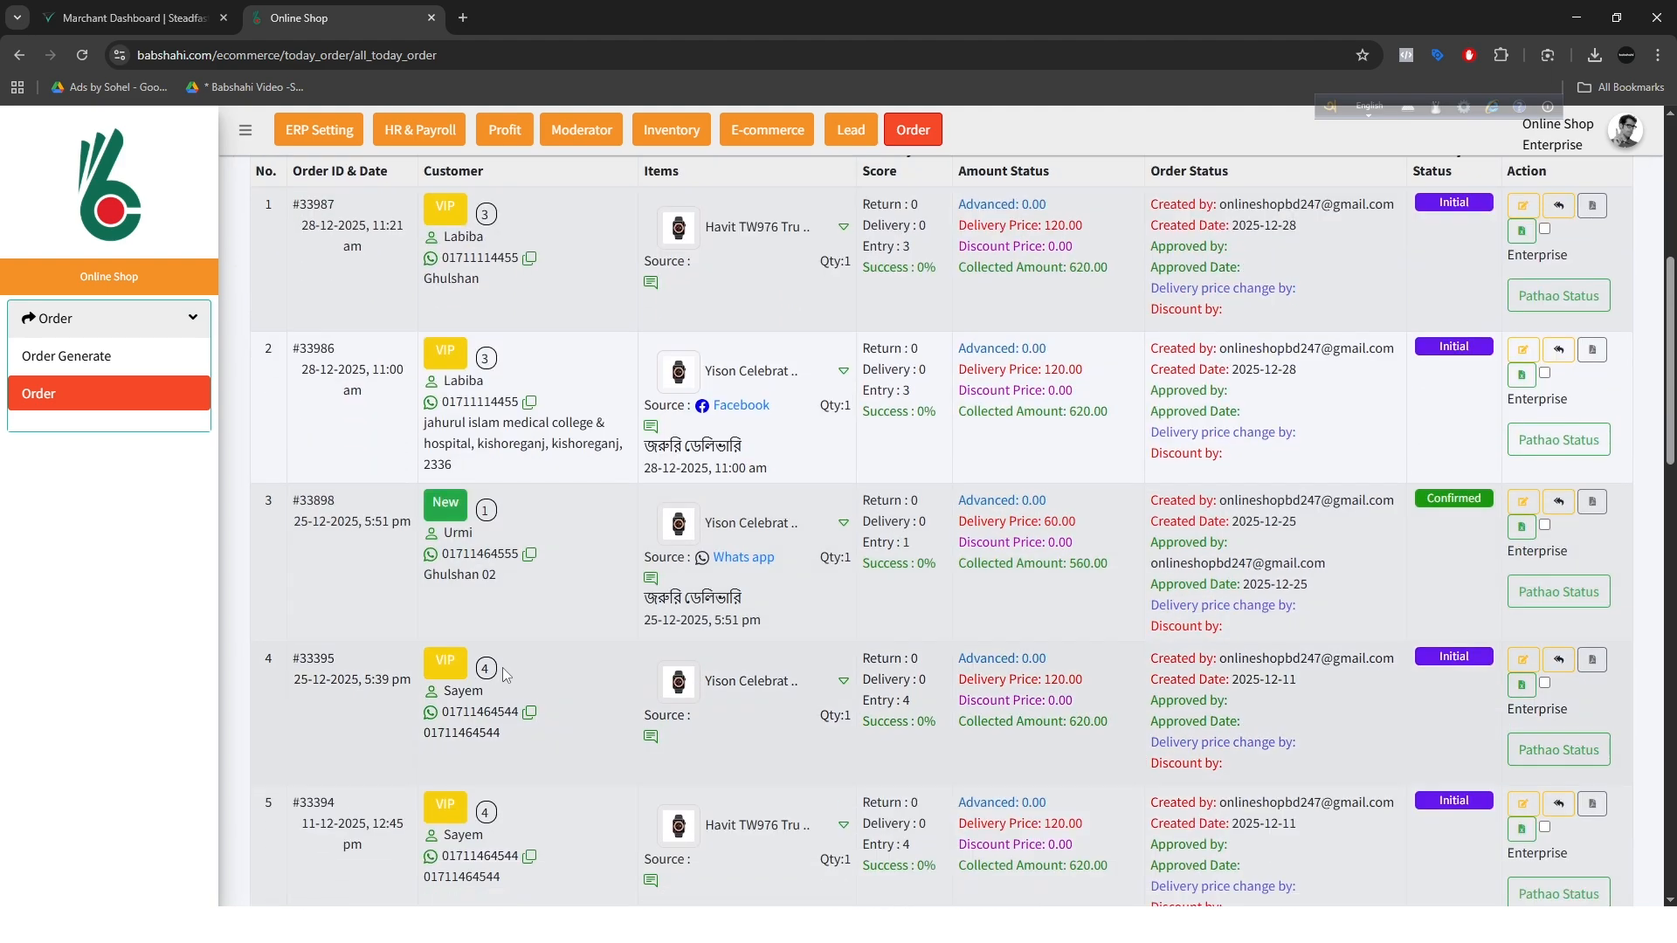
scroll(509, 686, "down", 9)
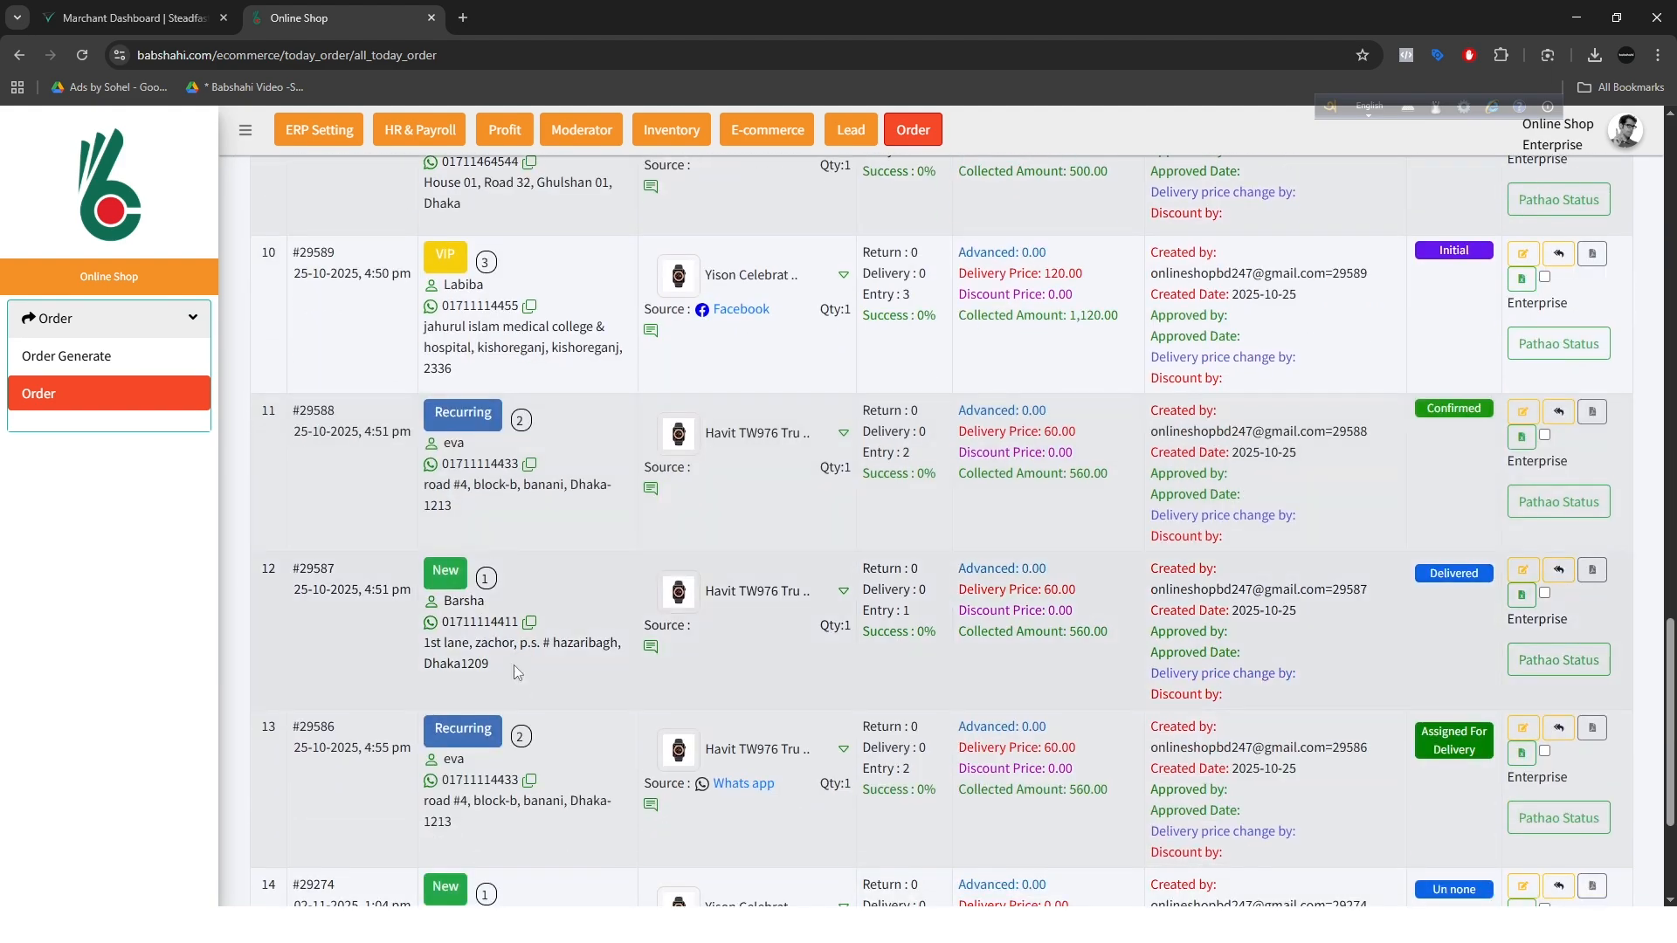
left_click_drag(469, 577, 413, 573)
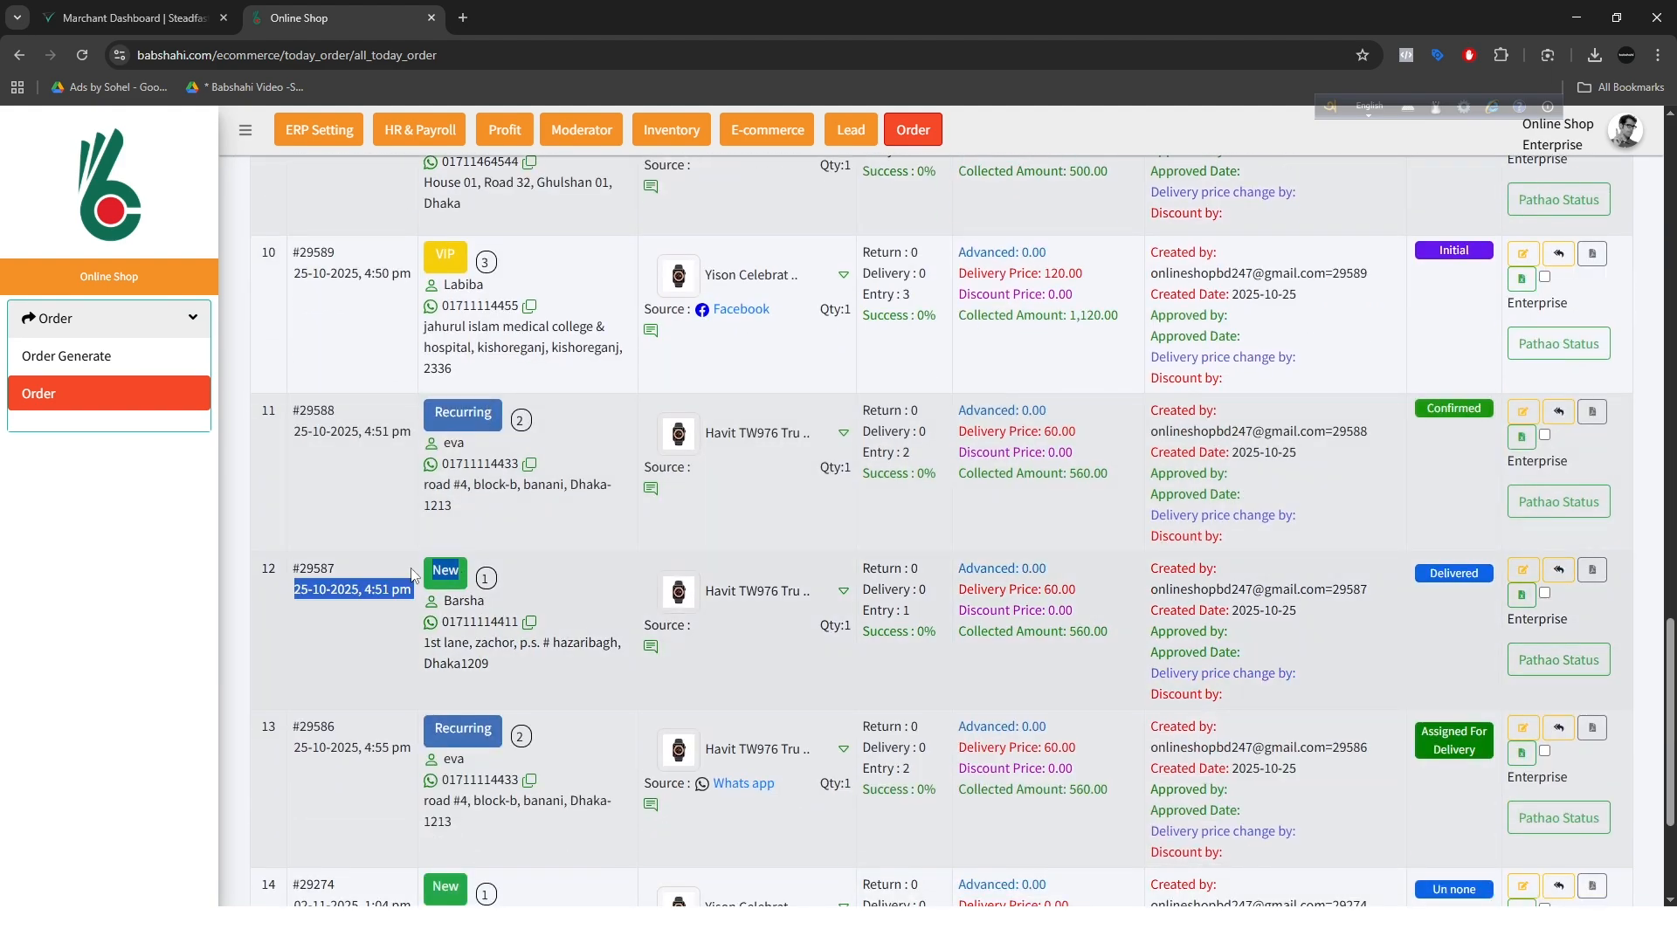
left_click_drag(499, 420, 364, 447)
scroll(472, 557, "up", 2)
scroll(478, 472, "up", 2)
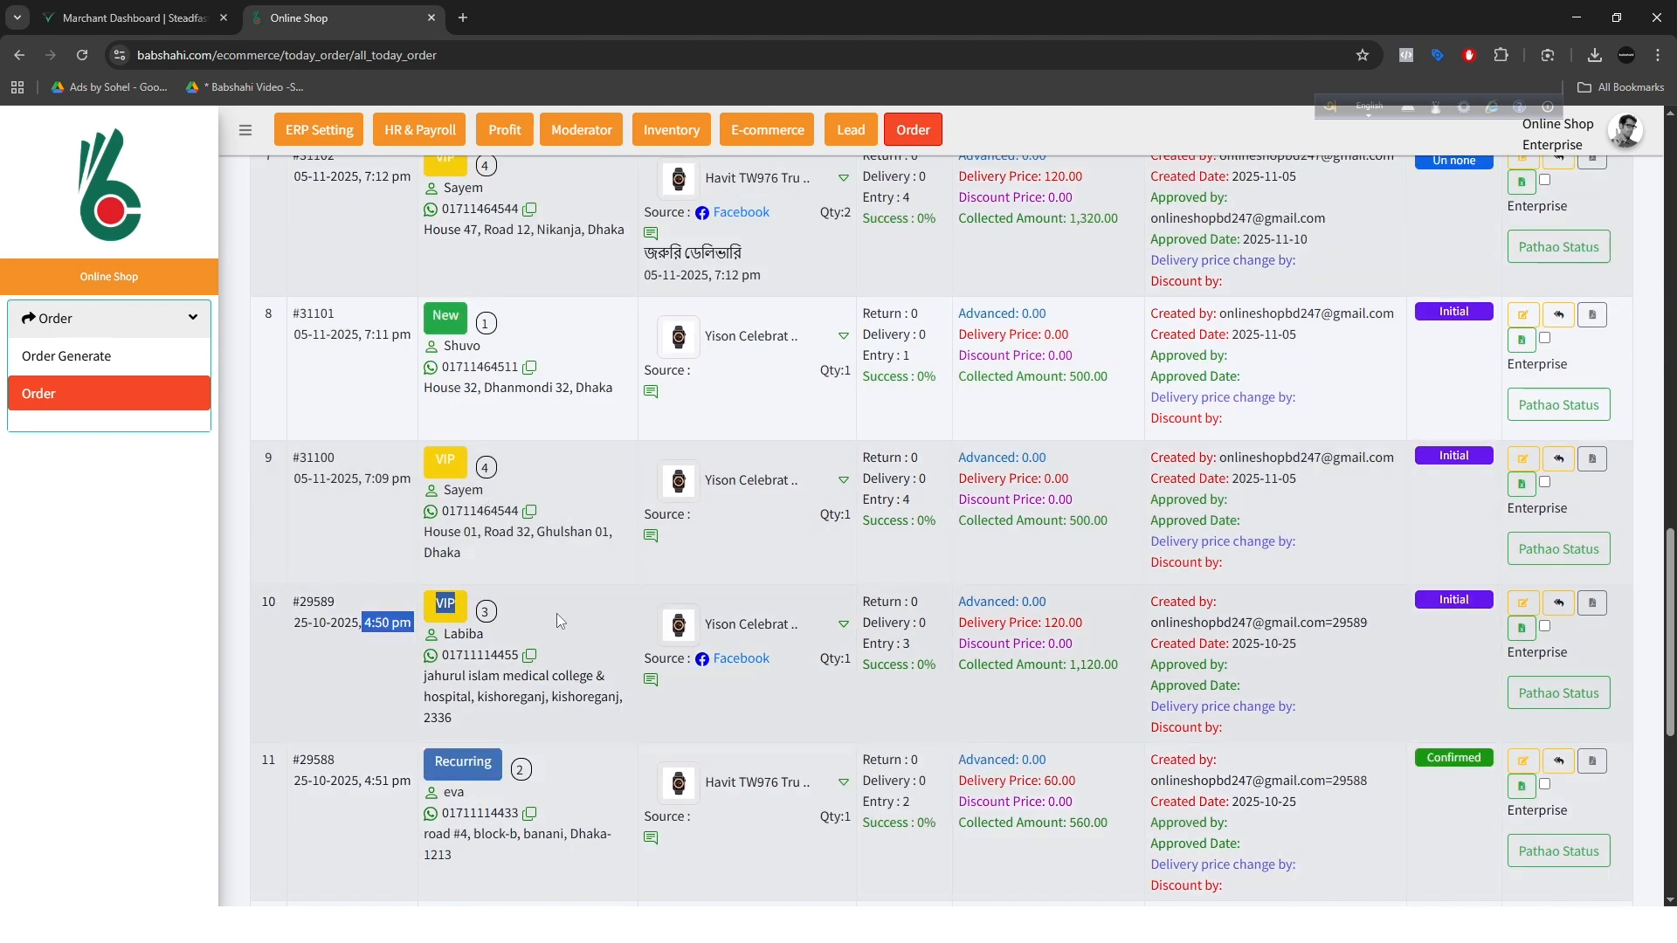
Step: Compare the order counts shown beside the customer labels across the listed orders
left_click(553, 390)
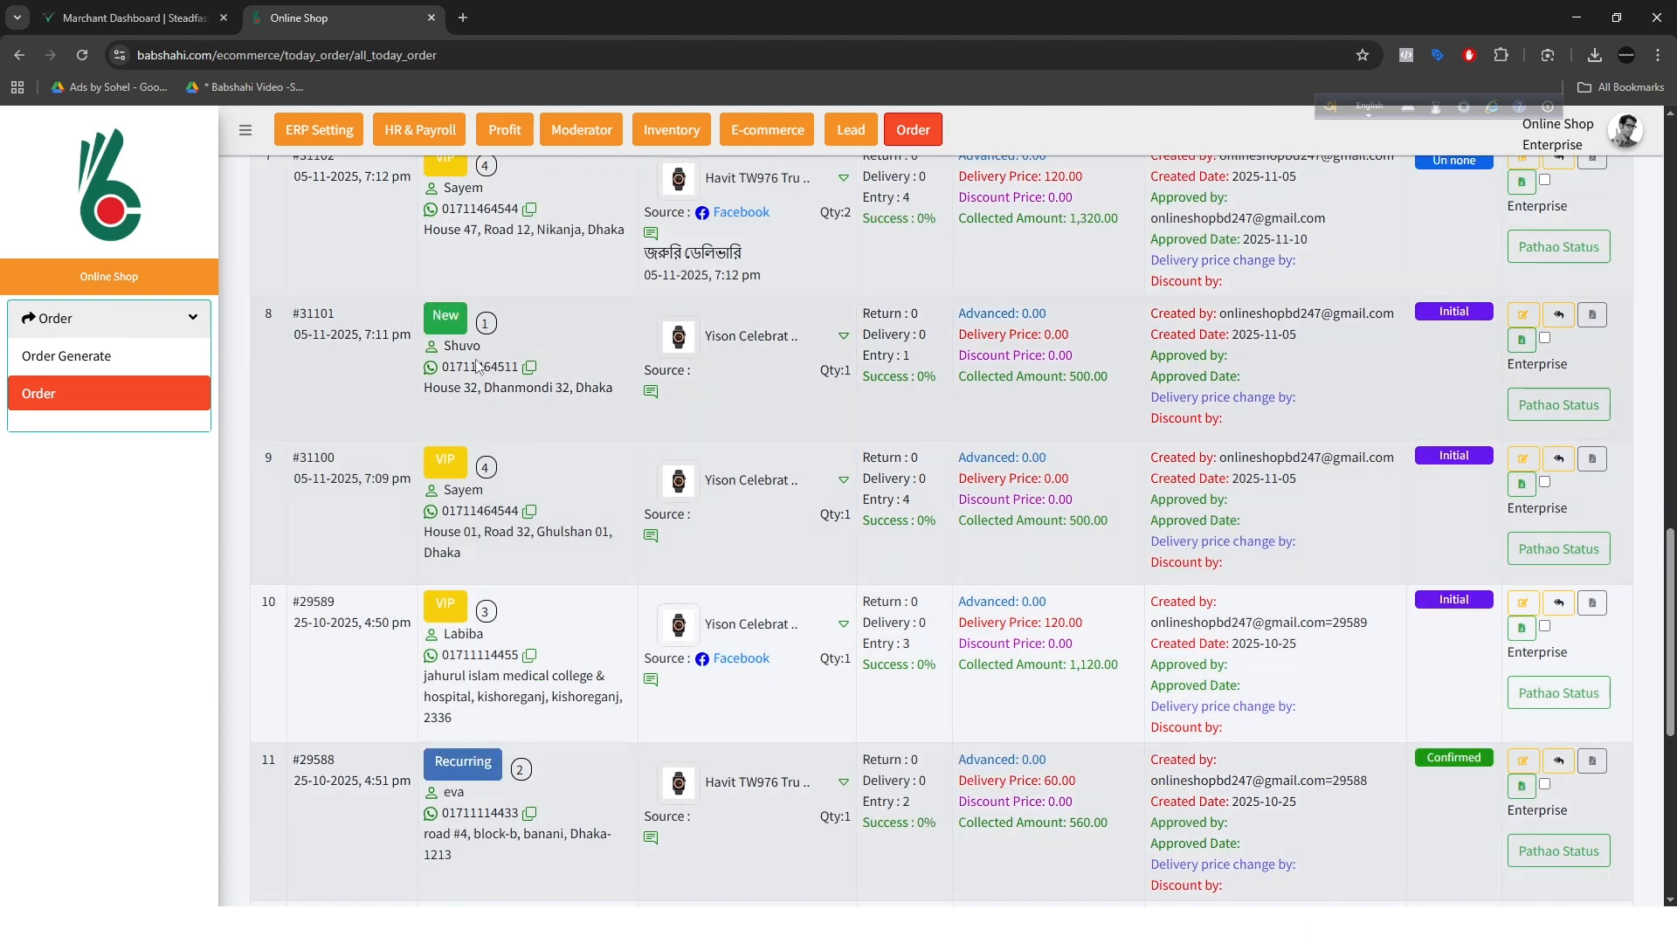
double_click(472, 346)
double_click(485, 324)
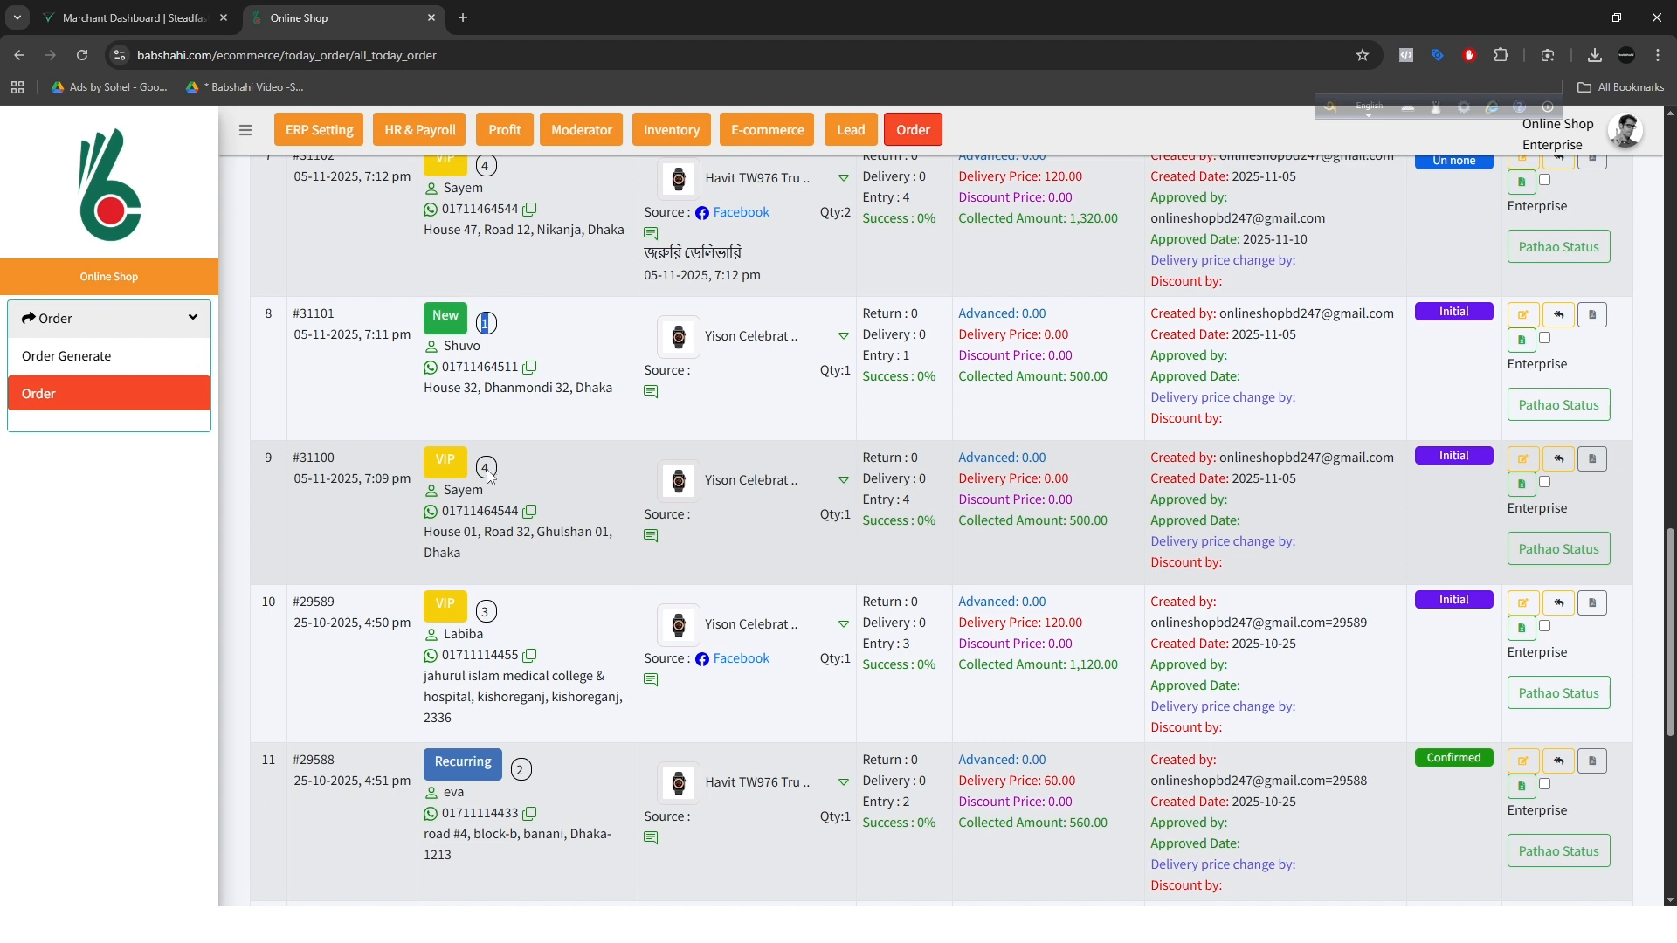
double_click(485, 612)
double_click(522, 770)
scroll(535, 766, "down", 4)
scroll(534, 757, "up", 20)
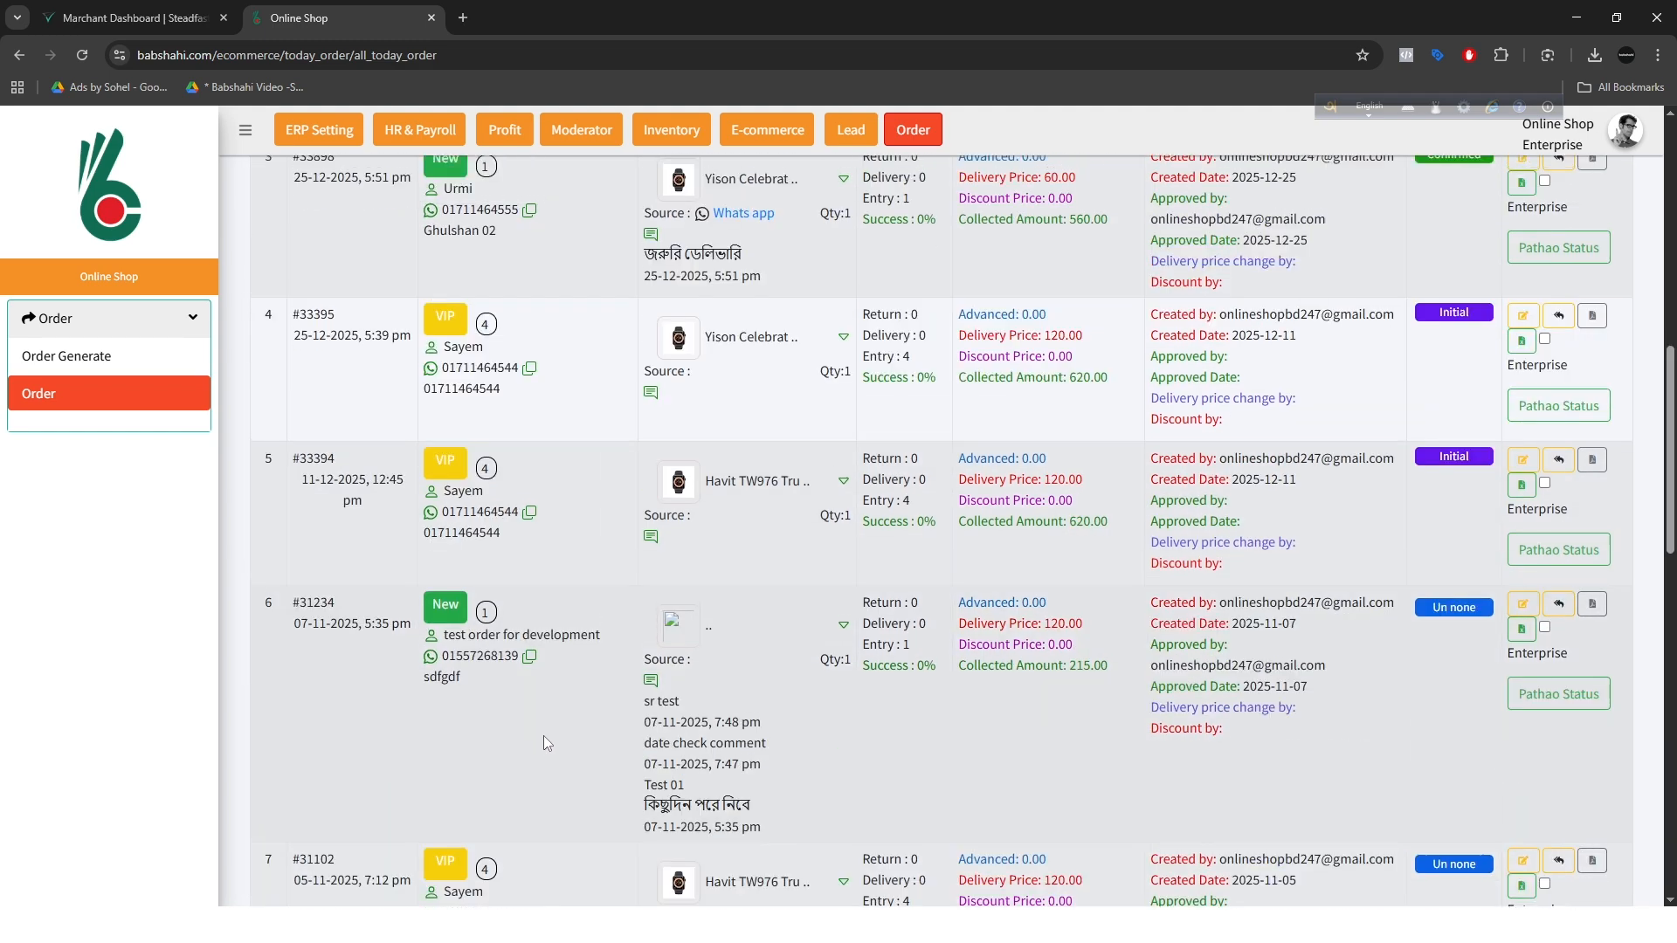
Step: Add the comment "পরে নিবে" to the first order in the list and reload the page to check it
scroll(543, 736, "up", 5)
scroll(542, 736, "down", 4)
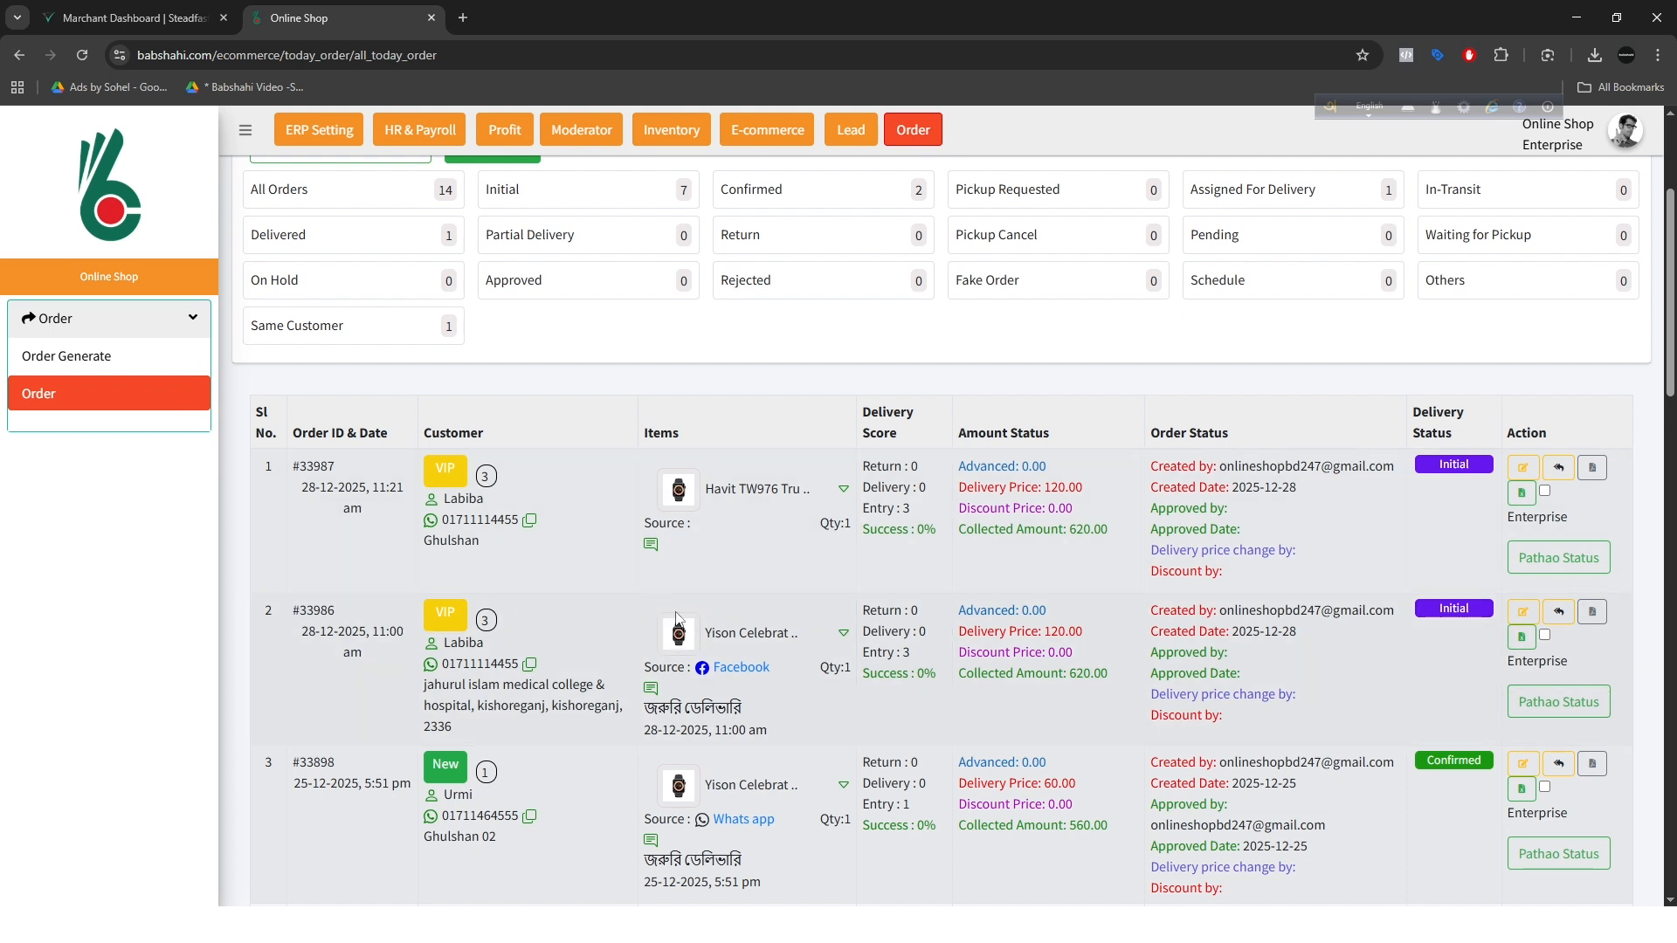
left_click(652, 545)
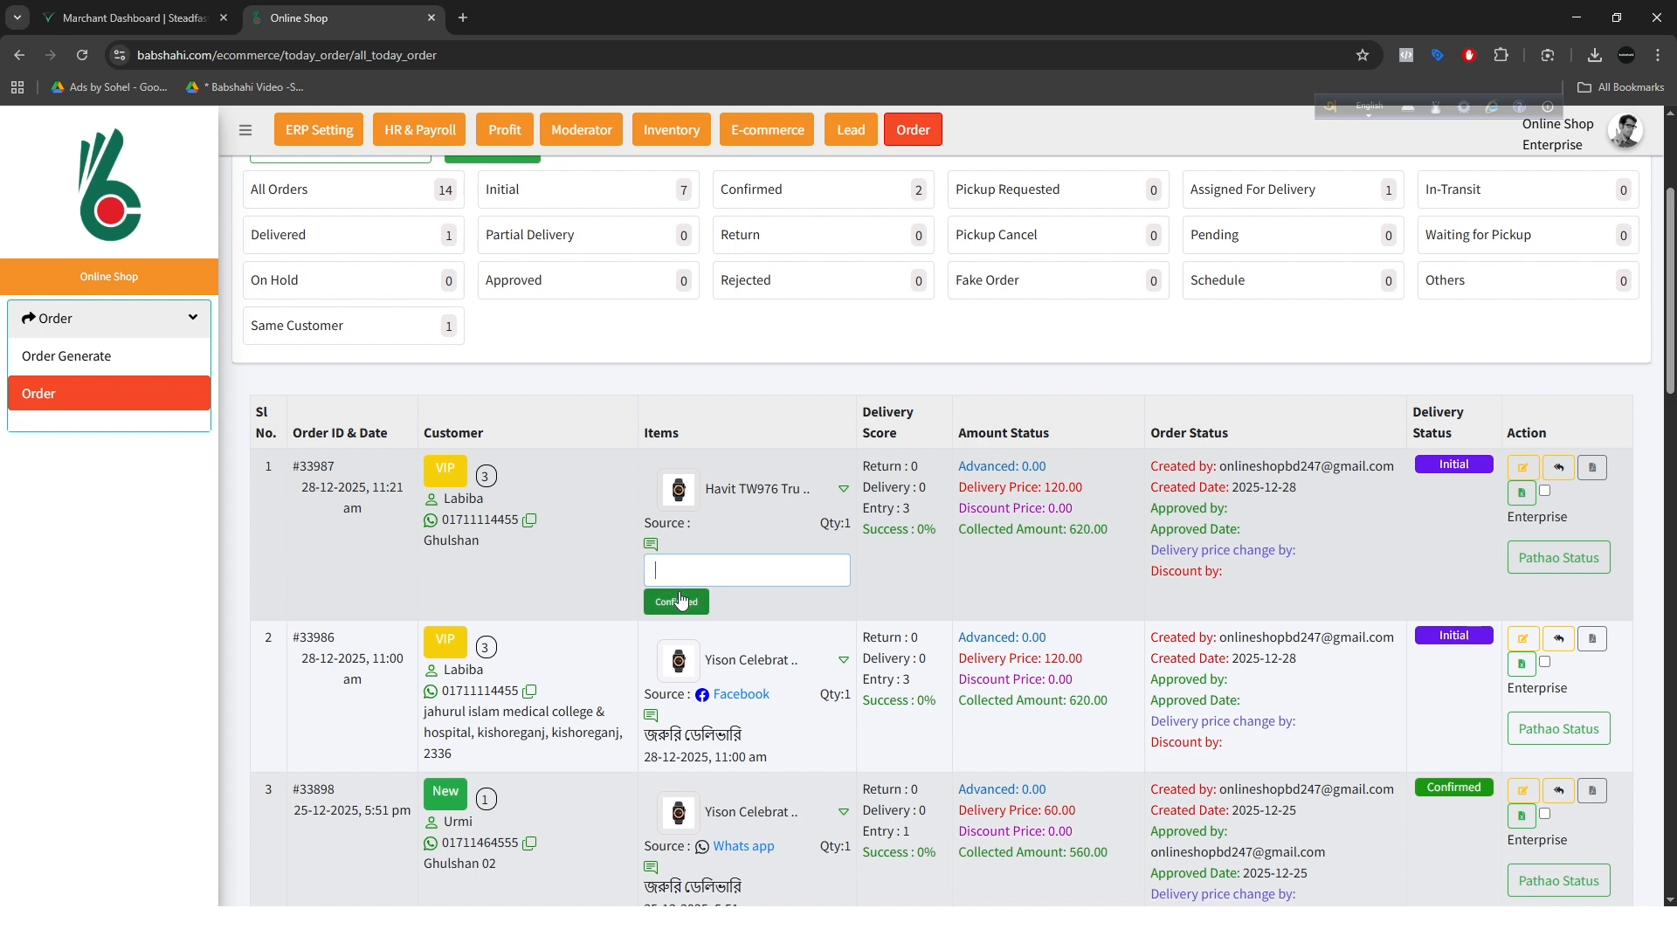
key("F12")
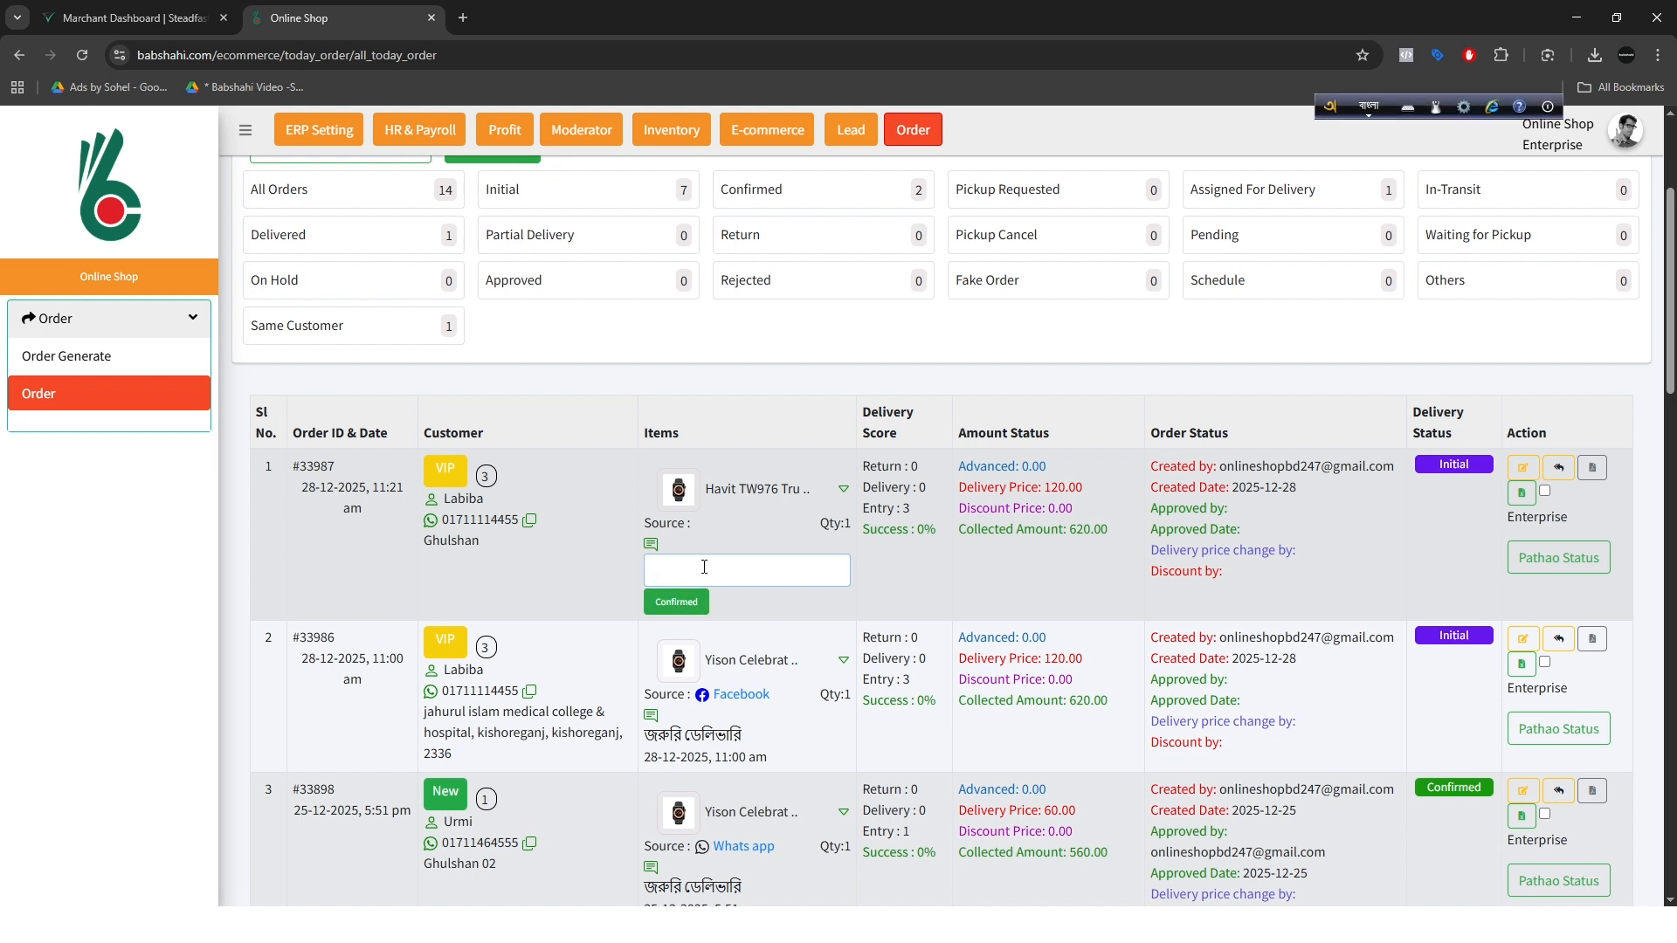
type("প্রএ")
key("BackSpace")
key("BackSpace")
type("রে নিব")
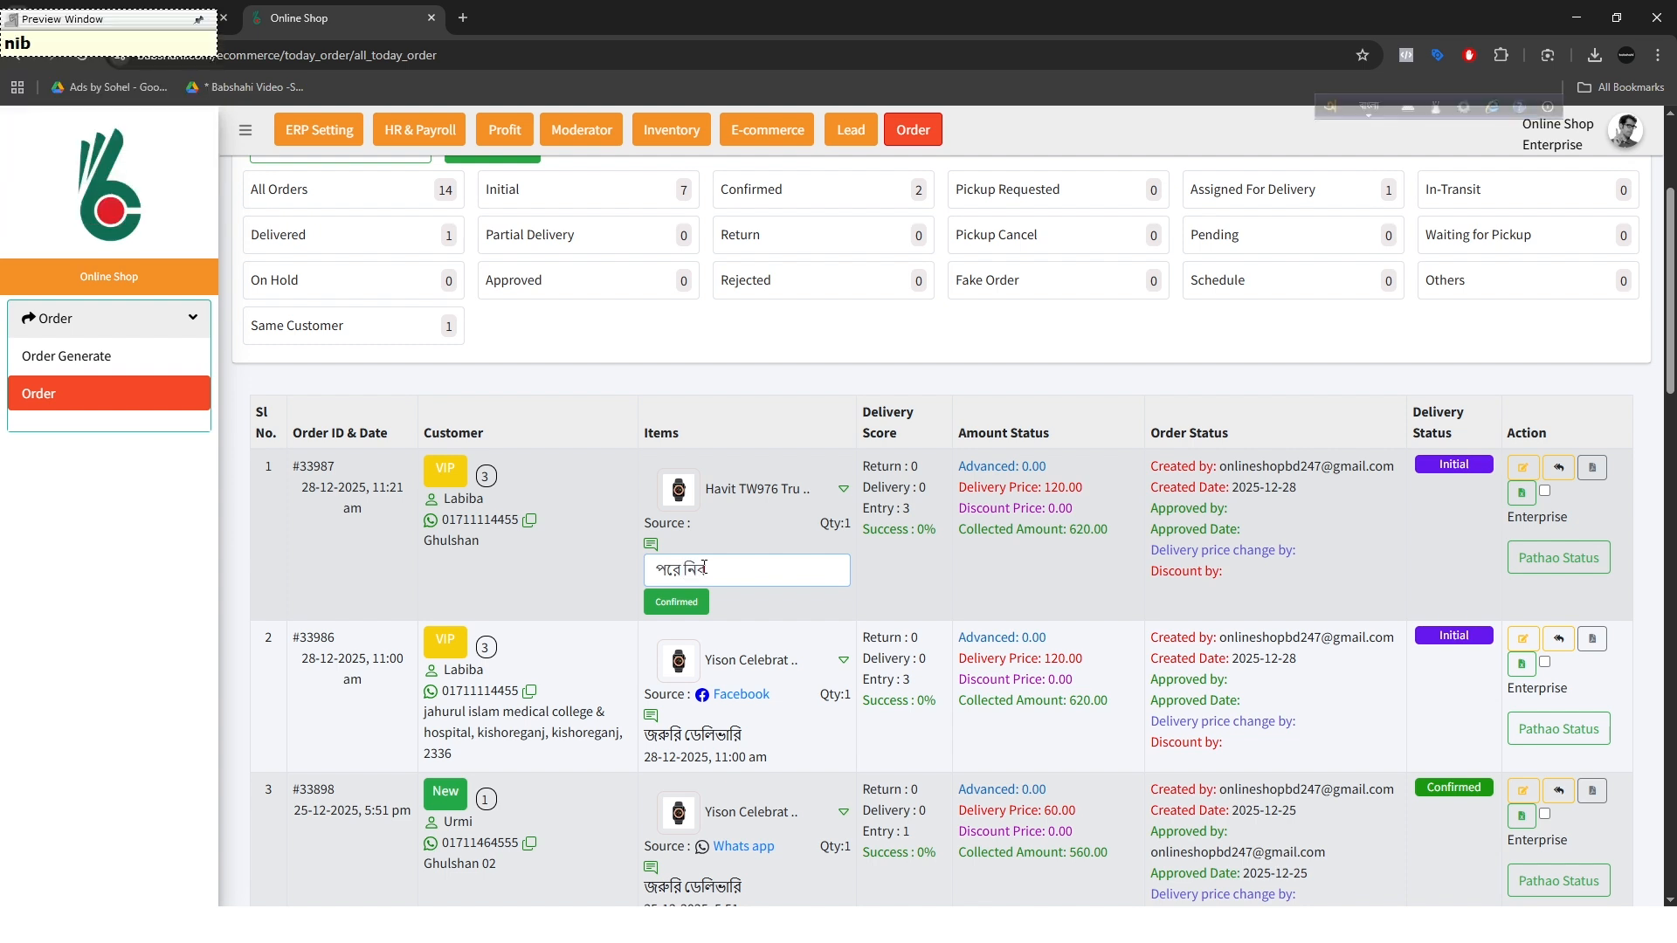
type("ে")
left_click(677, 603)
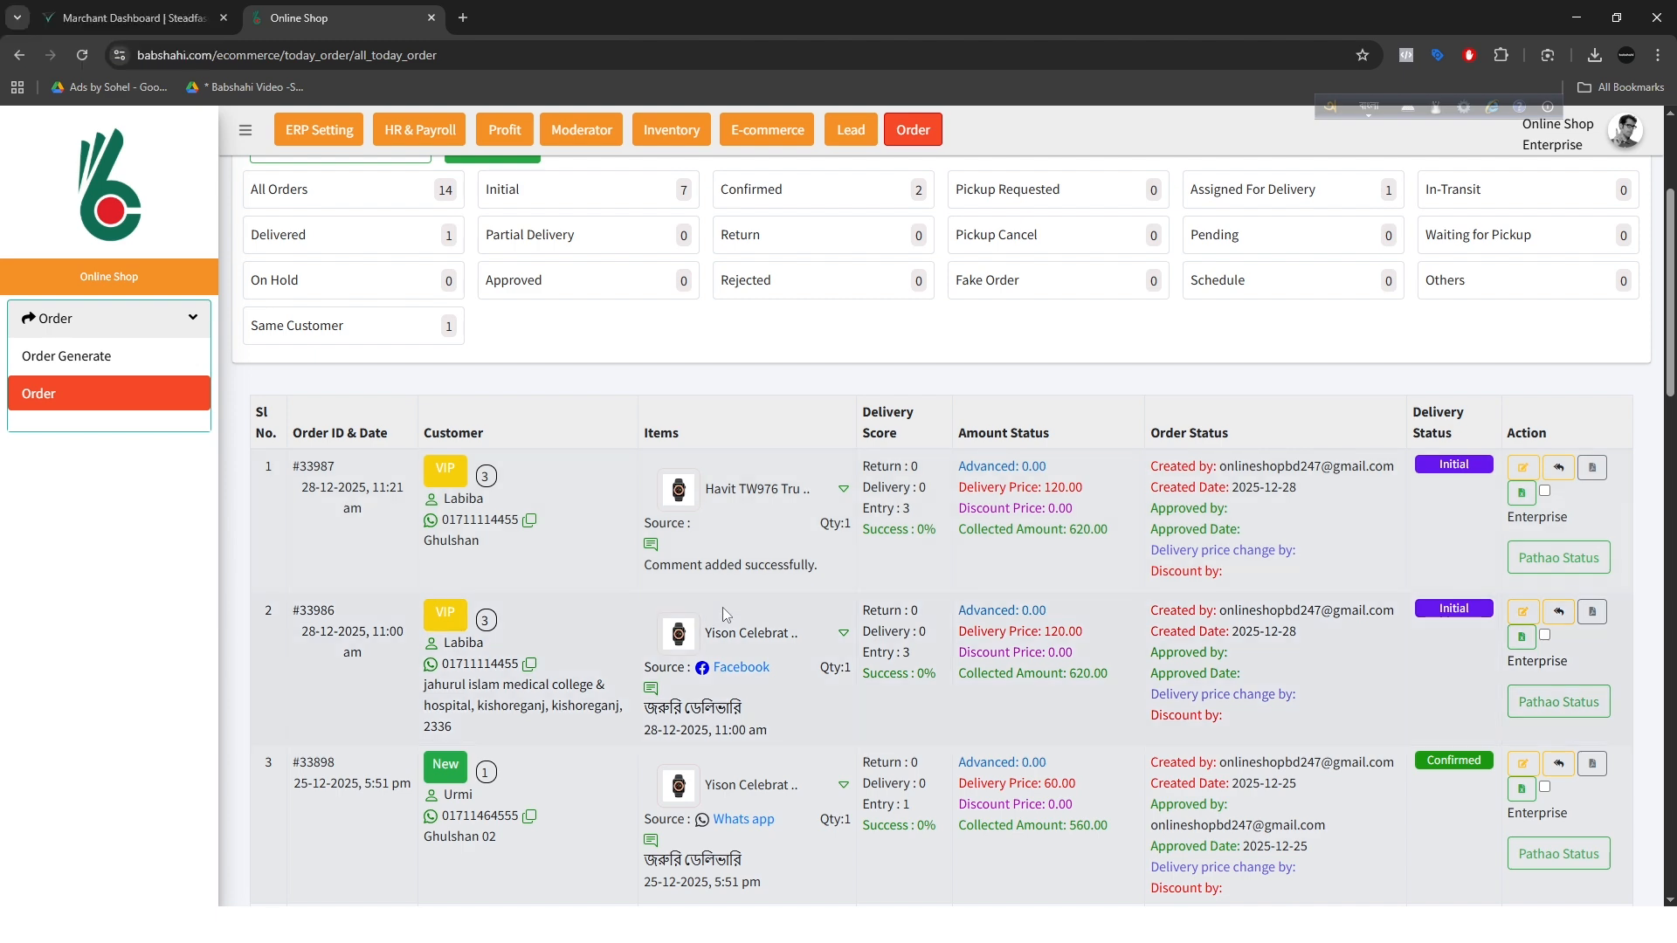
left_click(84, 50)
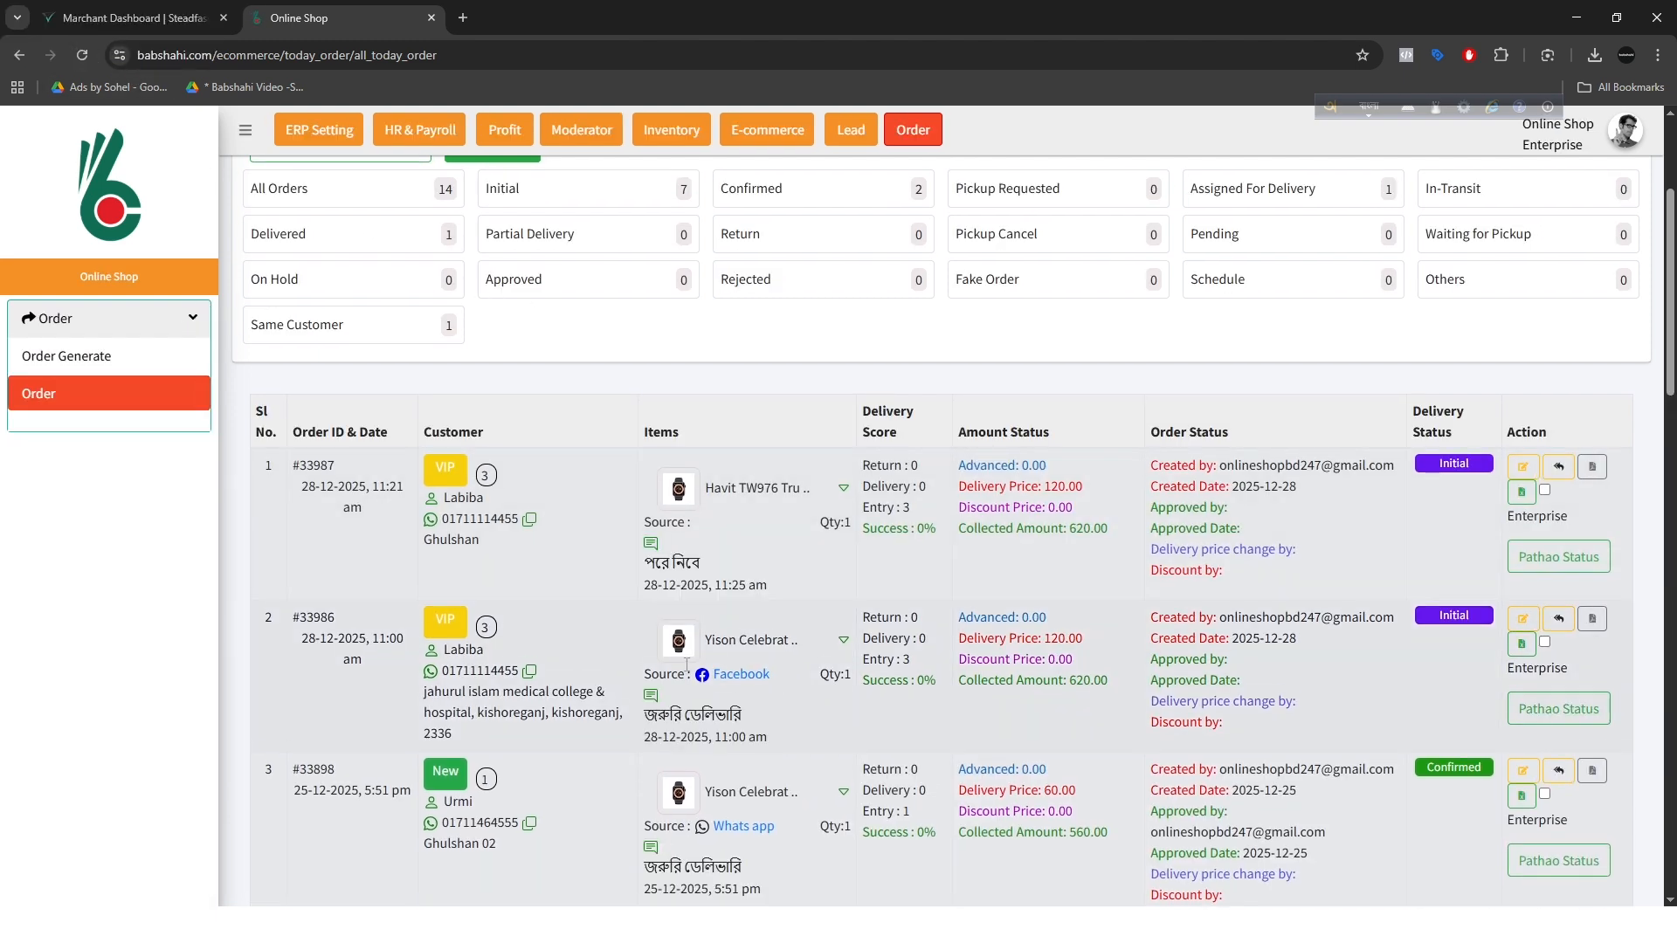
mouse_move(699, 568)
left_mouse_down()
mouse_move(672, 574)
mouse_move(683, 589)
left_mouse_up()
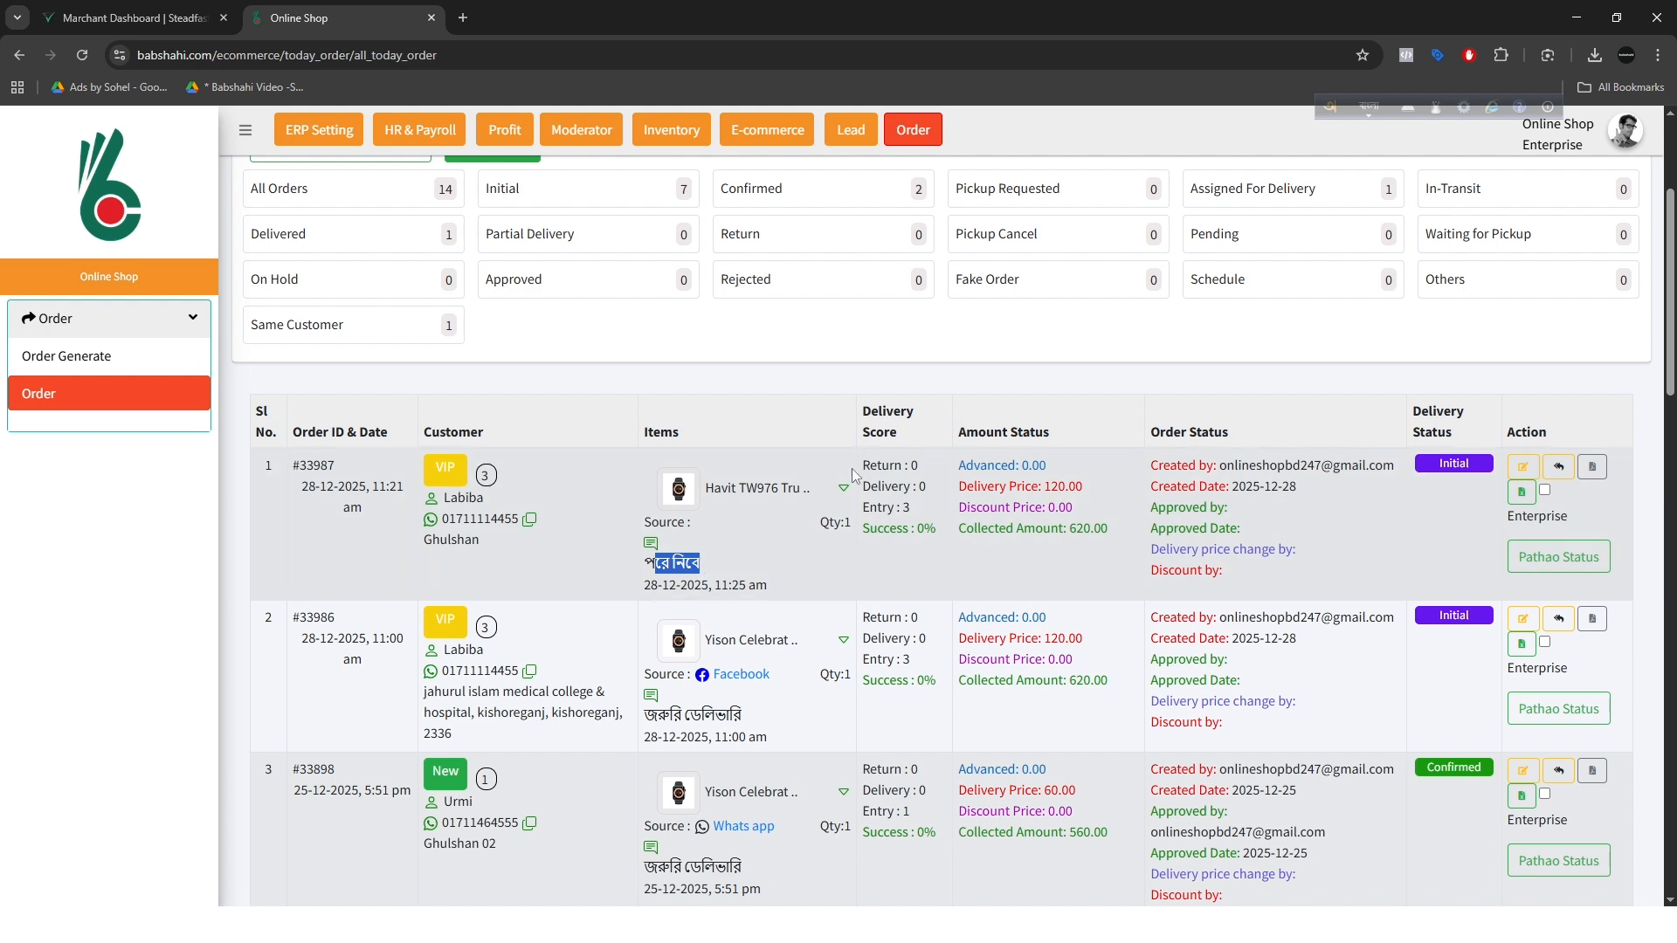
scroll(1262, 458, "up", 2)
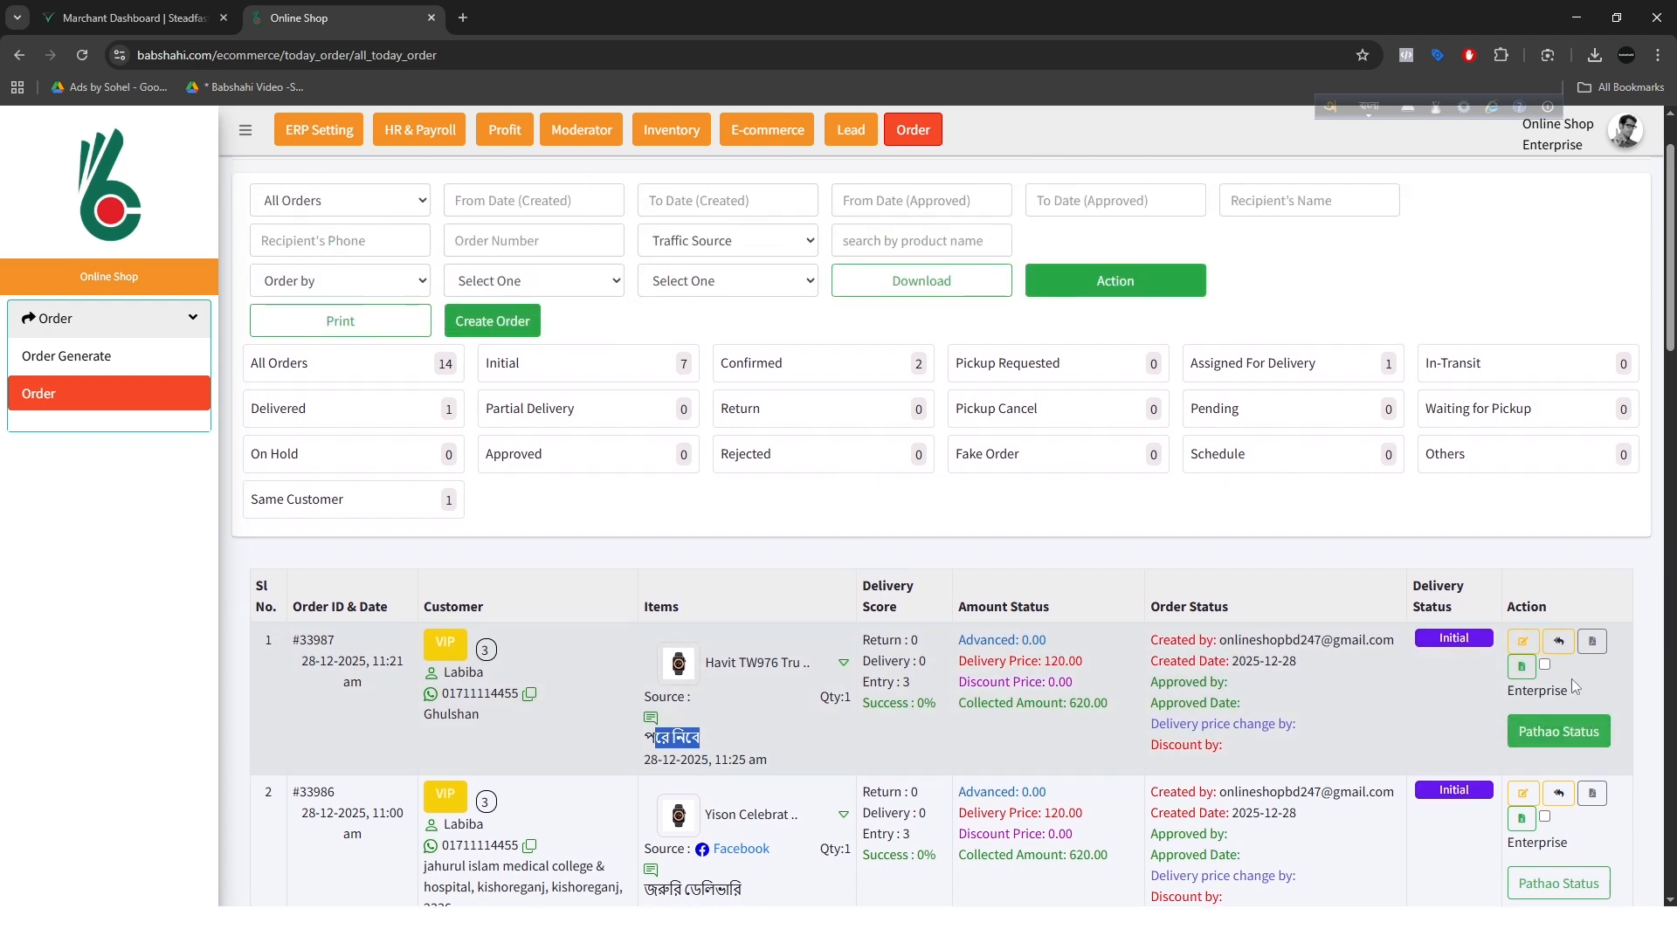
left_click(1523, 642)
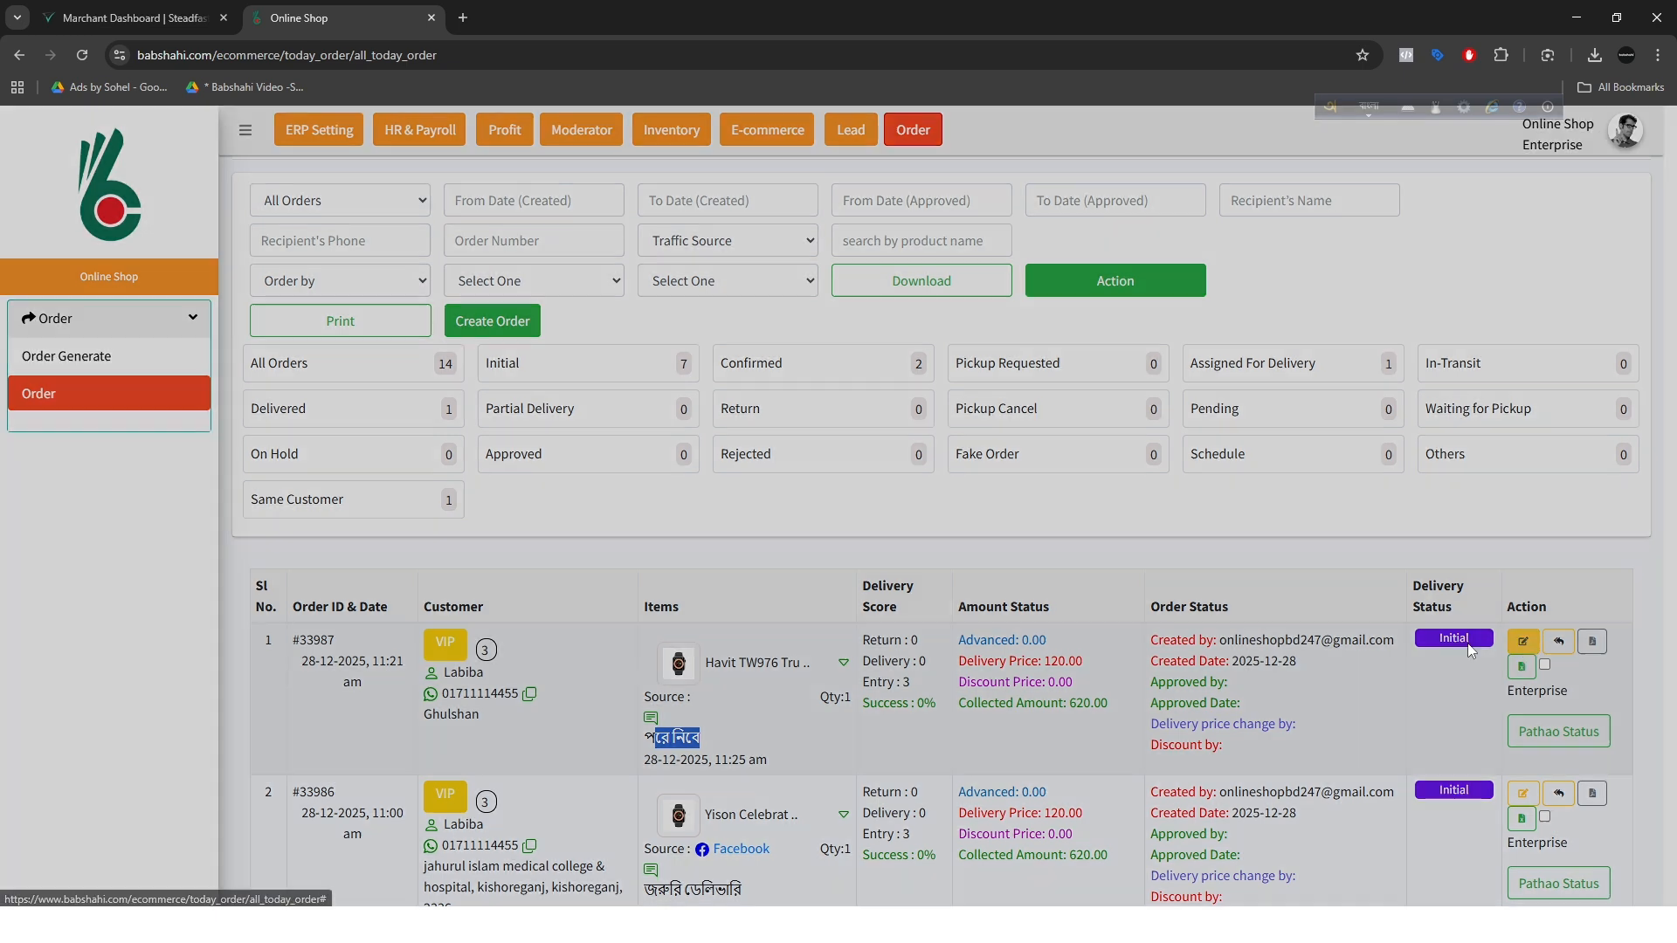
scroll(704, 669, "down", 5)
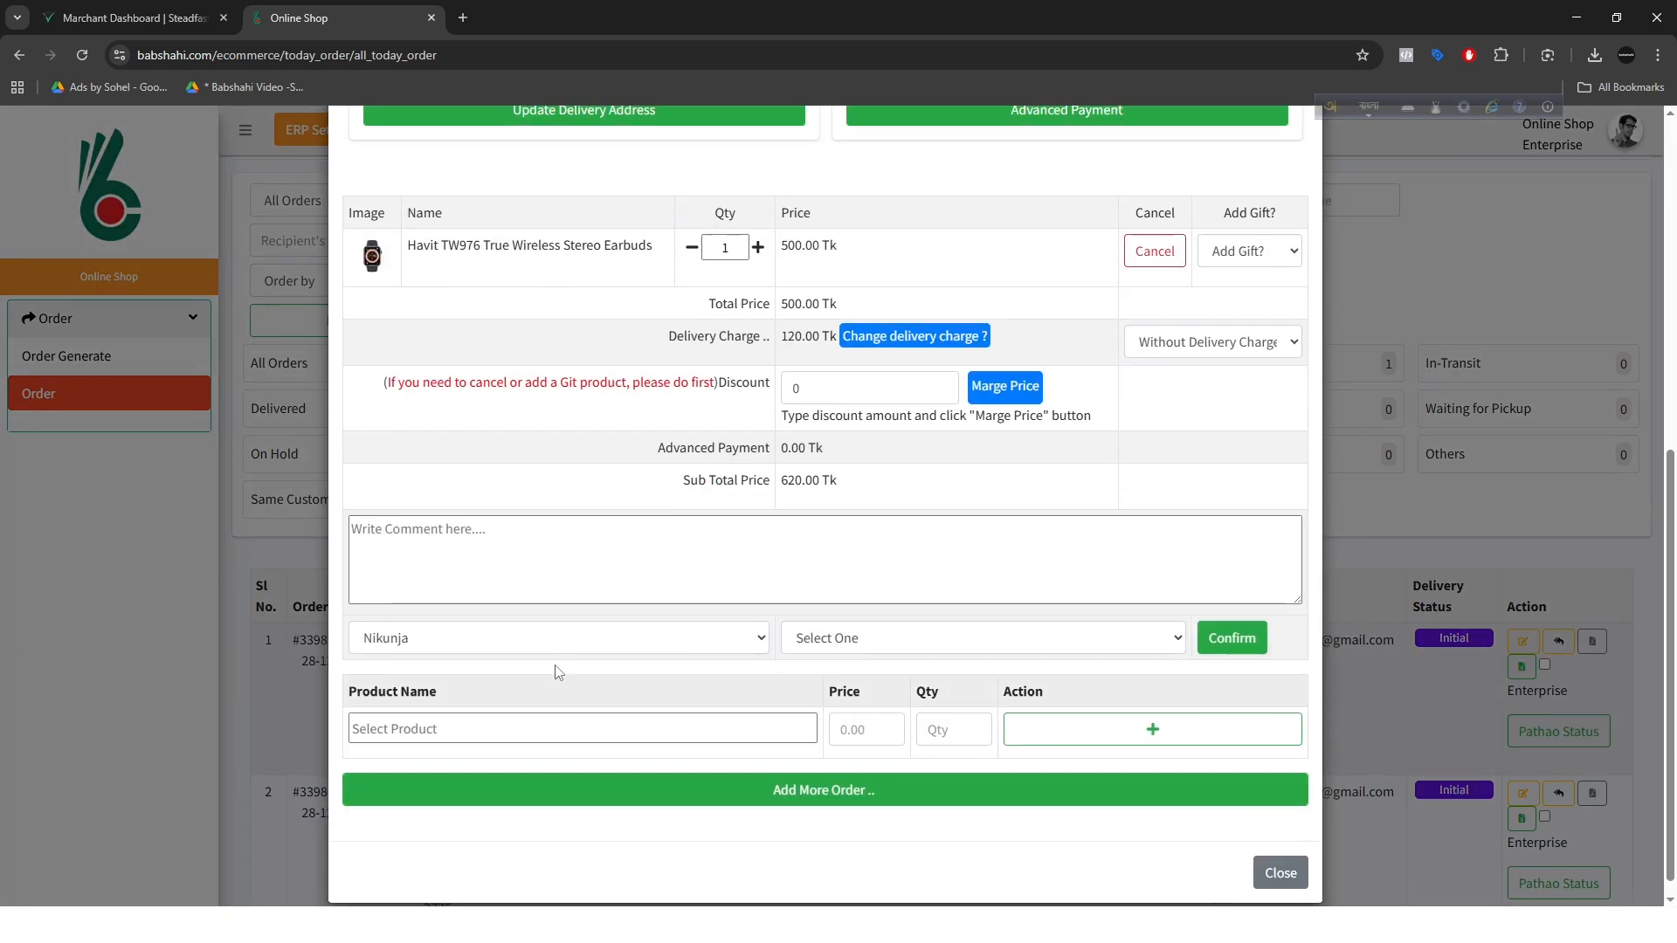
left_click(442, 639)
left_click(432, 722)
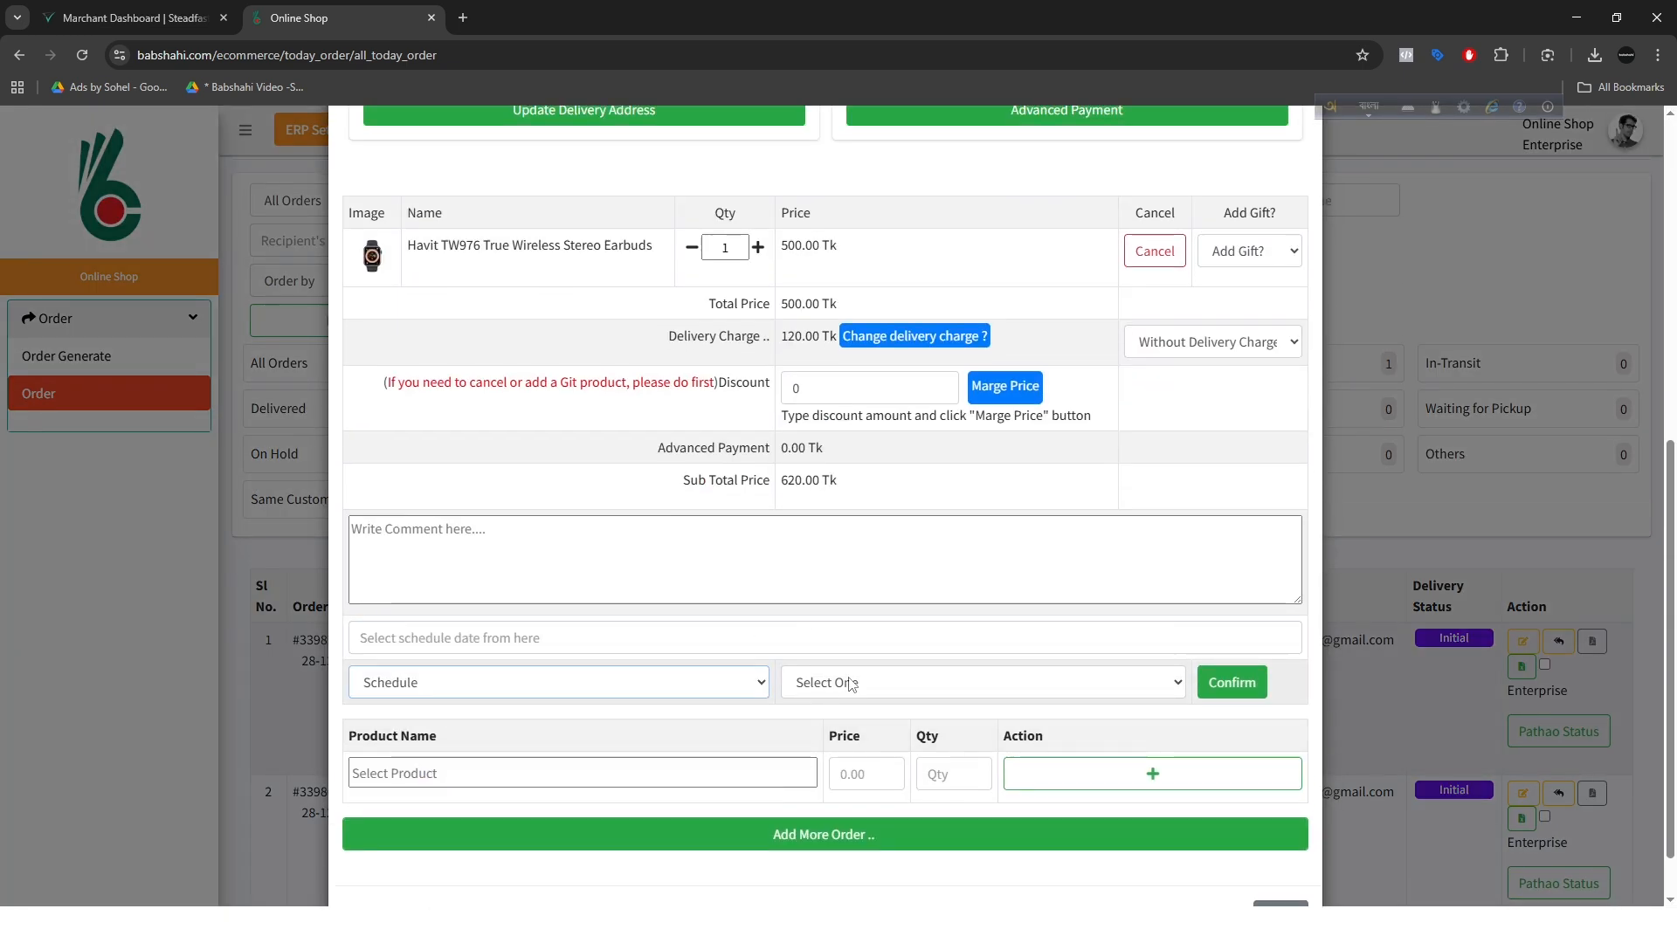
left_click(664, 638)
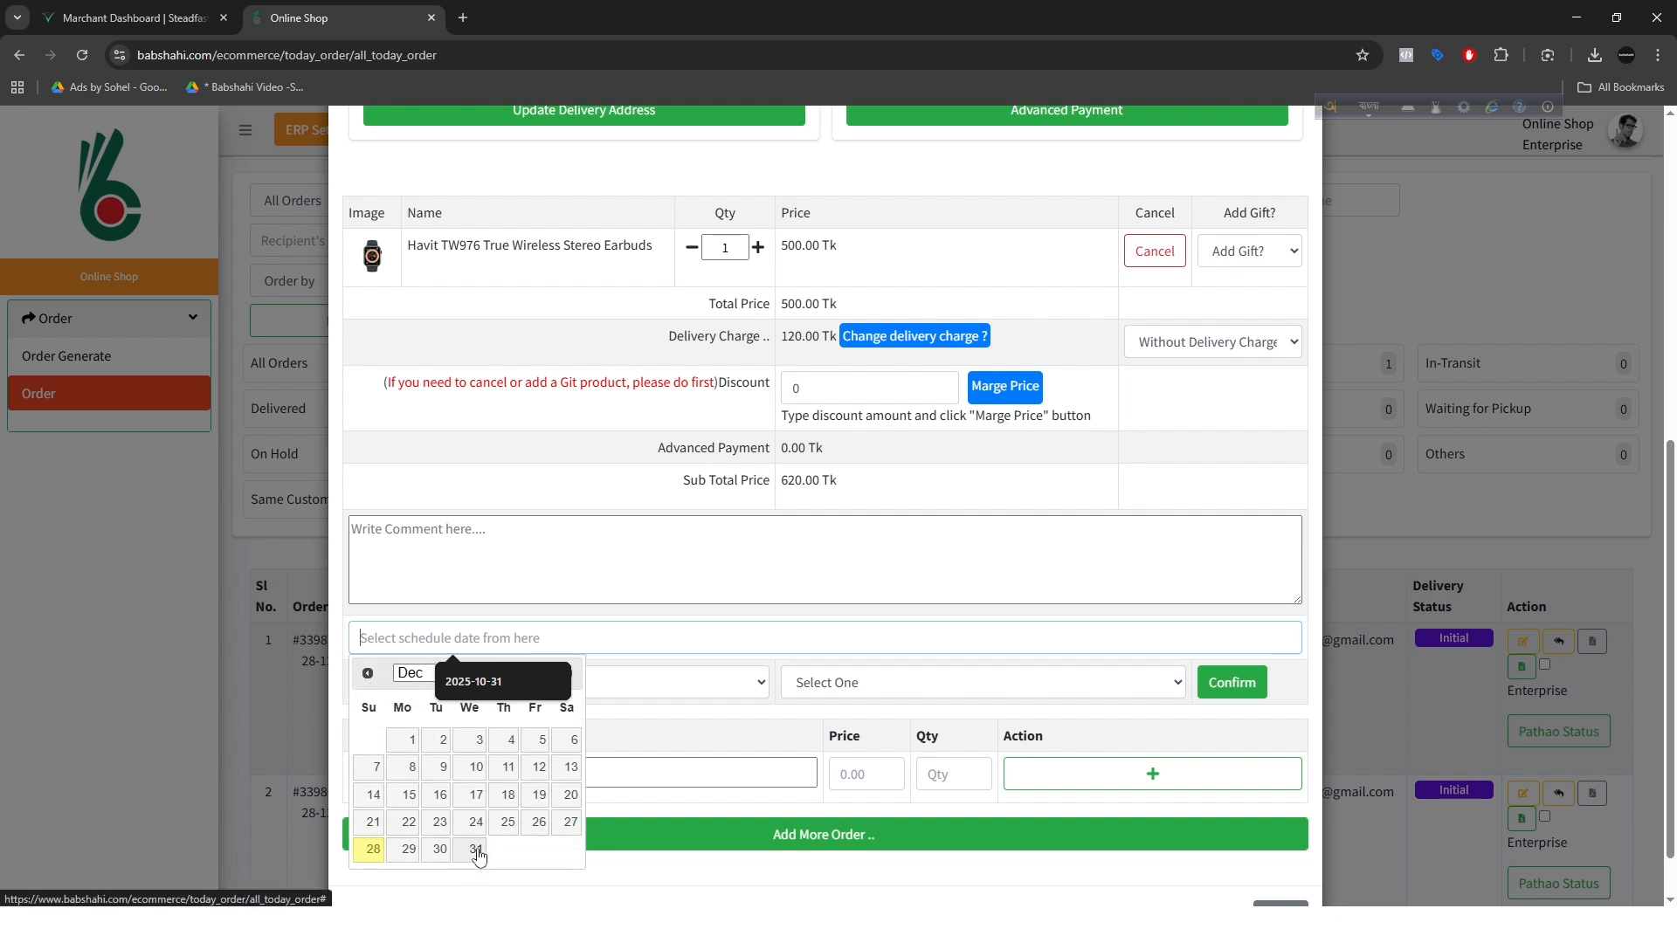
left_click(475, 850)
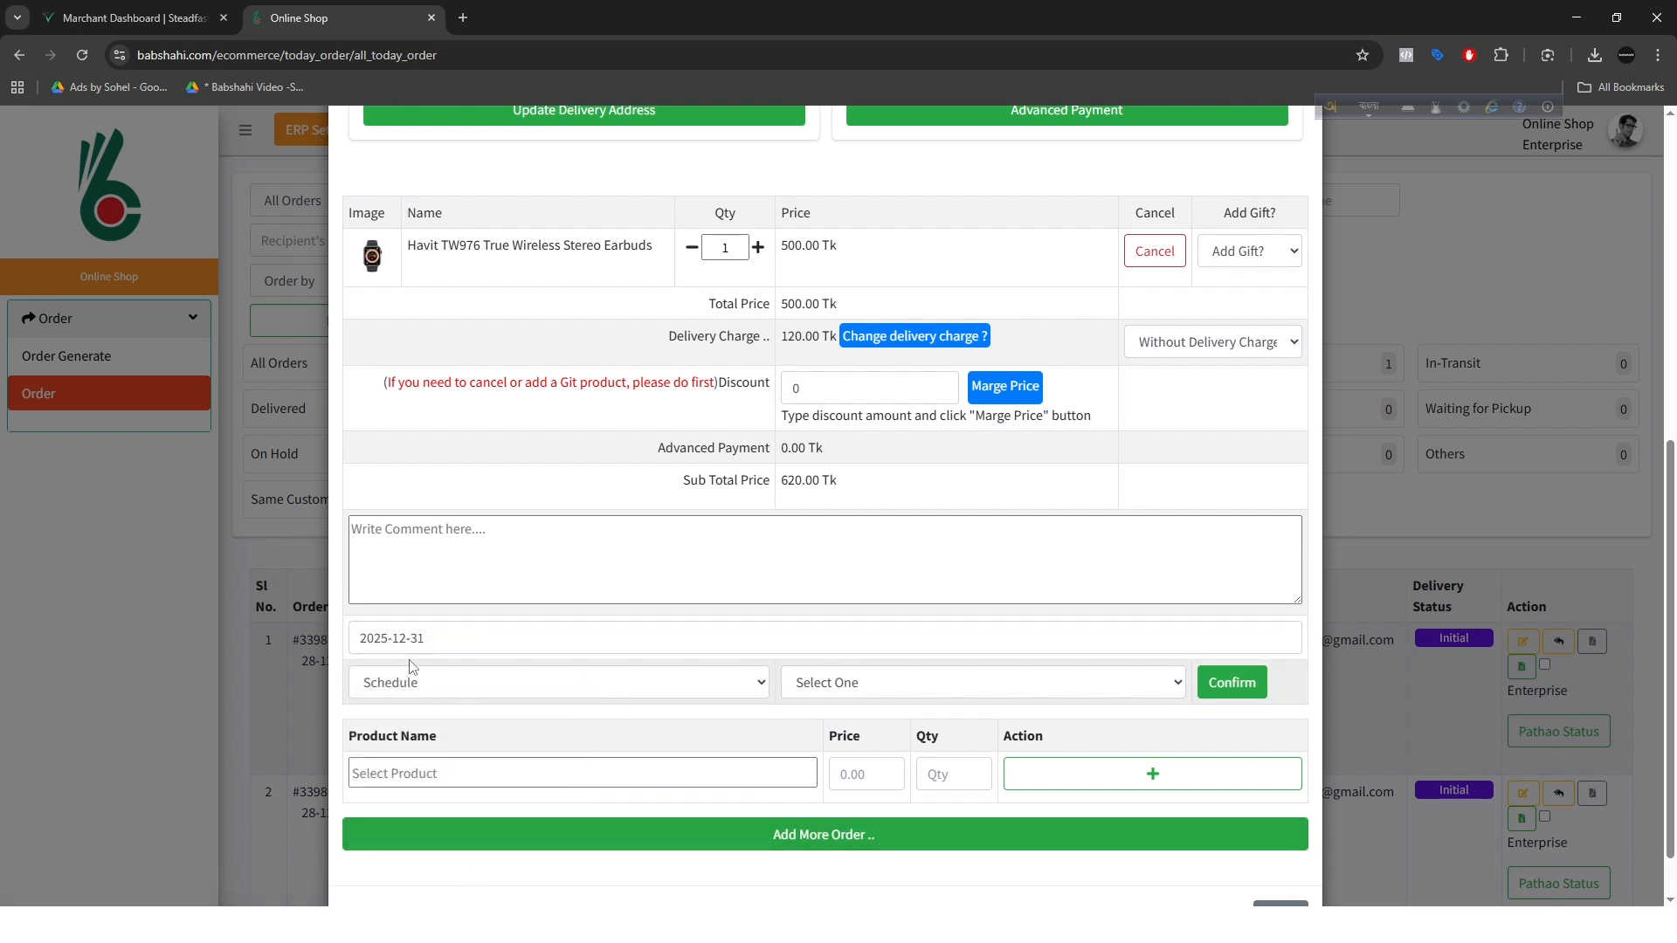
left_click(433, 552)
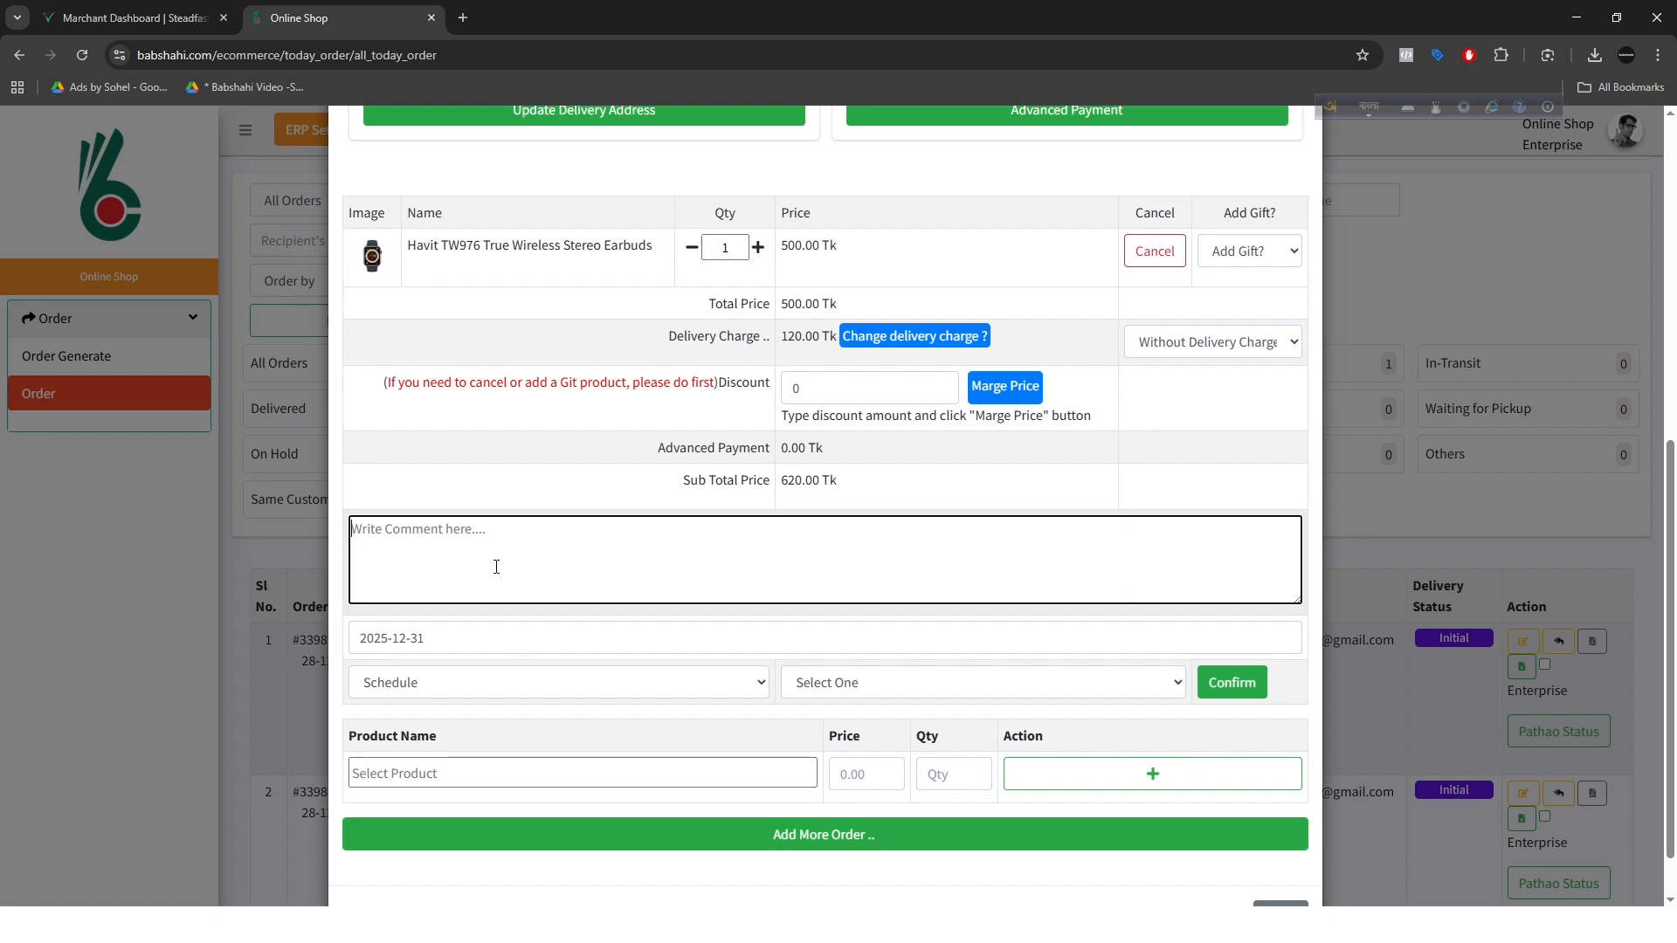
scroll(568, 614, "up", 7)
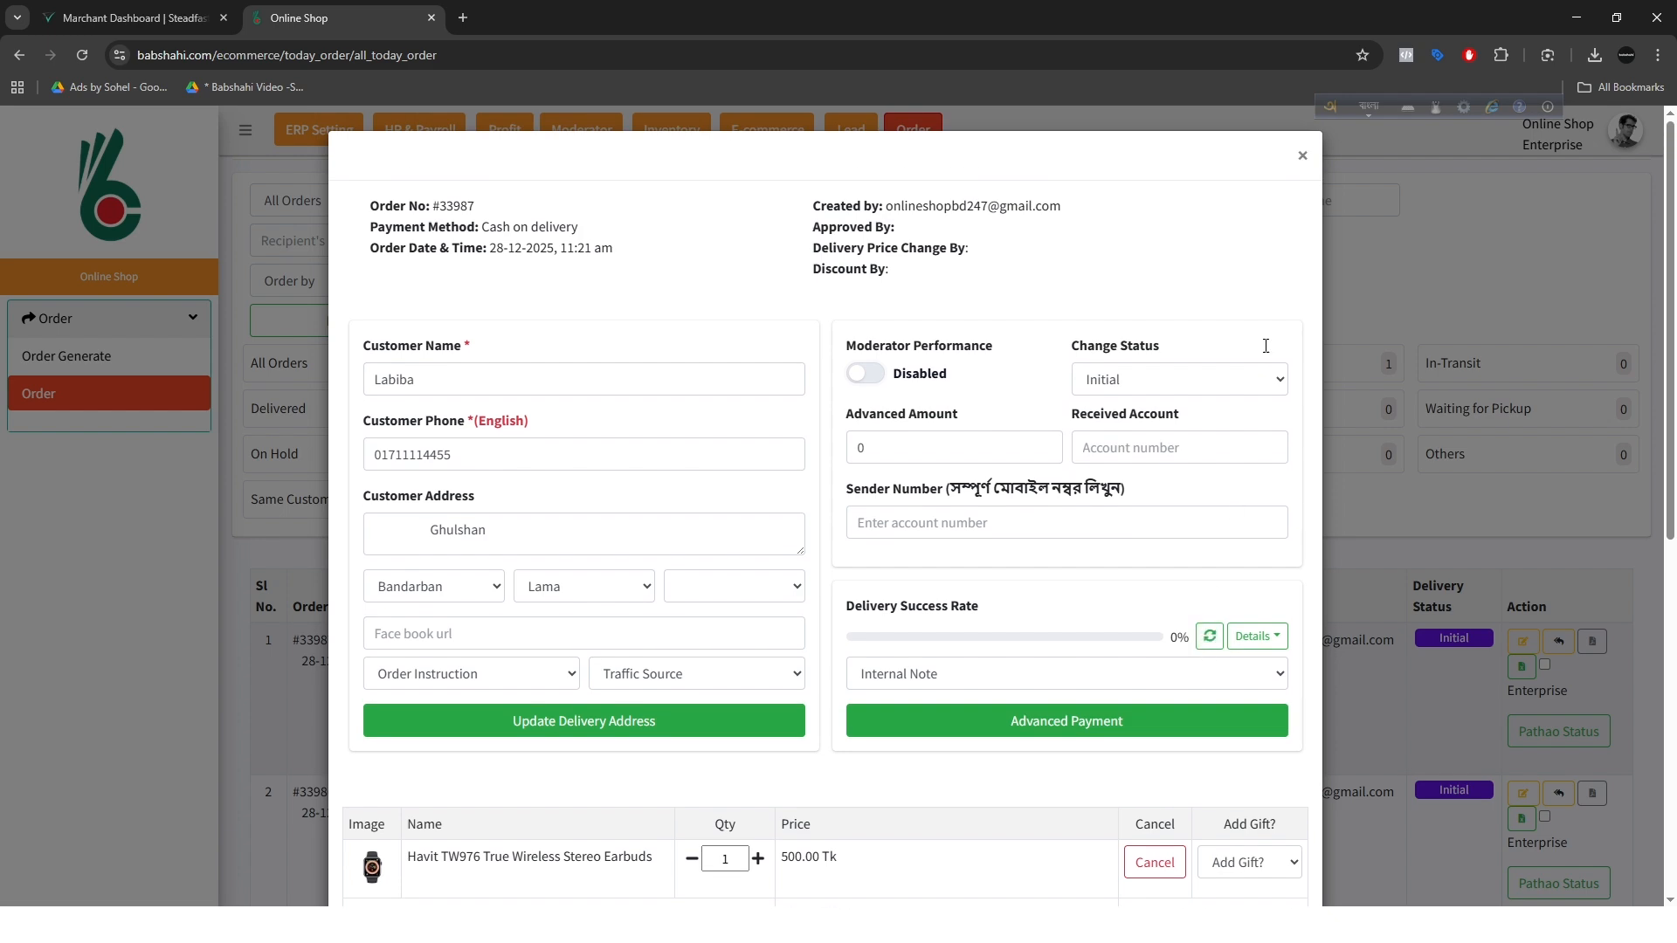
left_click(1301, 157)
Step: Edit the first order in the list: set its status to Schedule, the schedule date to 2025-12-31 and the courier to Own
left_click(1523, 641)
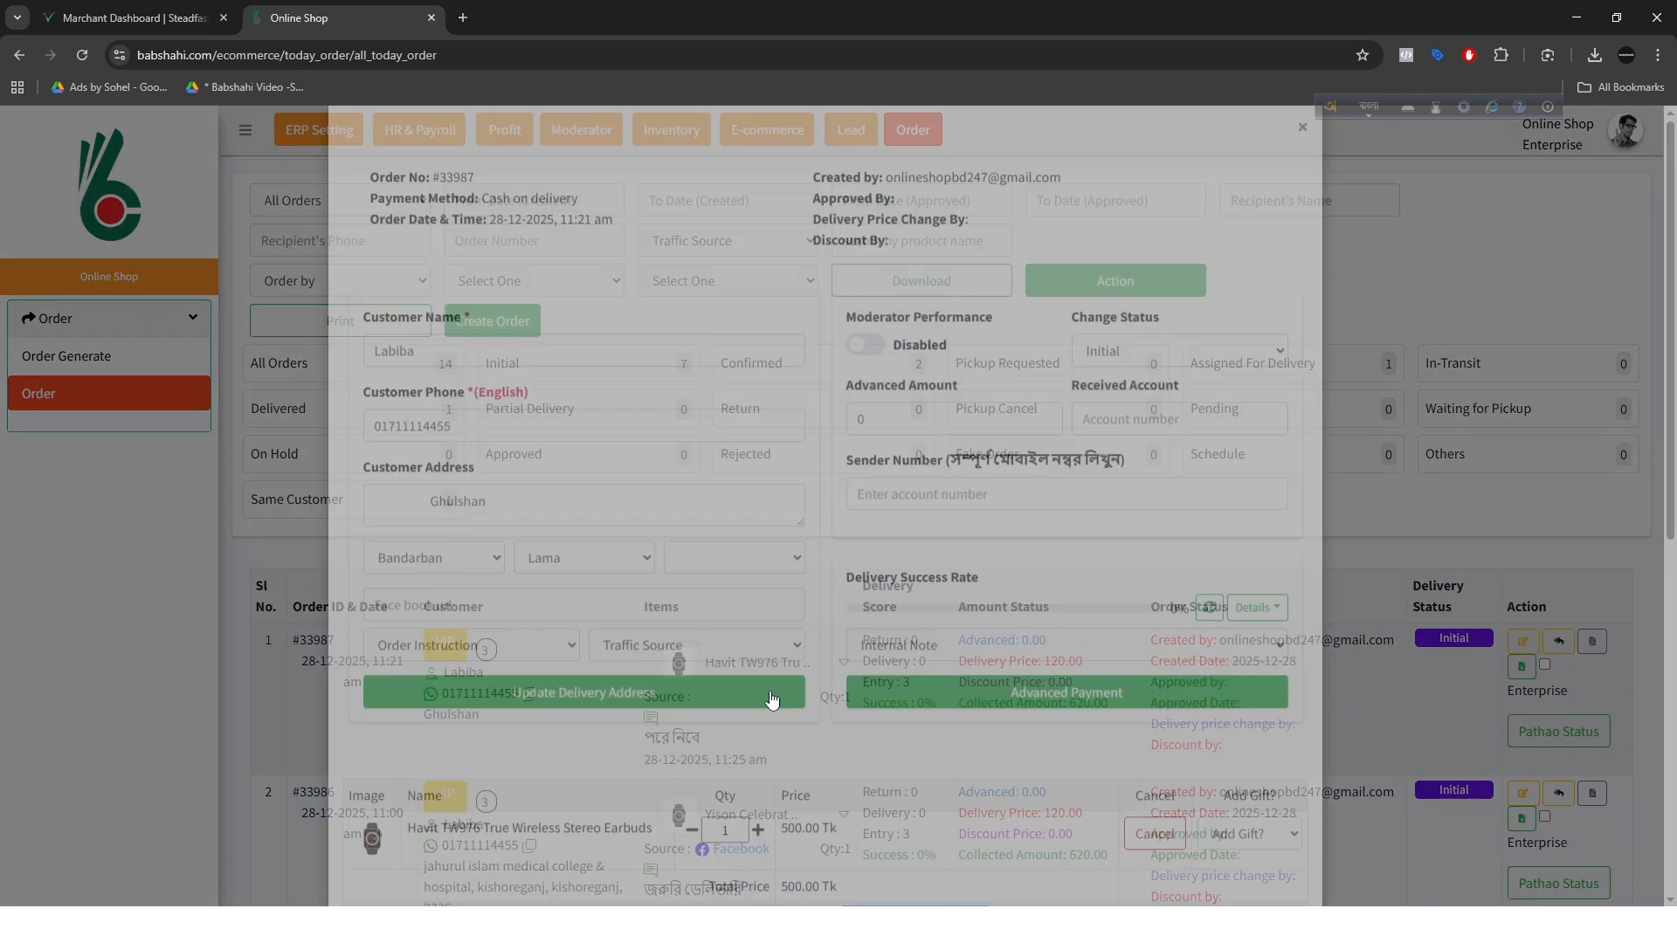
scroll(690, 719, "down", 2)
scroll(690, 719, "up", 2)
scroll(568, 854, "down", 2)
scroll(506, 699, "down", 4)
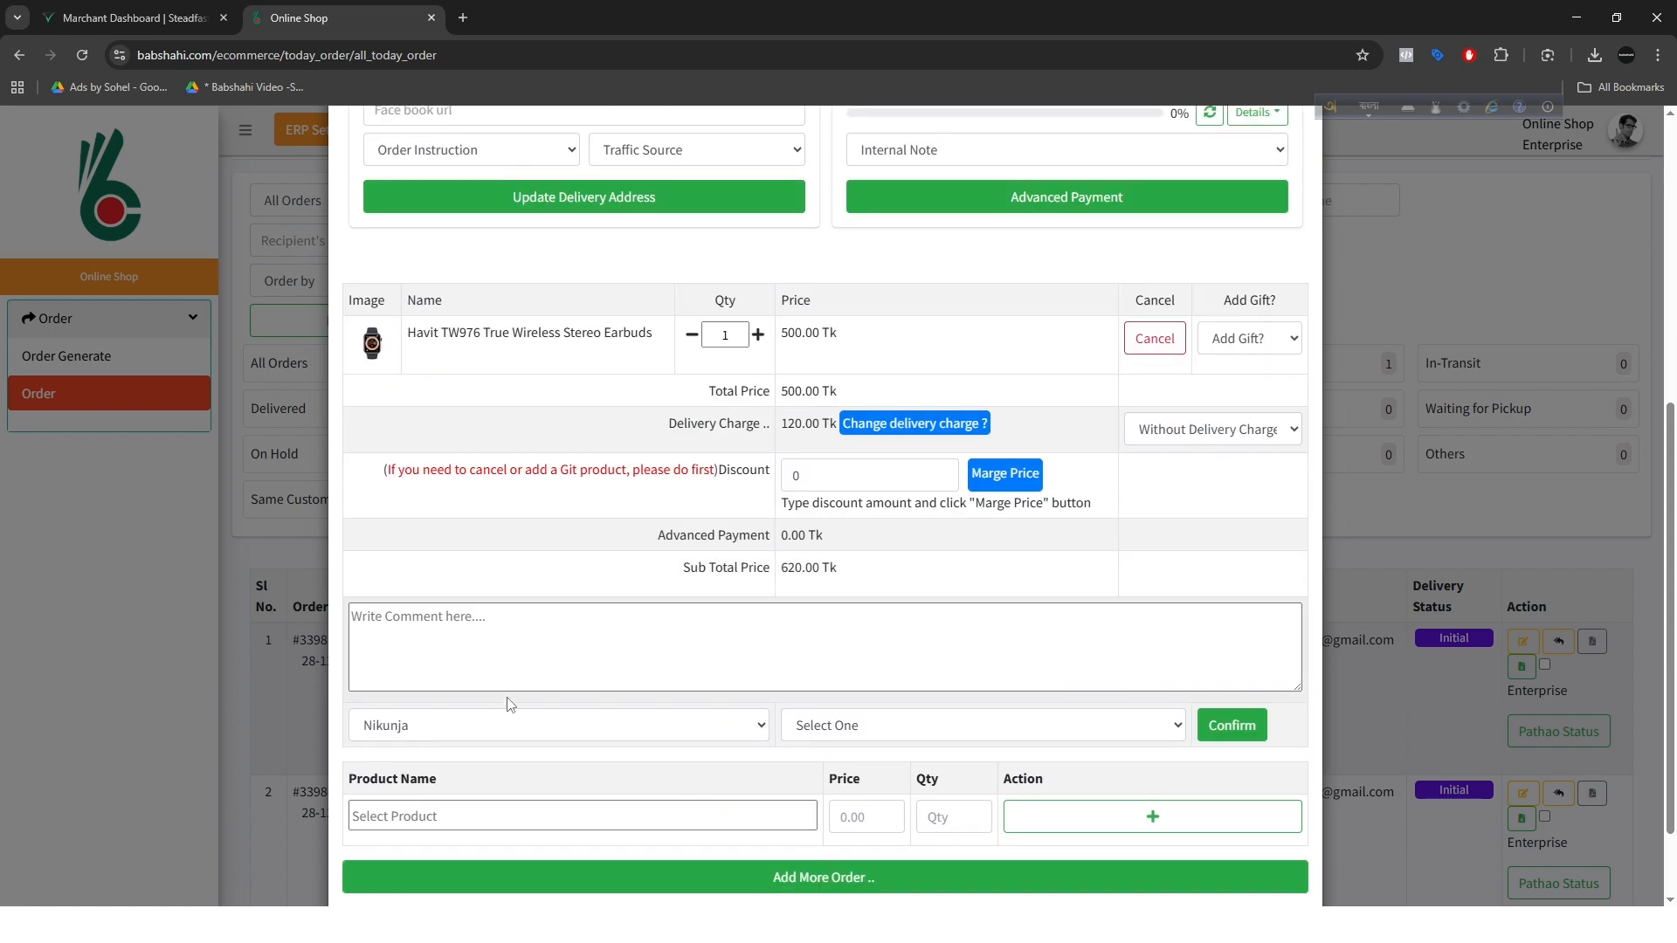
left_click(441, 726)
left_click(437, 809)
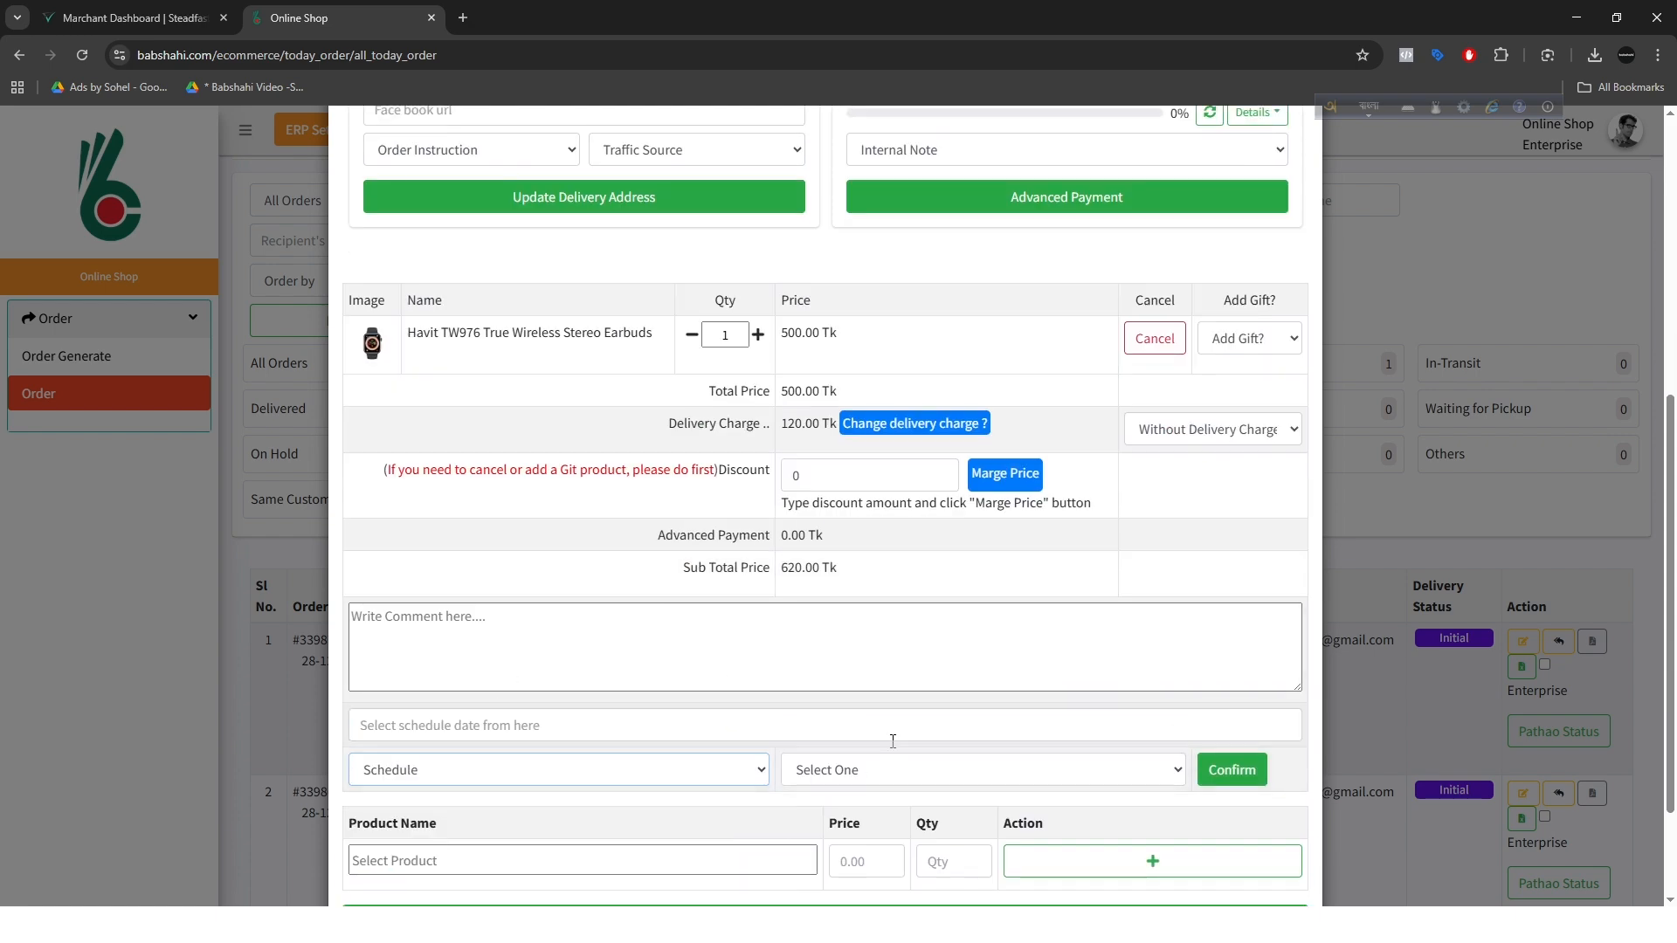
left_click(541, 722)
left_click(476, 690)
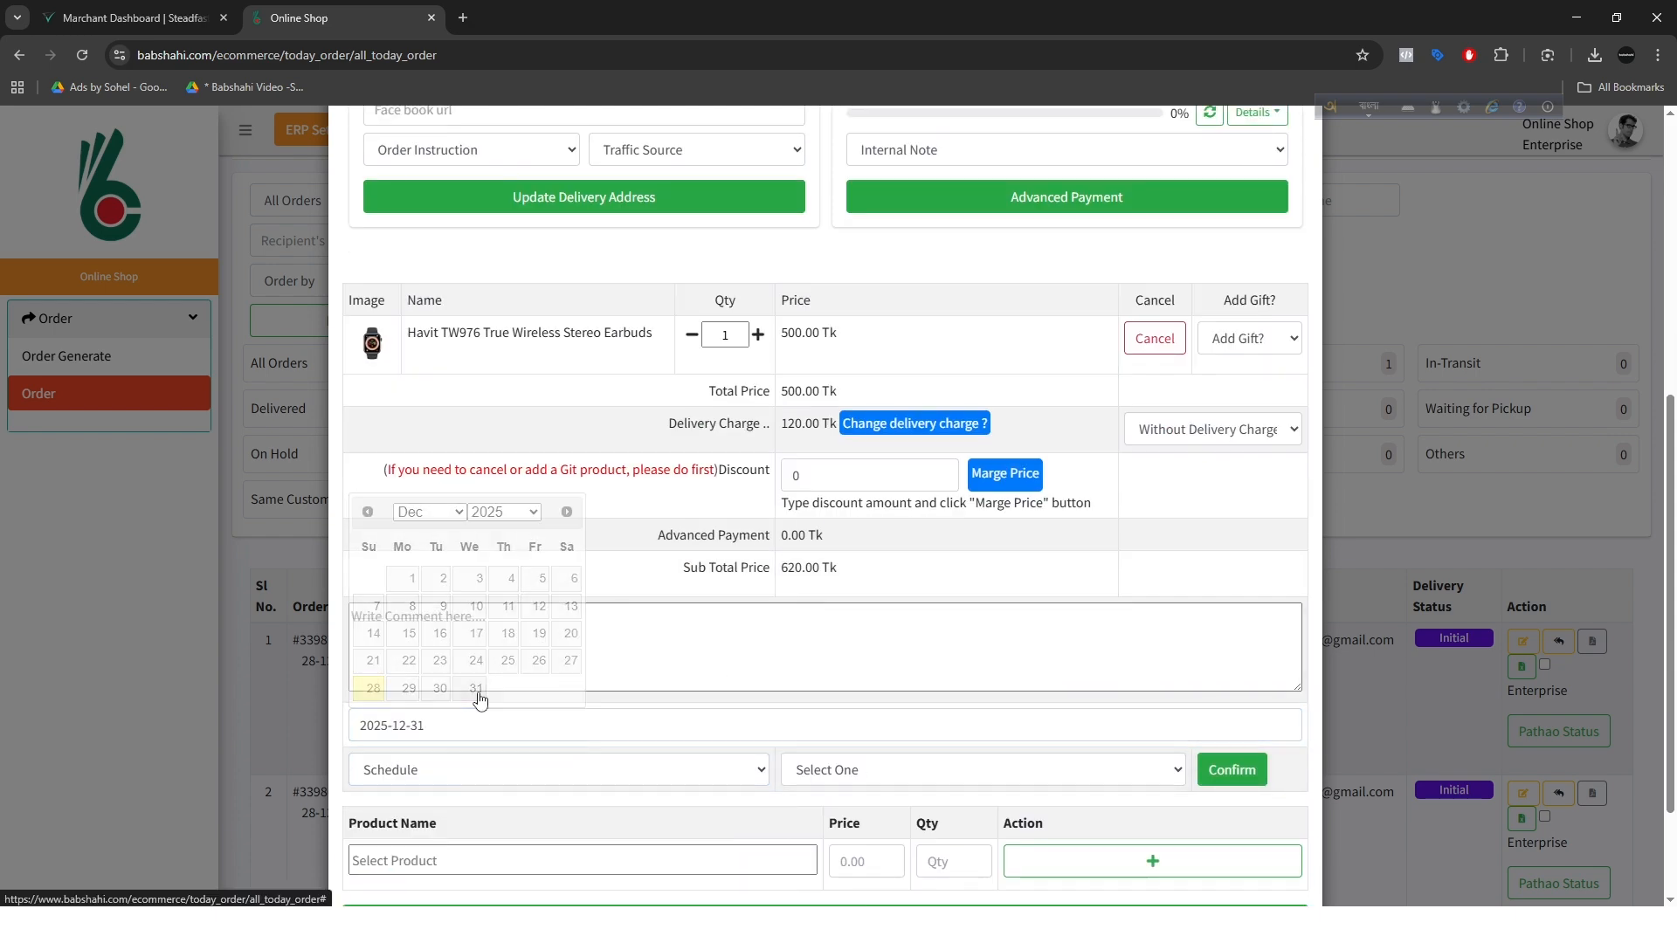
left_click(839, 771)
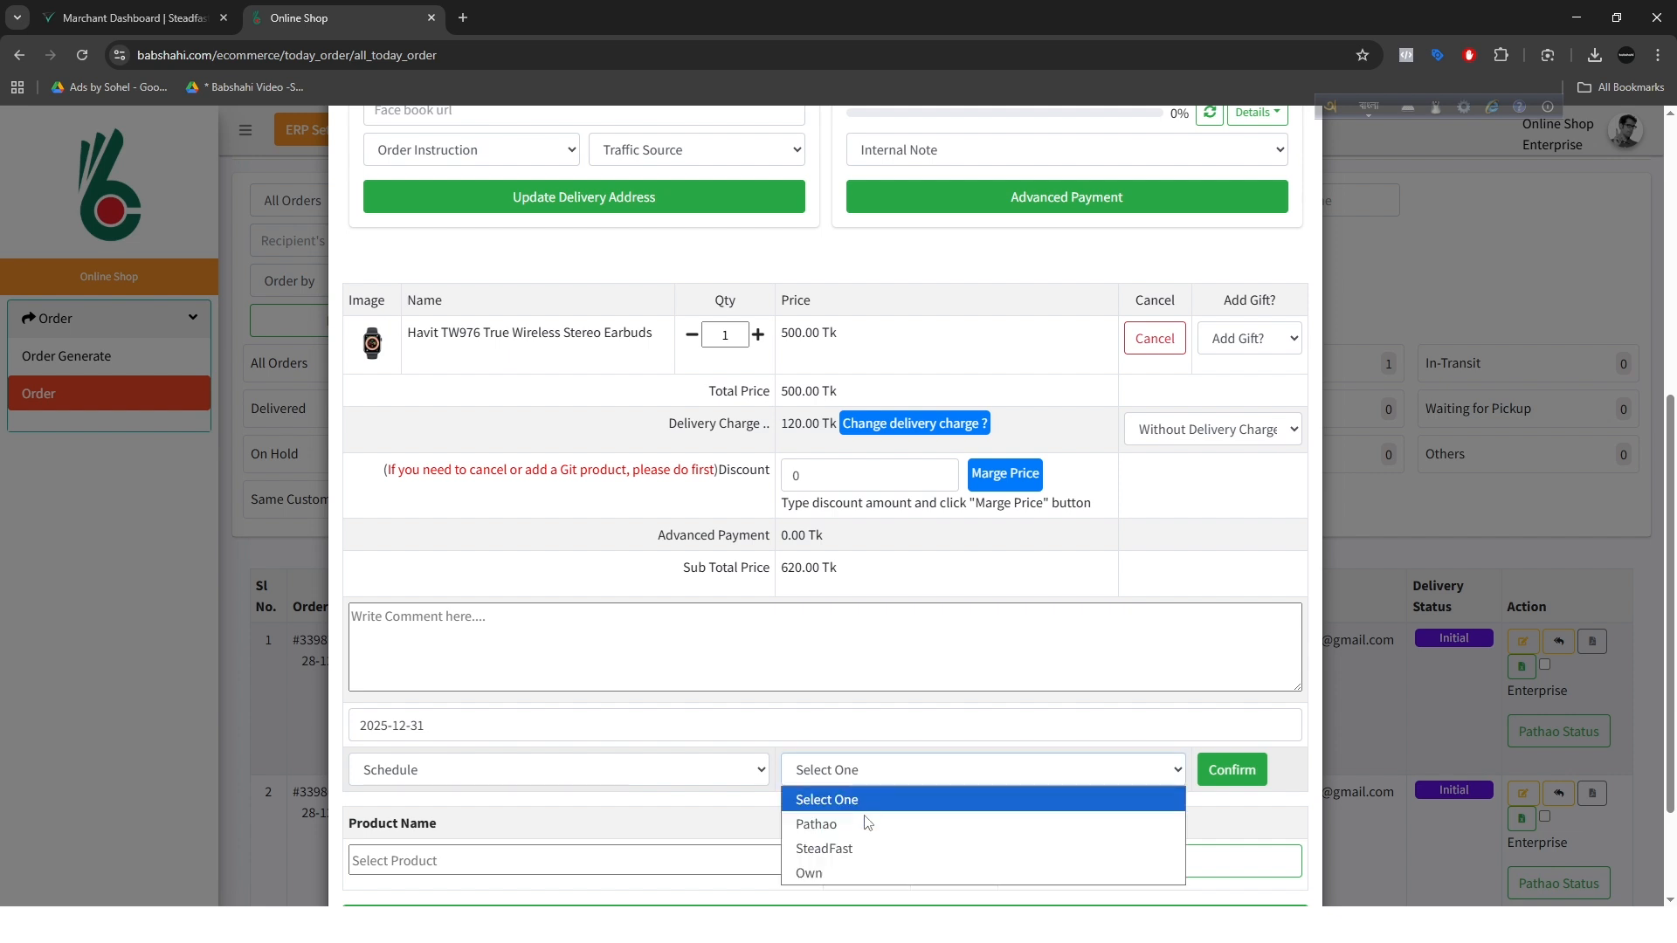
left_click(840, 874)
Step: Add the comment "৩১ তারিখে নিবে , কল দিতে হবে ১২ টার সময়" to the order and confirm the schedule
left_click(521, 658)
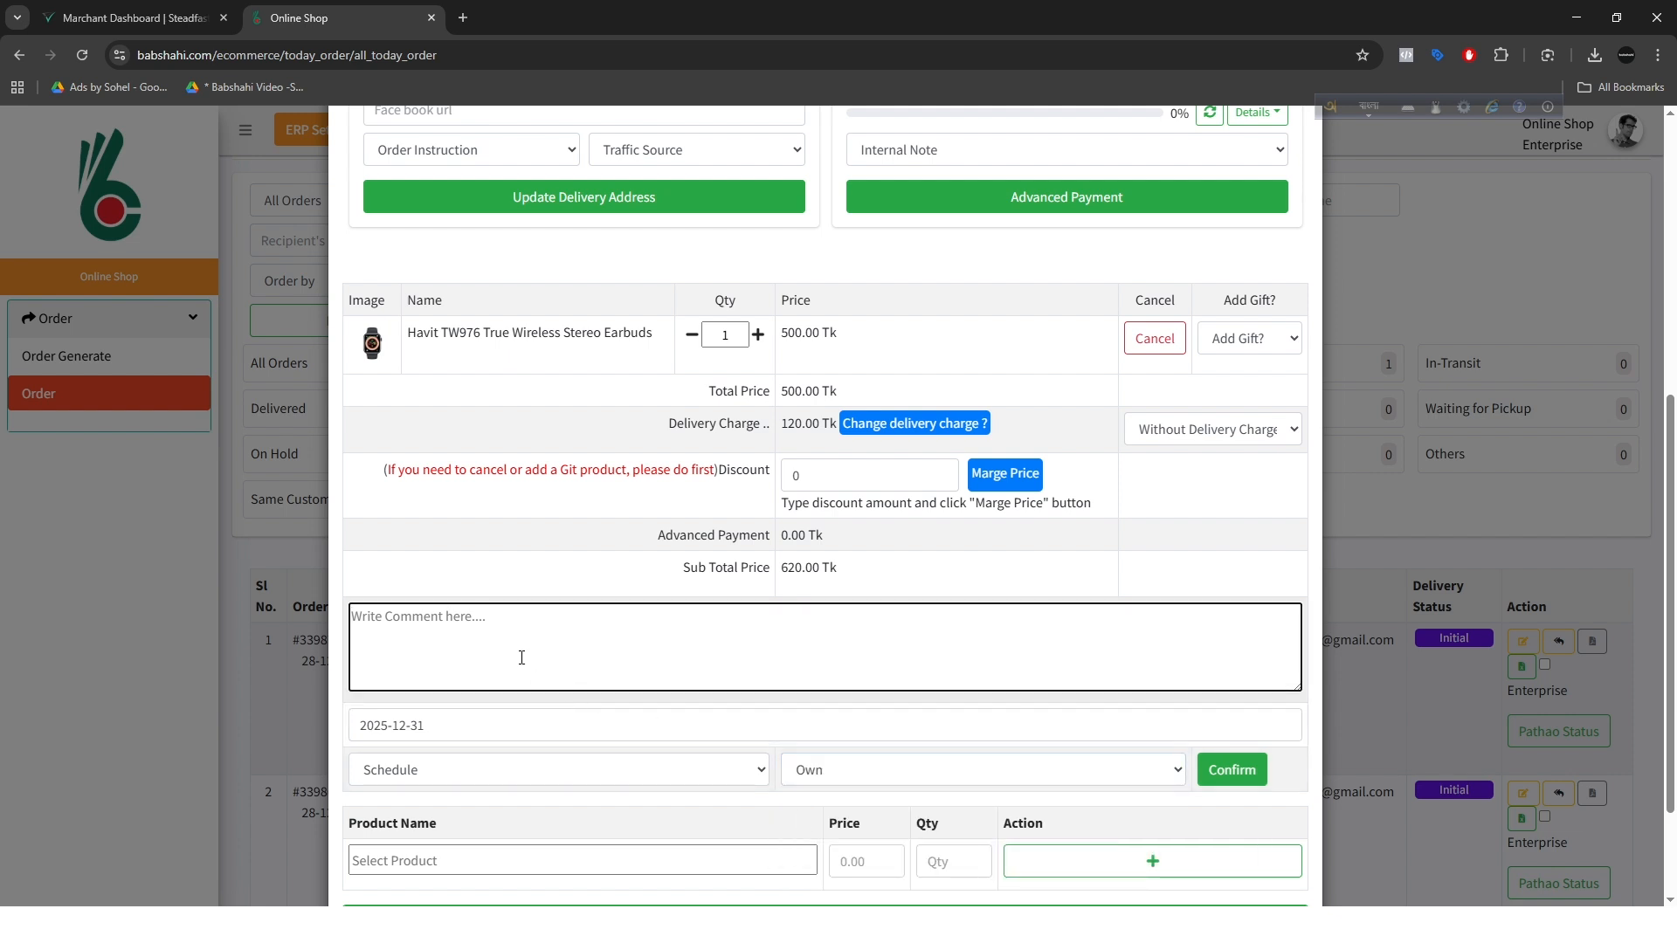
type("31 ta")
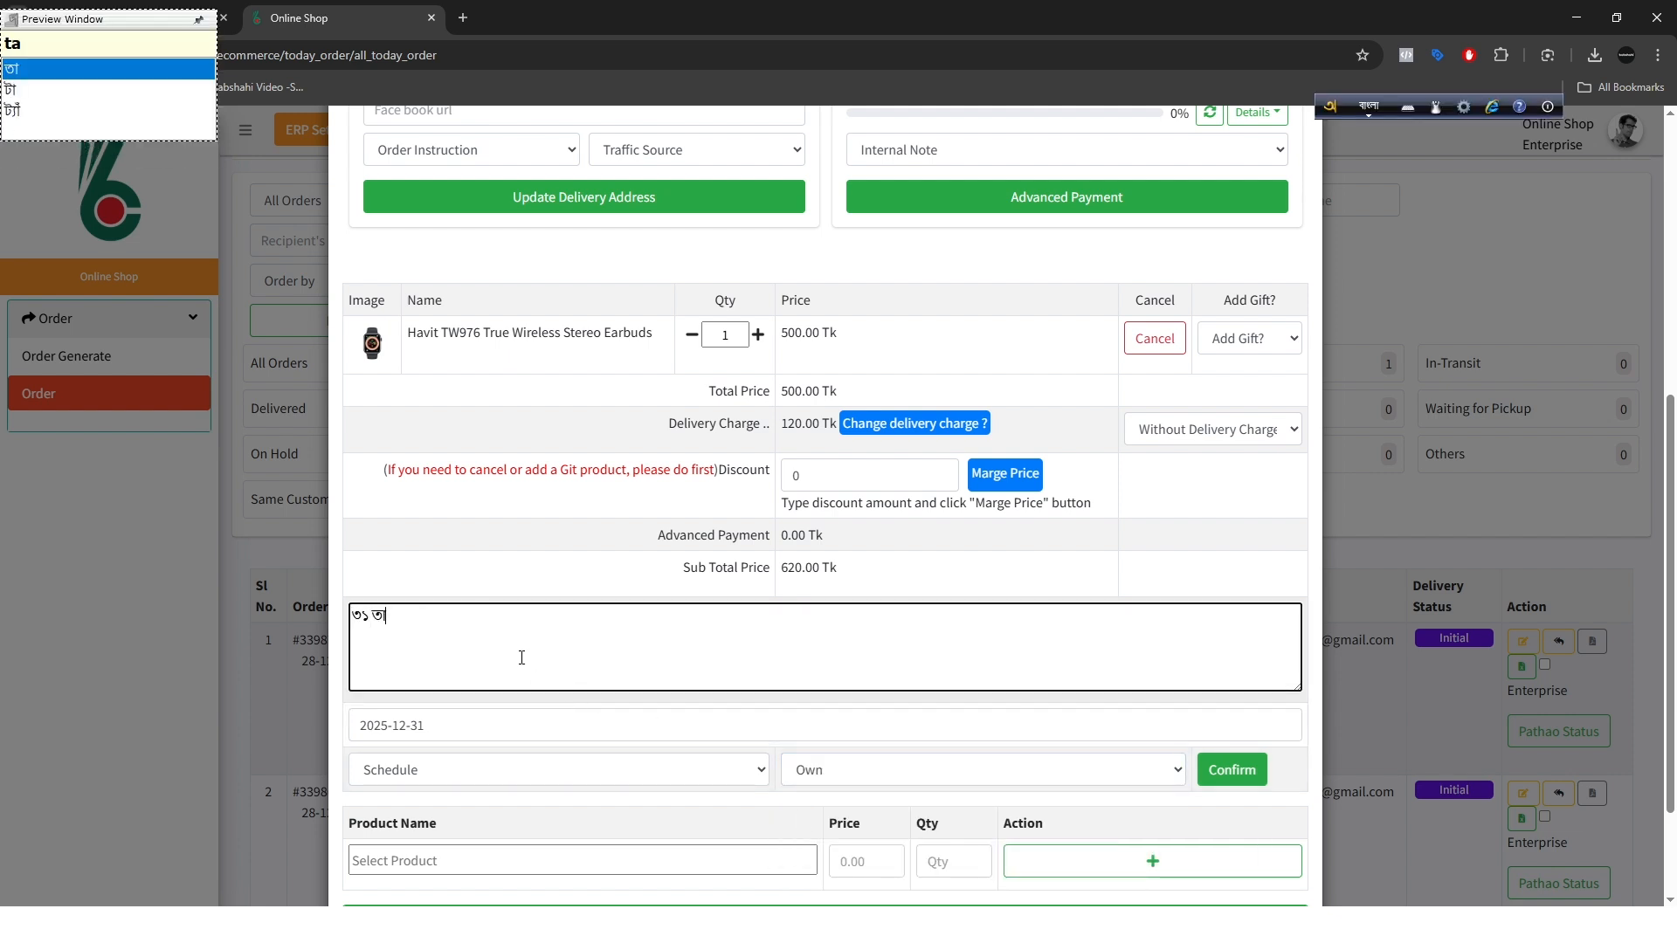
type("rikhe nibe , ko")
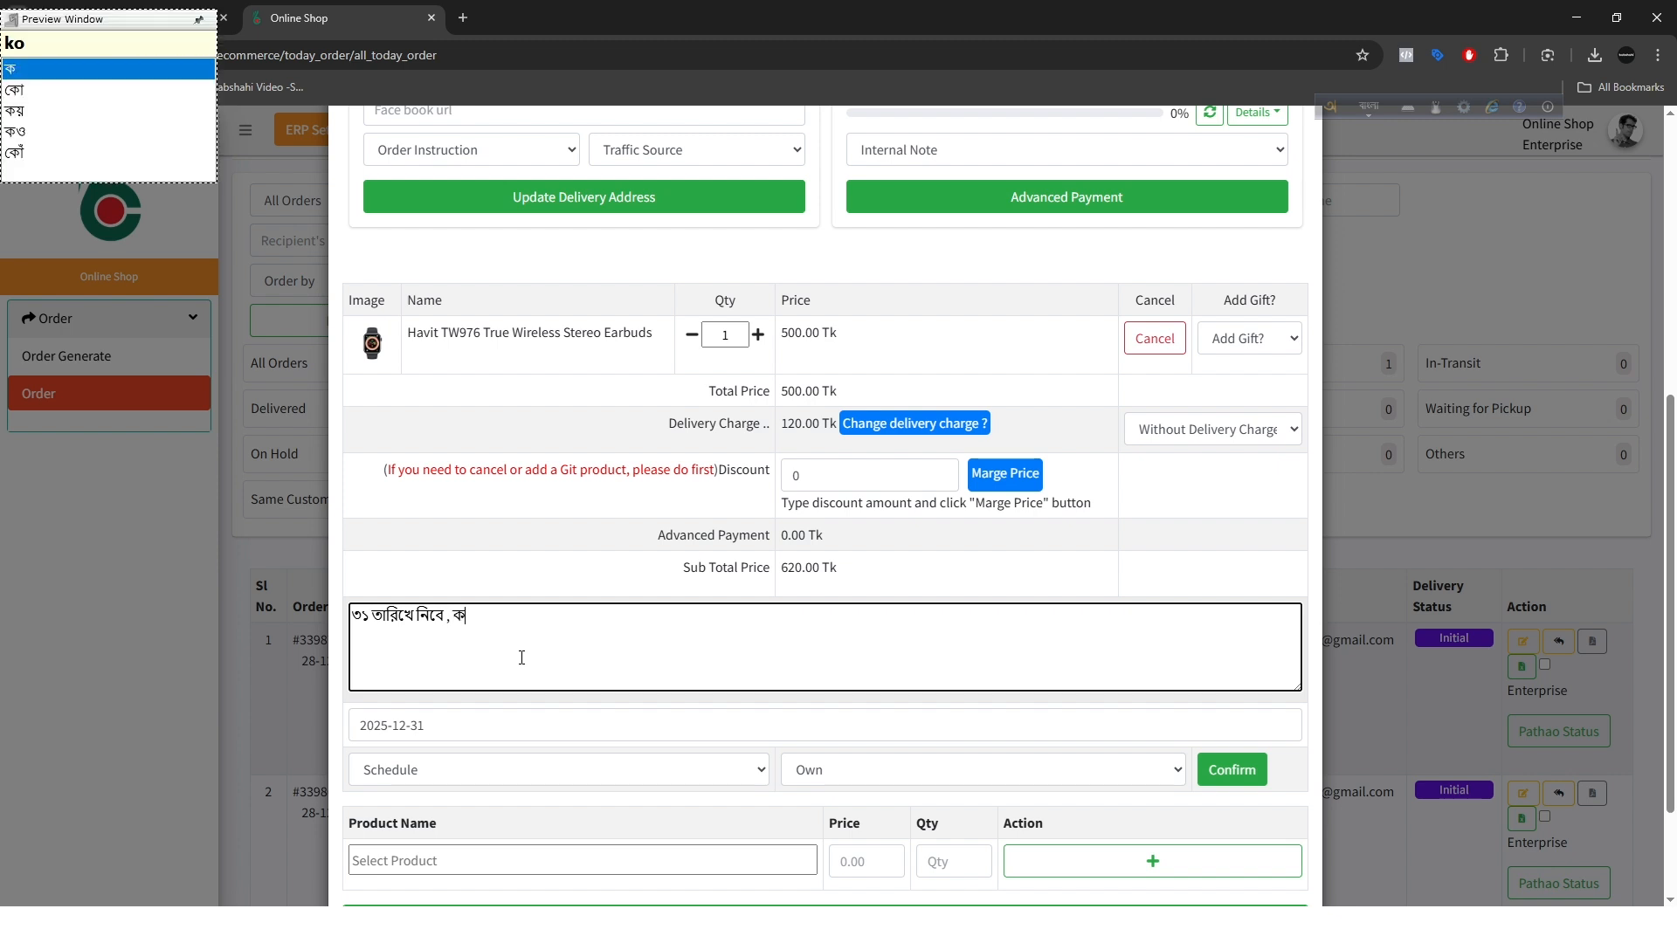
type("l dite")
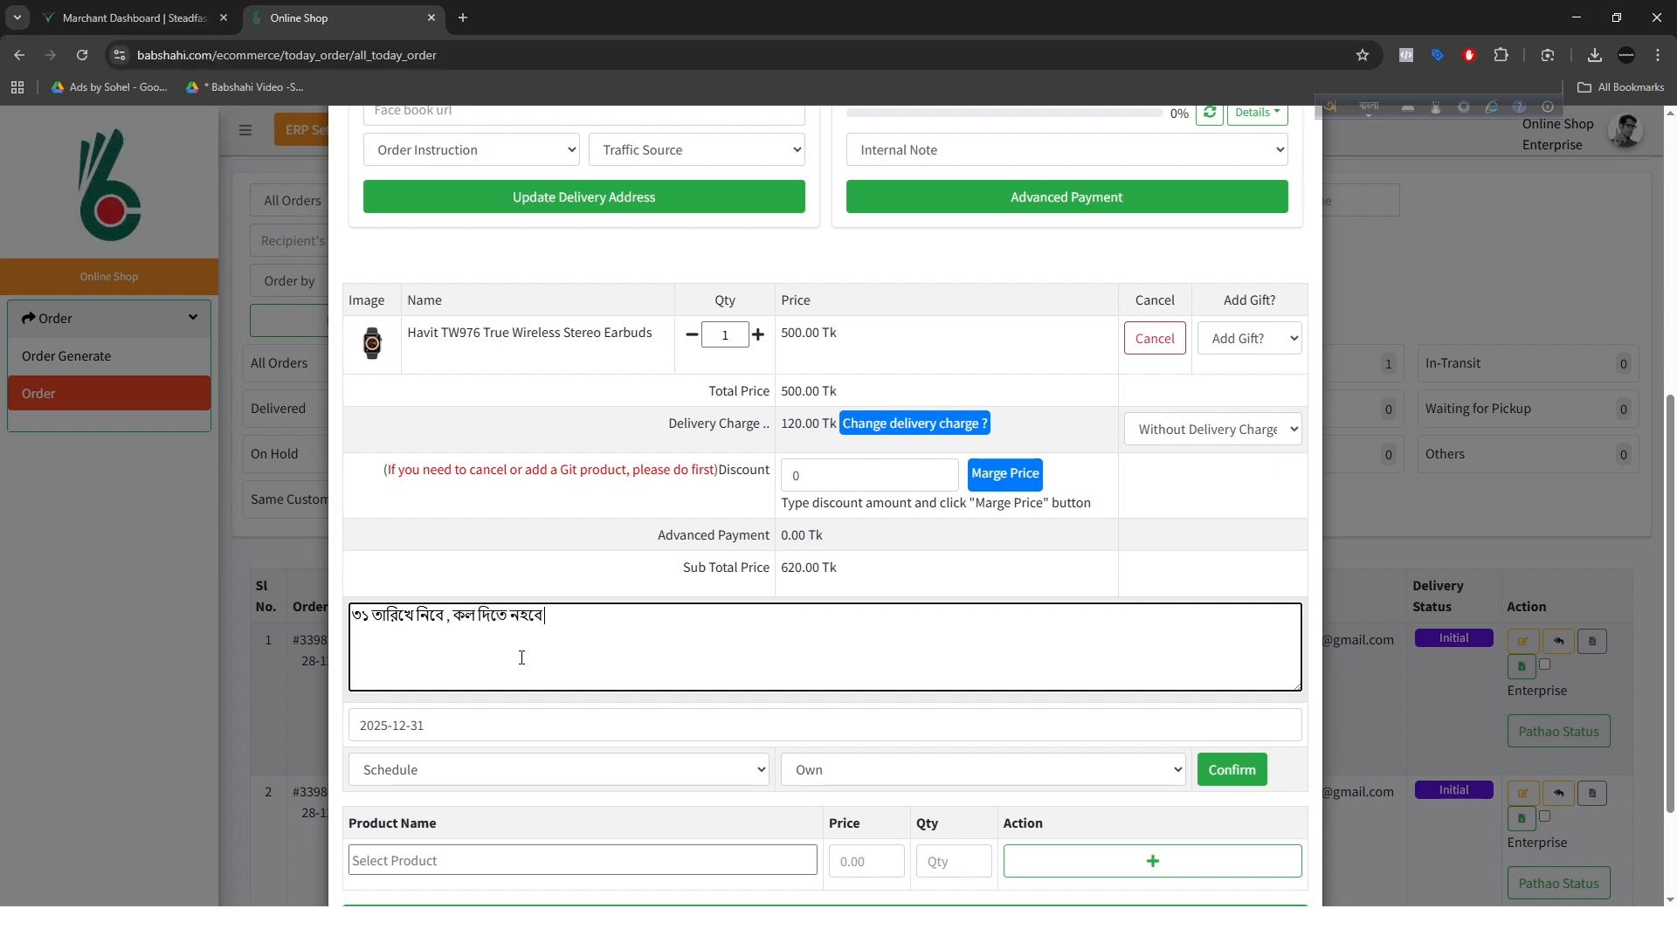
type(" hno")
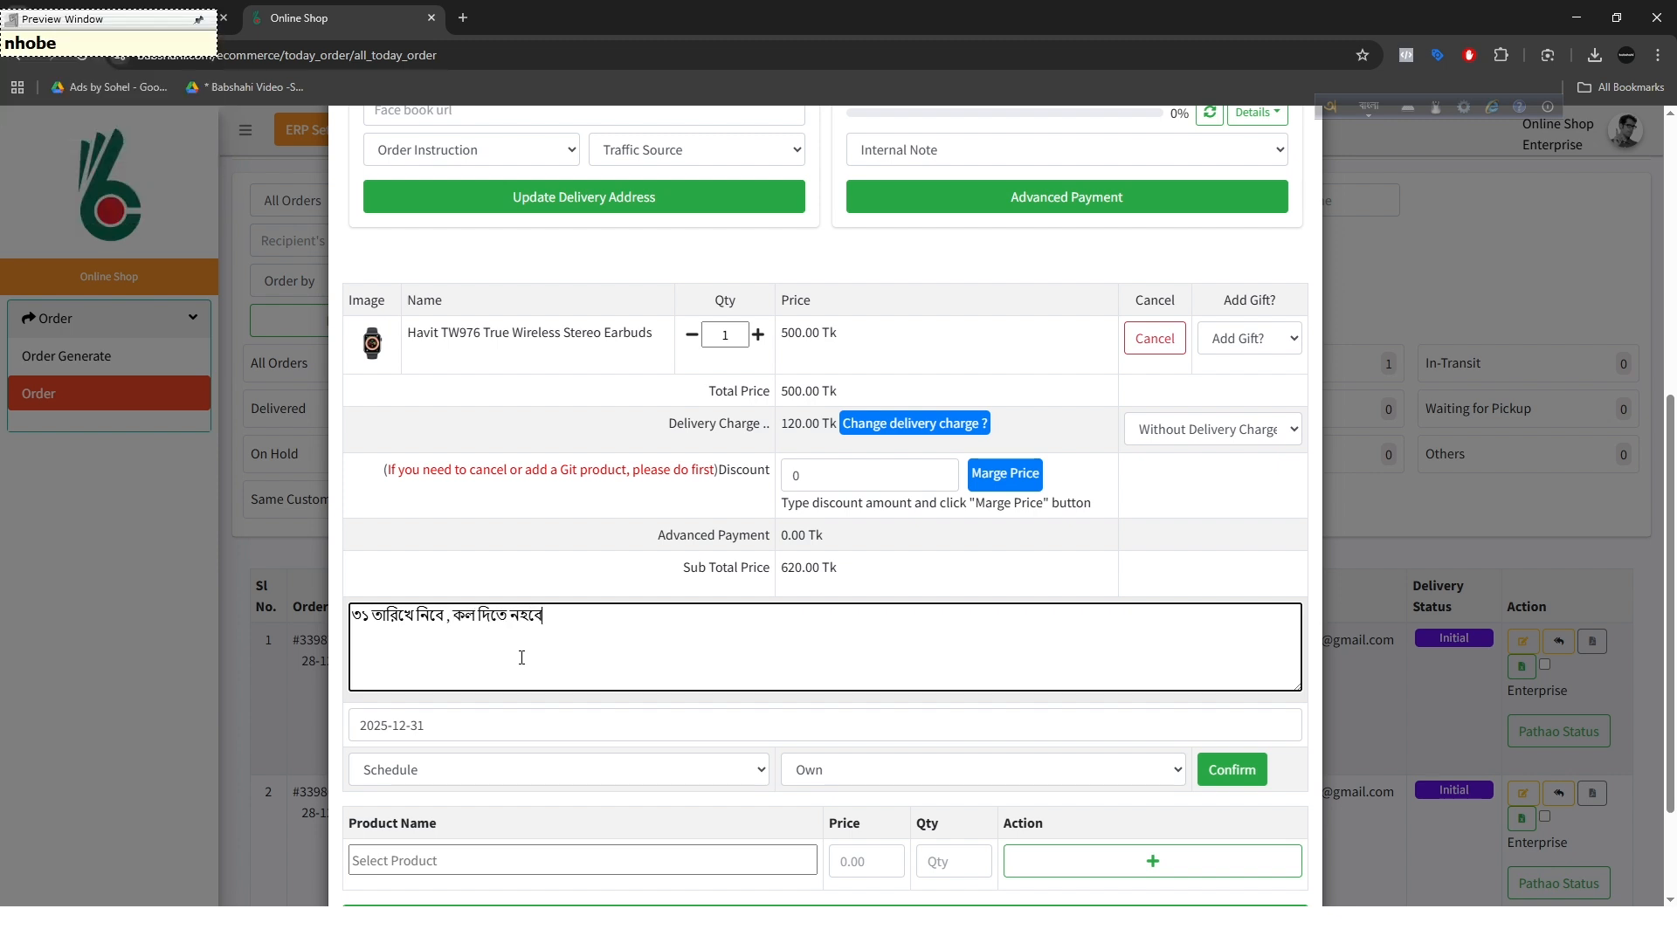
type("be 12 ")
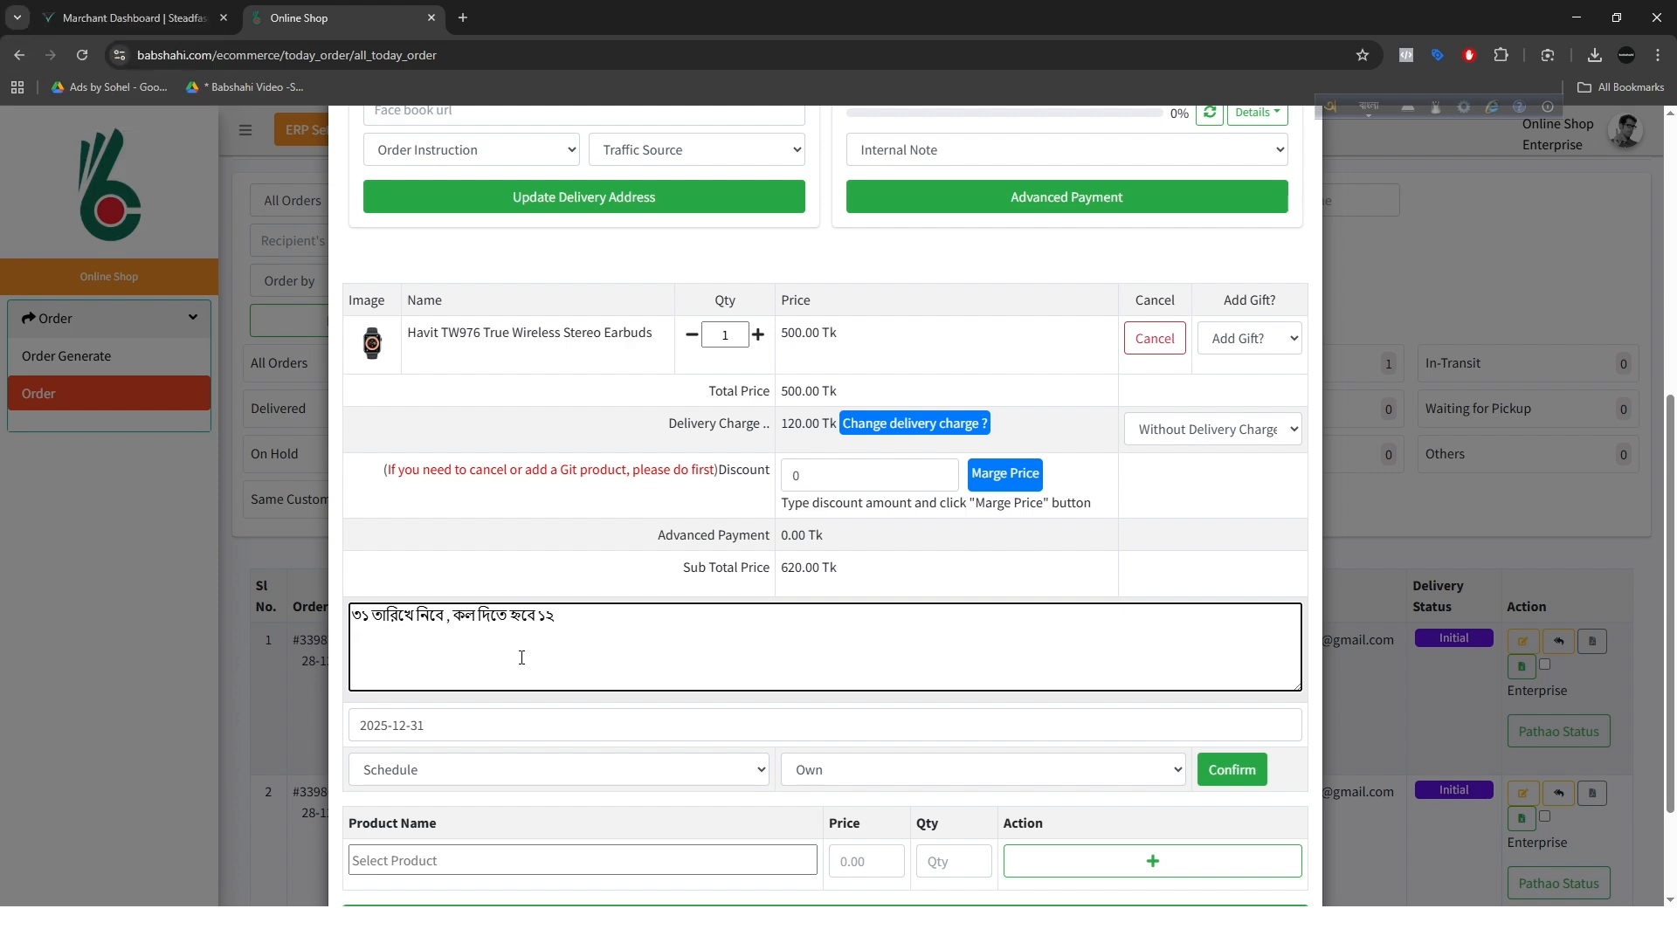
type("Tar smY")
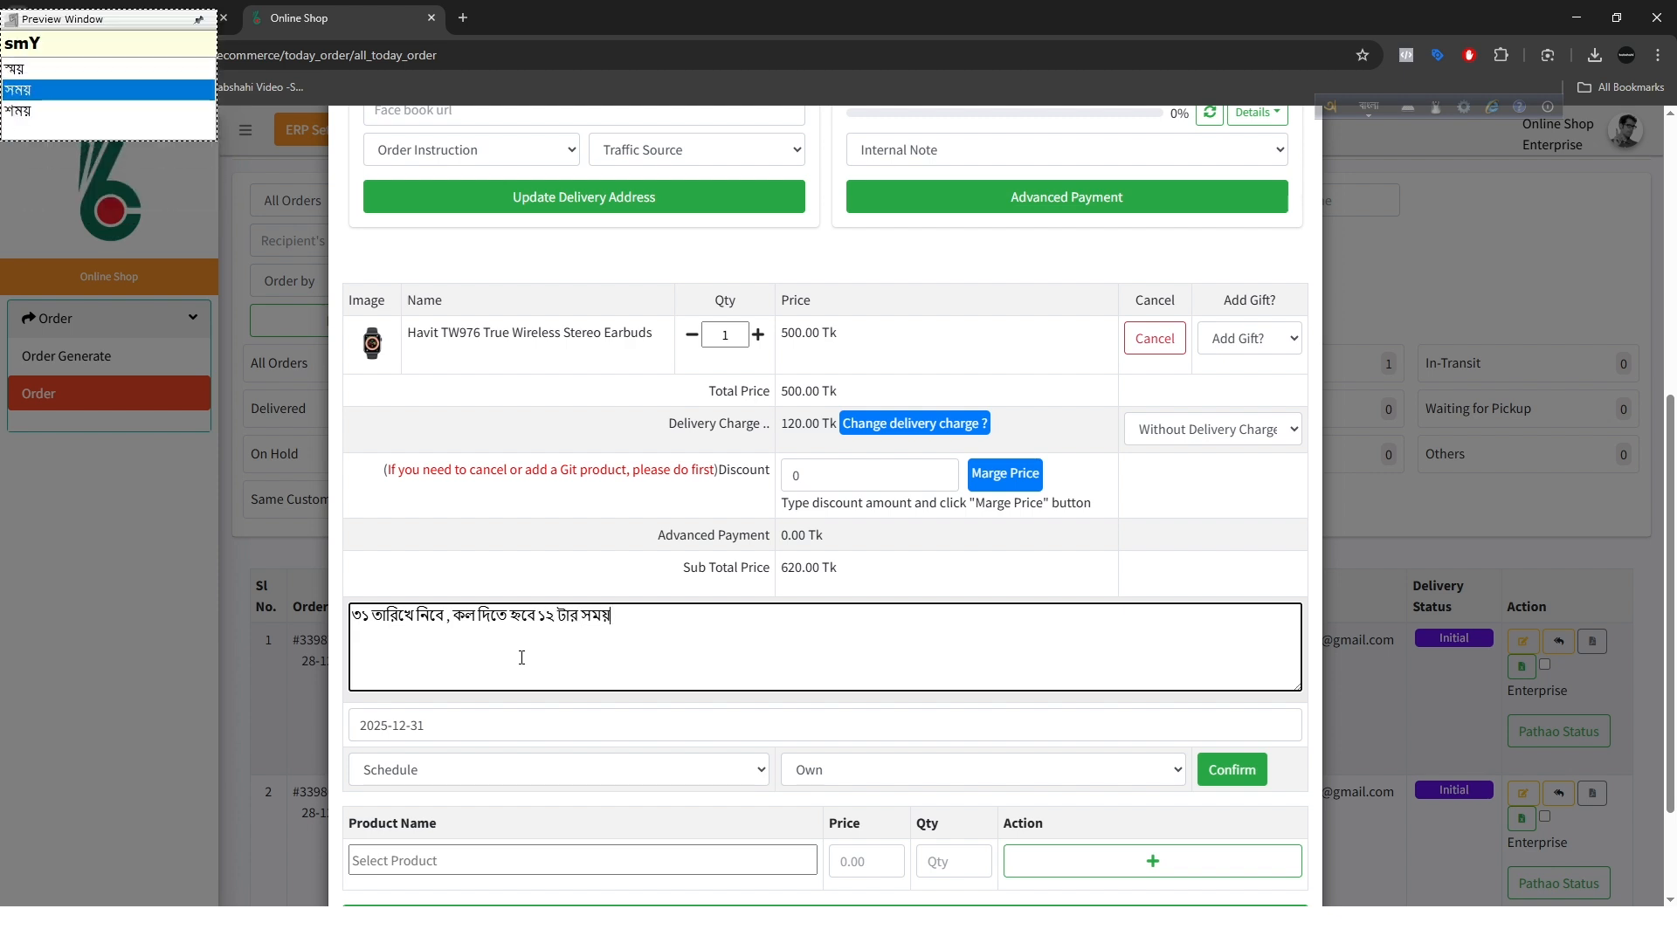
left_click(645, 641)
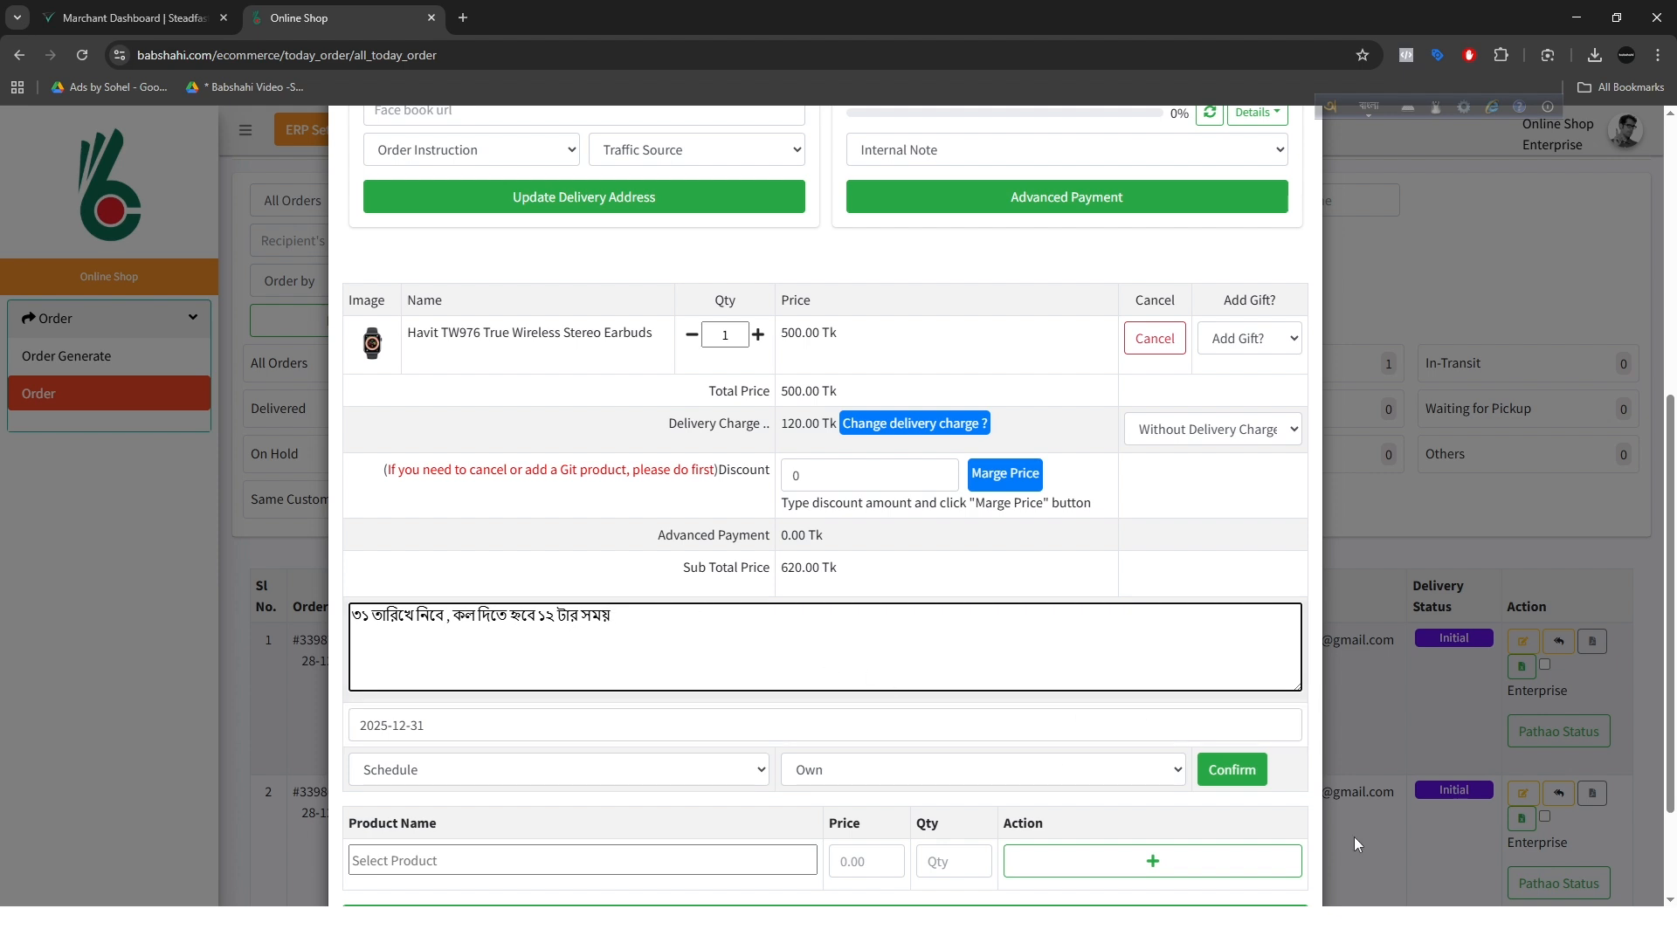
left_click(1258, 772)
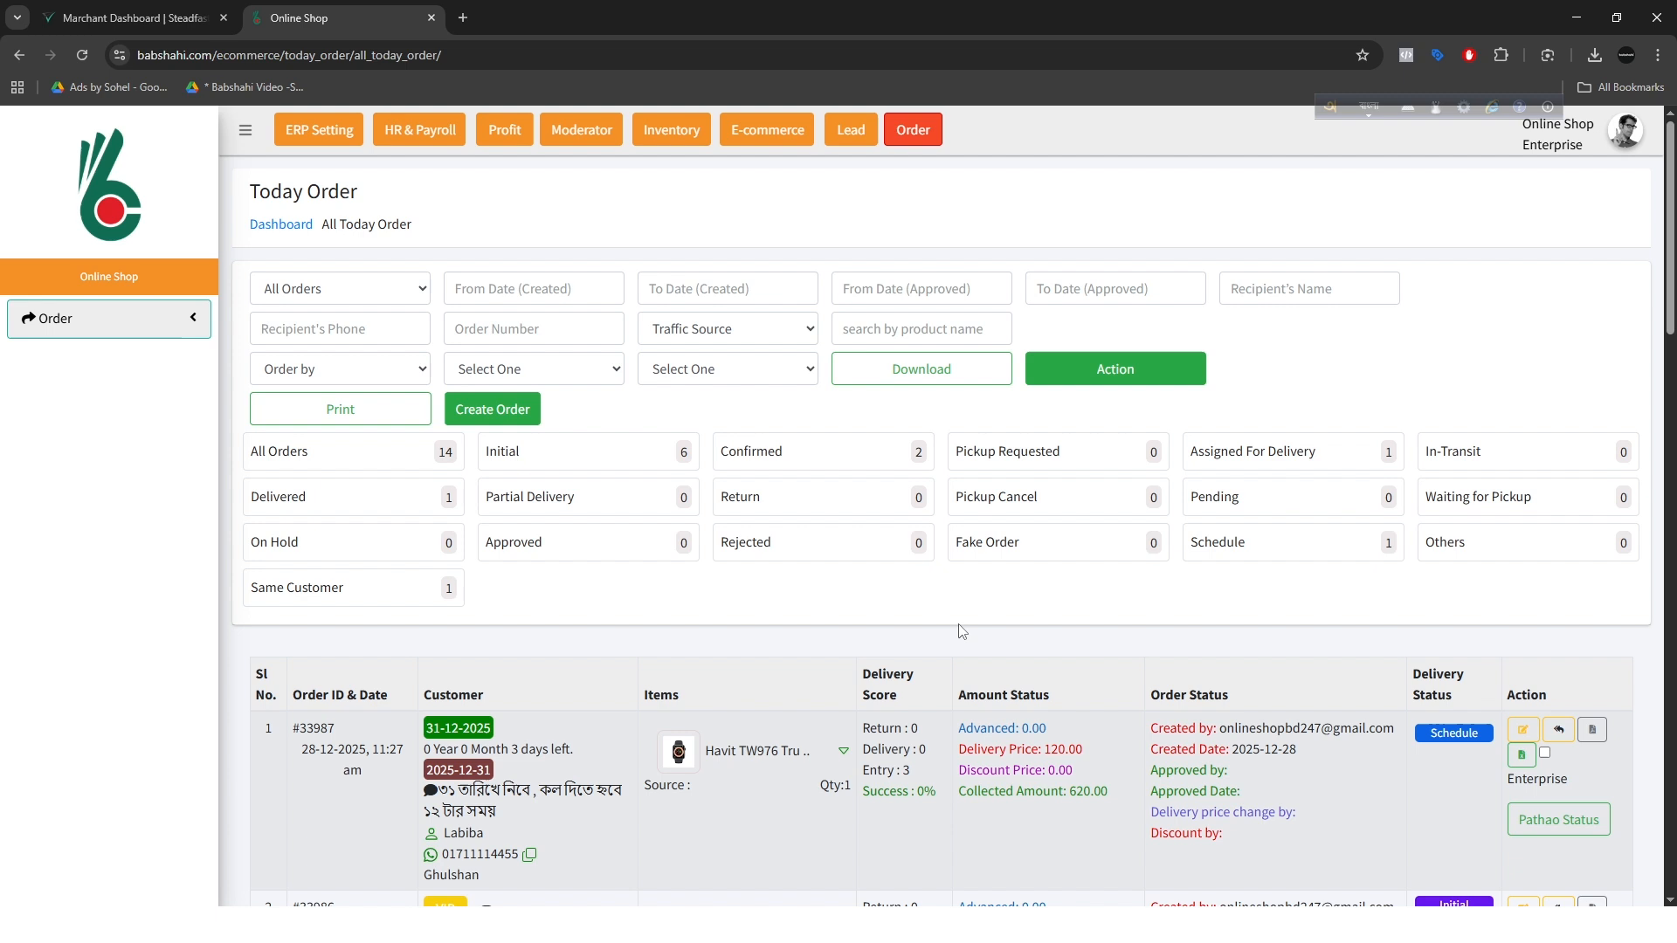
Step: Filter the order list by Schedule and examine the scheduled date label on the order
left_click(1328, 552)
scroll(600, 764, "down", 2)
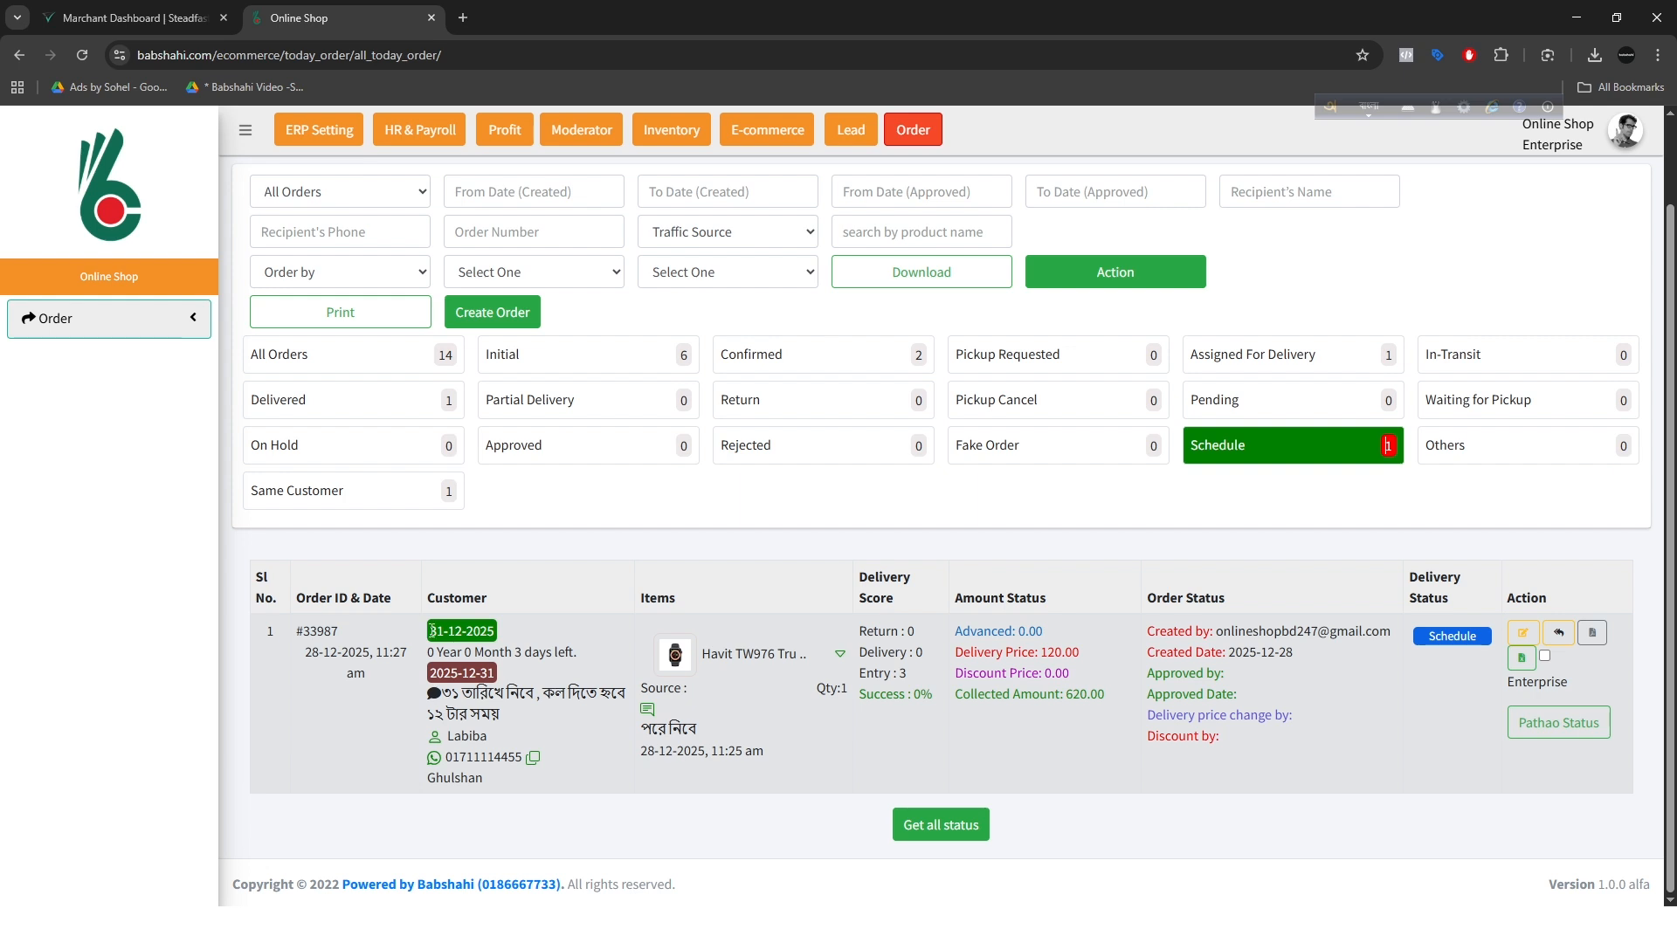
left_click_drag(427, 630, 510, 632)
left_click(519, 631)
Step: Return to all orders and copy the customer's phone number from the second order
left_click(342, 351)
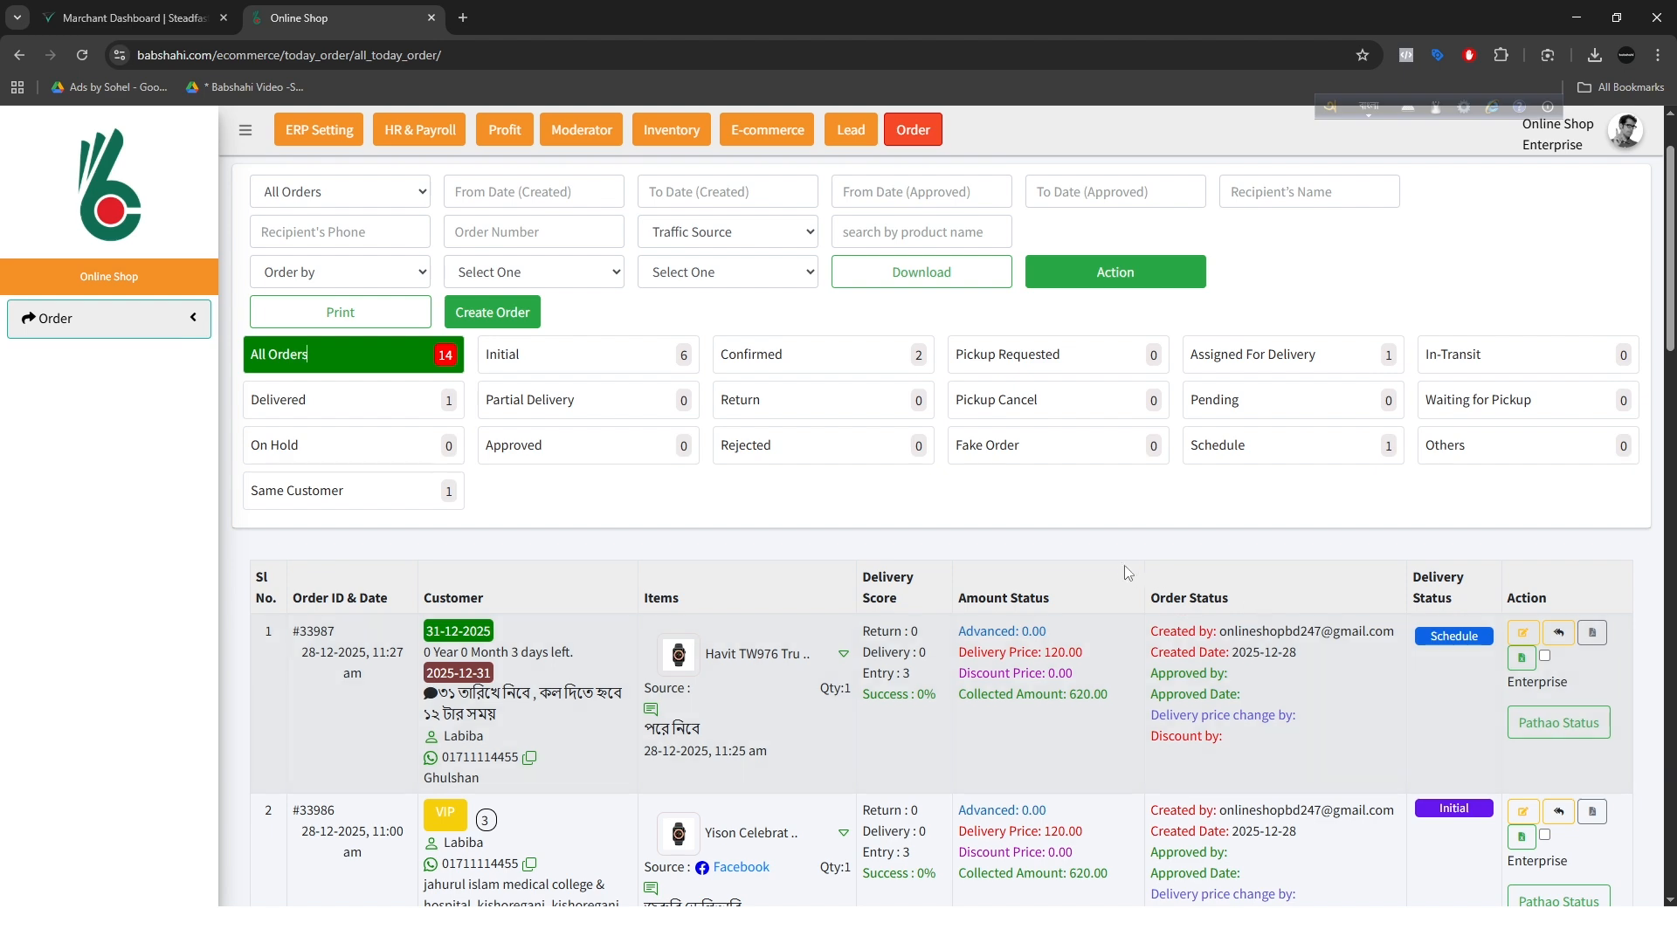
scroll(1125, 565, "down", 4)
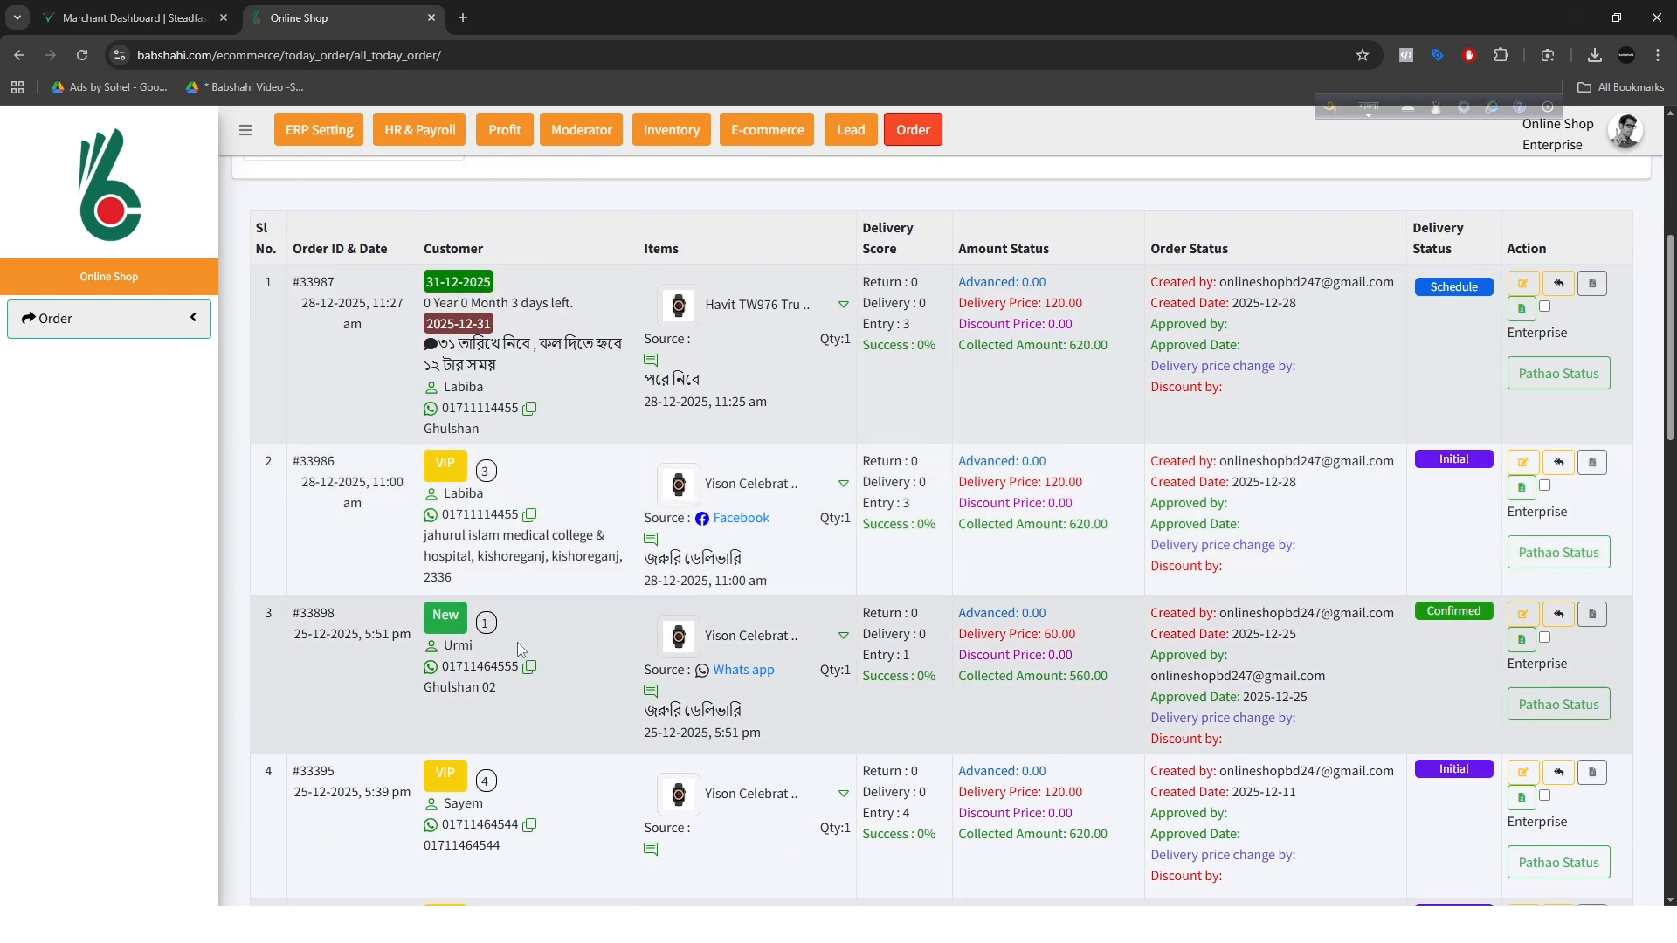
left_click(529, 516)
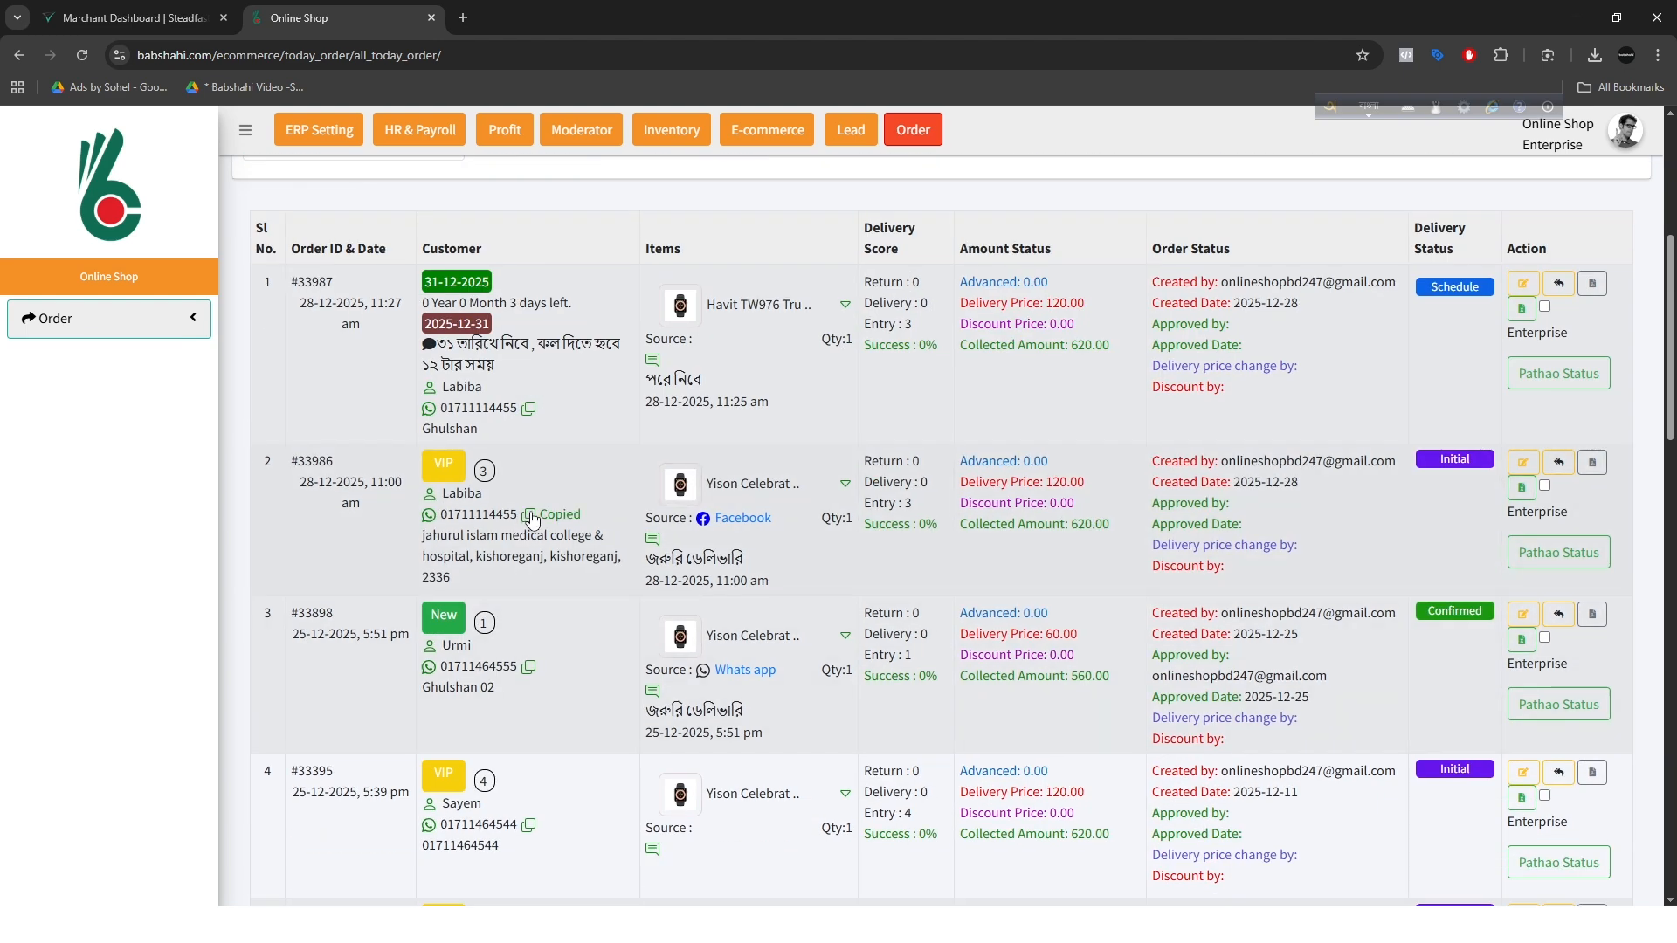
Step: Filter the orders by Same Customer, view the item details of the first linked order ID and close them
scroll(1101, 620, "up", 1)
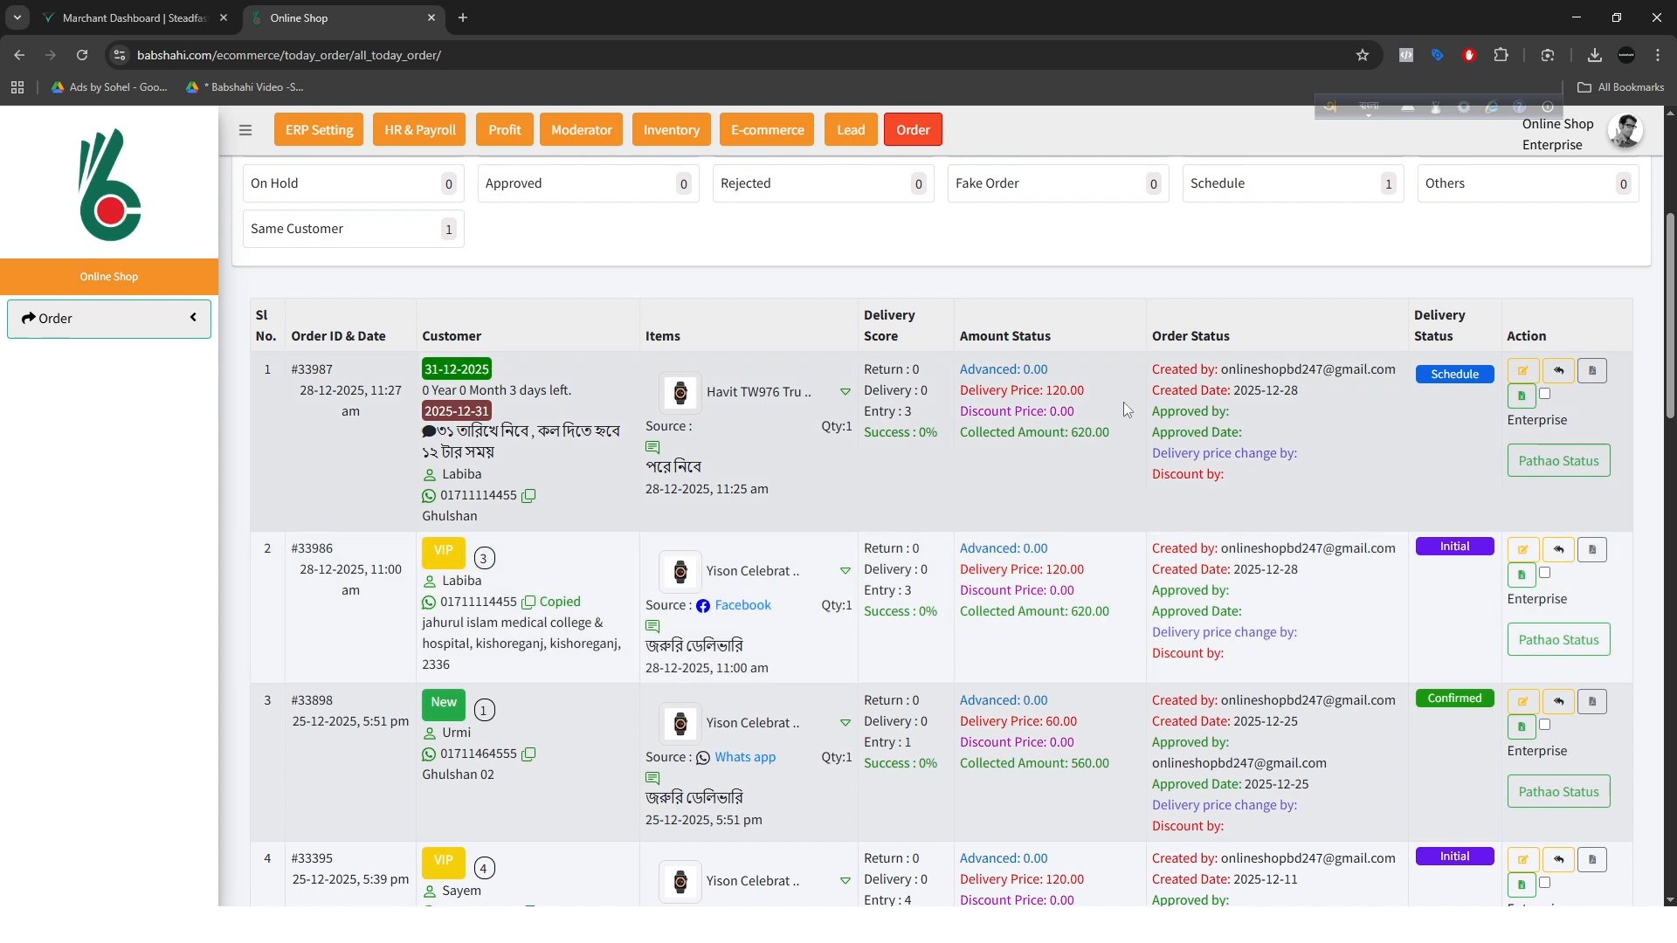
scroll(1080, 512, "up", 2)
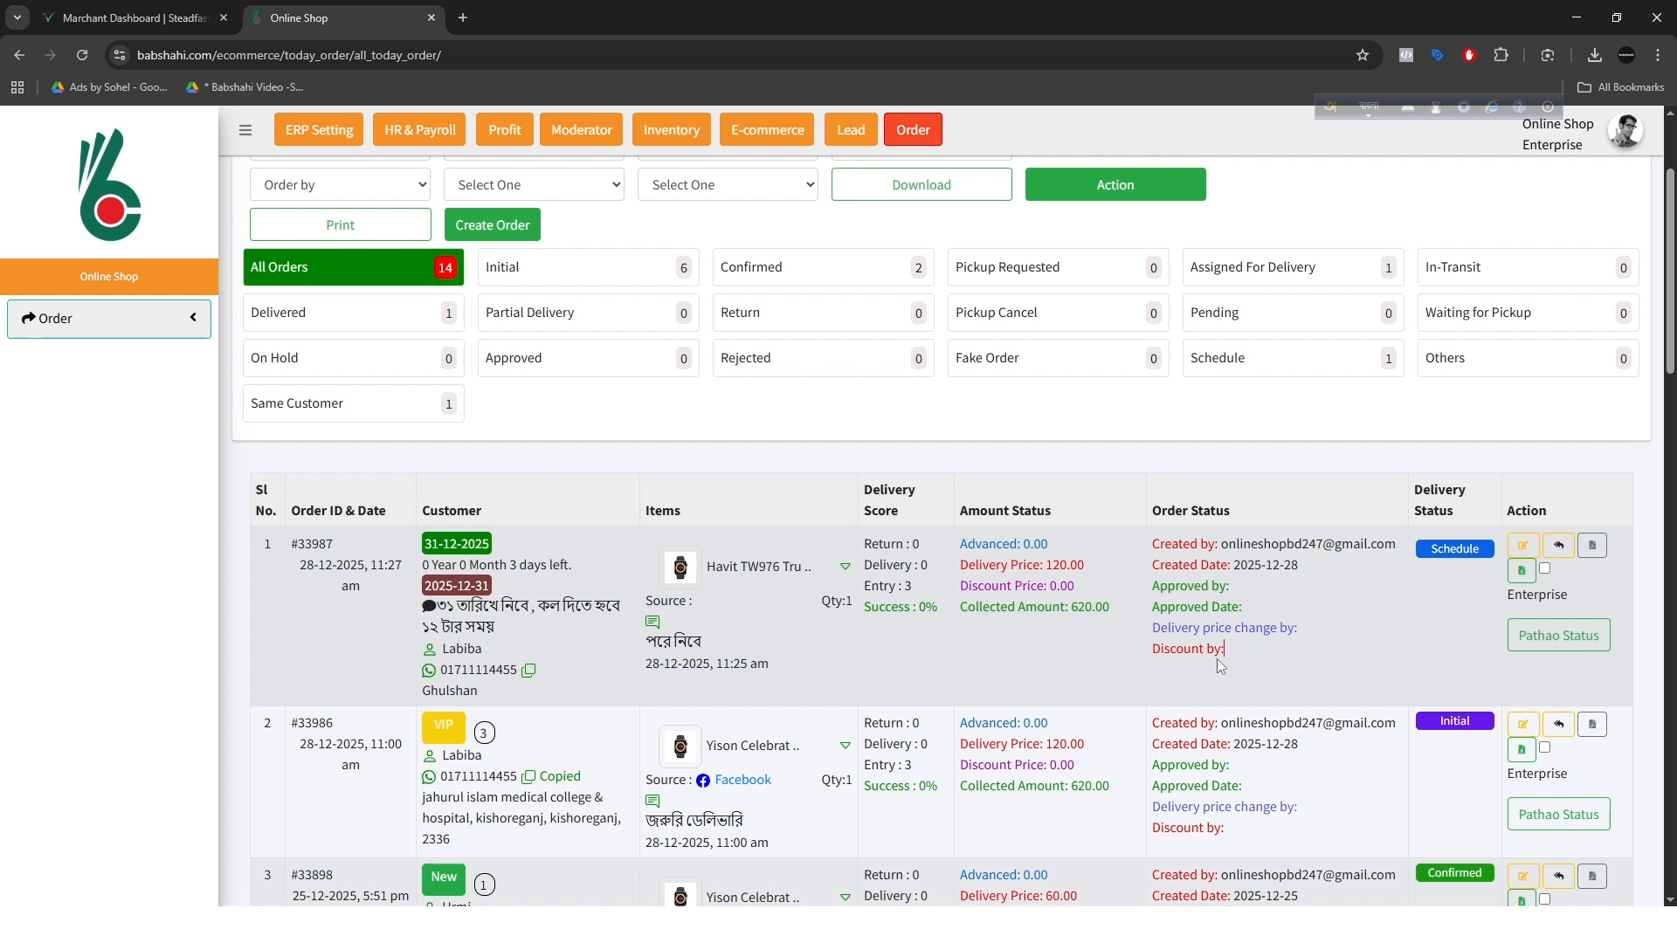
scroll(1220, 666, "up", 1)
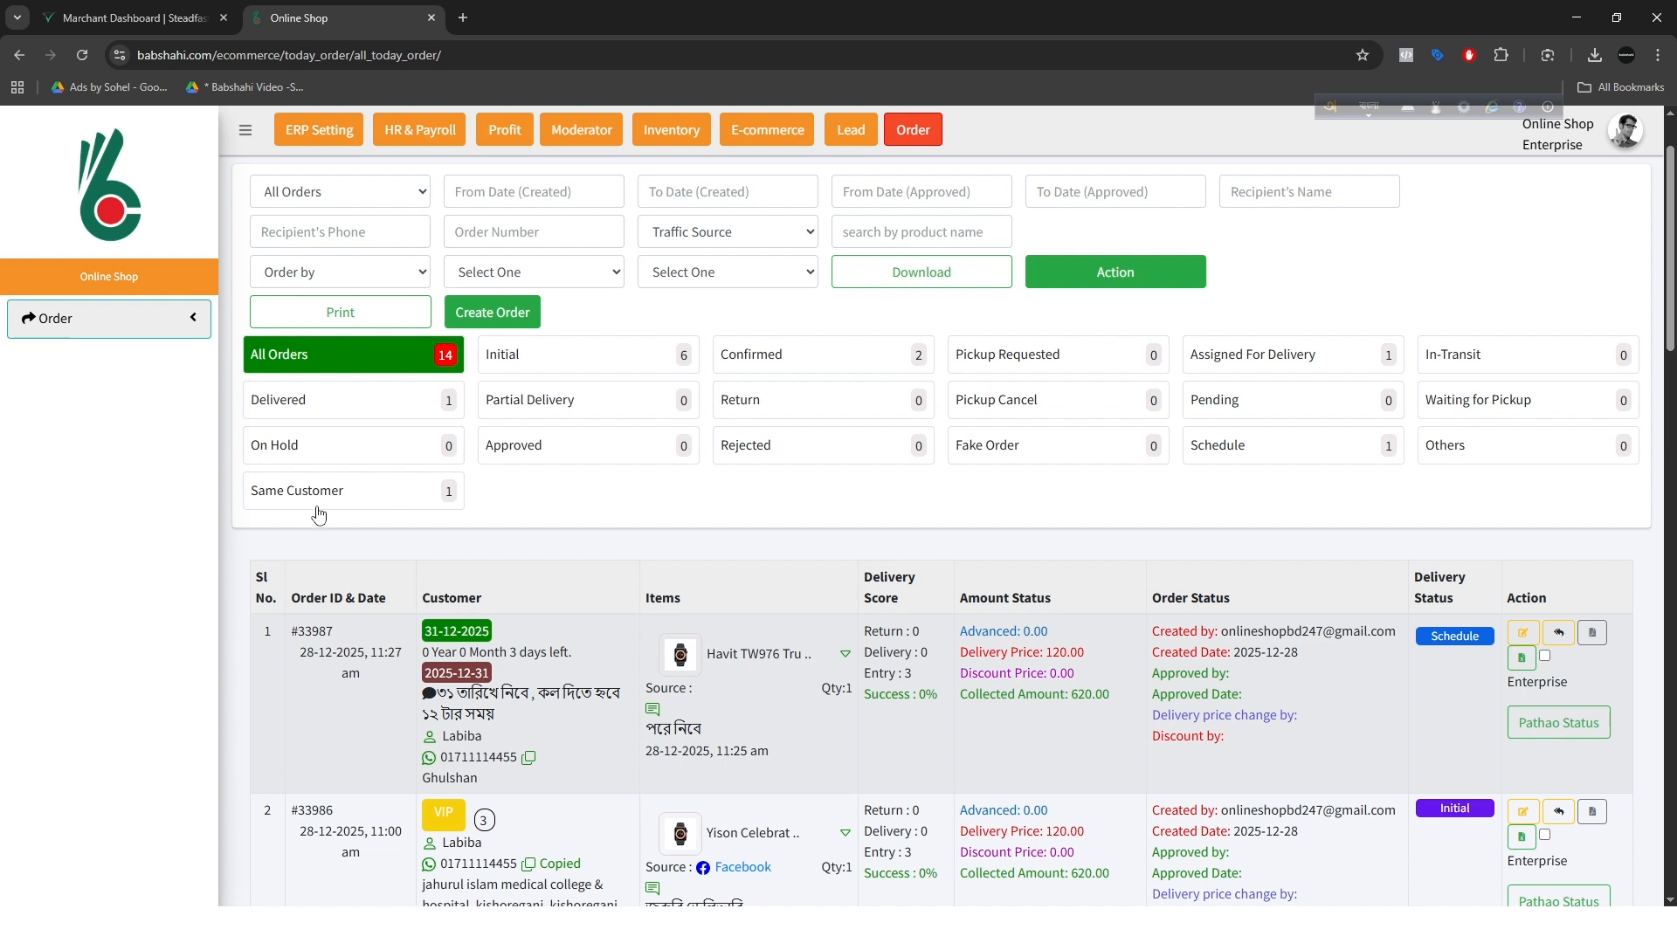
left_click(397, 499)
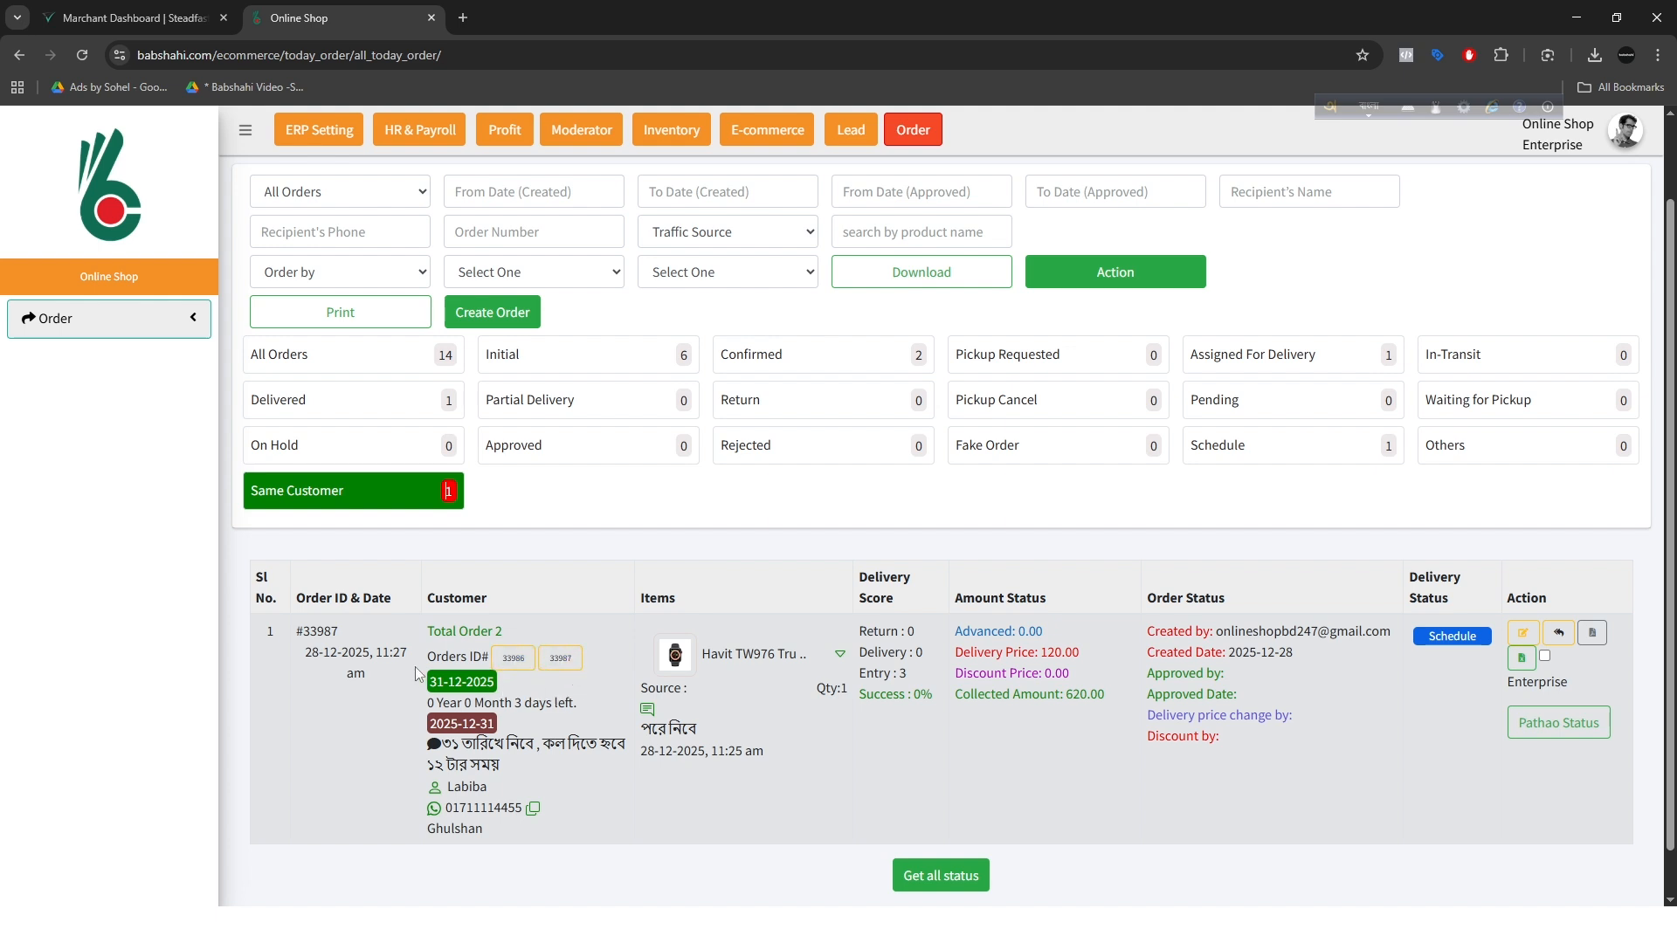
left_click(520, 663)
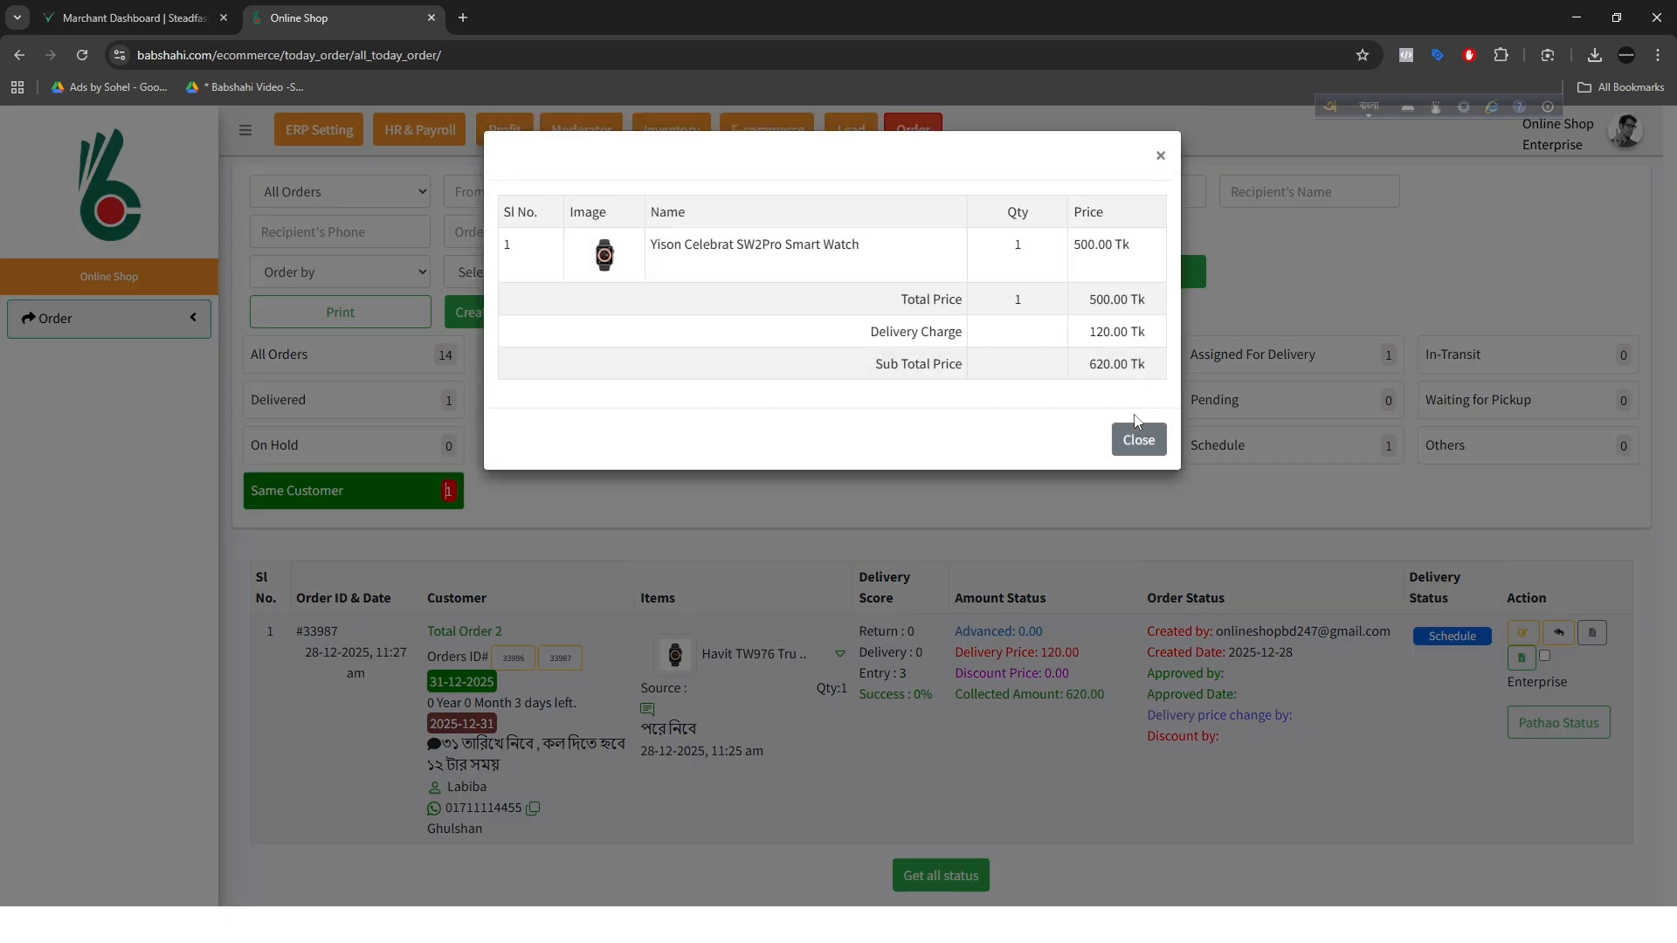
left_click(1138, 439)
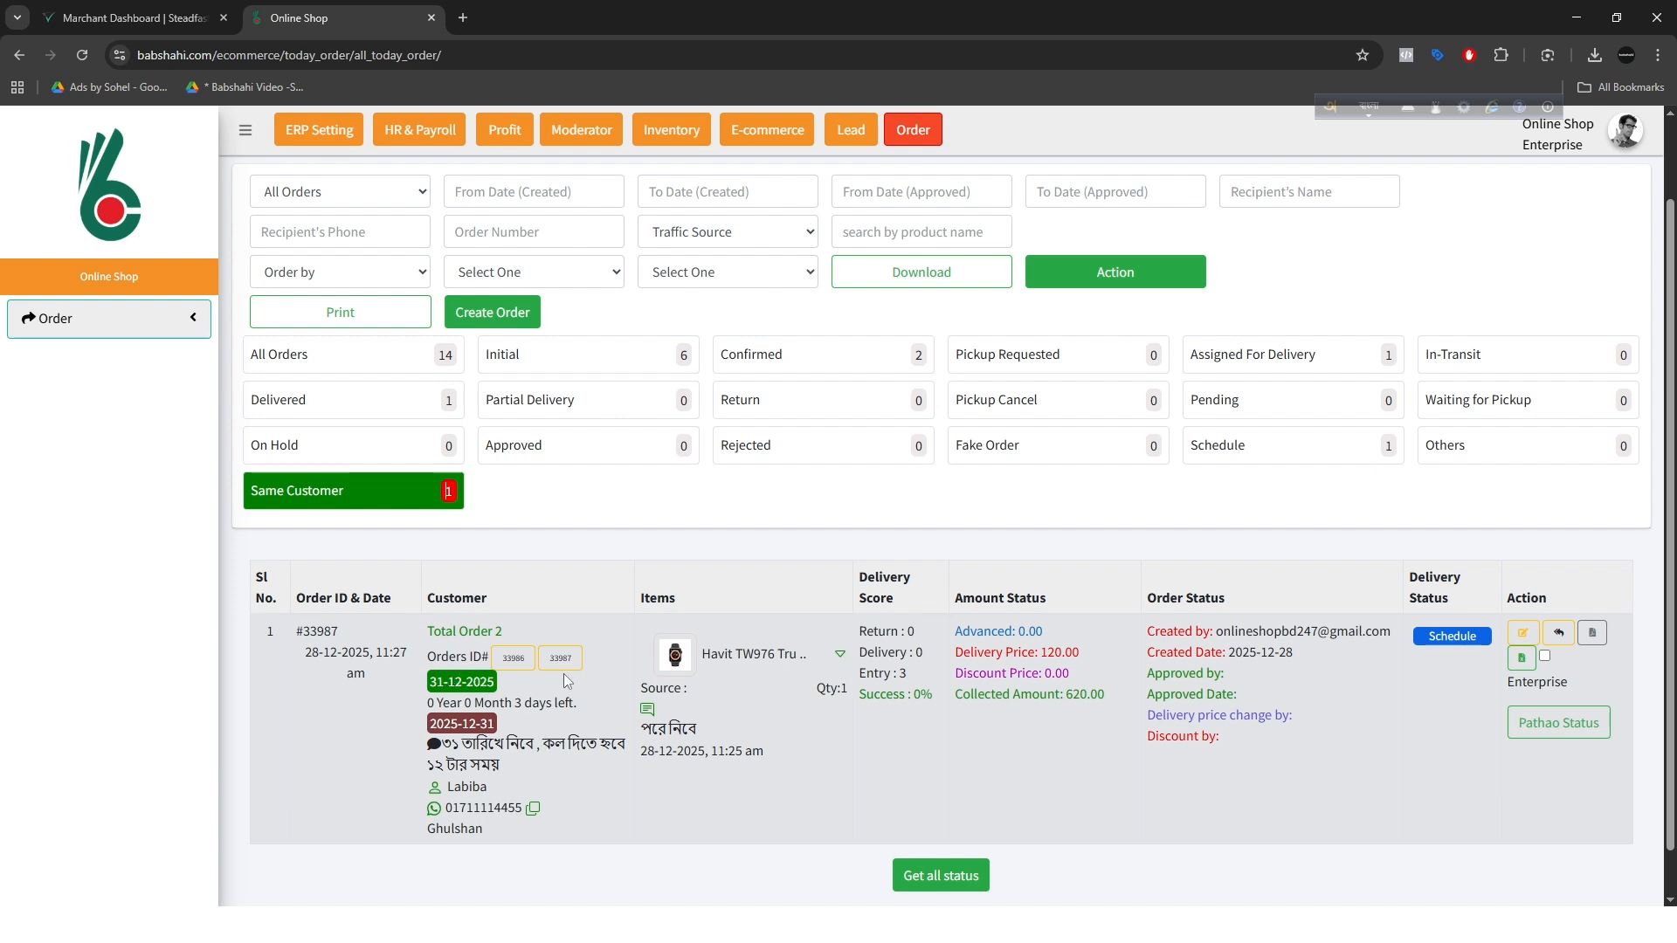
Step: Filter all orders by the copied customer phone number as the recipient's phone and review the matching orders
scroll(512, 758, "up", 2)
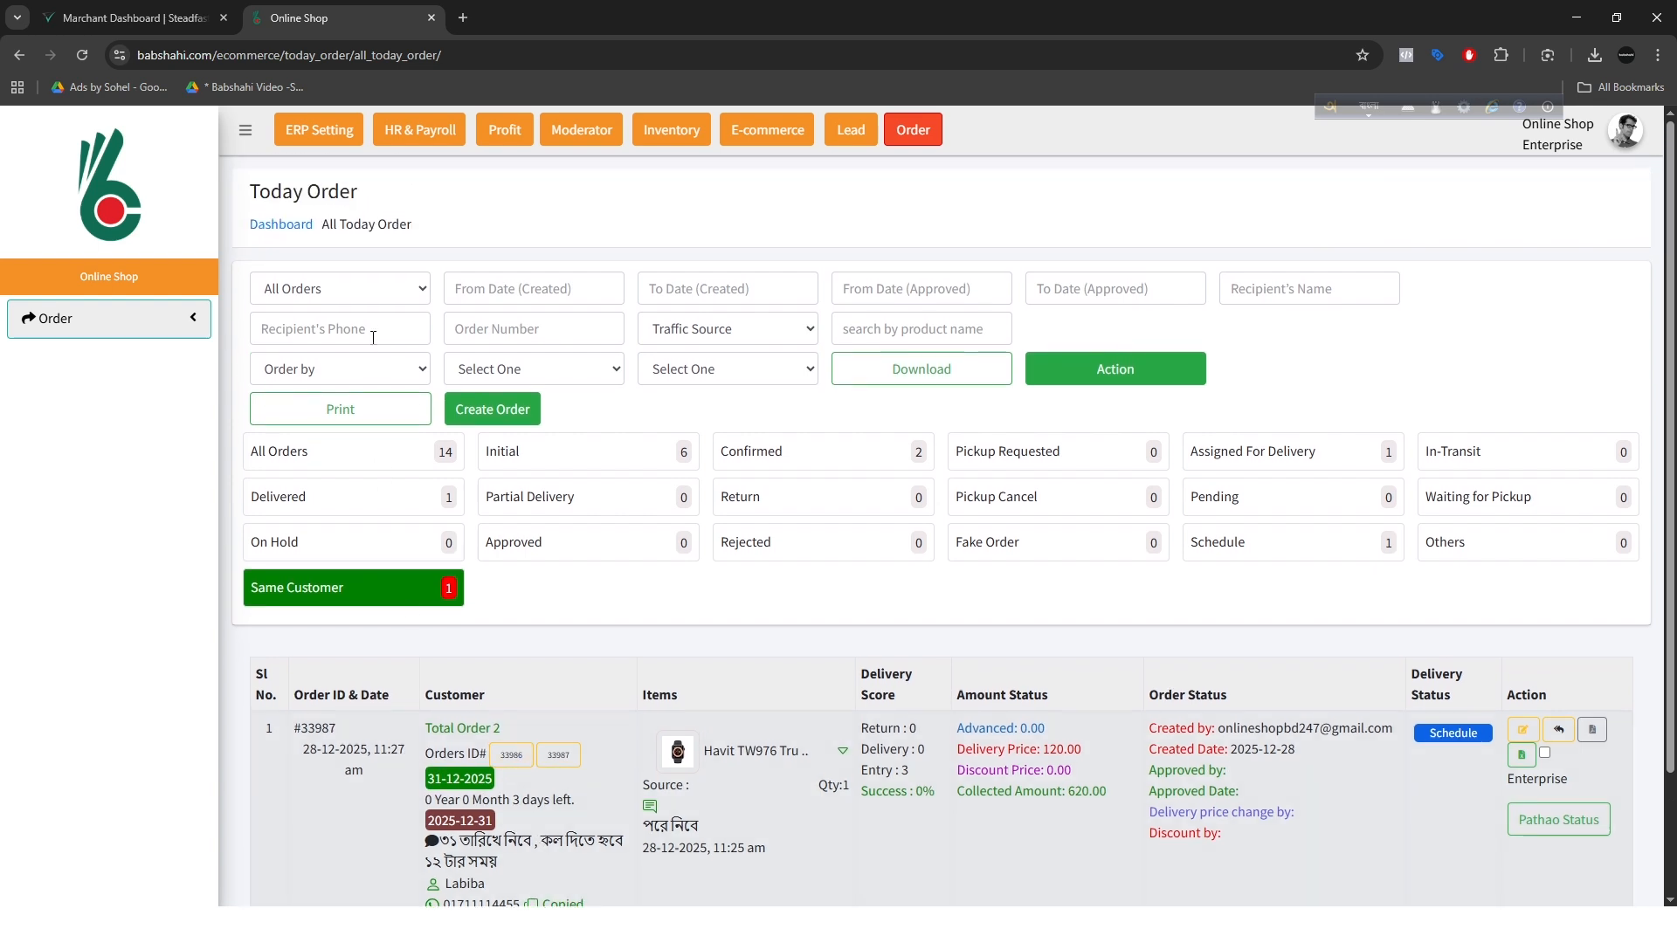
left_click(372, 327)
key("ctrl+v")
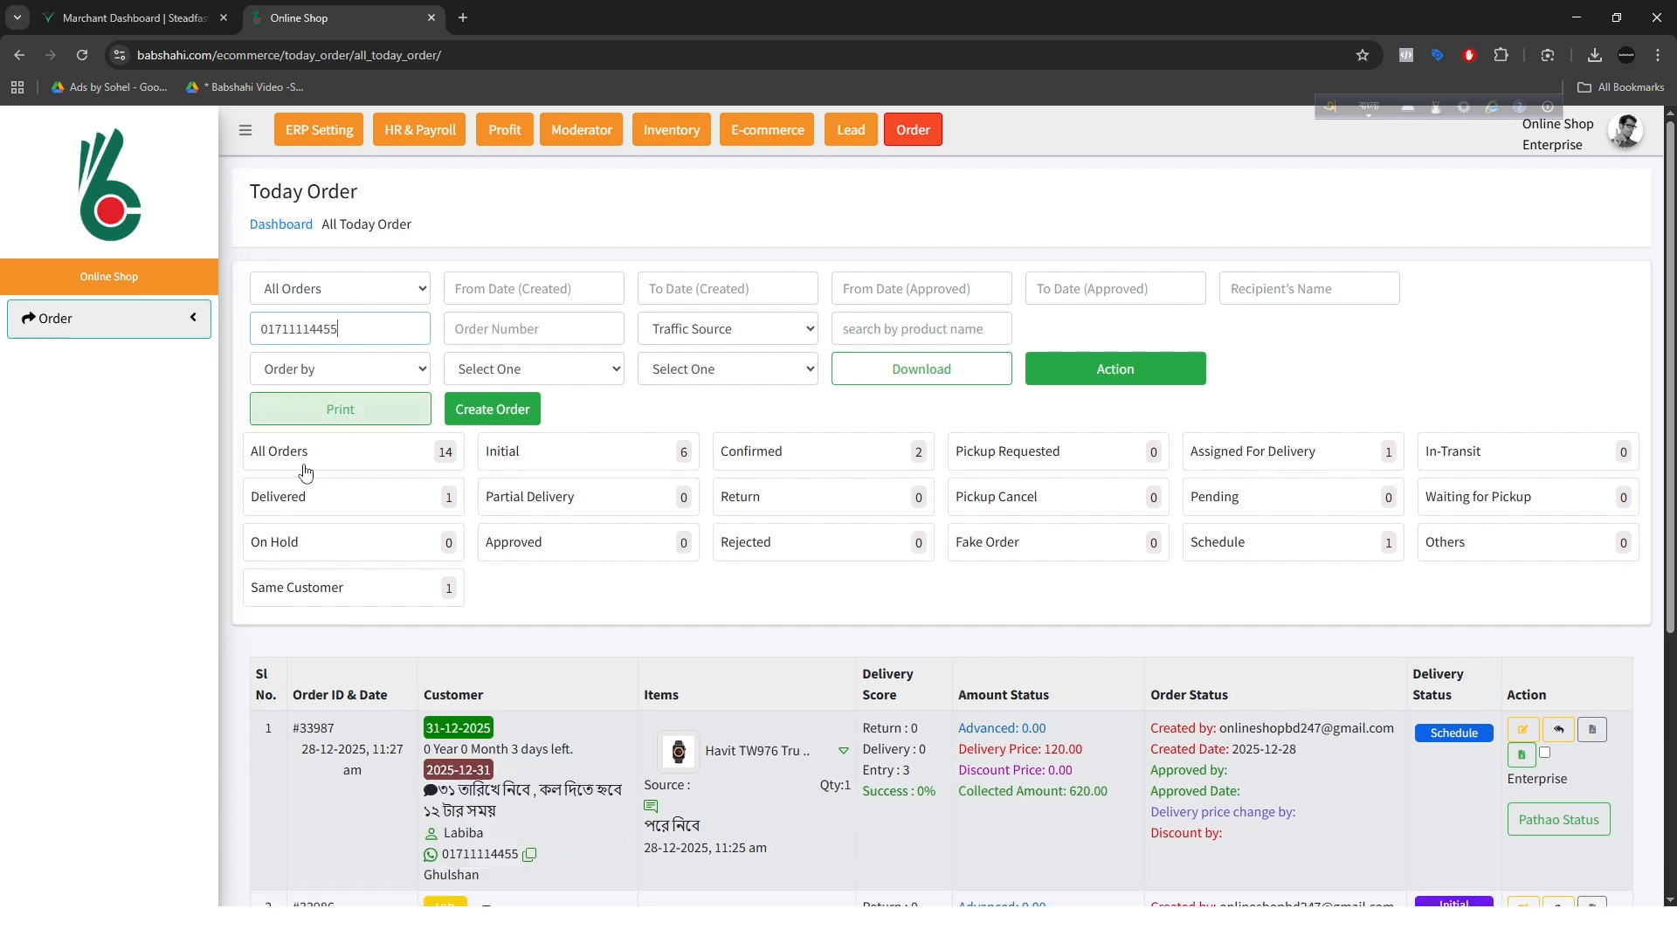
left_click(301, 457)
scroll(459, 590, "down", 4)
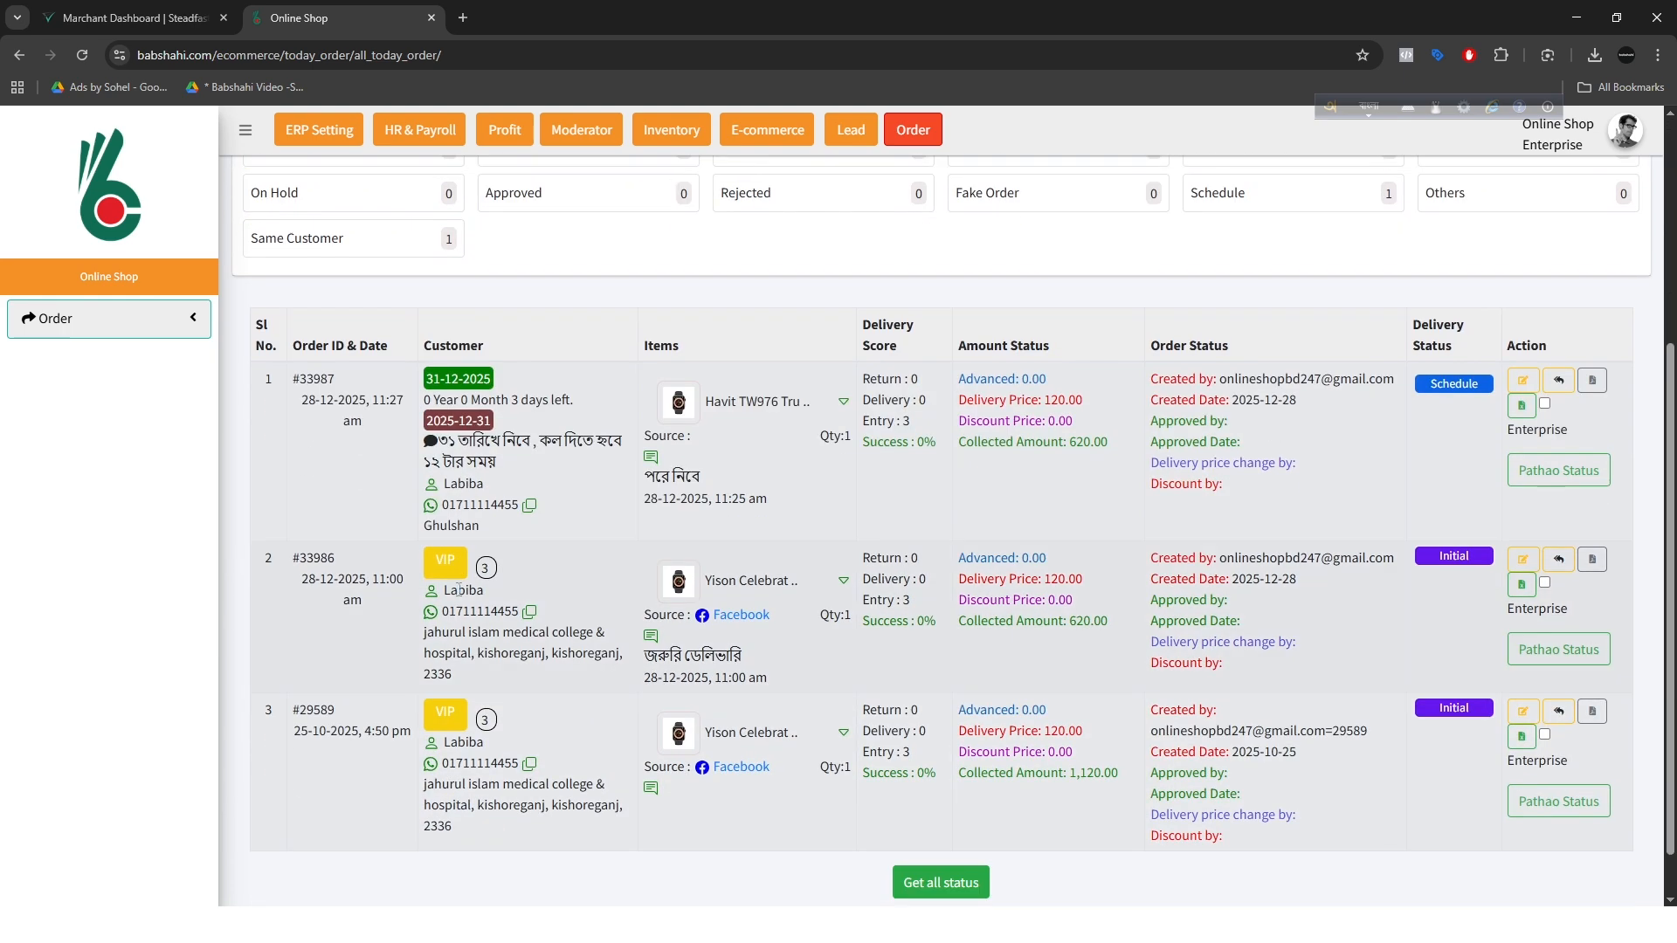
Step: Compare the order dates of the three orders that match the customer's phone number
scroll(459, 587, "up", 3)
scroll(458, 587, "down", 5)
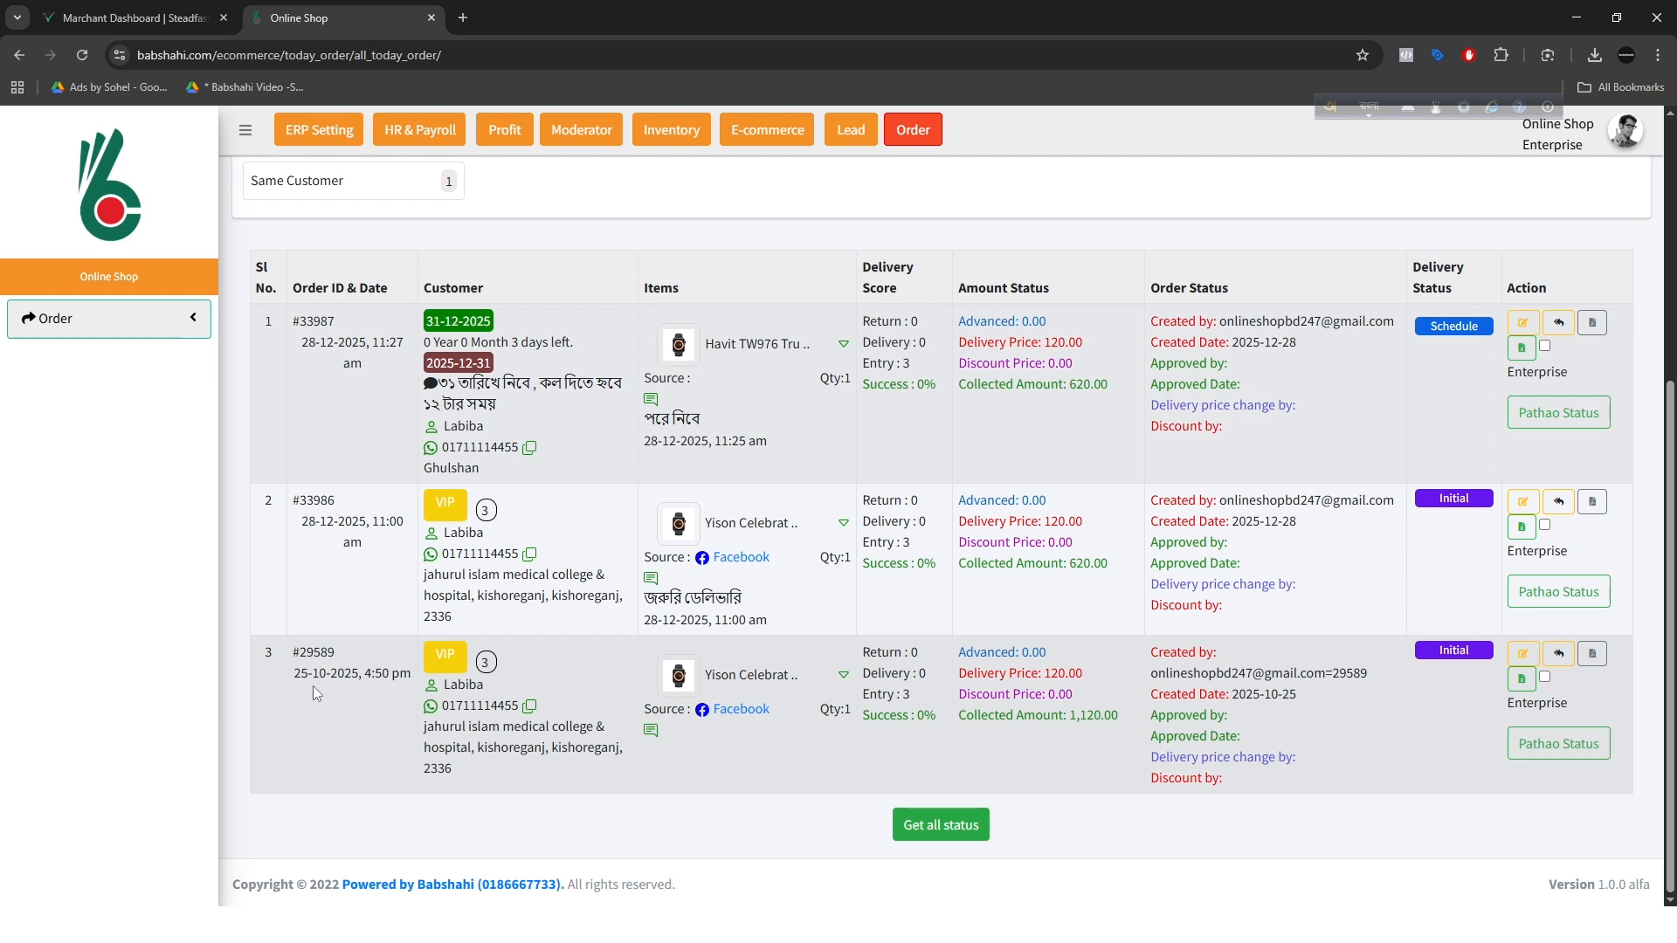
left_click_drag(308, 673, 287, 678)
scroll(286, 678, "up", 1)
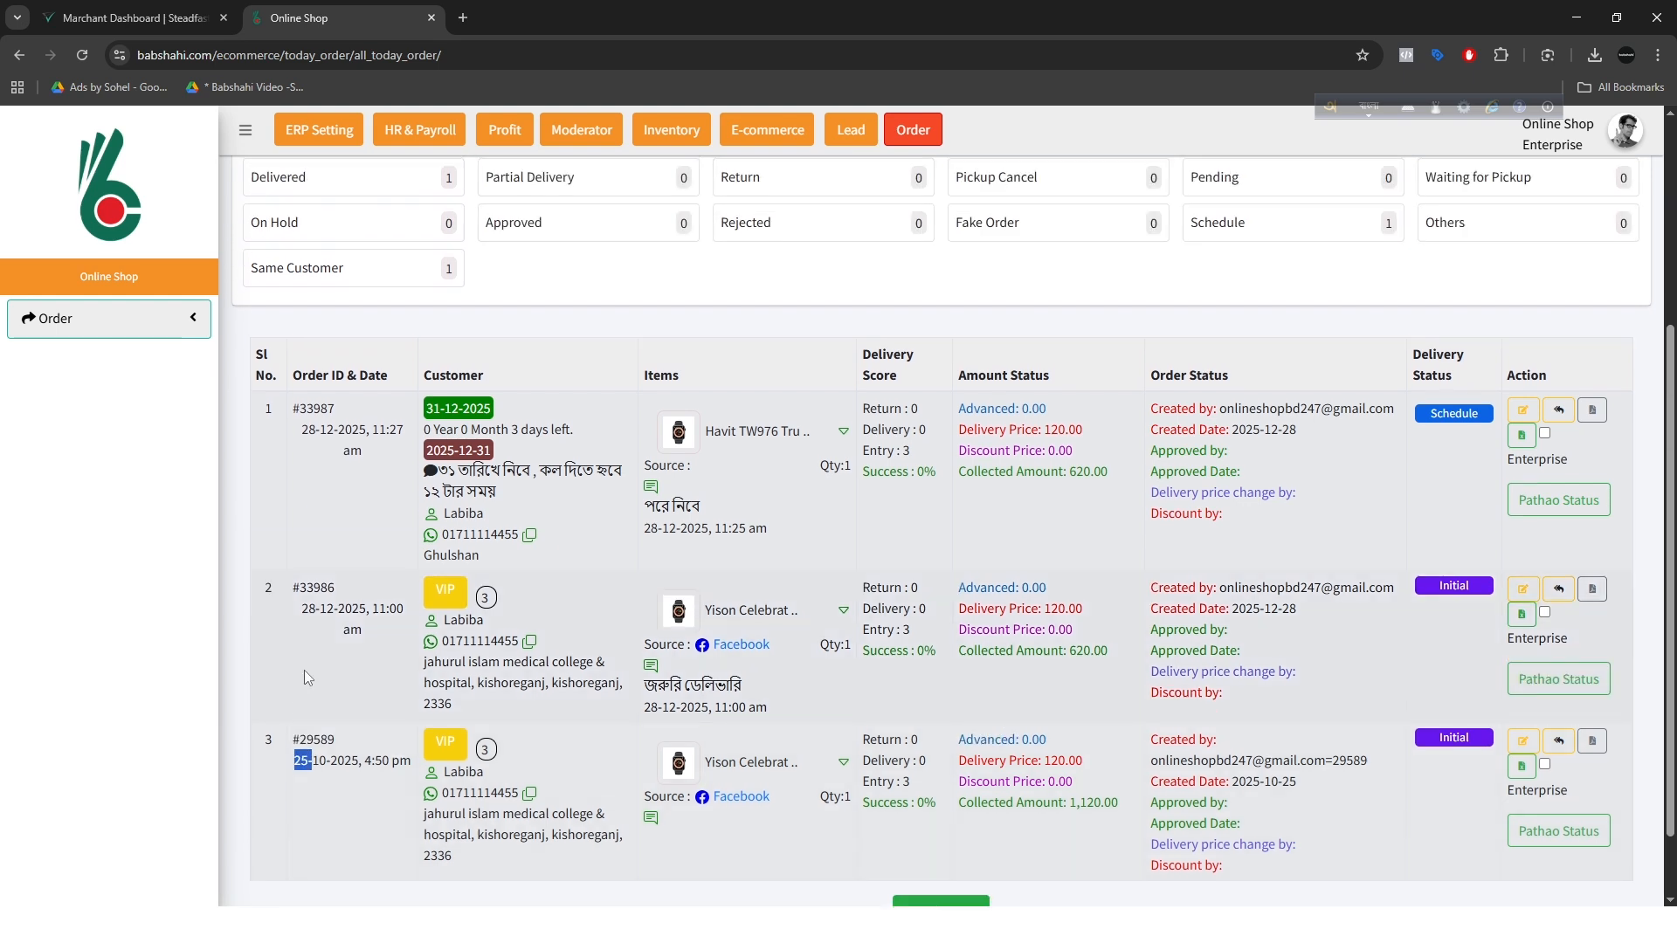
left_click_drag(320, 611, 291, 614)
left_click_drag(315, 432, 298, 422)
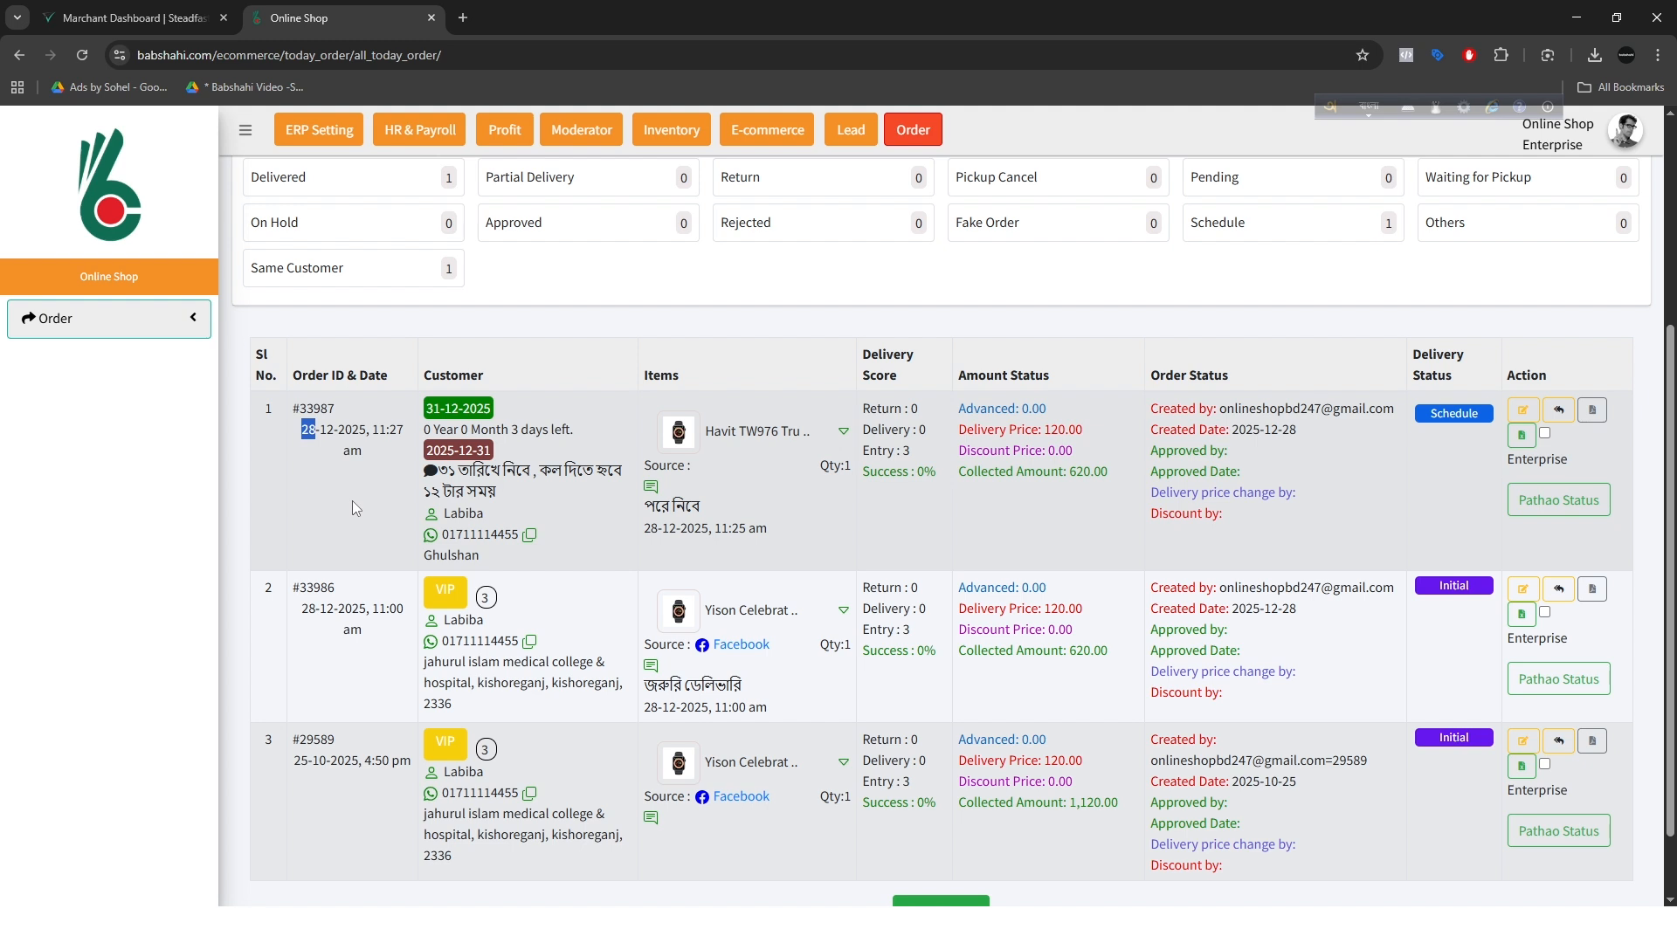
Step: Filter the orders by Same Customer to view the linked order IDs, and return to all orders to review the customer's entries
left_click(354, 278)
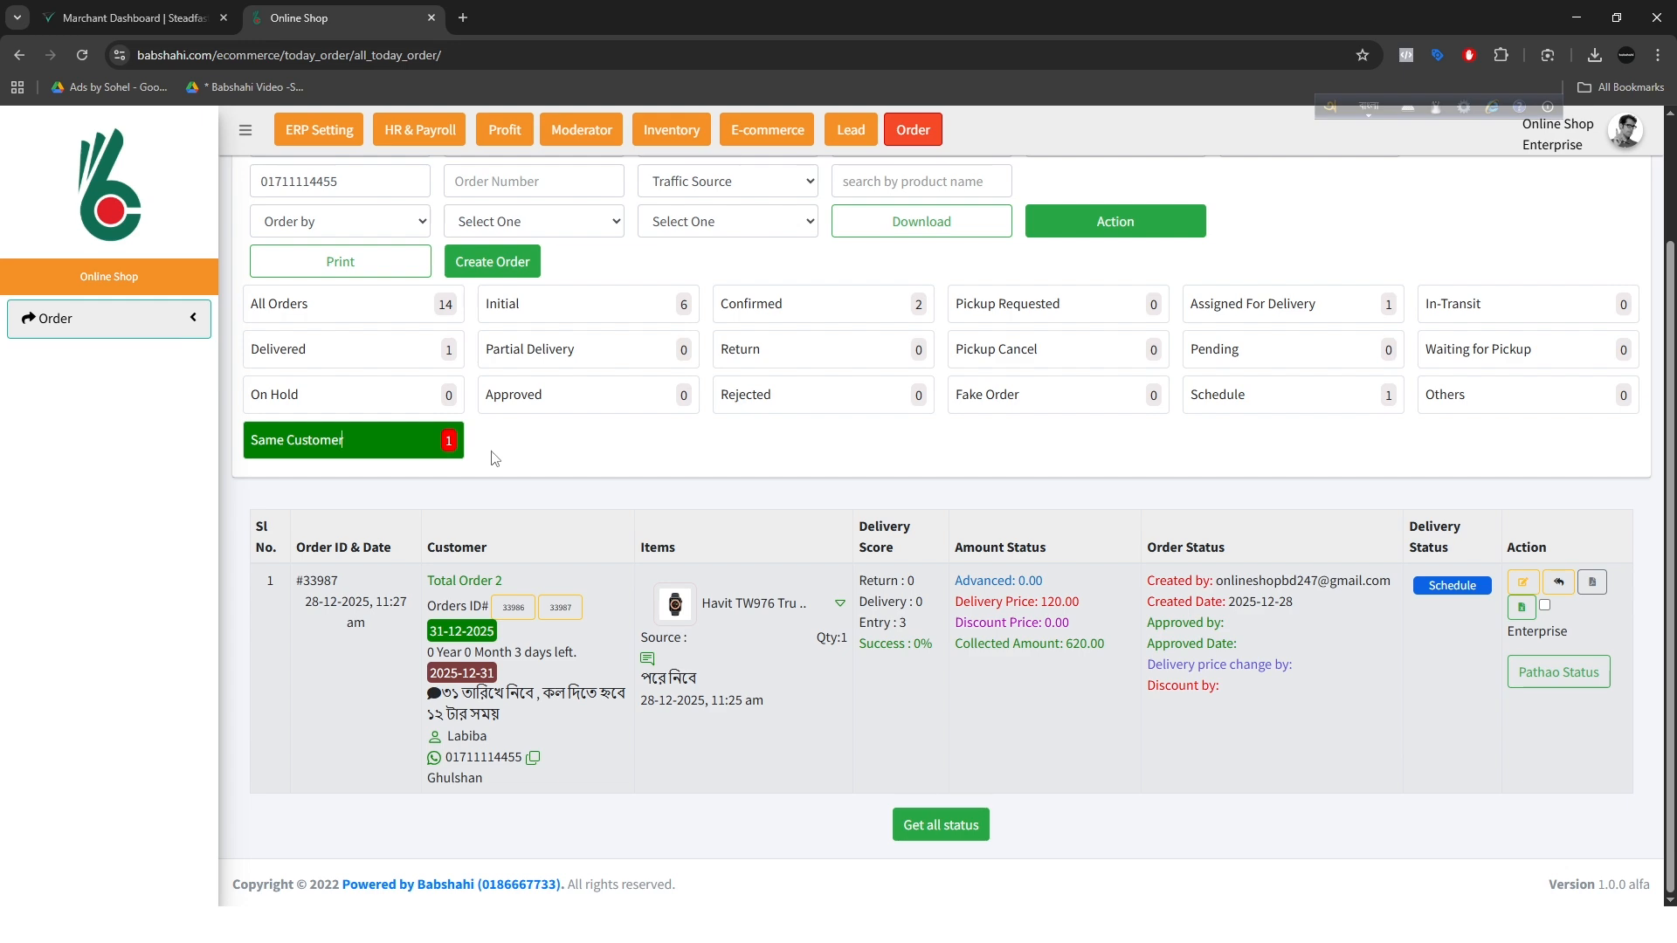
scroll(500, 455, "up", 2)
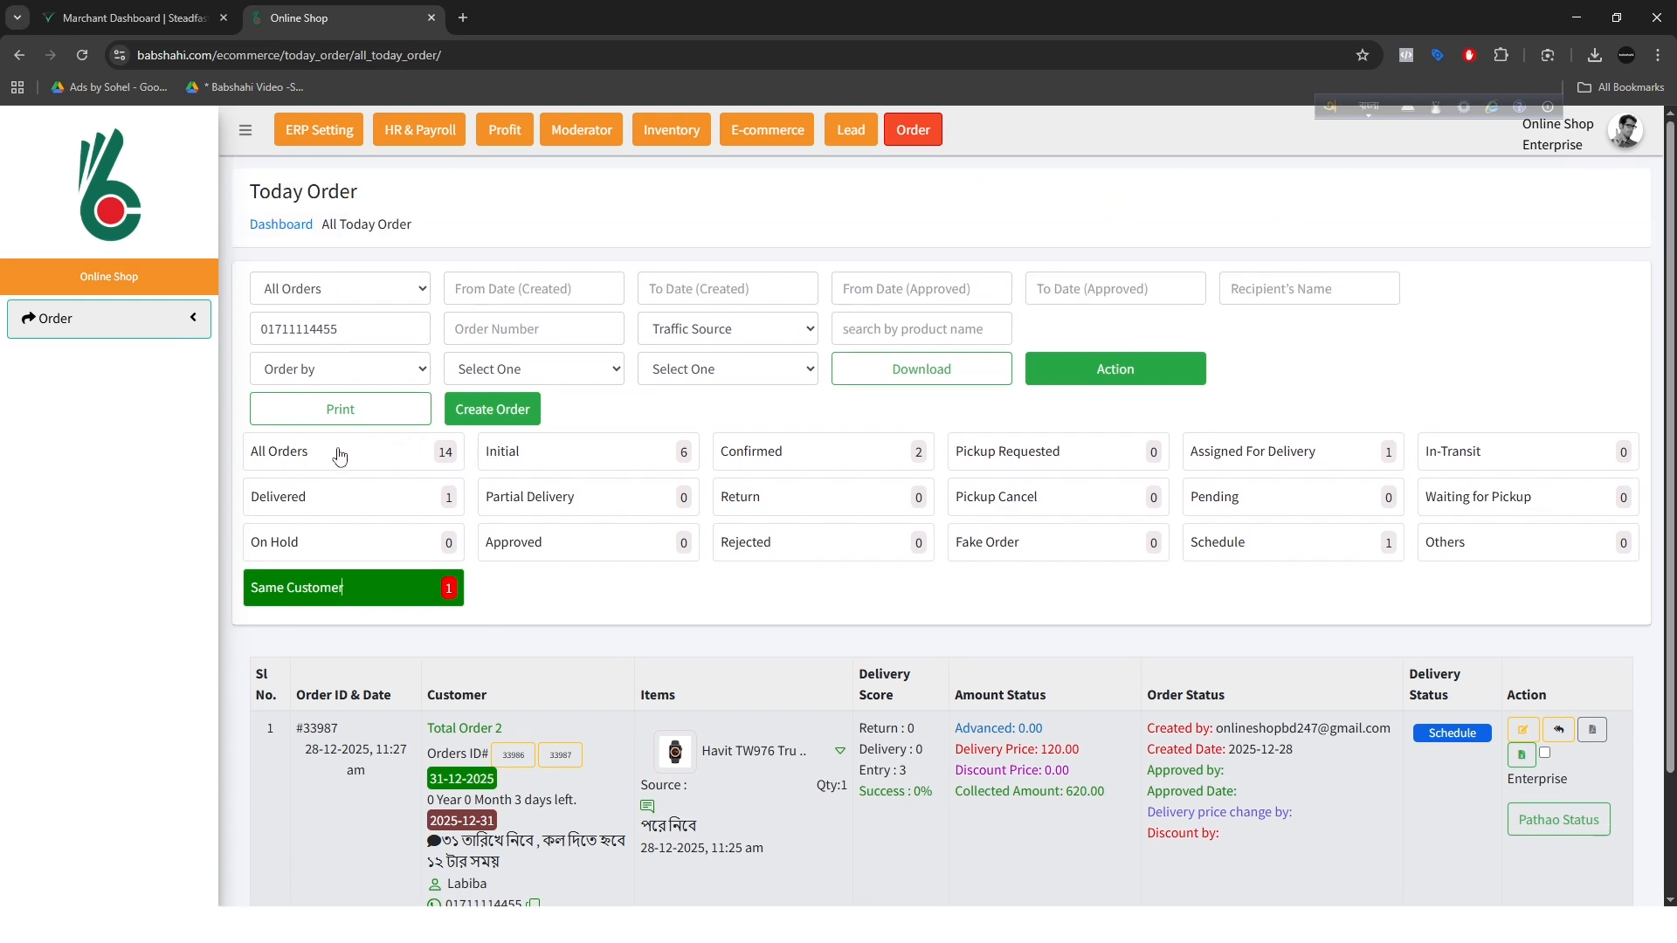
left_click(332, 470)
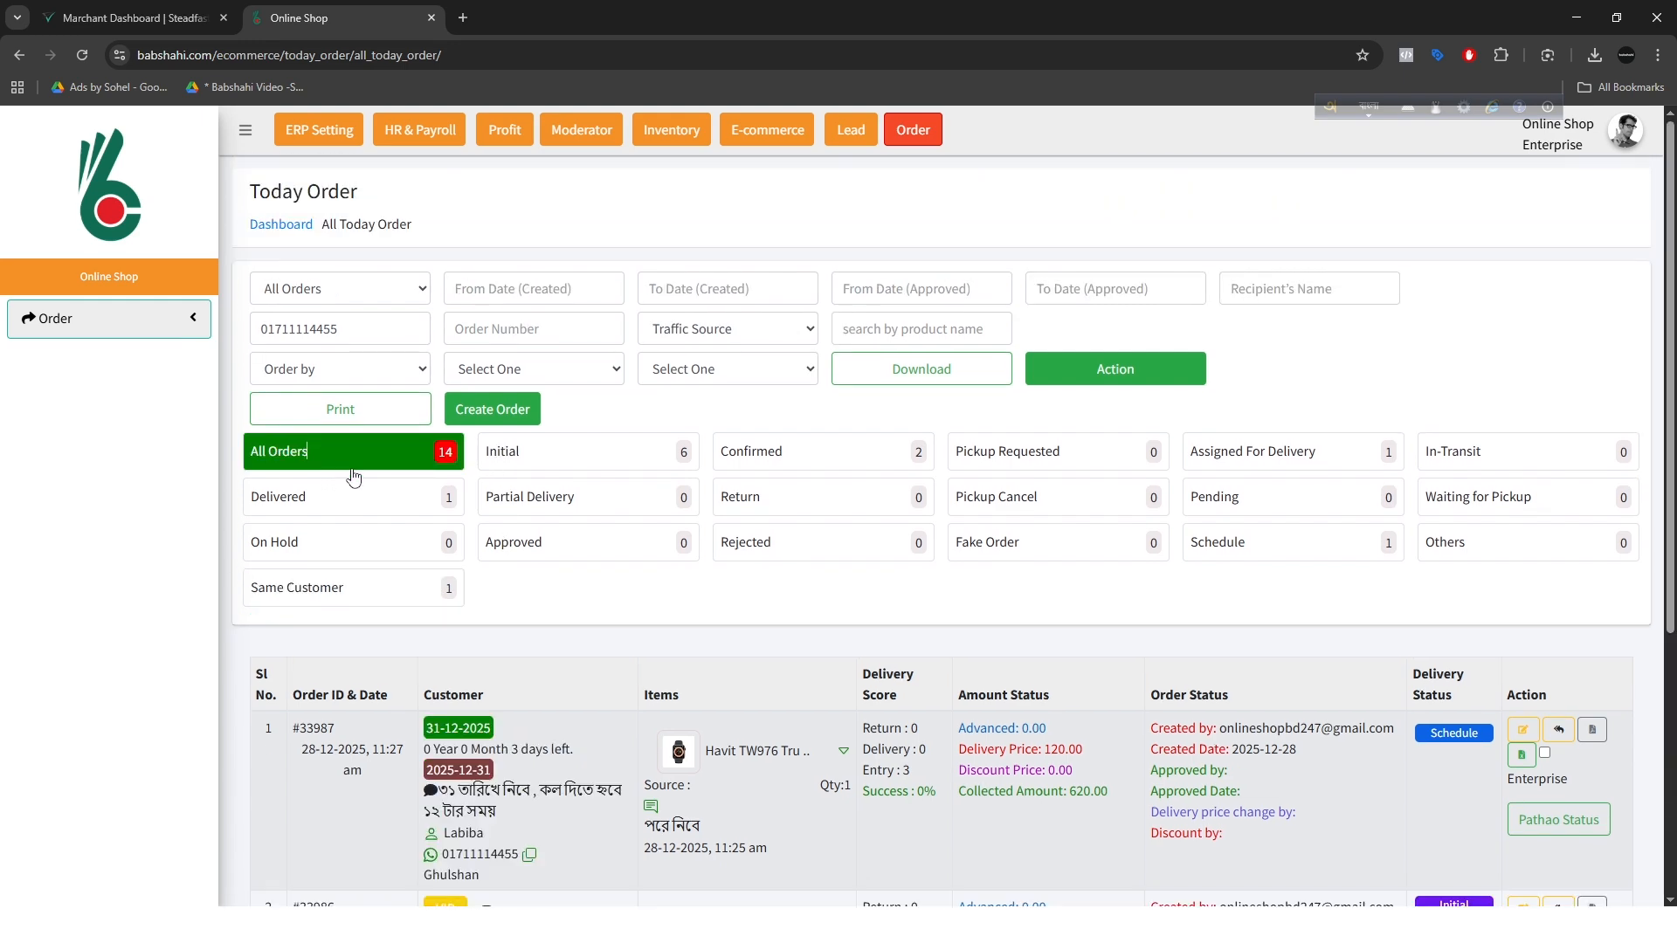
scroll(936, 651, "down", 3)
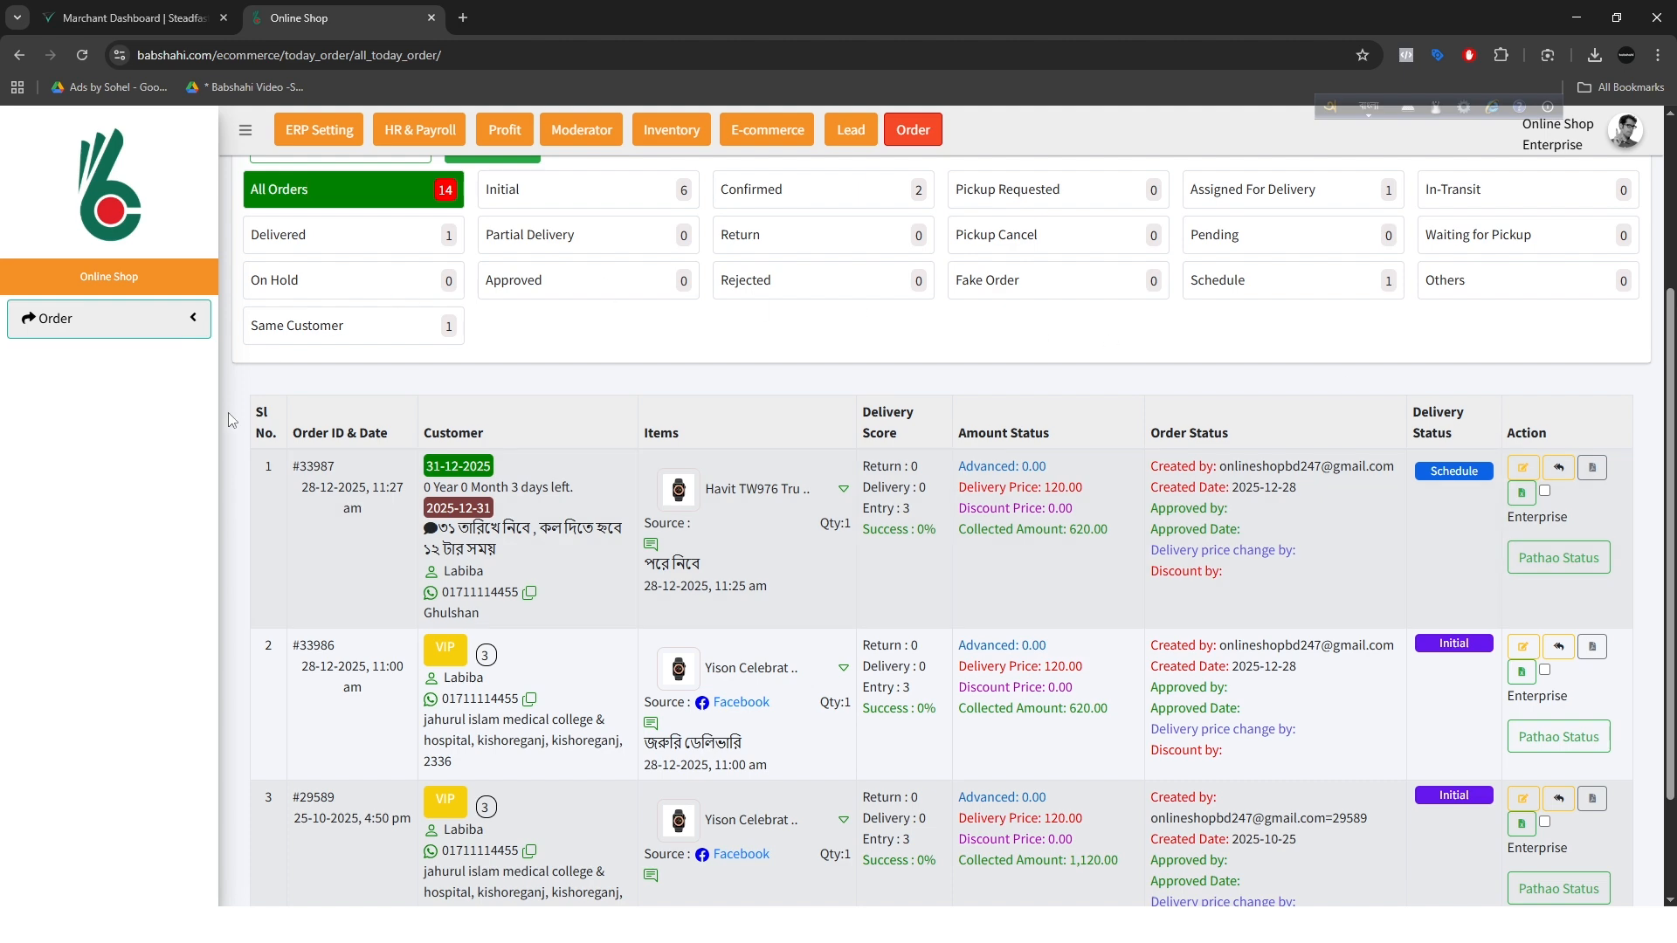
scroll(998, 542, "down", 2)
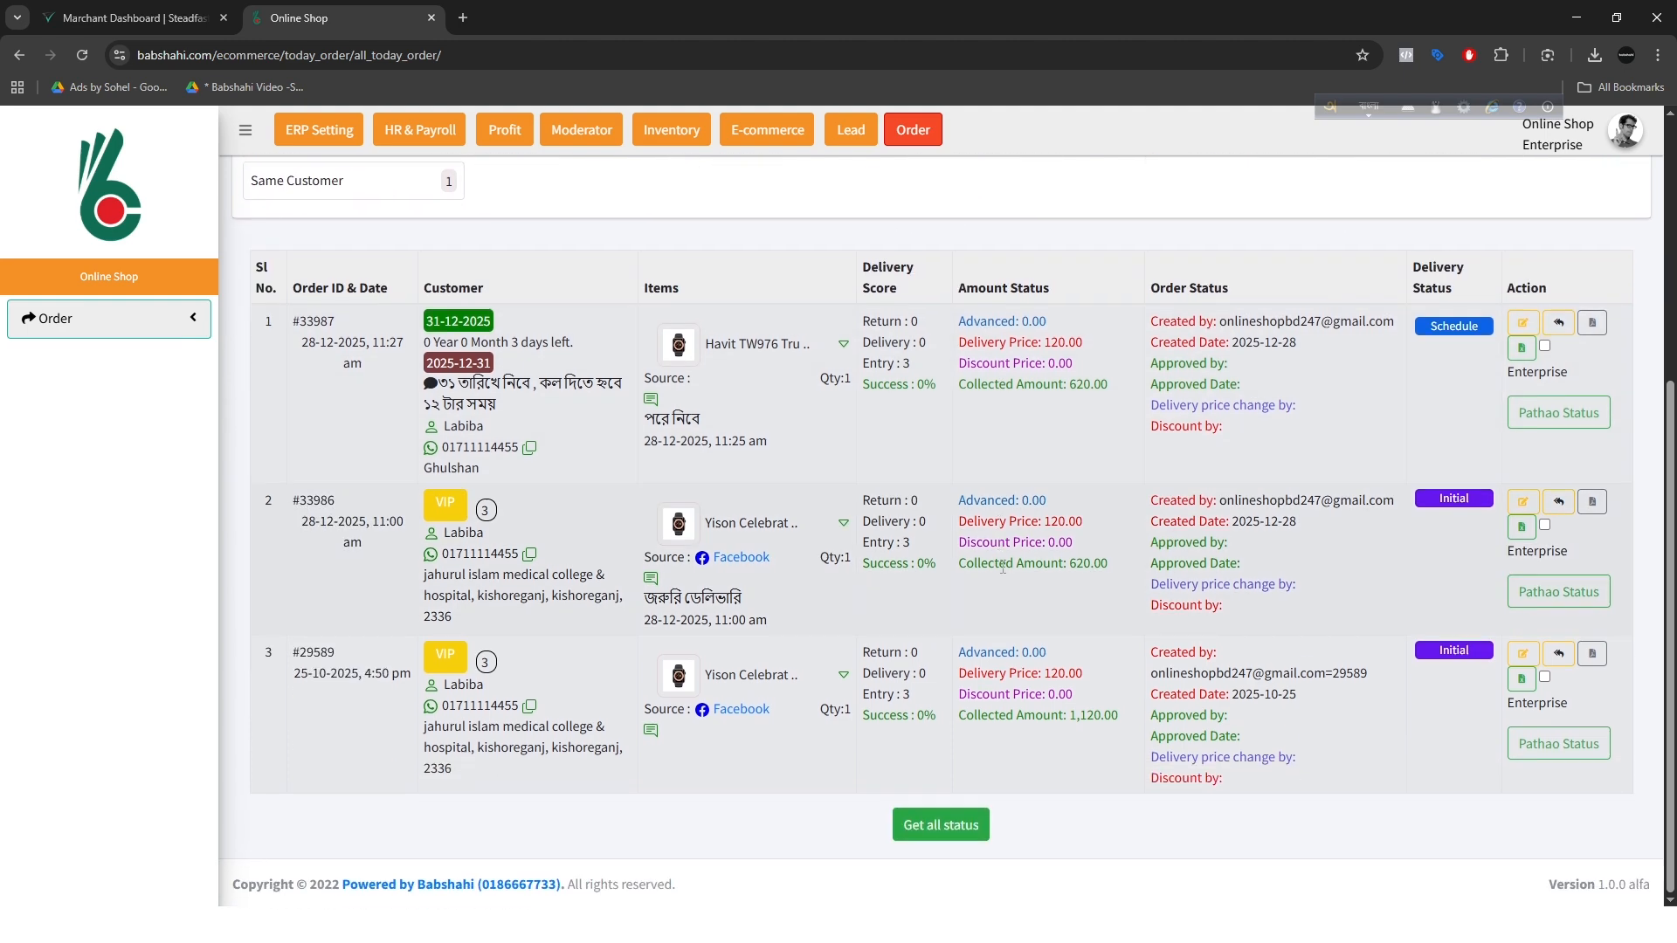
scroll(1002, 562, "up", 3)
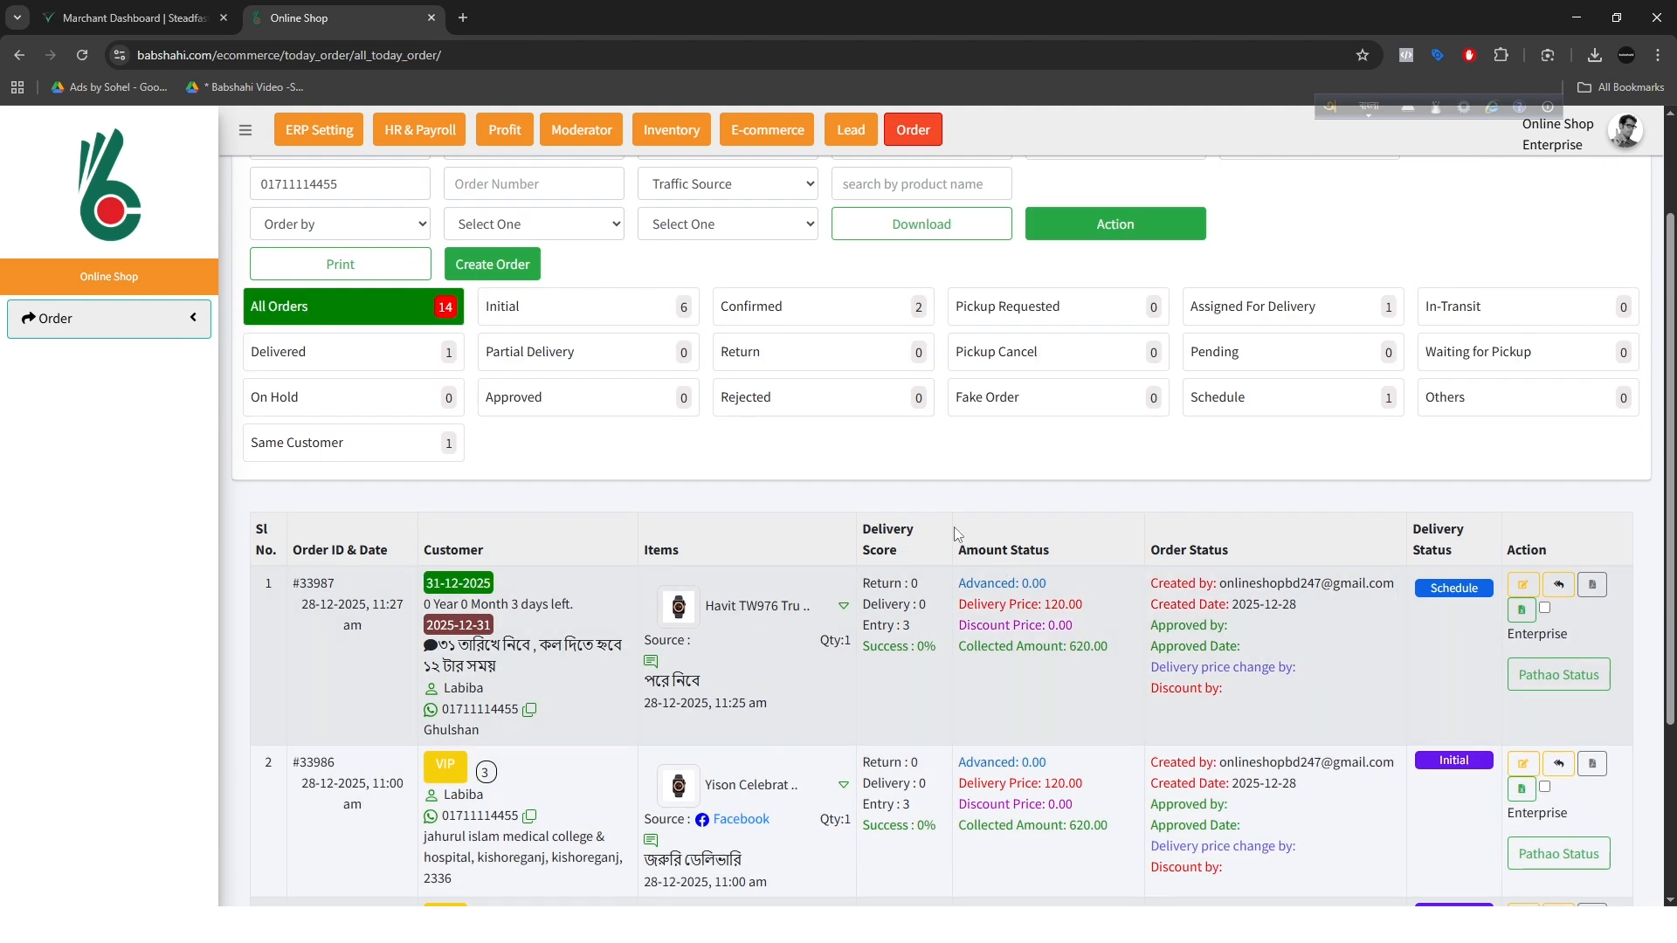
Step: Select all three of the customer's orders and generate their combined print document
left_click(1545, 609)
scroll(1559, 686, "down", 1)
left_click(1545, 682)
scroll(1559, 686, "down", 1)
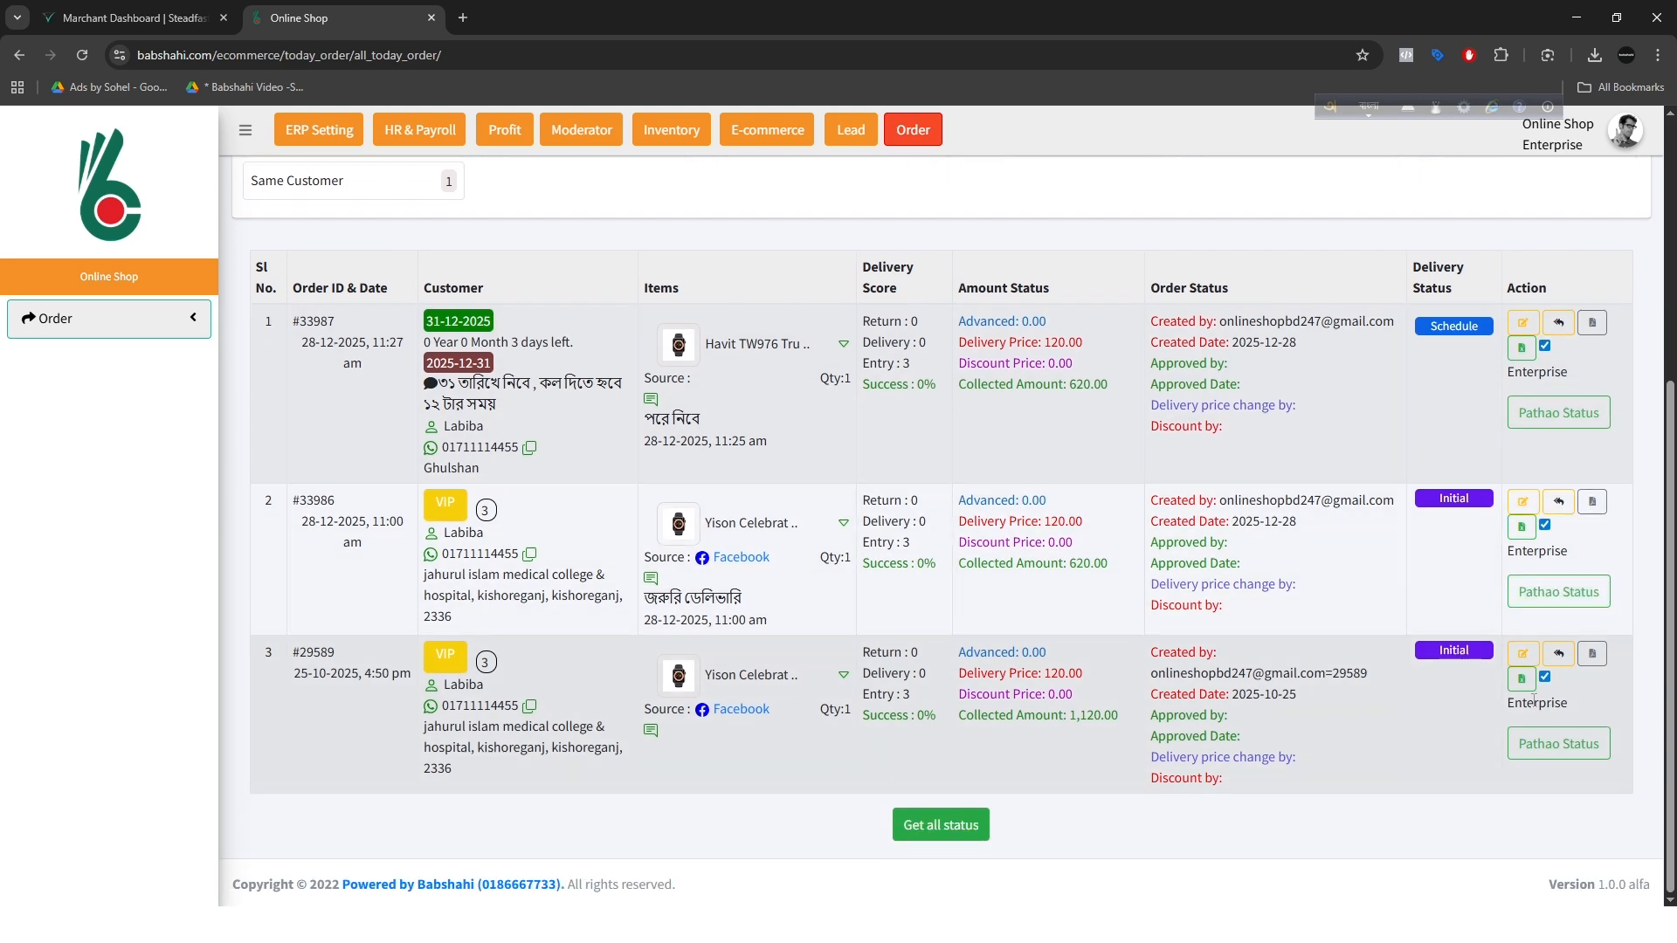
scroll(1529, 611, "up", 3)
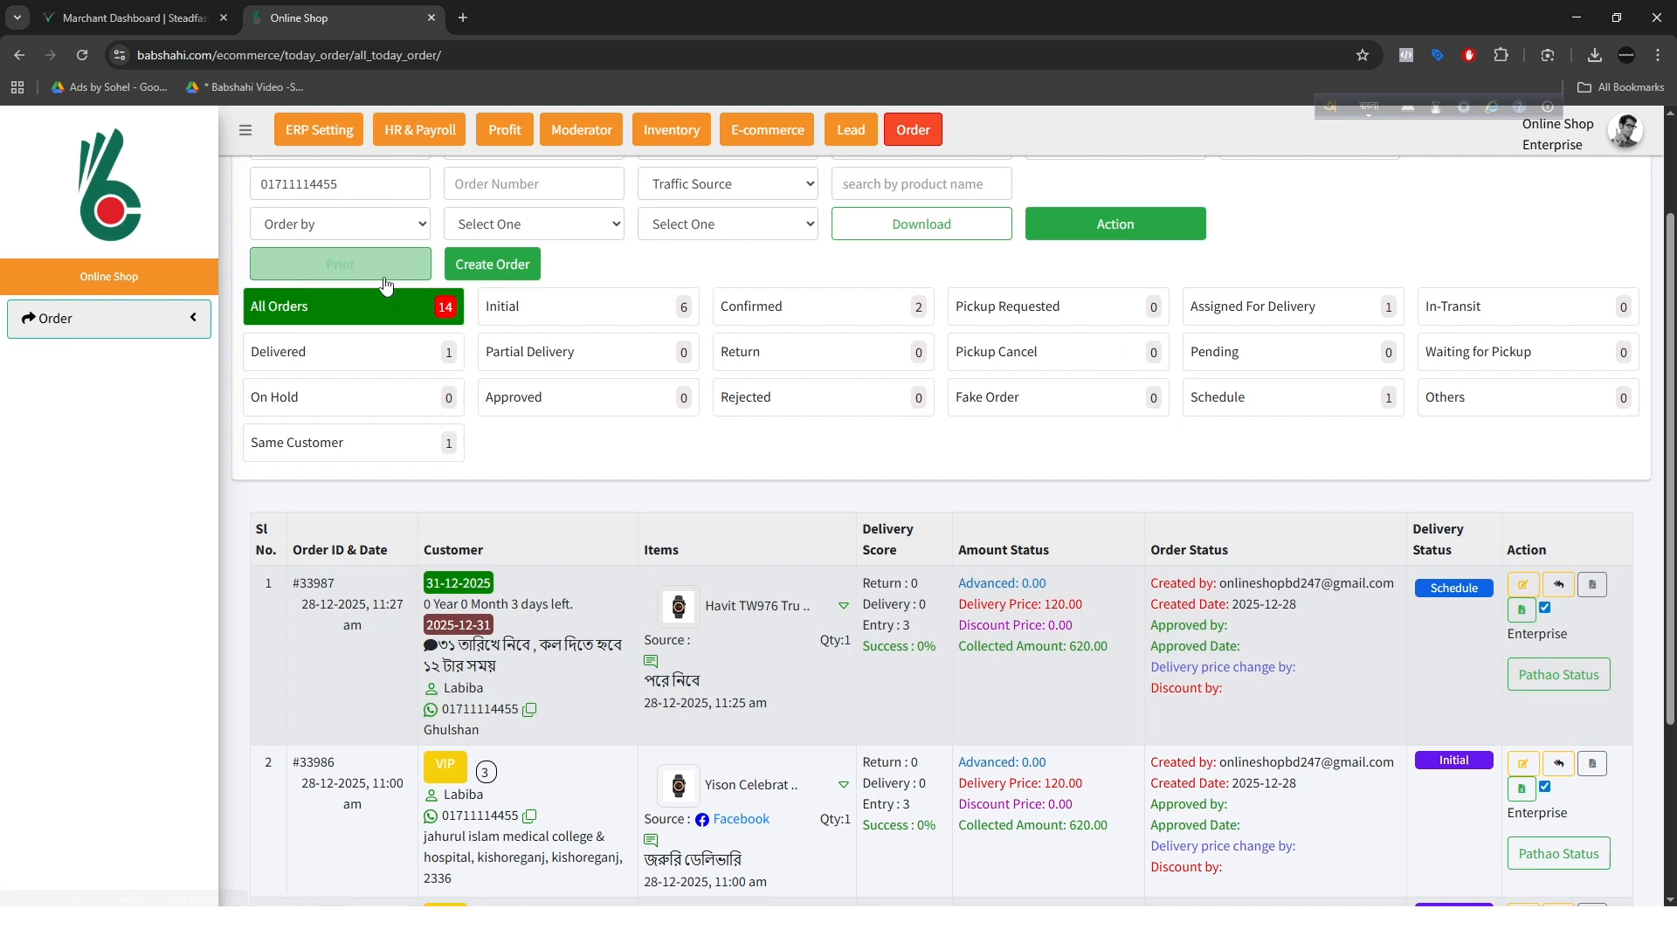
left_click(339, 271)
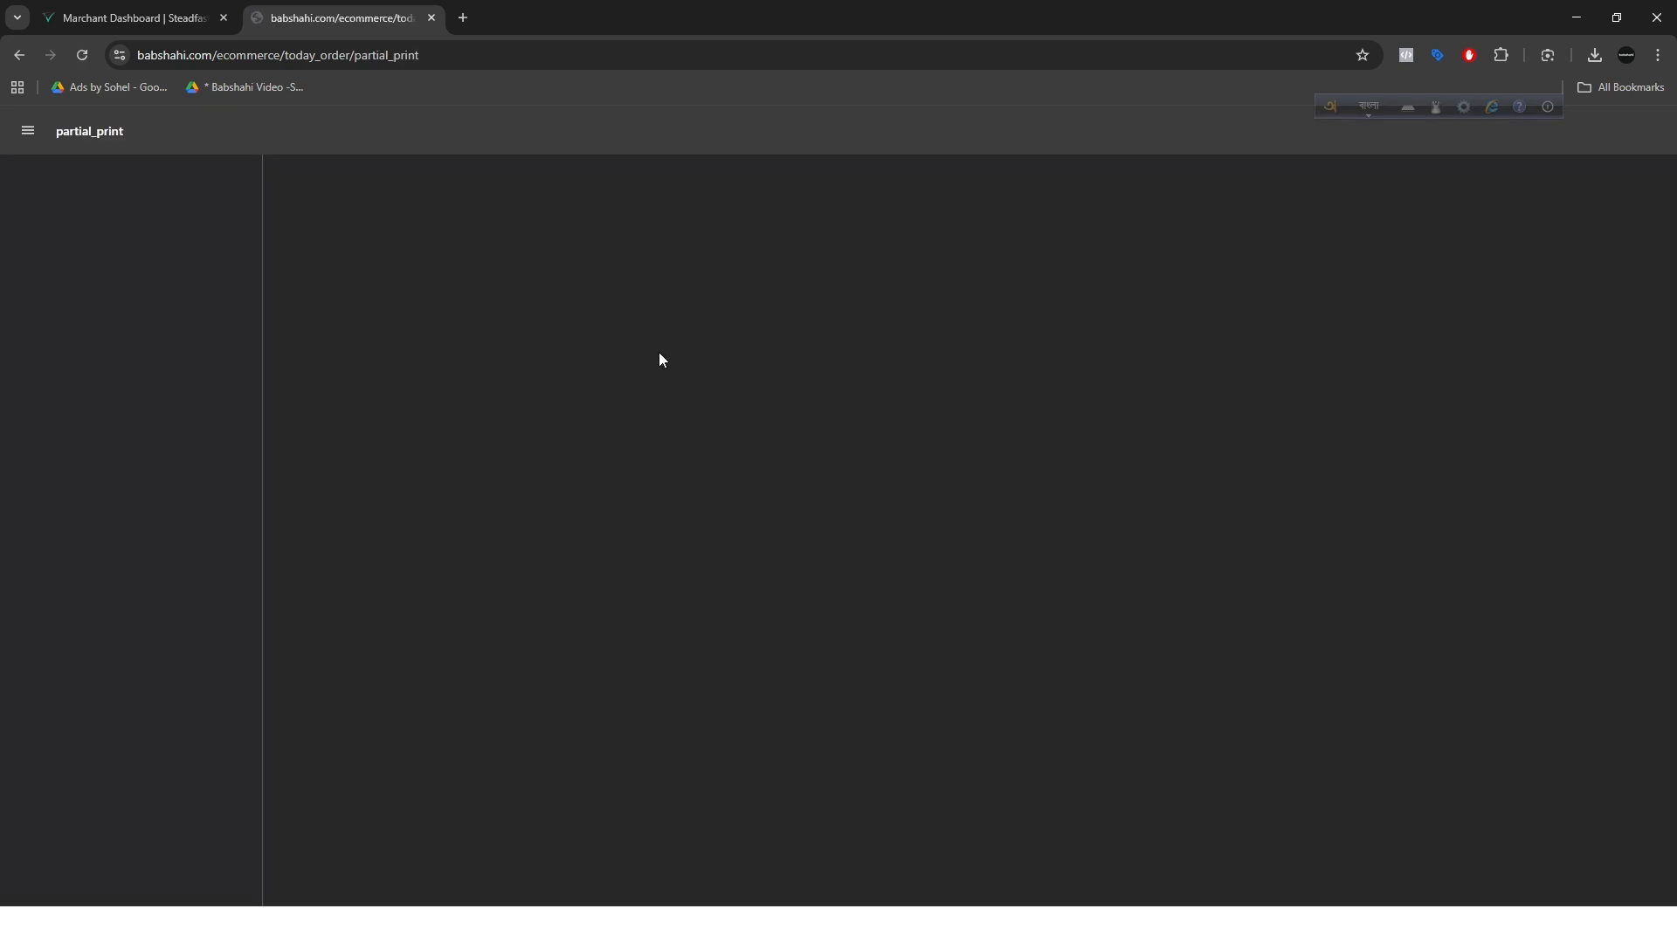
Step: Examine the order and customer details on the print document's pages and return to the order list
scroll(852, 542, "down", 20)
scroll(880, 556, "up", 15)
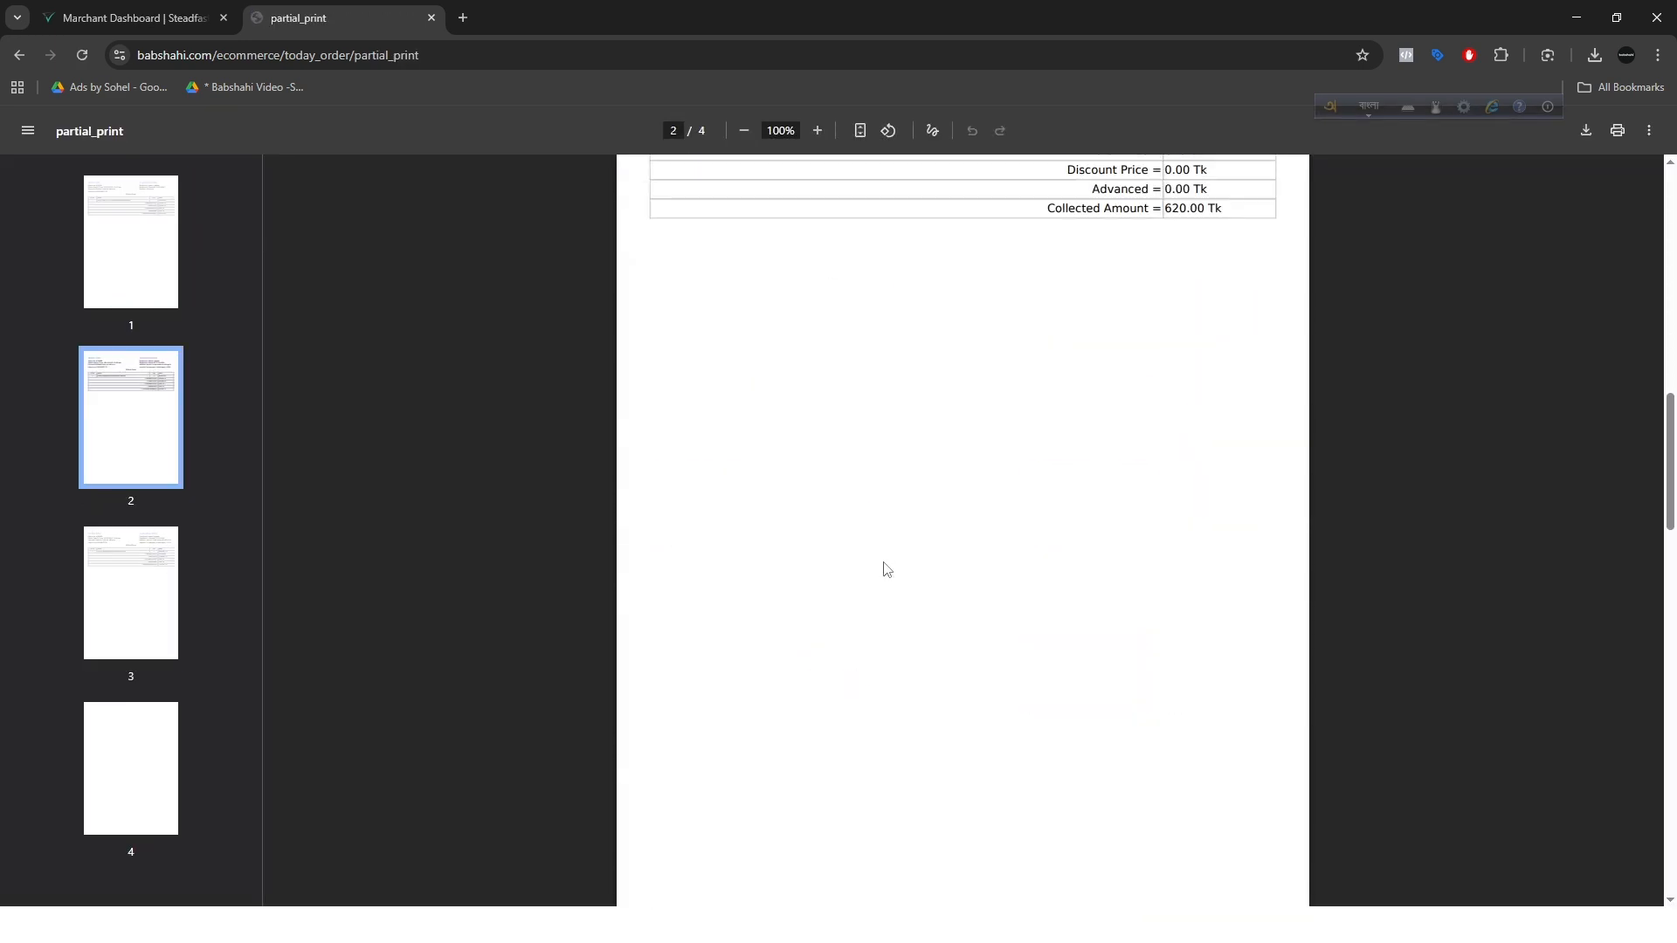
scroll(879, 568, "down", 10)
scroll(879, 584, "down", 10)
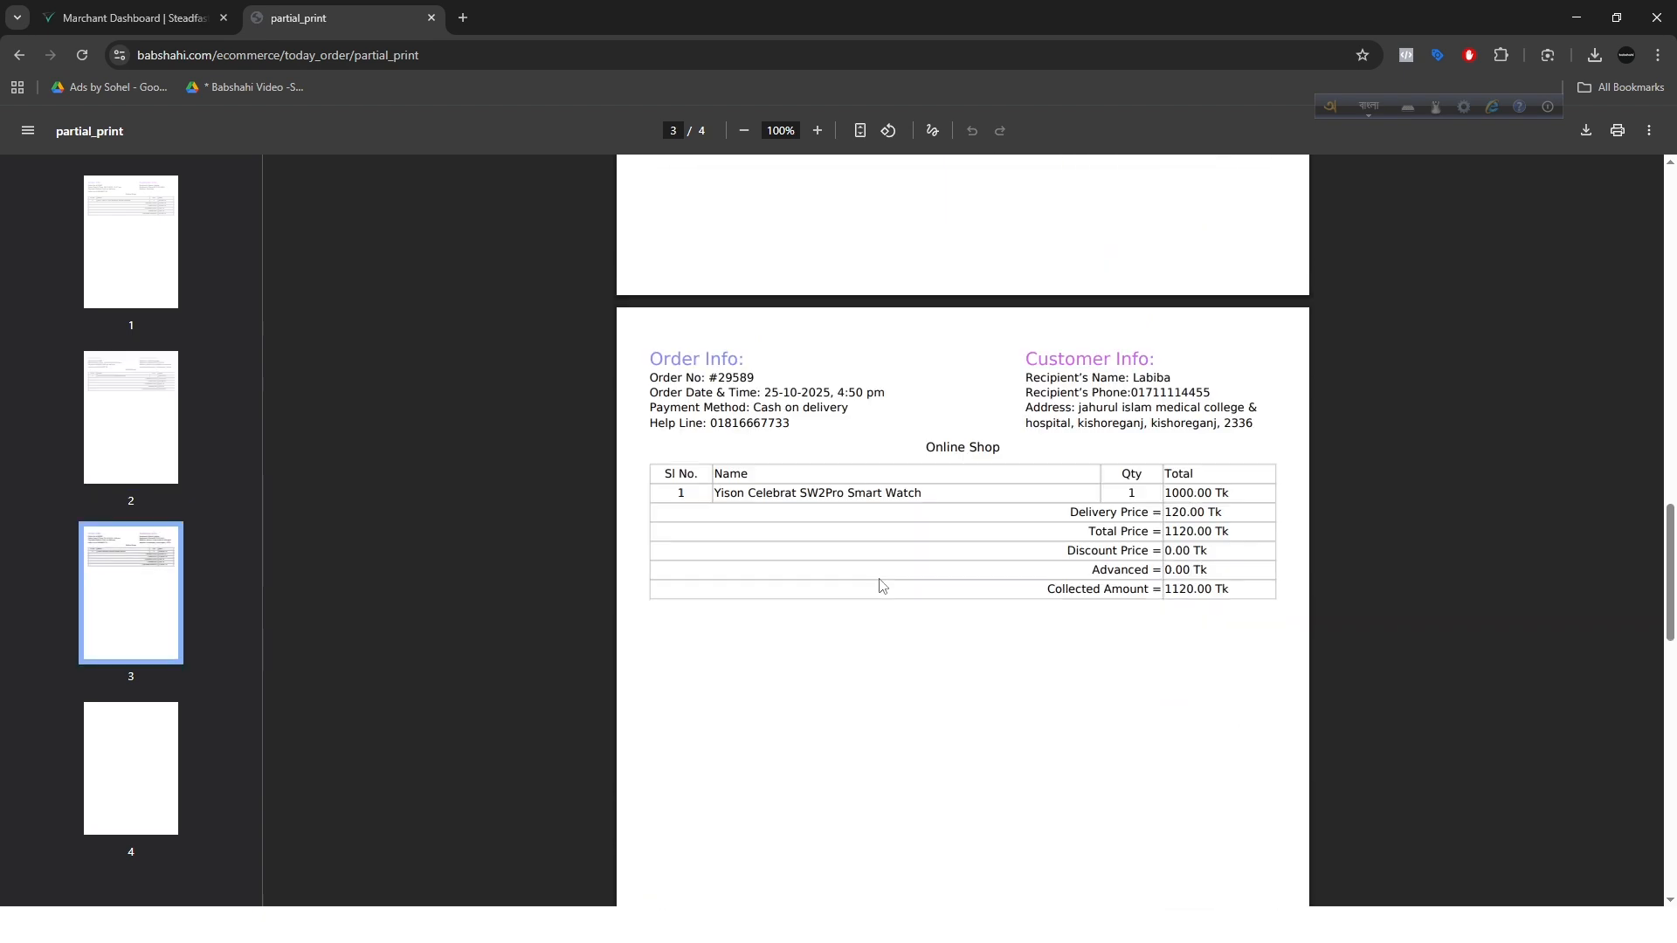
scroll(593, 386, "up", 14)
left_click(17, 57)
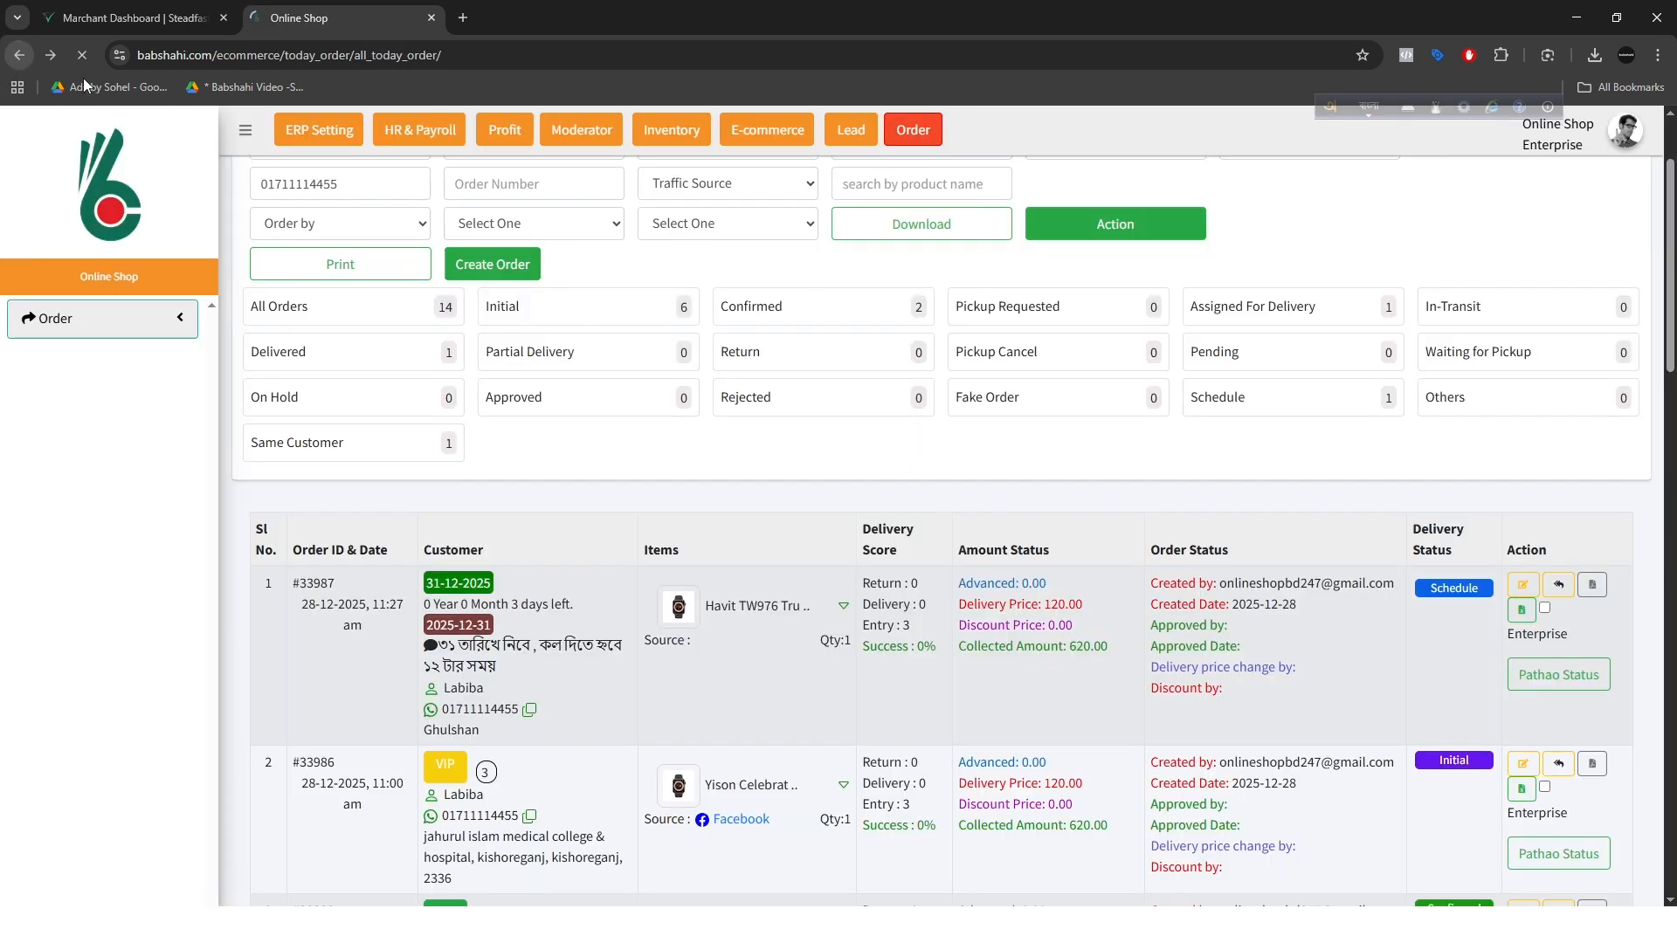
Step: View the individual invoice of the first order and return to the order list
left_click(1594, 585)
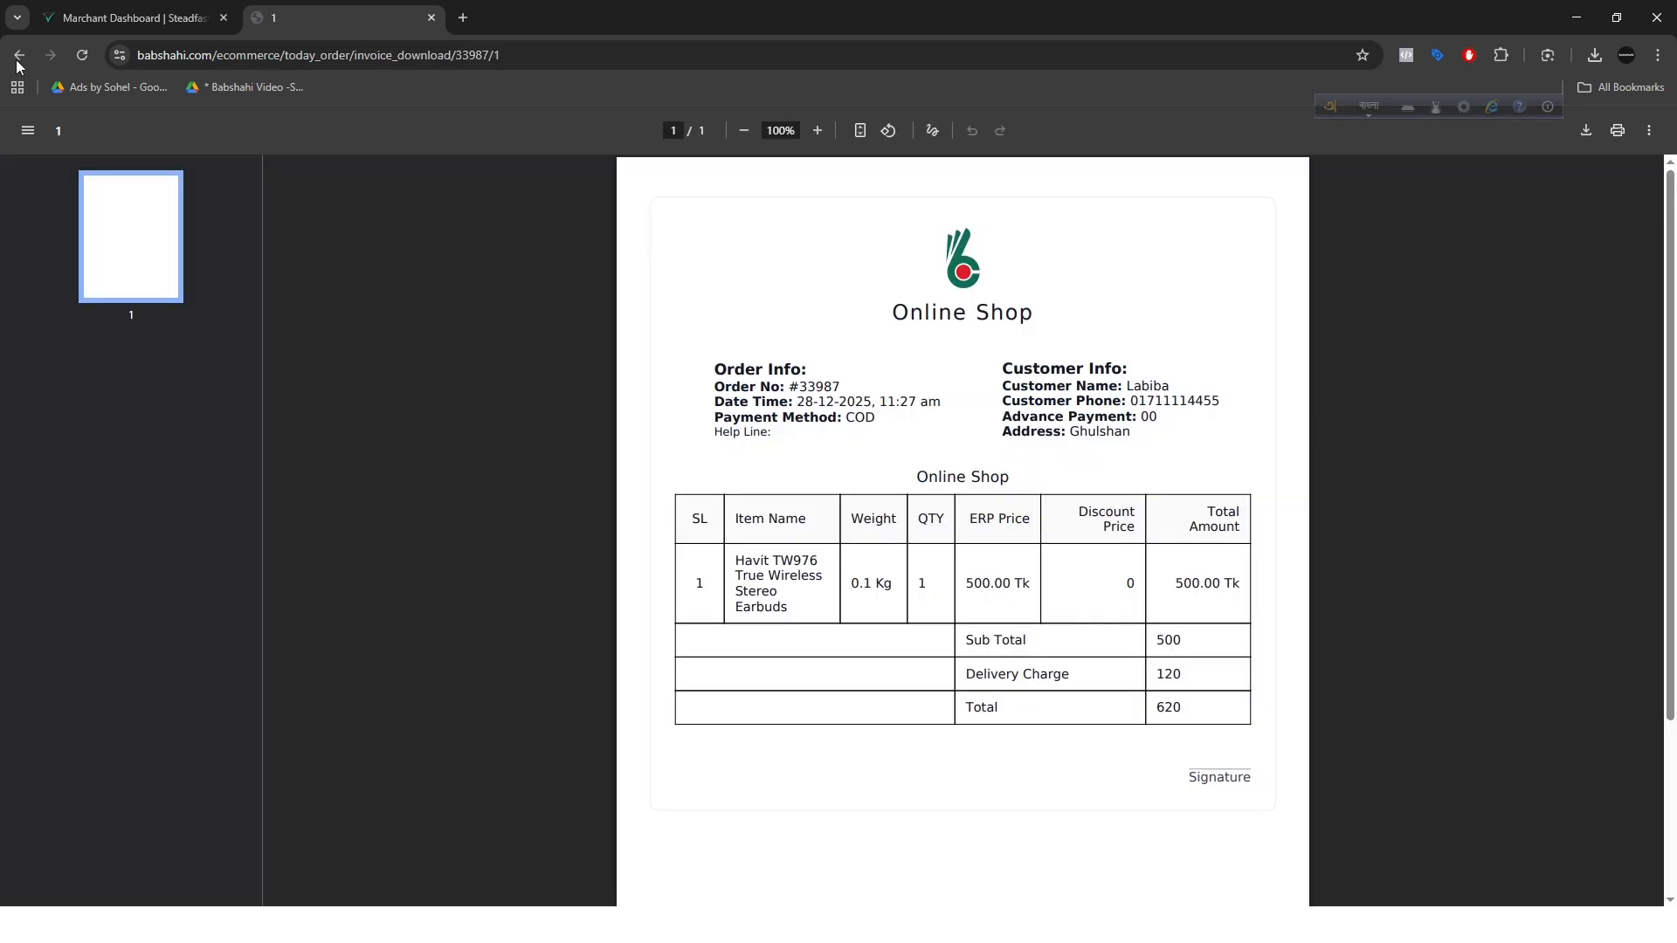
left_click(18, 57)
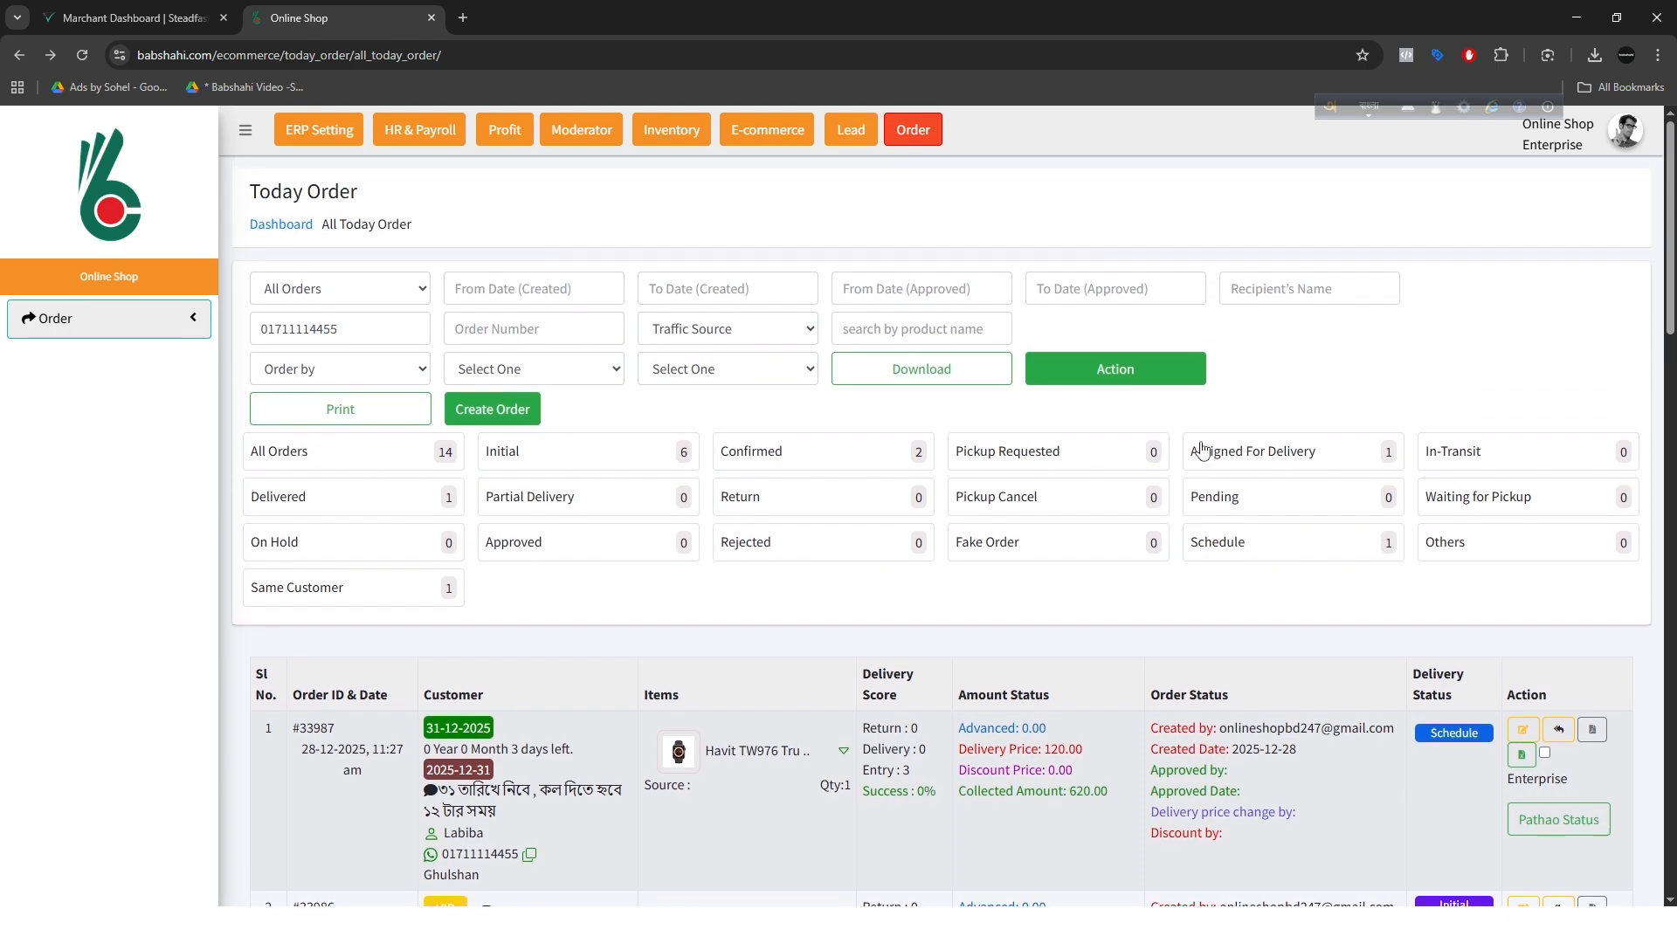
Step: Select the second order in the list and change its status to Fake Order through the bulk action
scroll(766, 649, "down", 3)
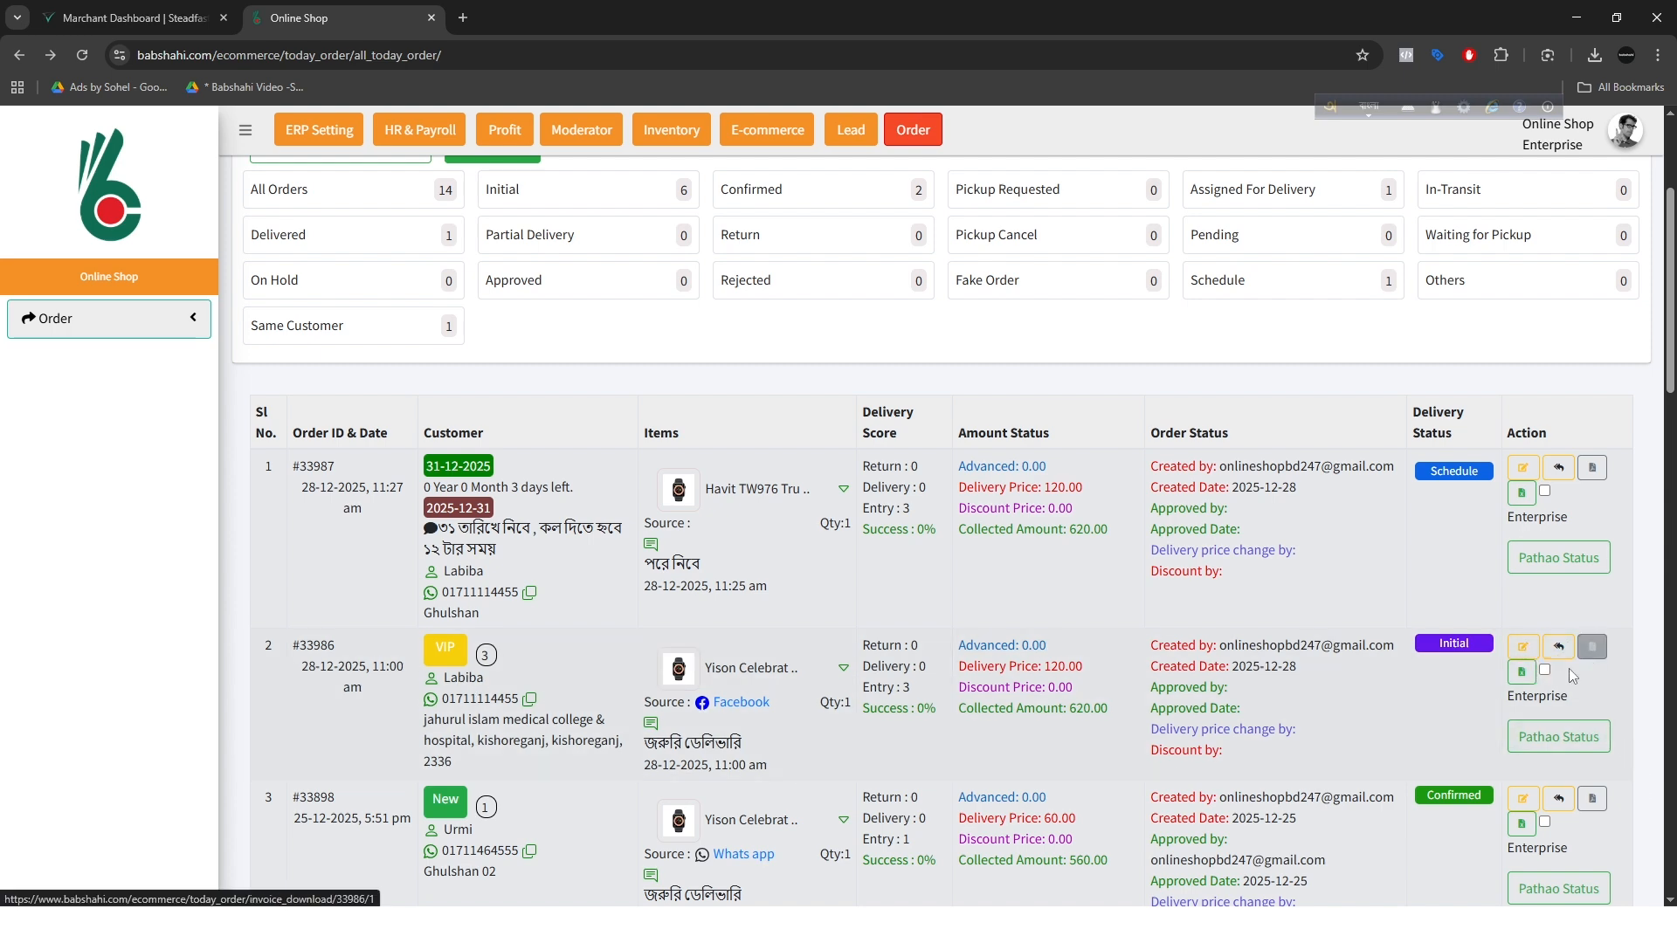
left_click(1544, 670)
scroll(1493, 632, "up", 3)
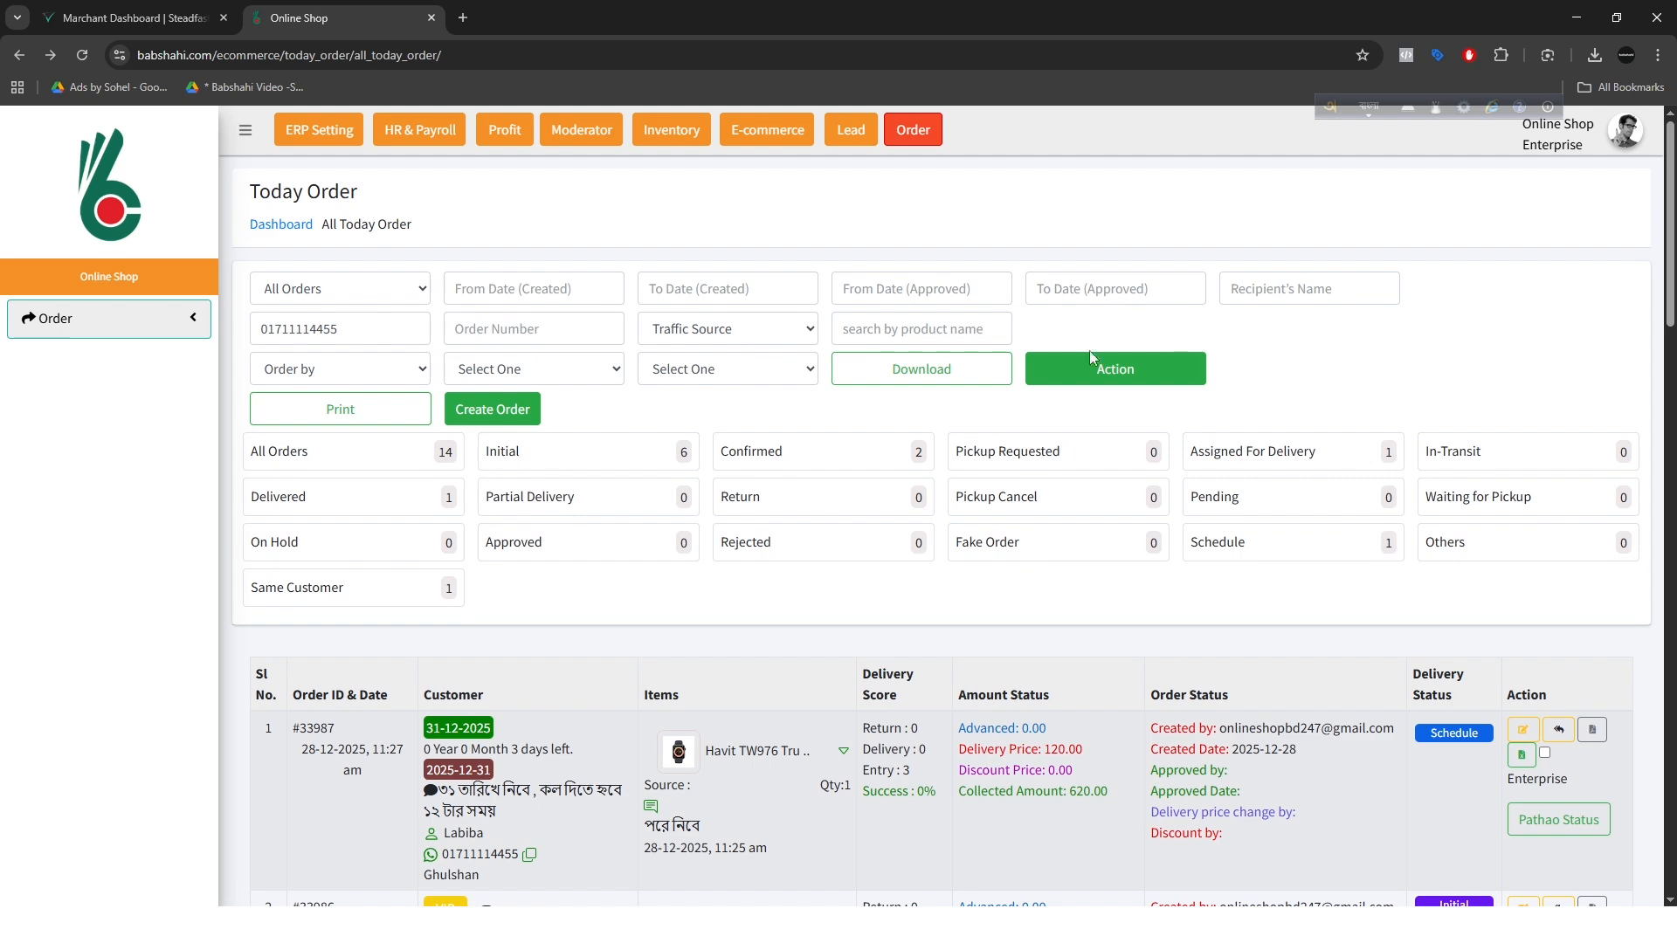
left_click(1093, 382)
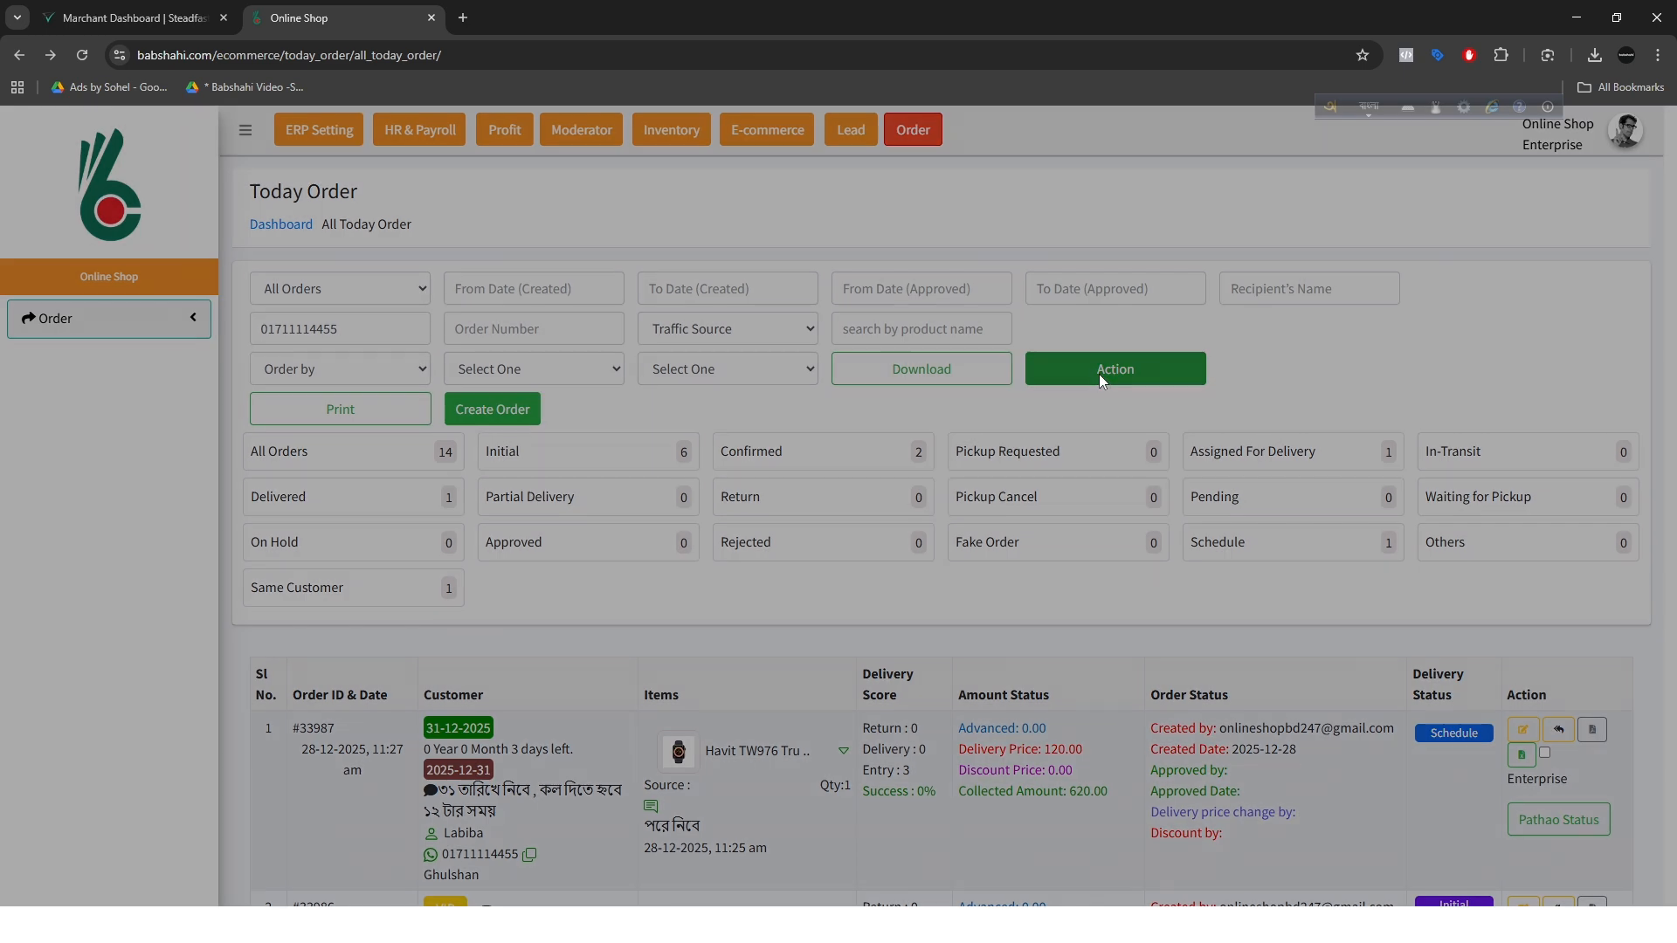
left_click(581, 223)
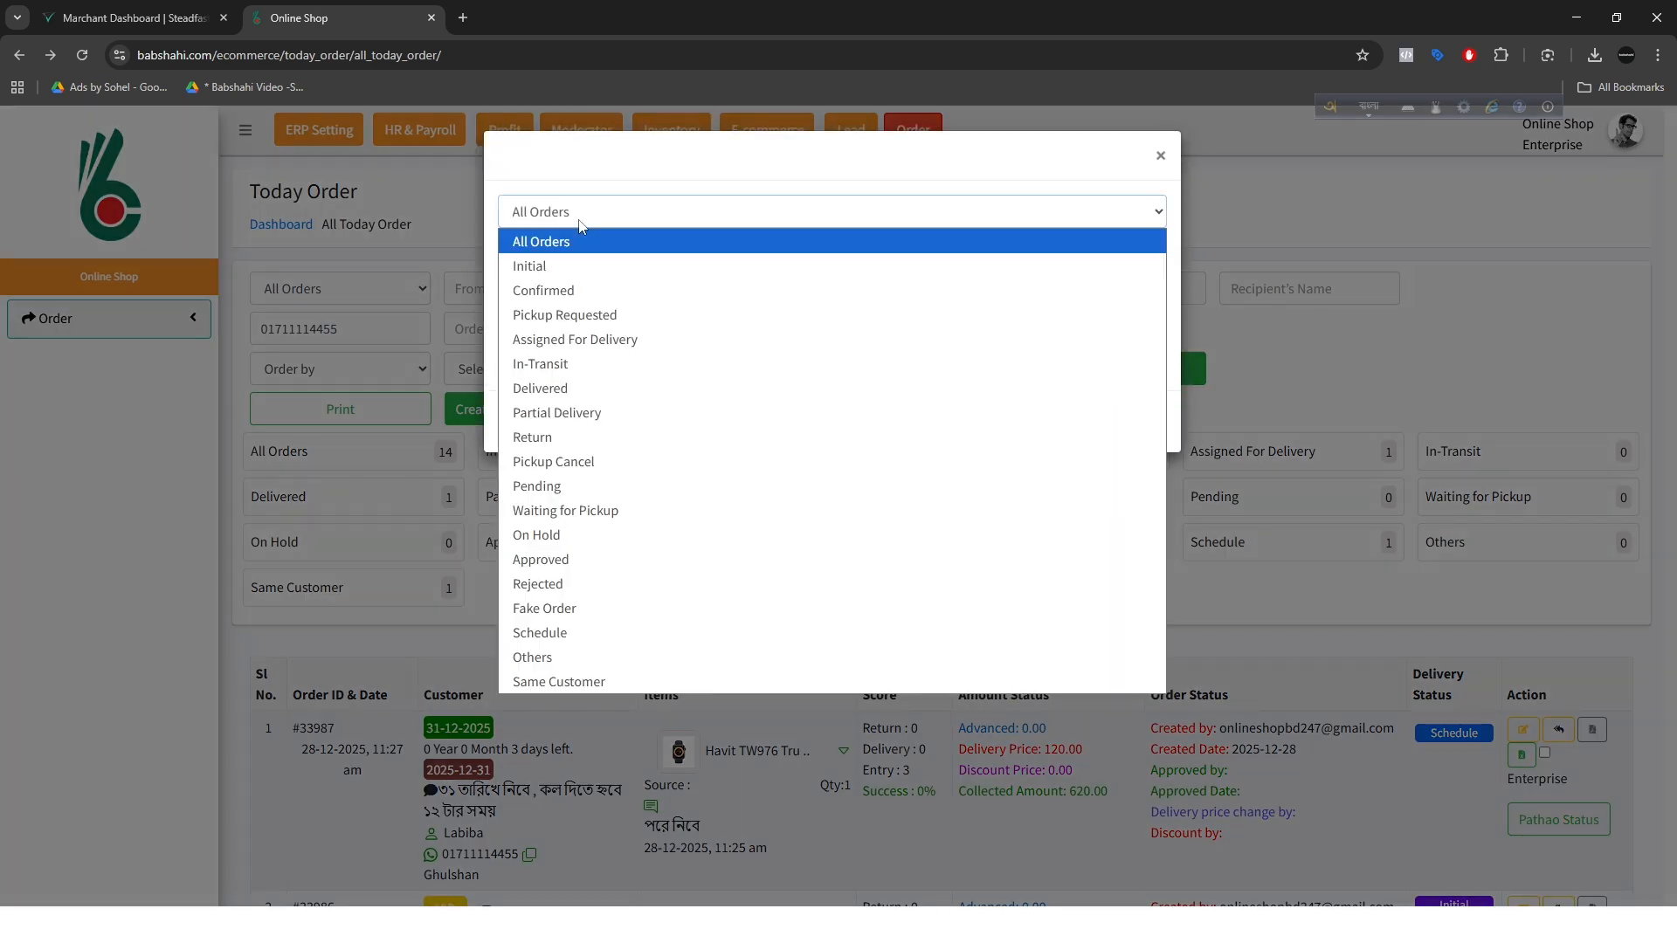
left_click(589, 608)
left_click(533, 361)
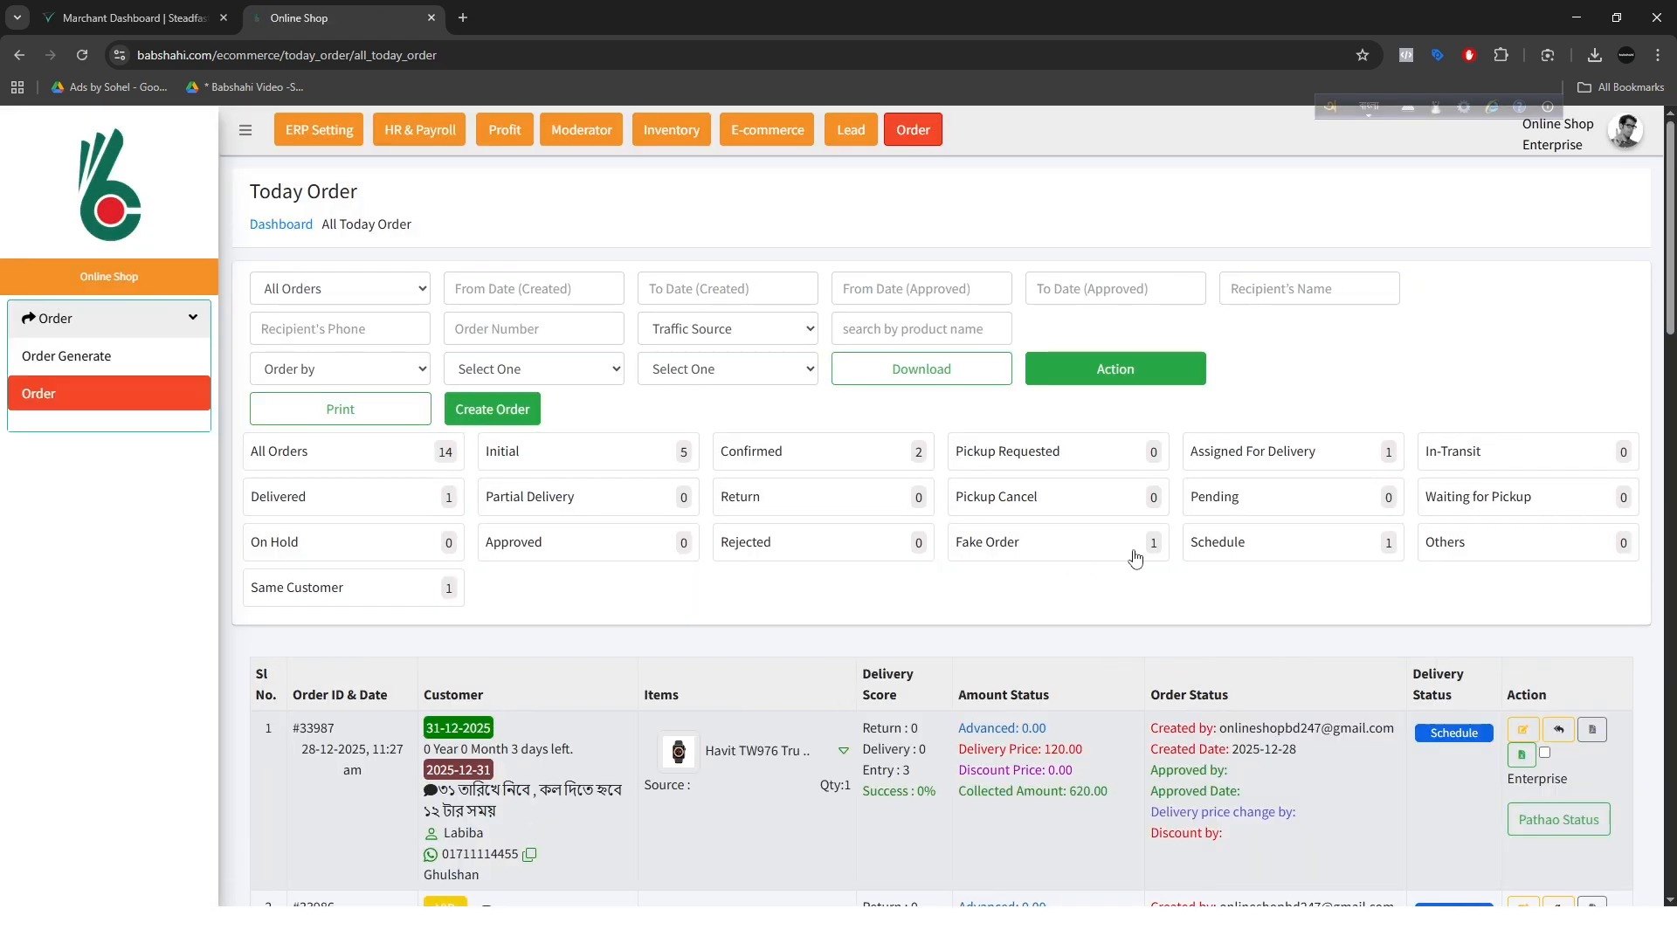
Step: Filter the order list by Fake Order, examine the flagged order and return to all orders
left_click(1132, 548)
scroll(680, 805, "down", 1)
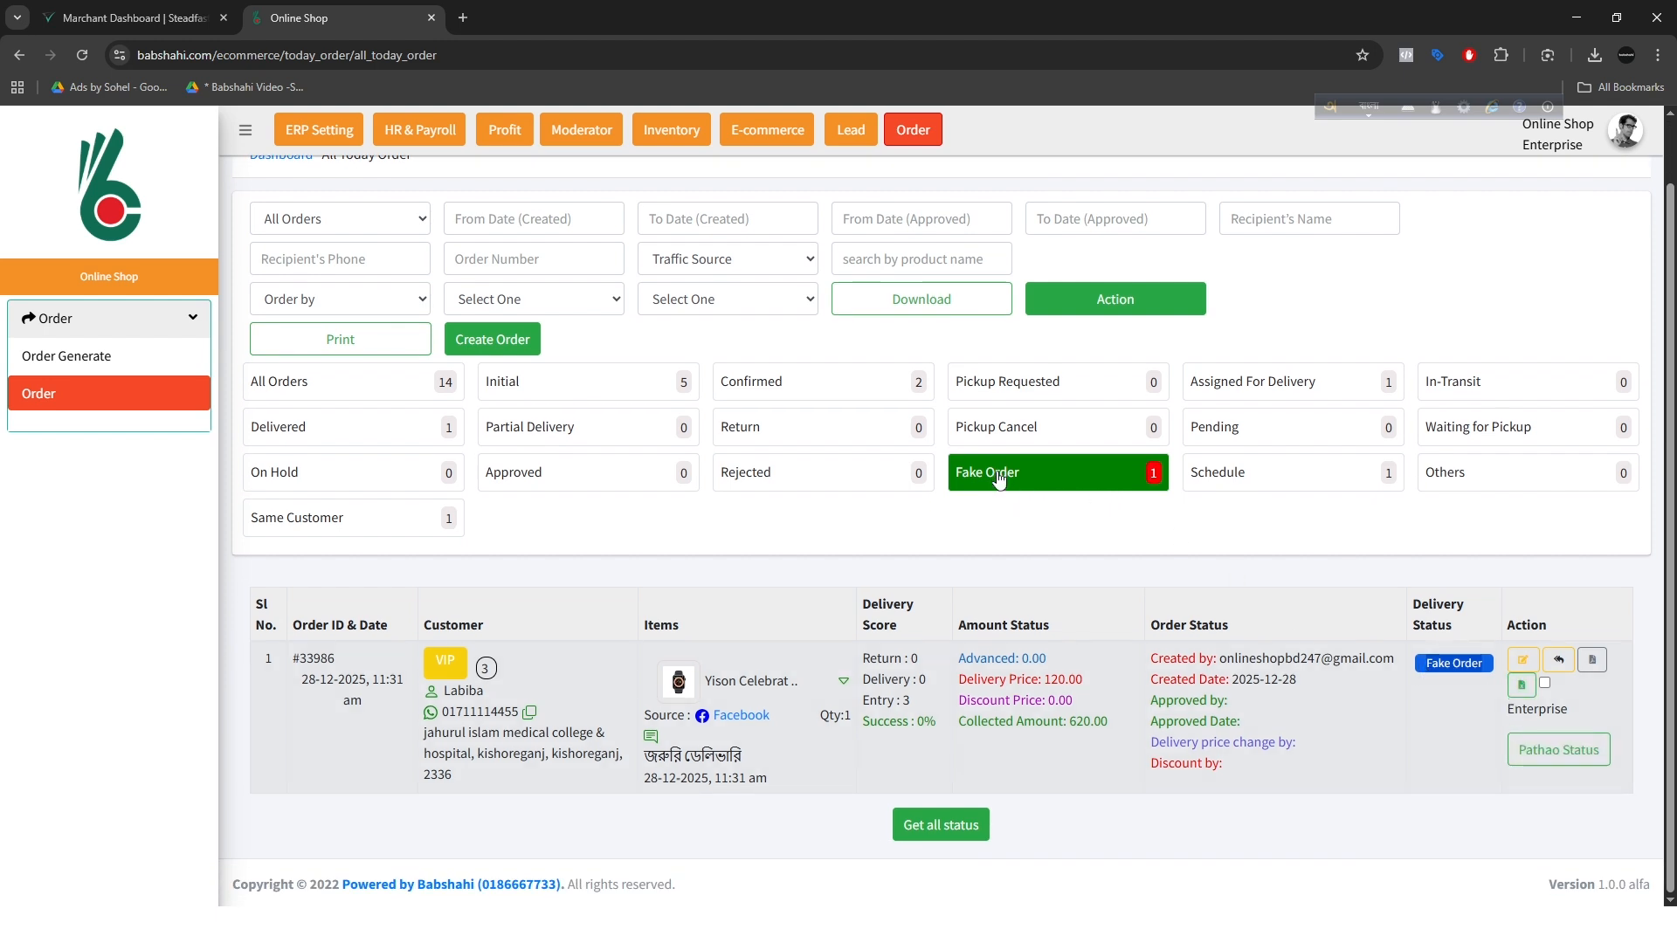
scroll(690, 528, "up", 1)
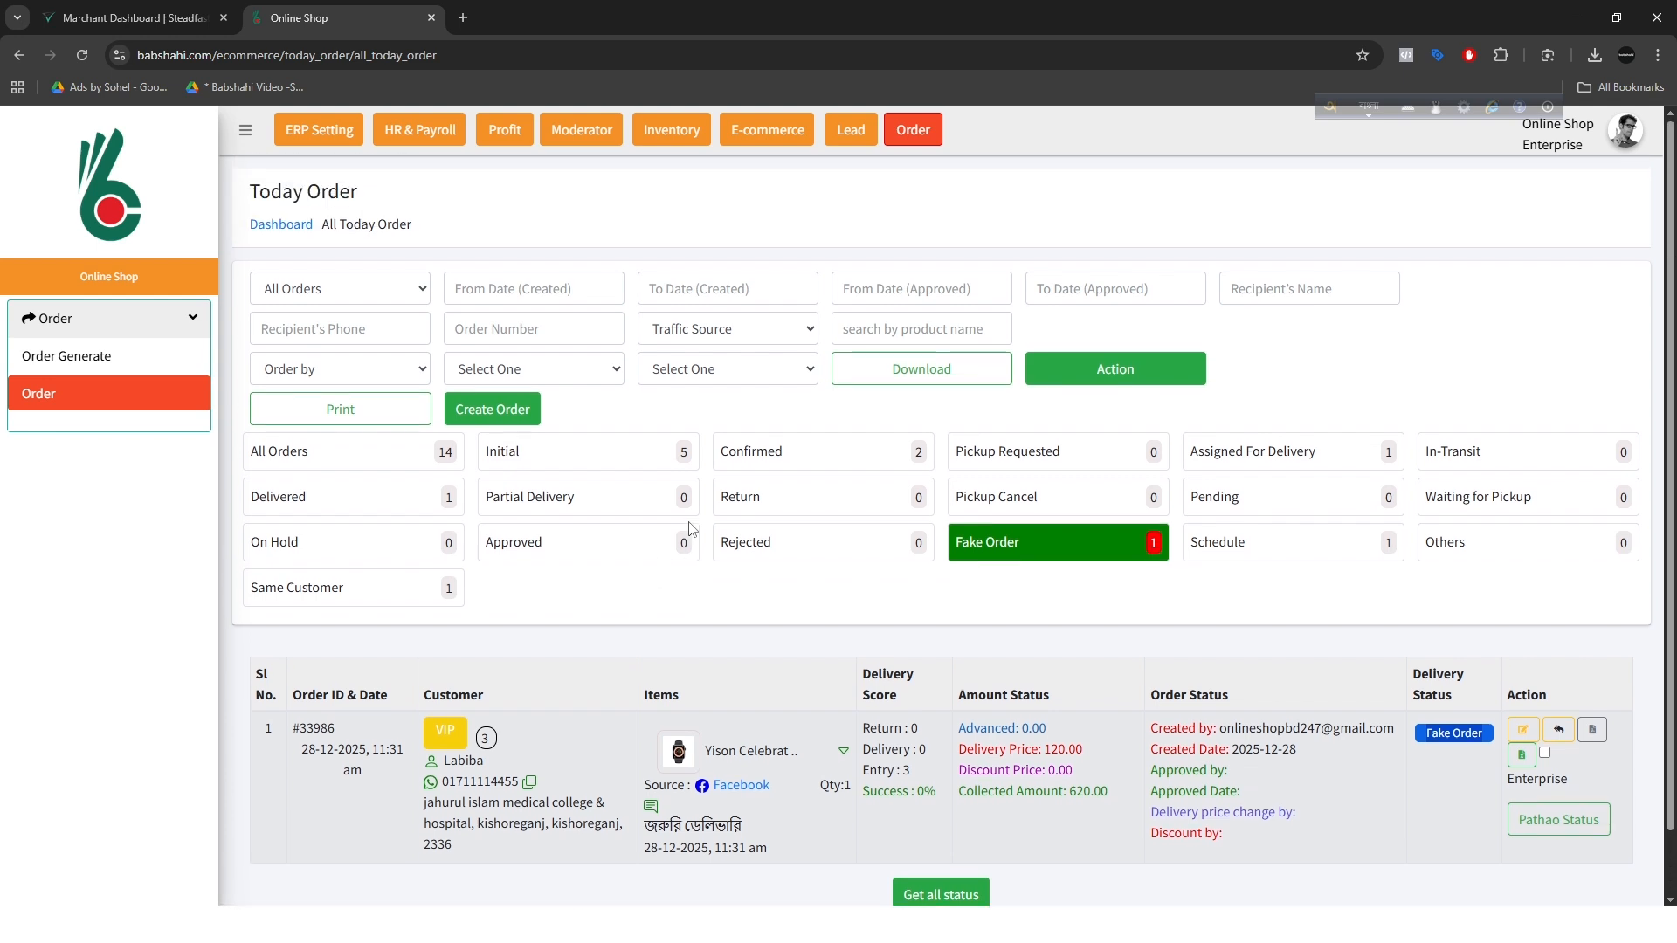
left_click(336, 456)
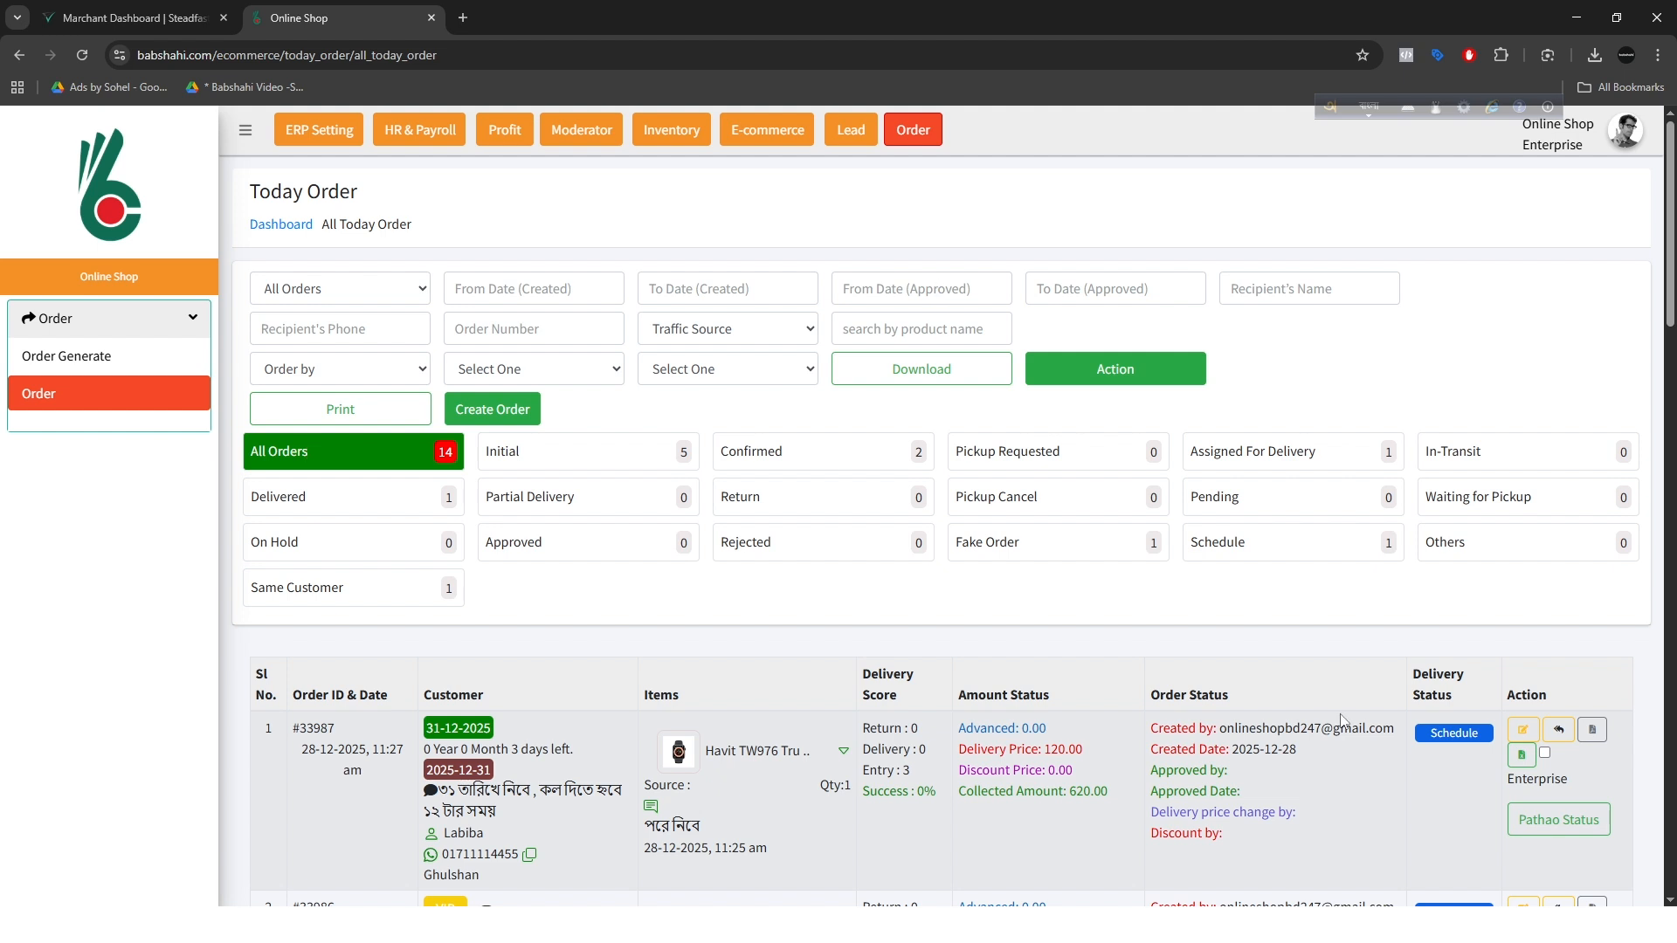
scroll(1343, 721, "down", 2)
scroll(618, 388, "up", 1)
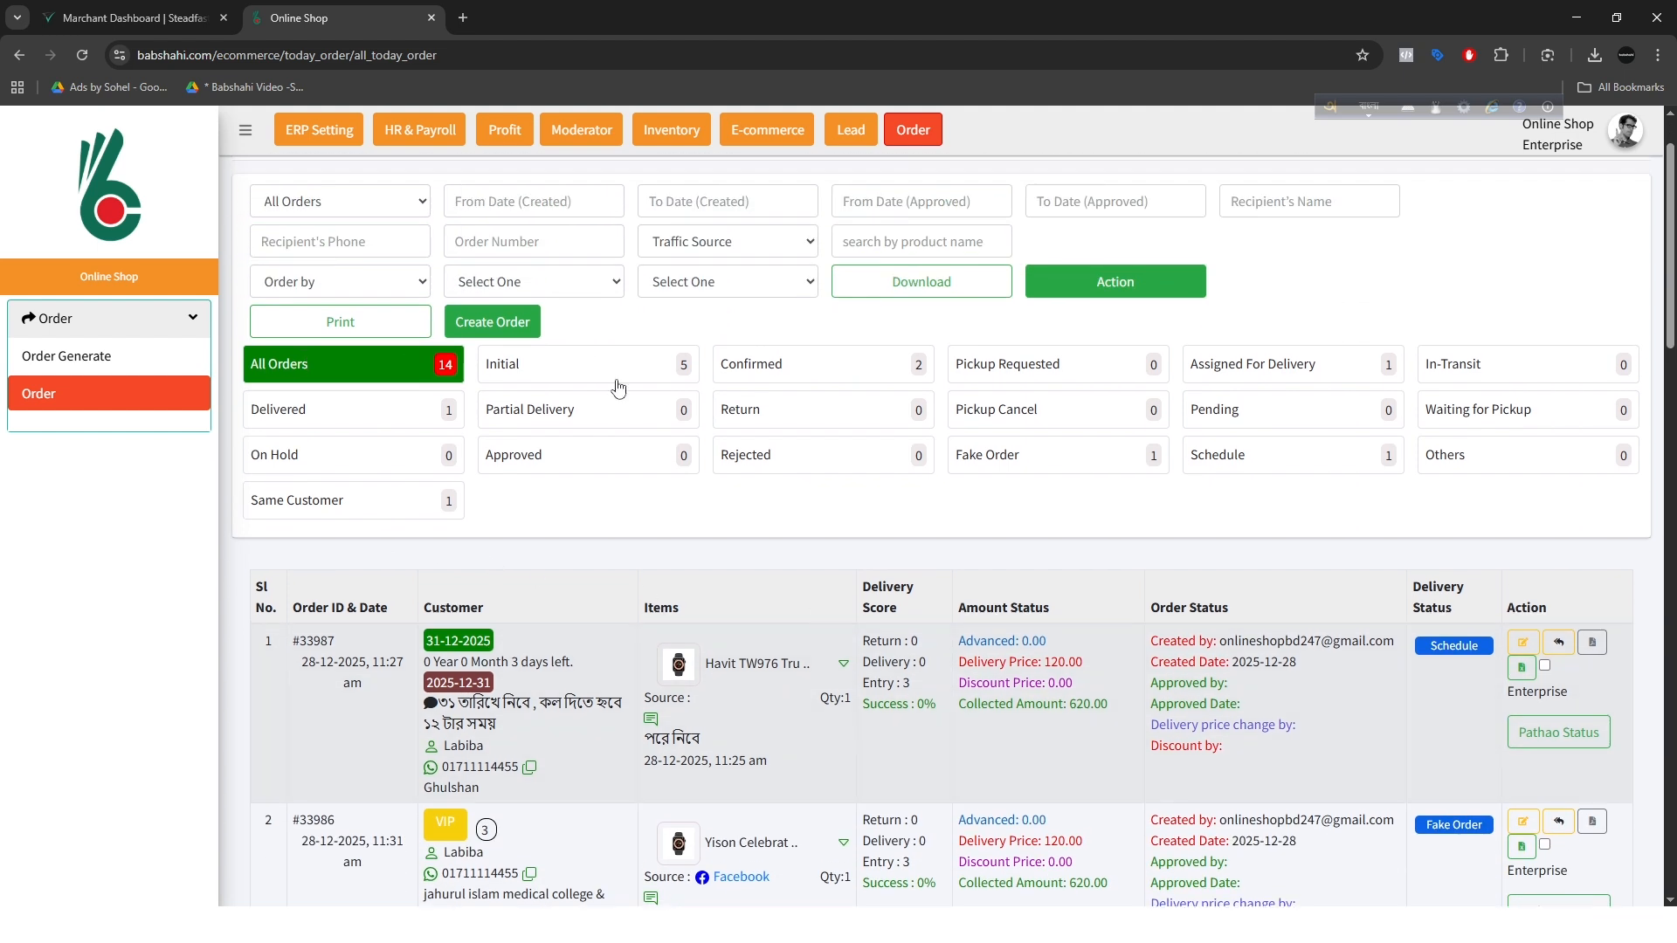
Step: Open the first order for editing and choose Nikunja from the branch and schedule options below its comment field
left_click(1525, 647)
scroll(715, 619, "down", 5)
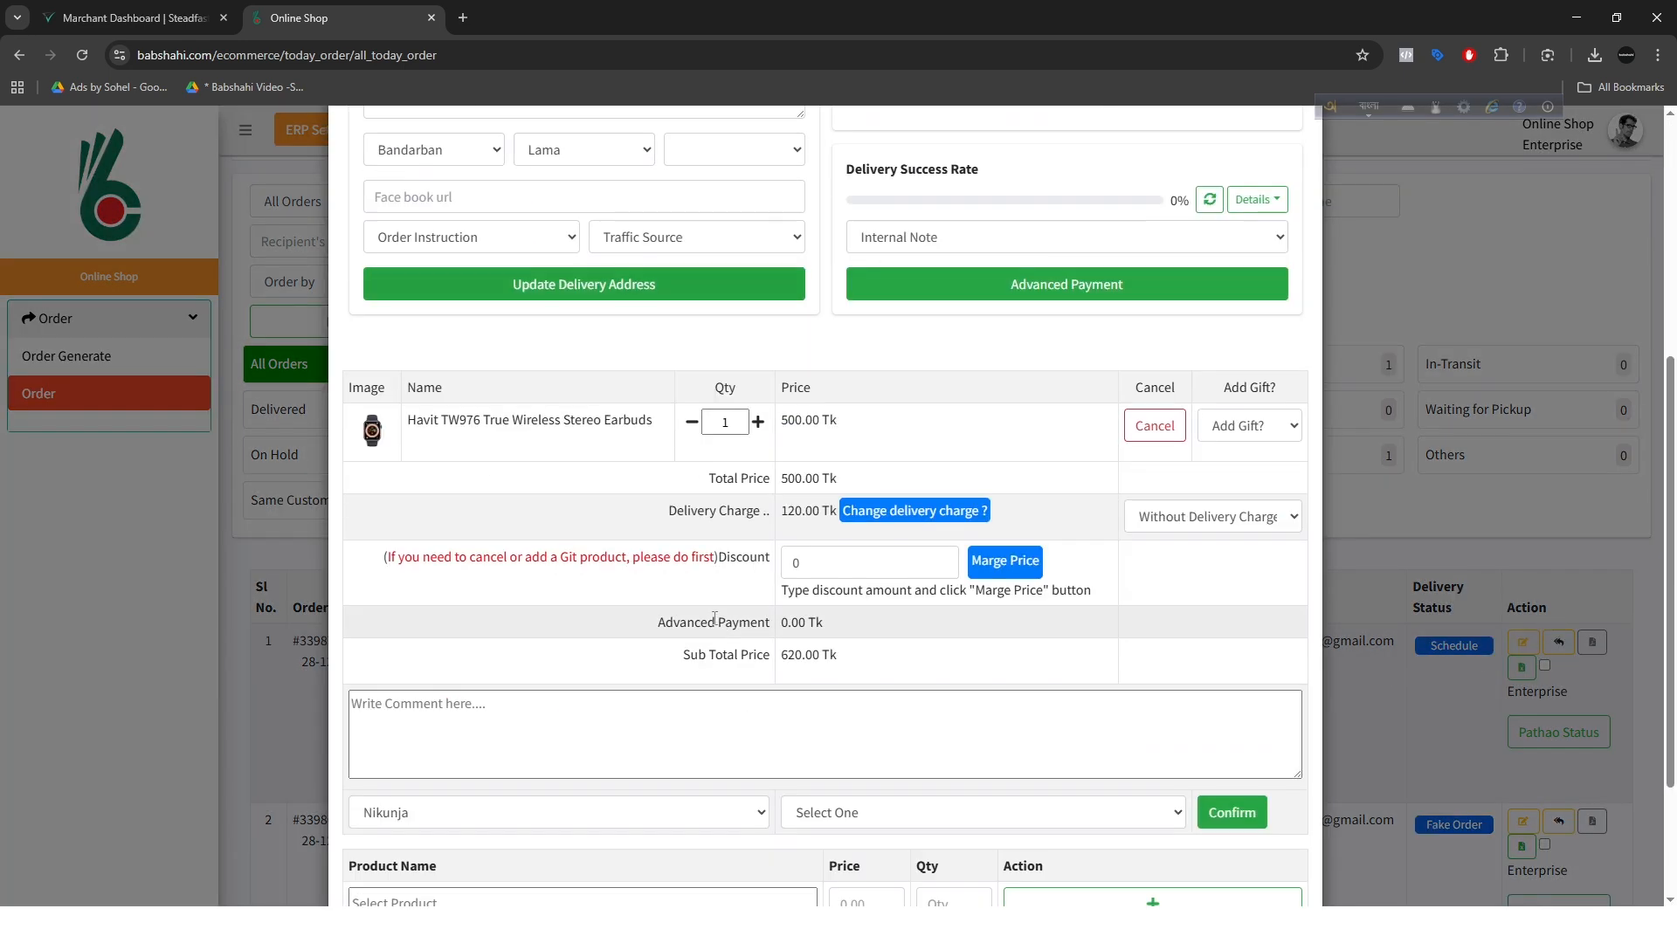
scroll(714, 618, "down", 3)
left_click(517, 622)
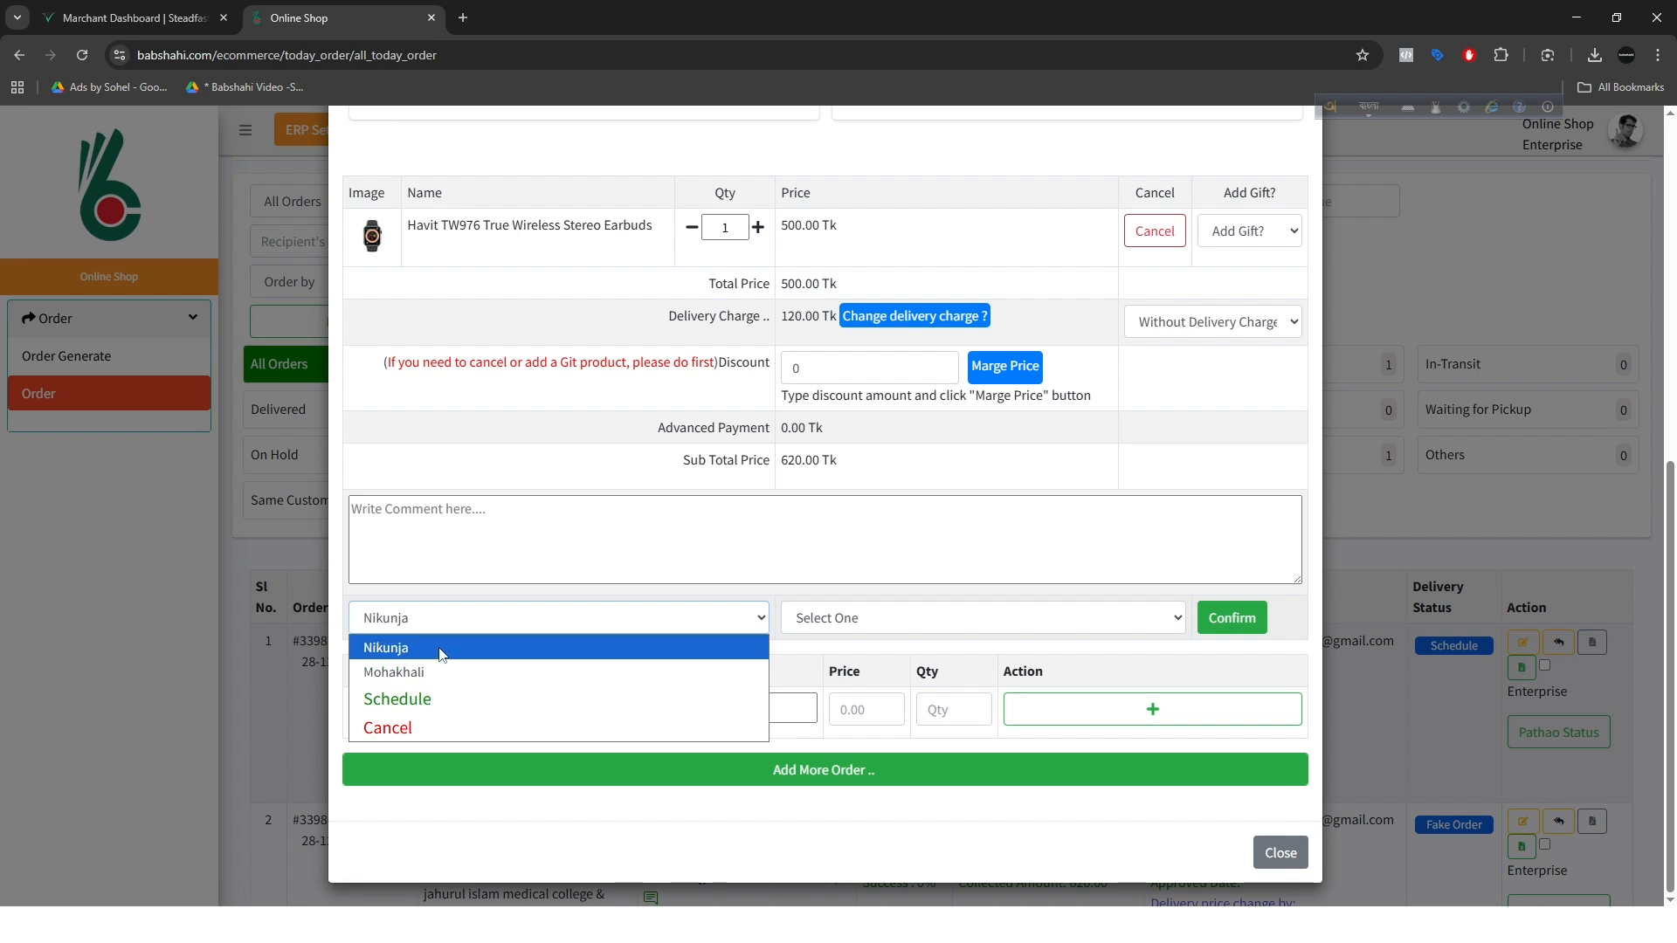
left_click(441, 651)
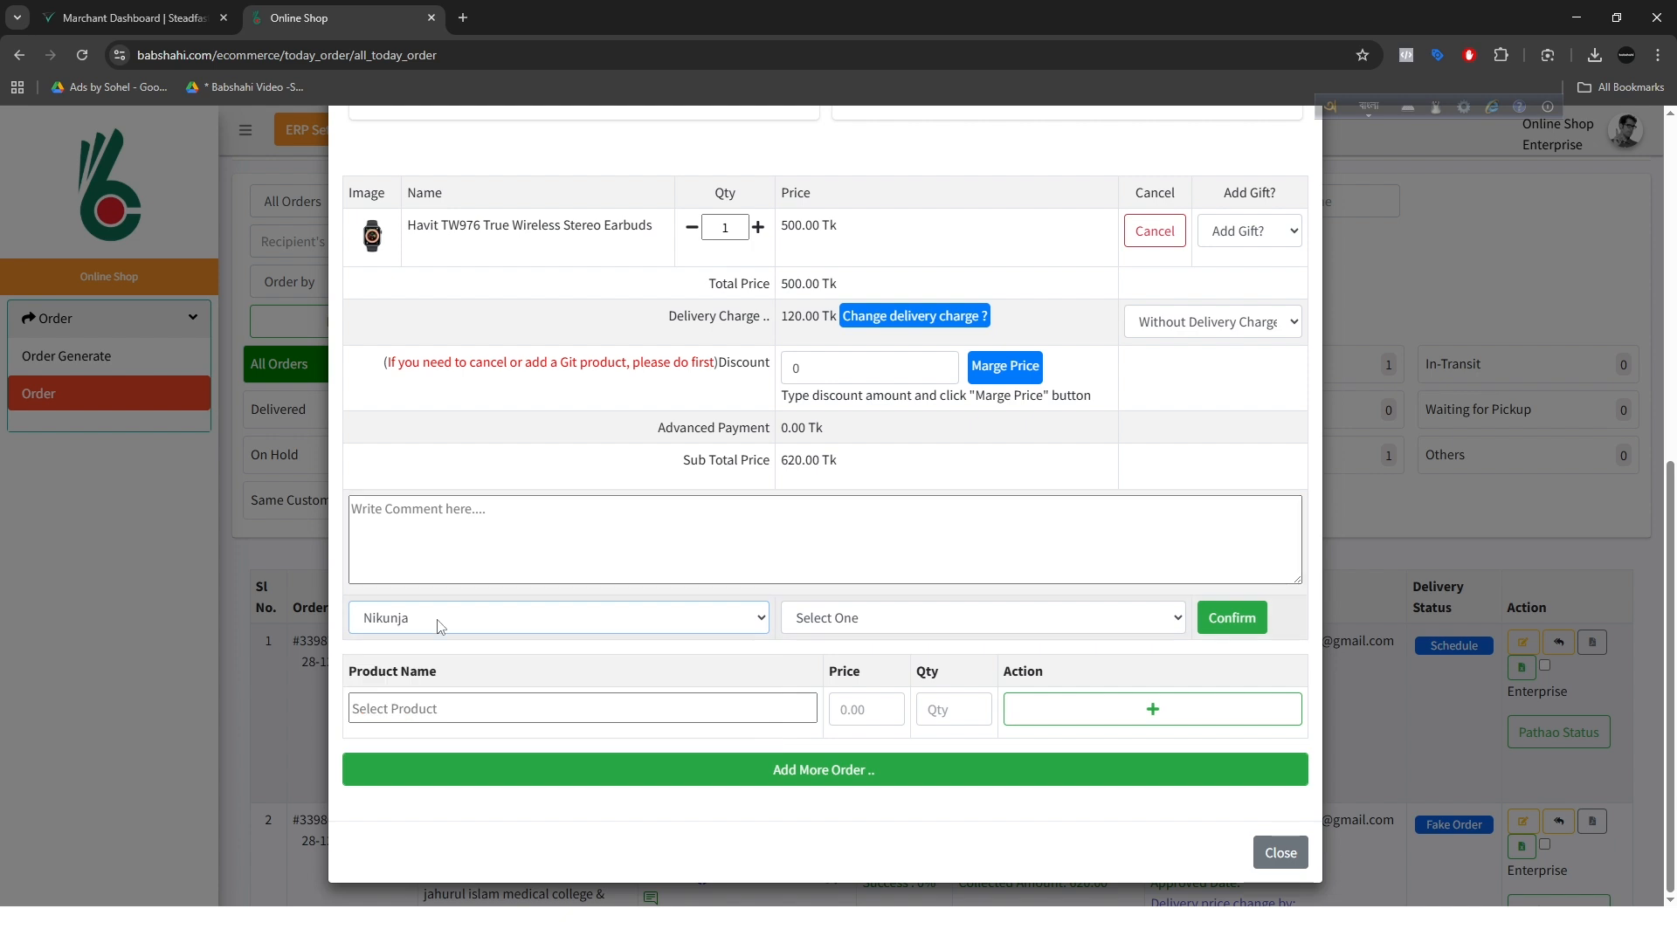
left_click(442, 622)
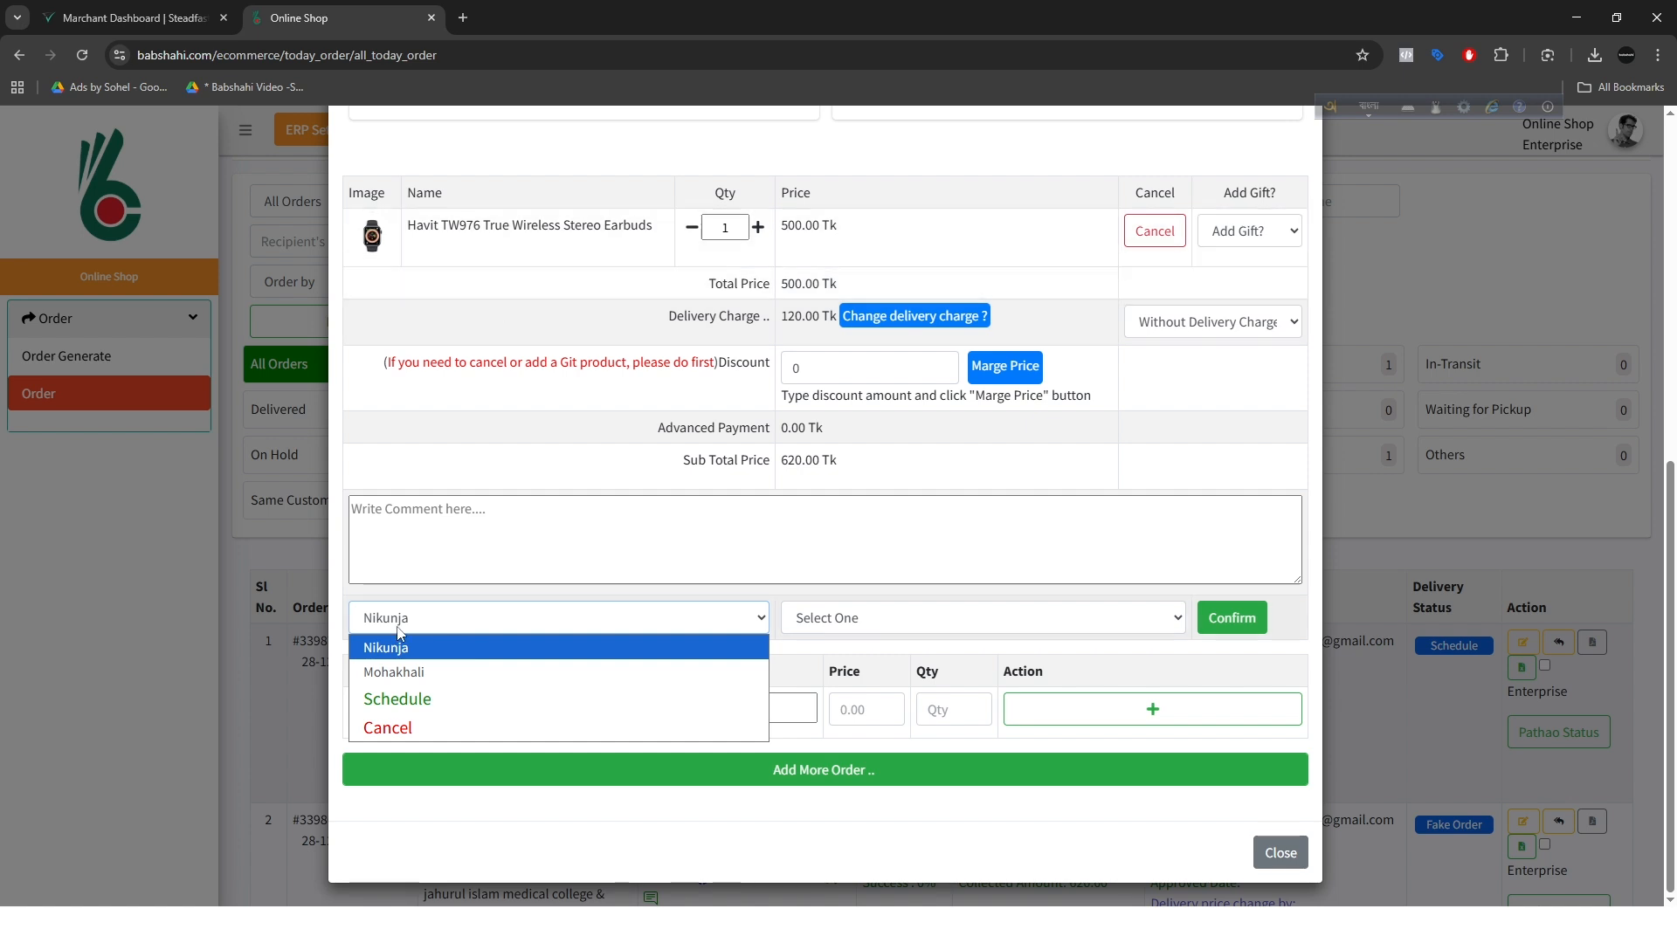
left_click(411, 654)
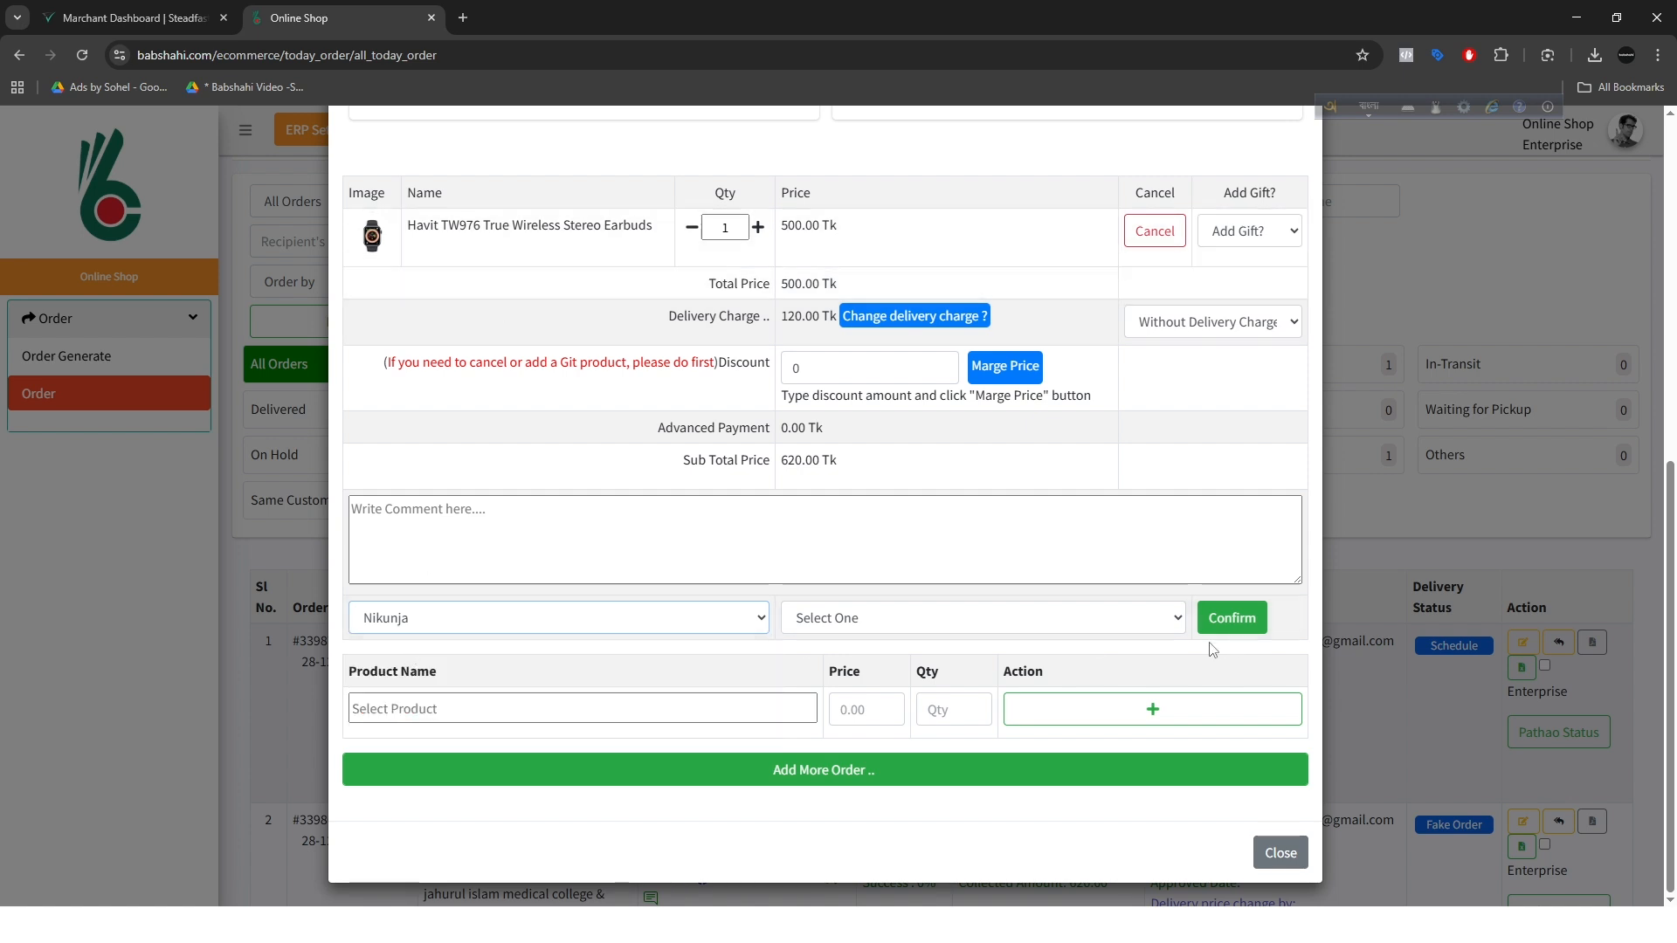
Step: Review the delivery service options for the order and select Own
left_click(883, 626)
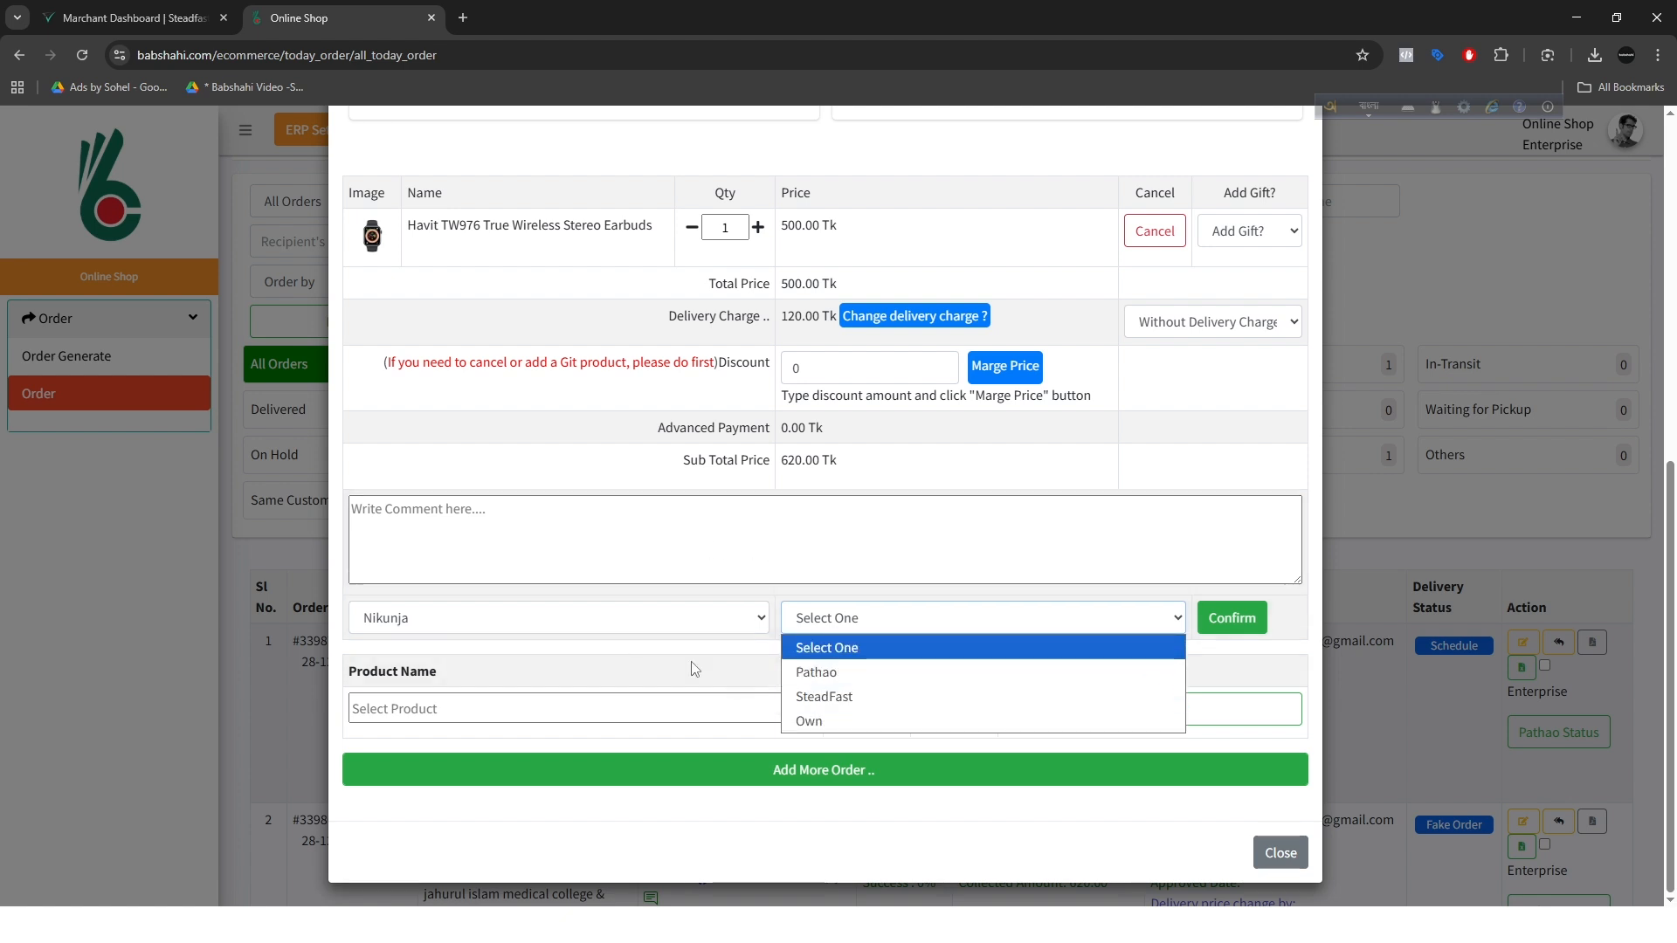
left_click(829, 724)
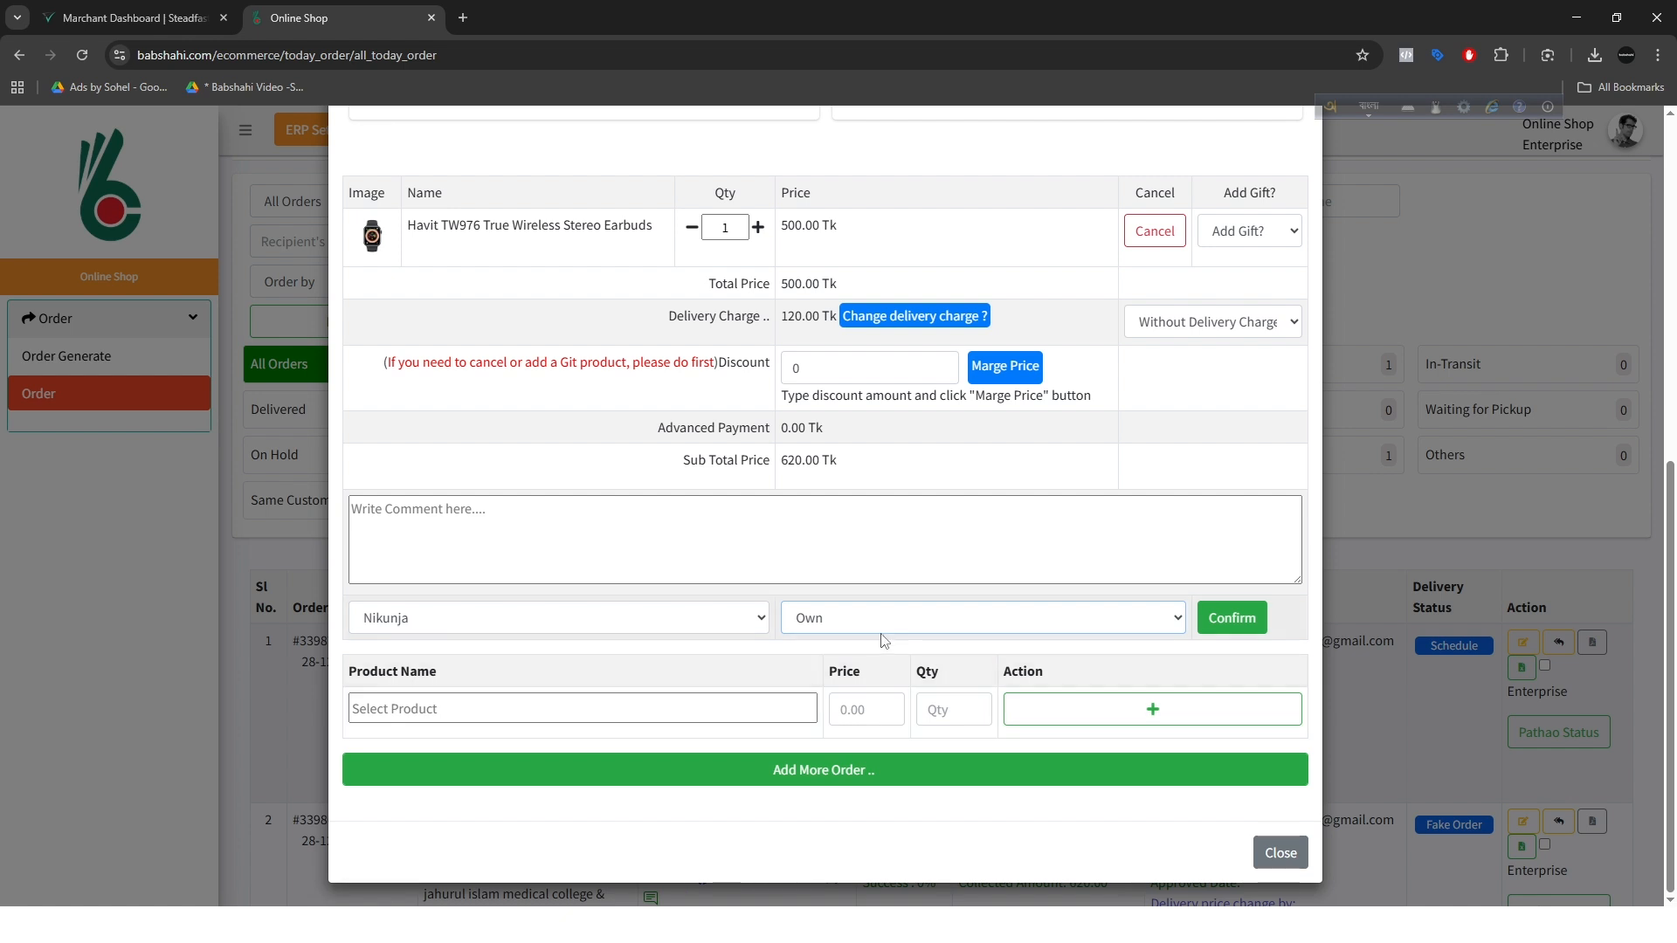
left_click(812, 627)
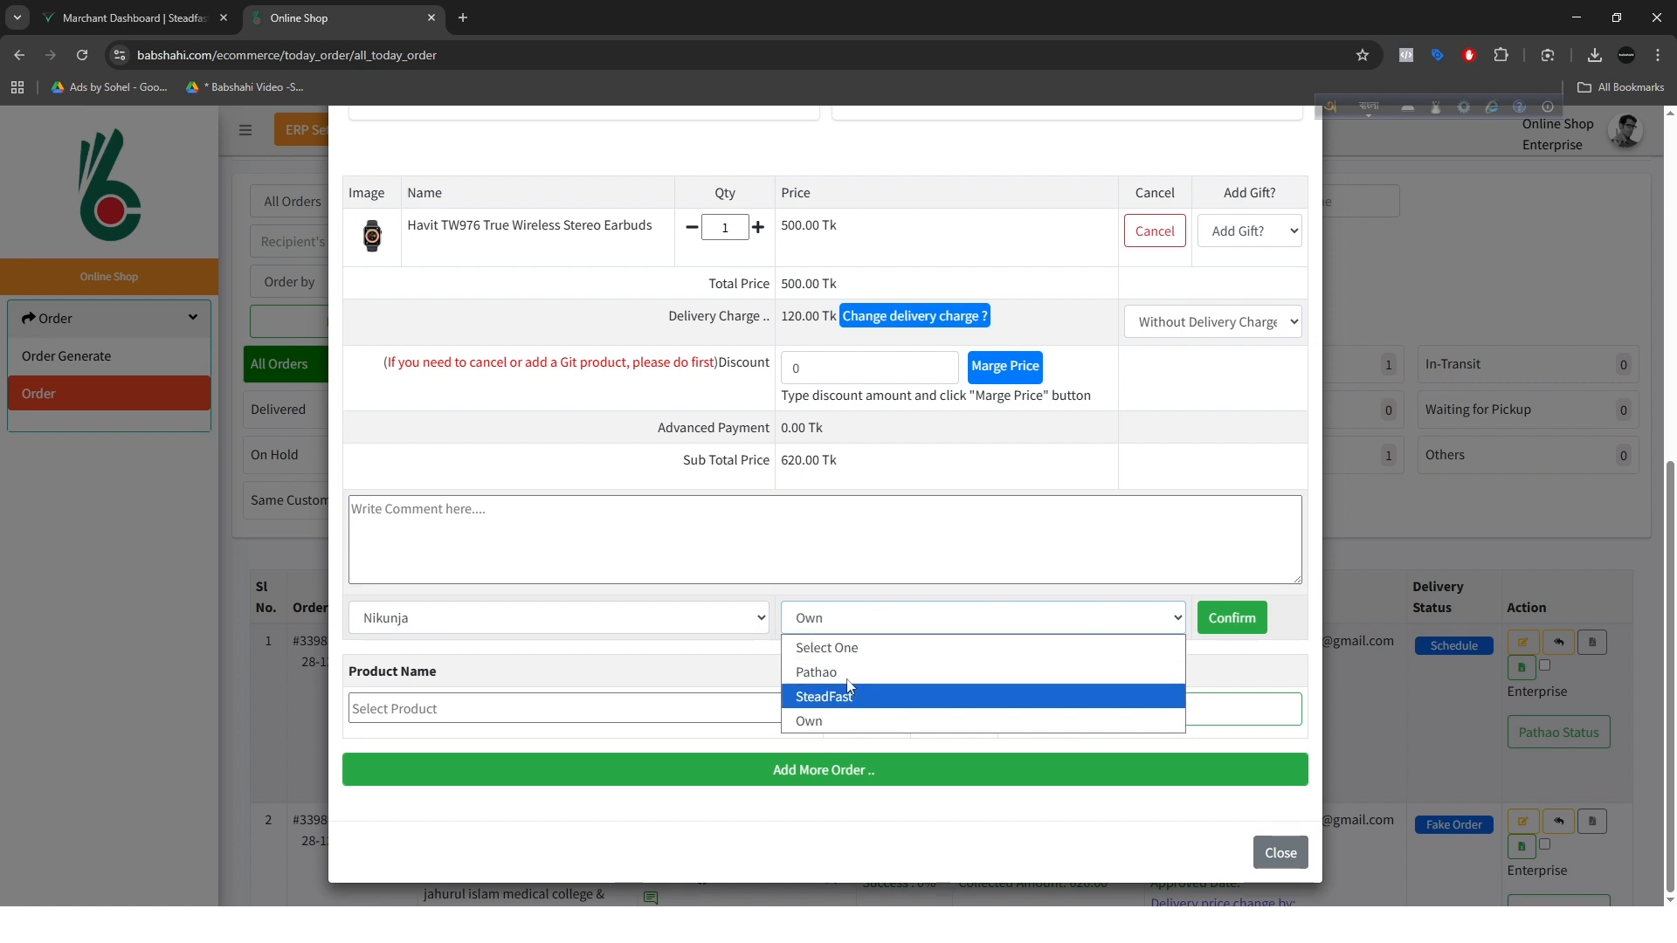
left_click(845, 722)
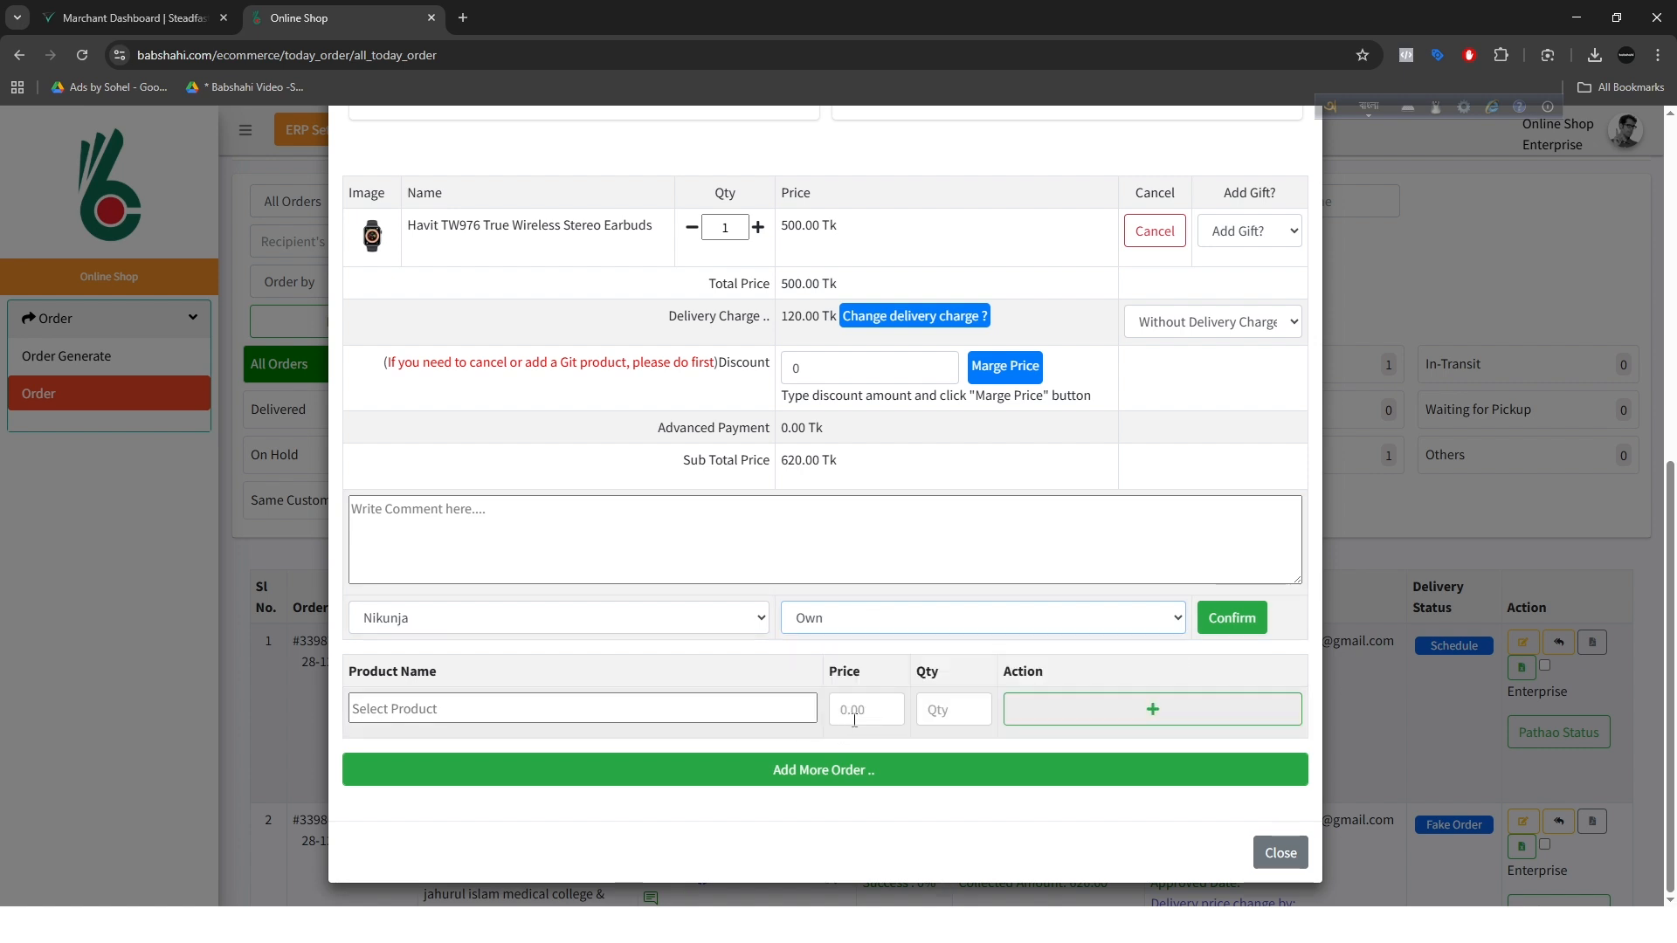
Step: Confirm the first order with its chosen branch and delivery service, and review its entry in the order list
left_click(1242, 627)
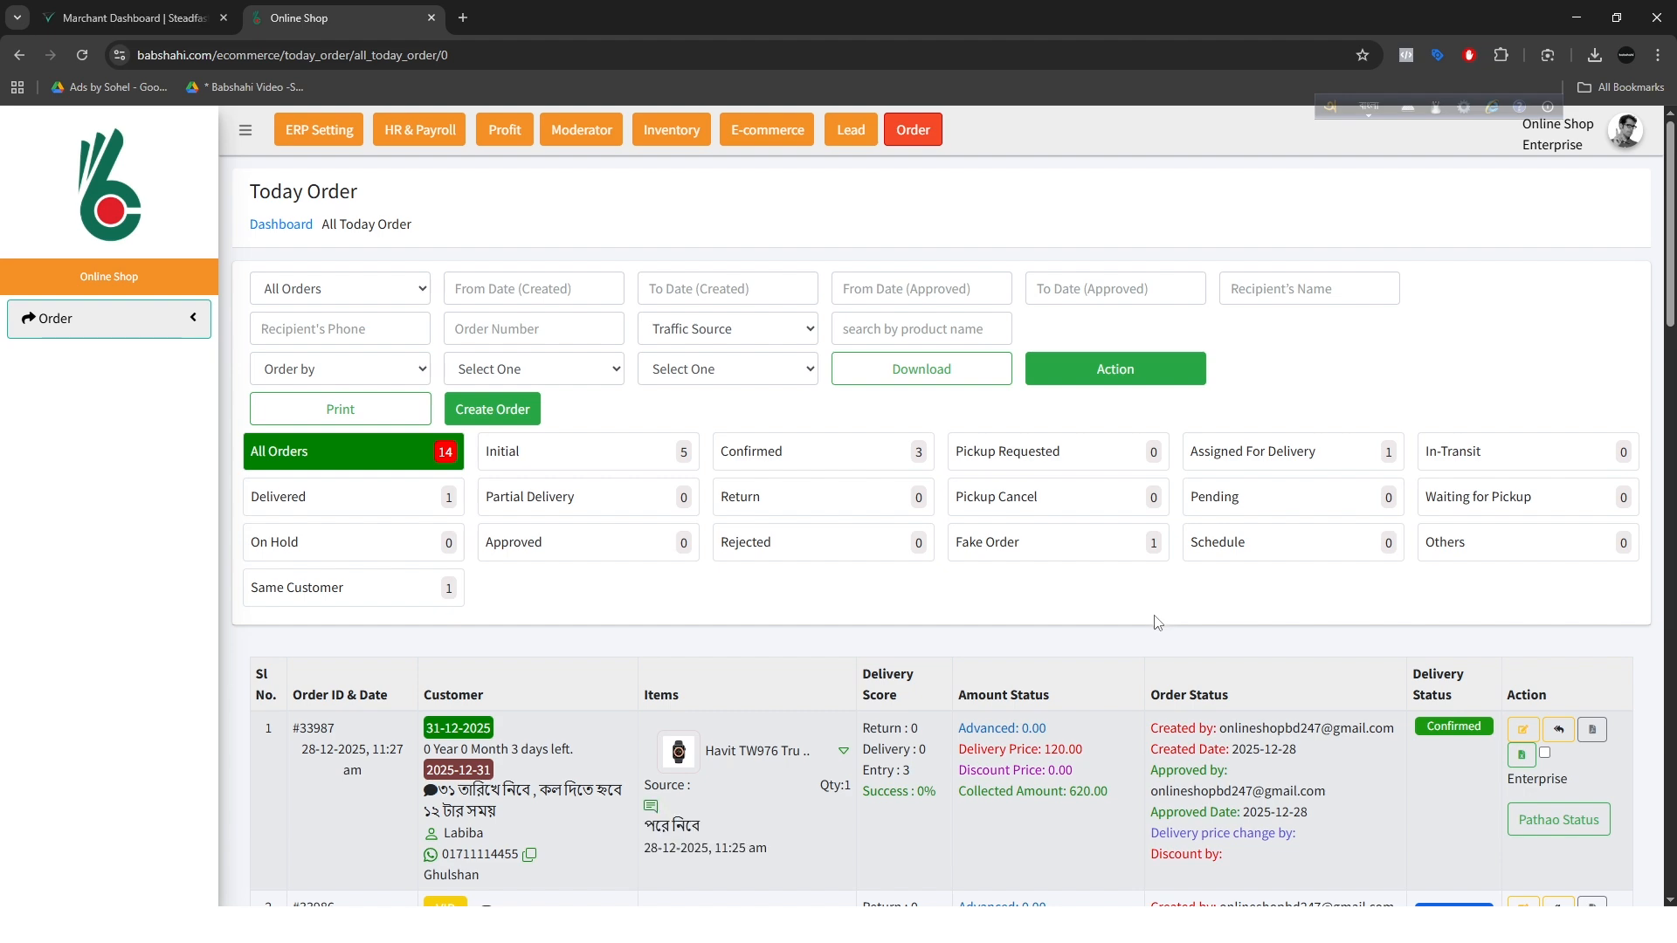
scroll(1137, 636, "down", 1)
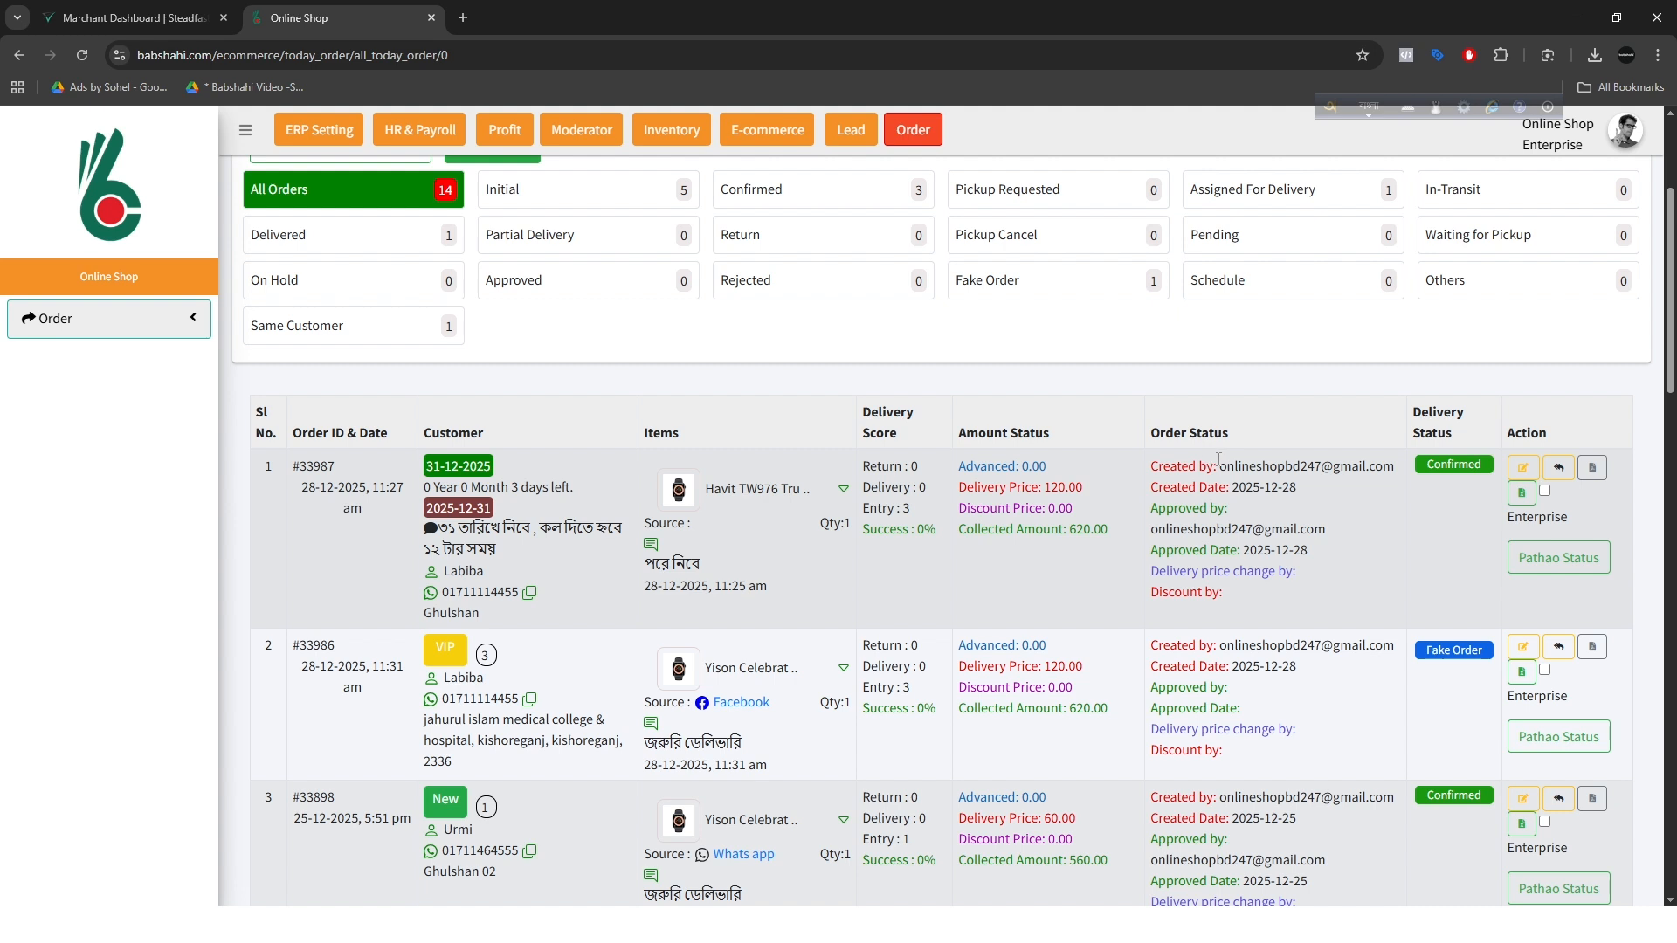
scroll(1218, 458, "up", 1)
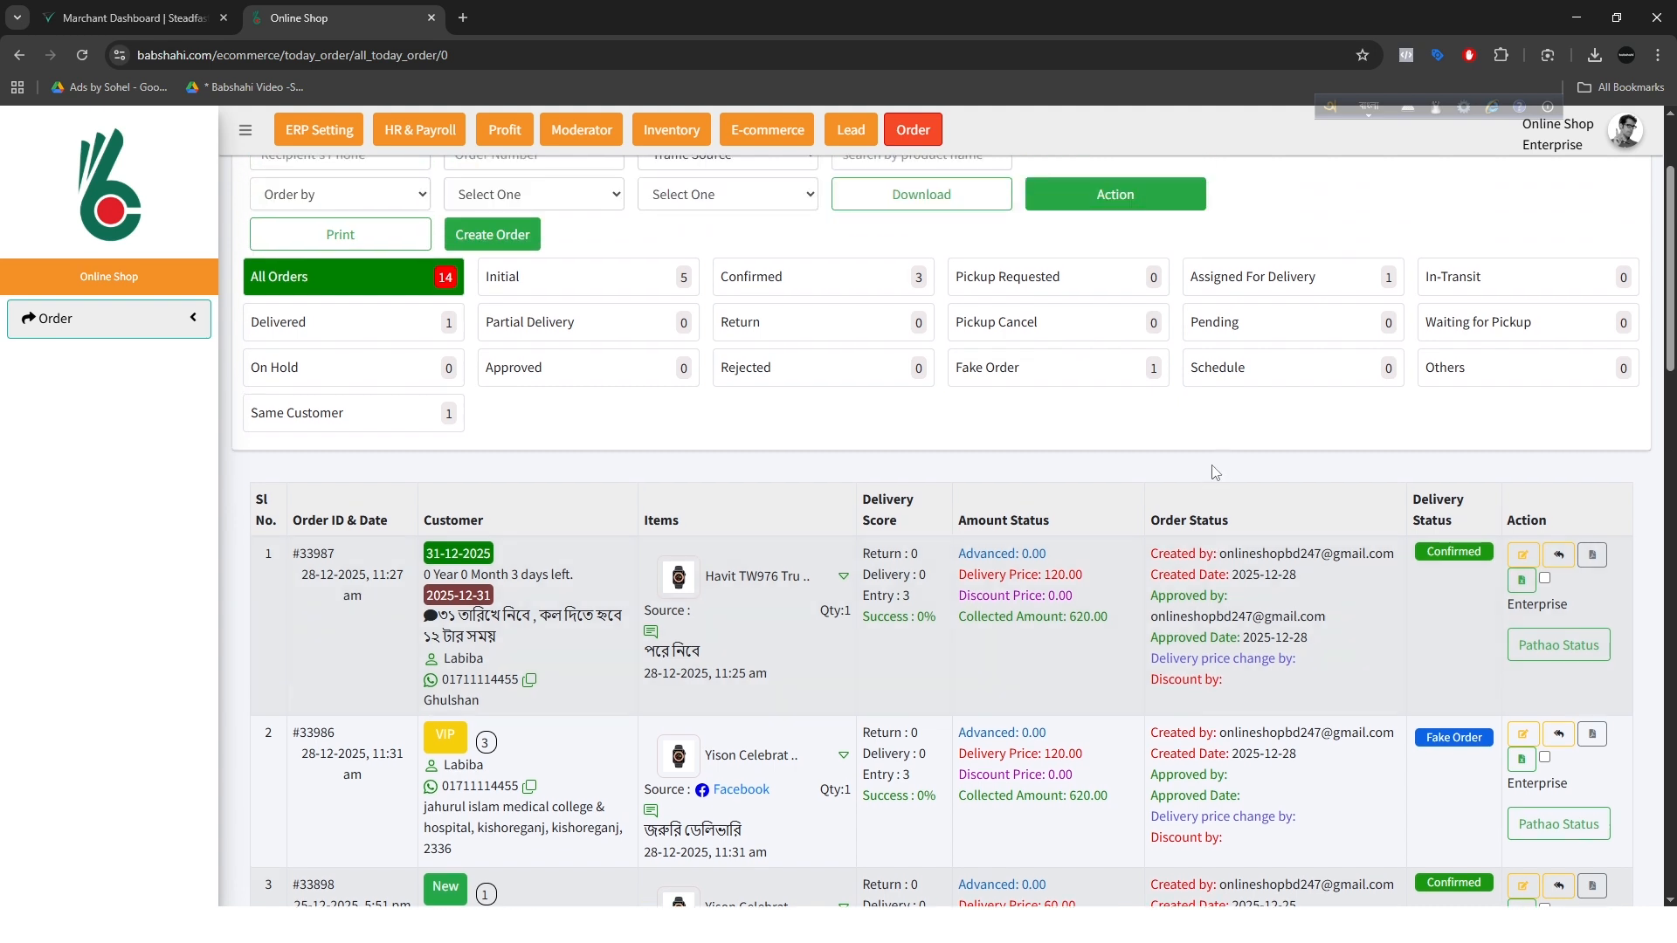
scroll(762, 664, "up", 2)
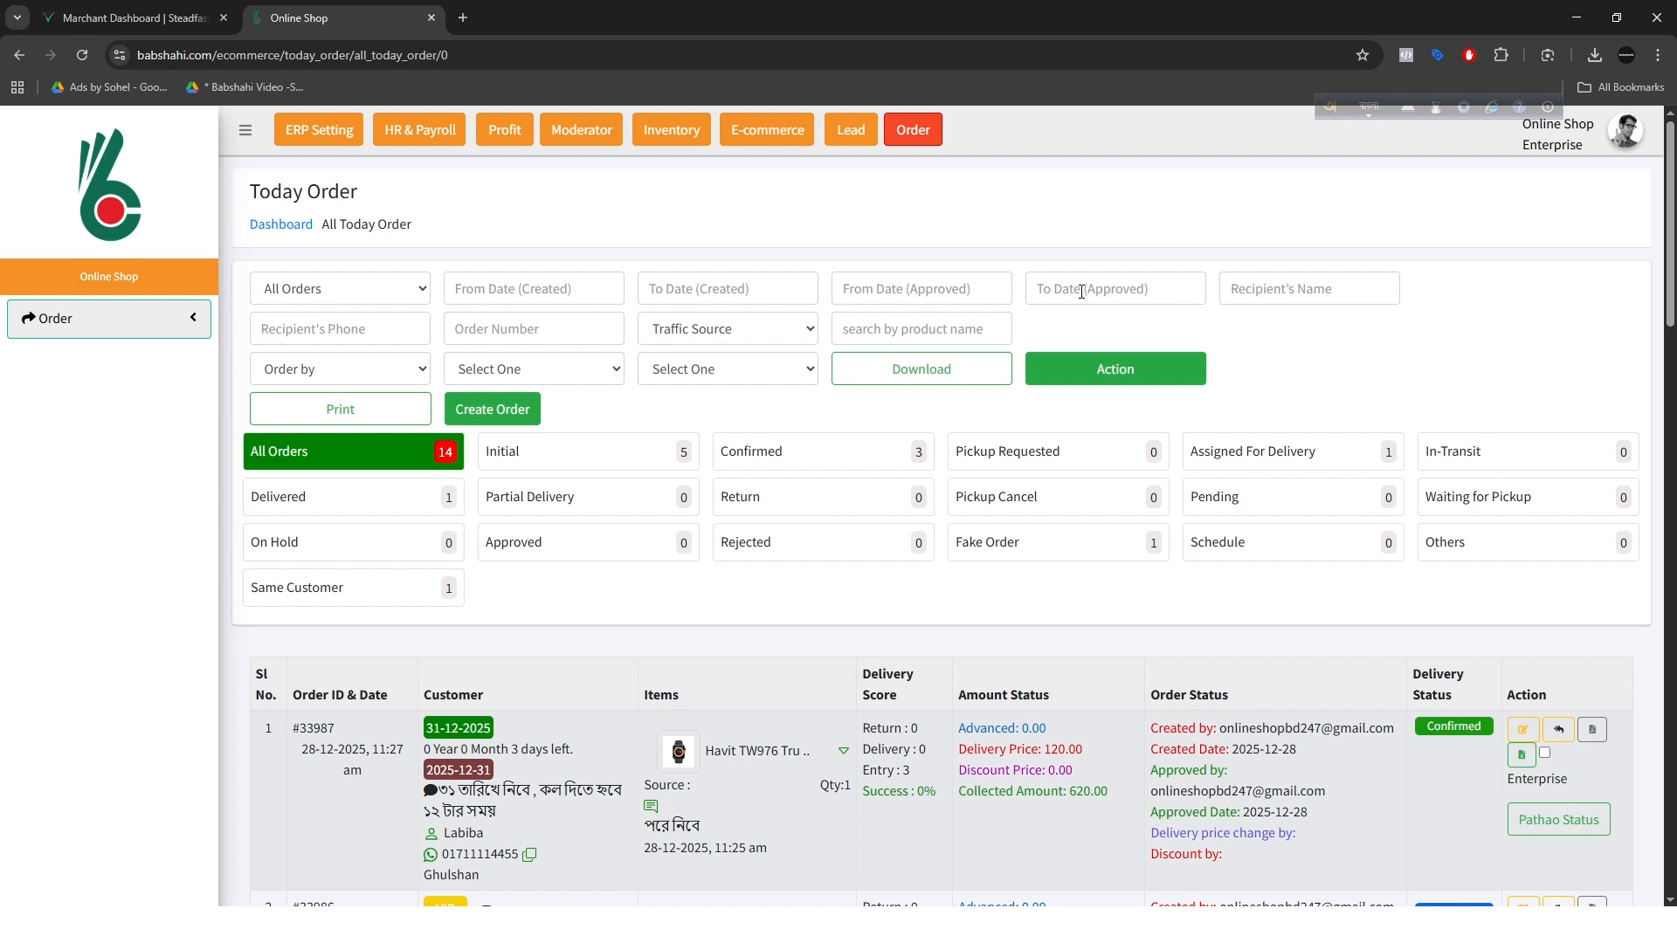
Step: Filter the orders by approval date from 2025-12-28 to 2025-12-28
left_click(912, 295)
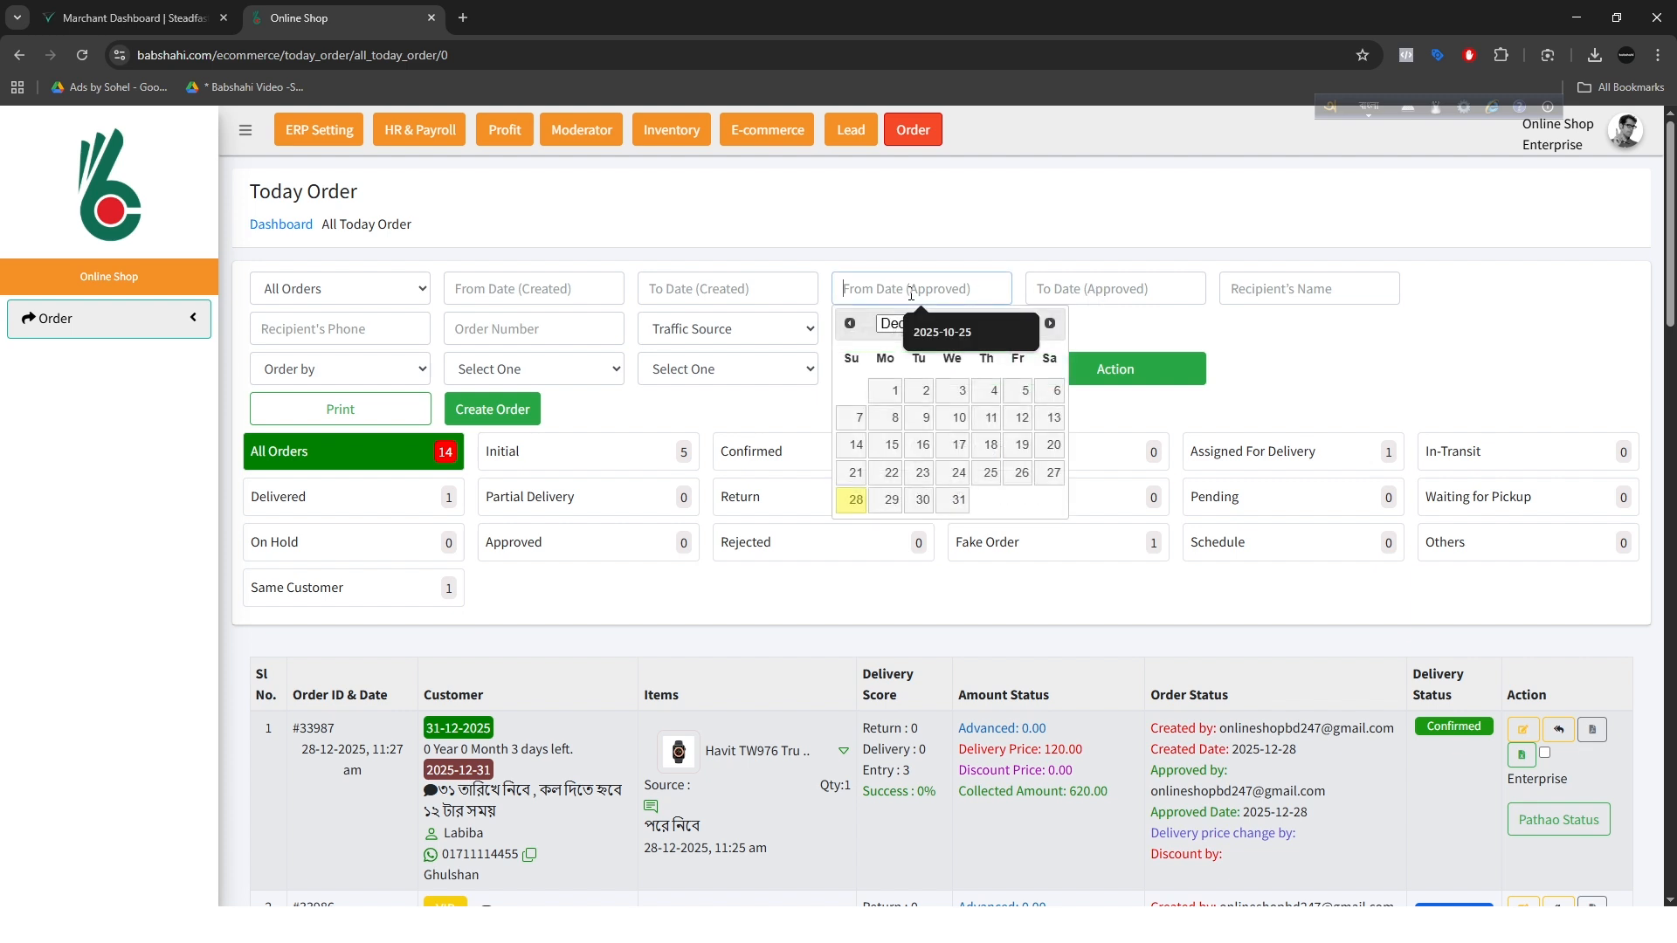
left_click(855, 499)
left_click(1092, 291)
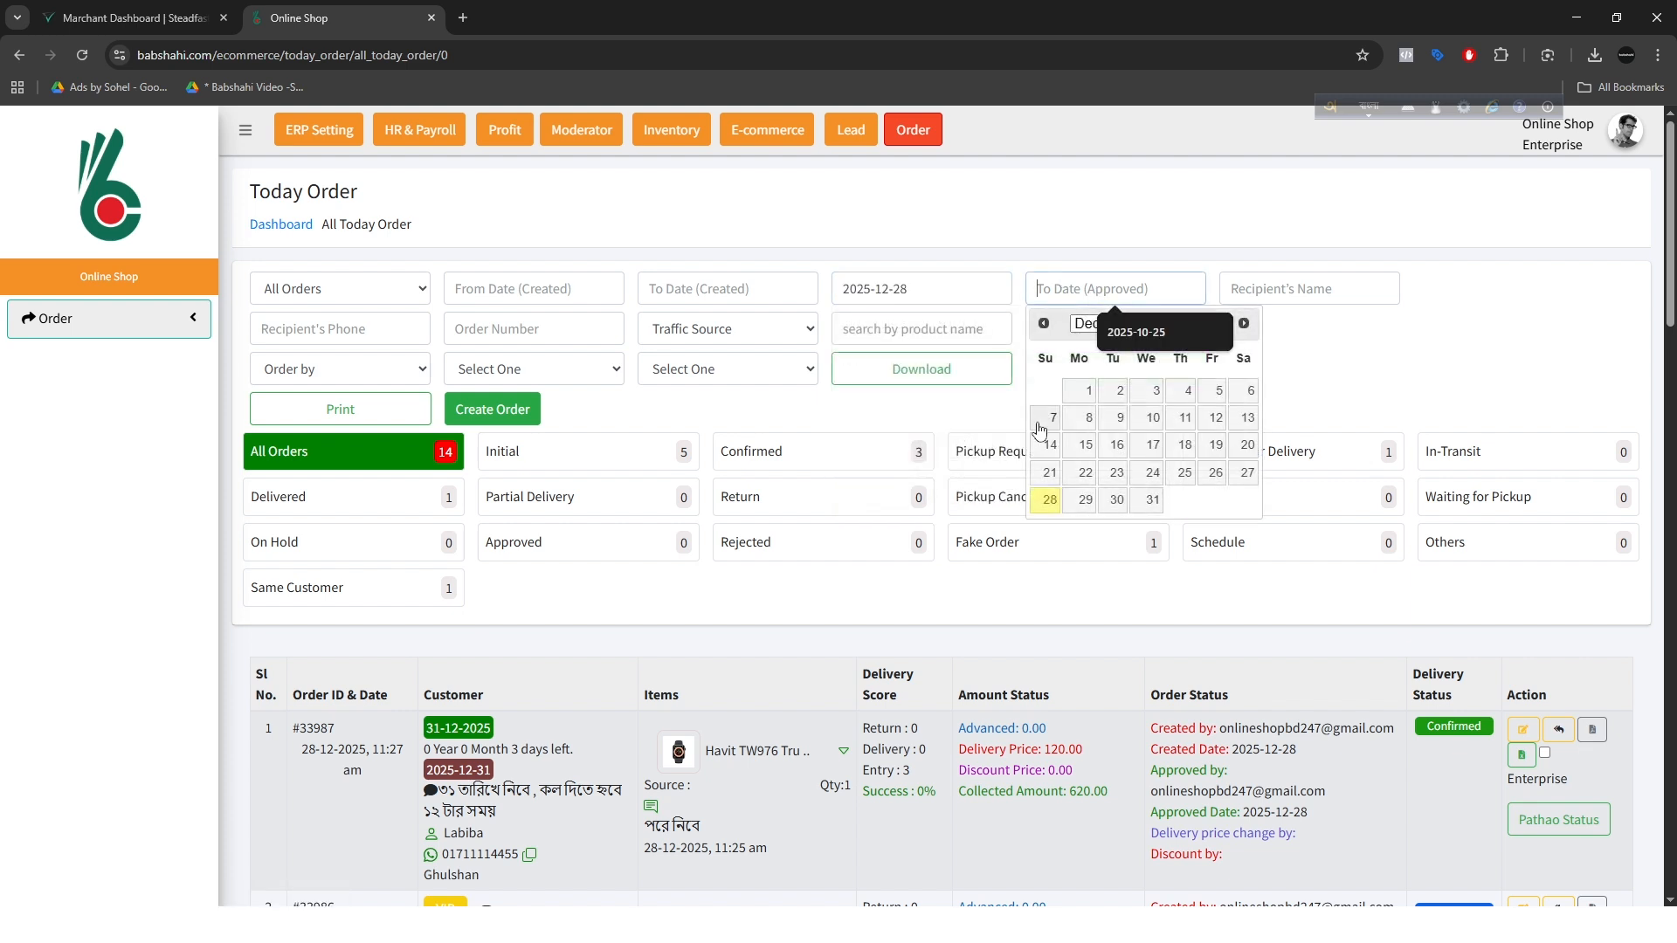
left_click(1051, 500)
Step: Download the filtered orders as a PDF invoice
left_click(559, 370)
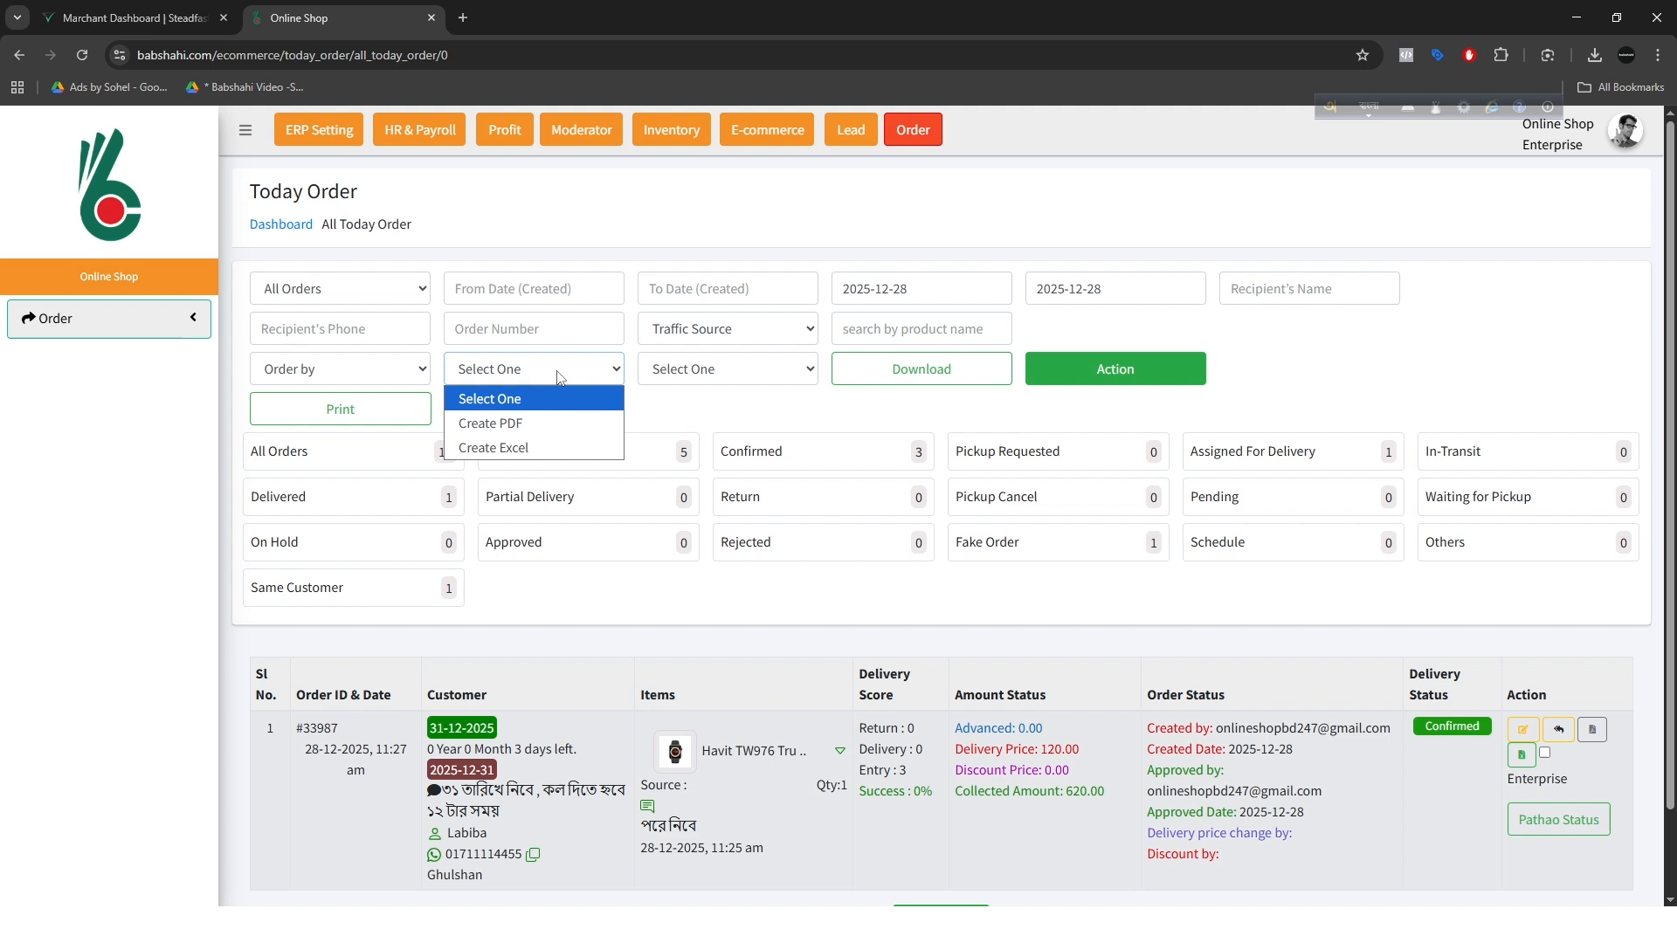
left_click(530, 424)
left_click(719, 371)
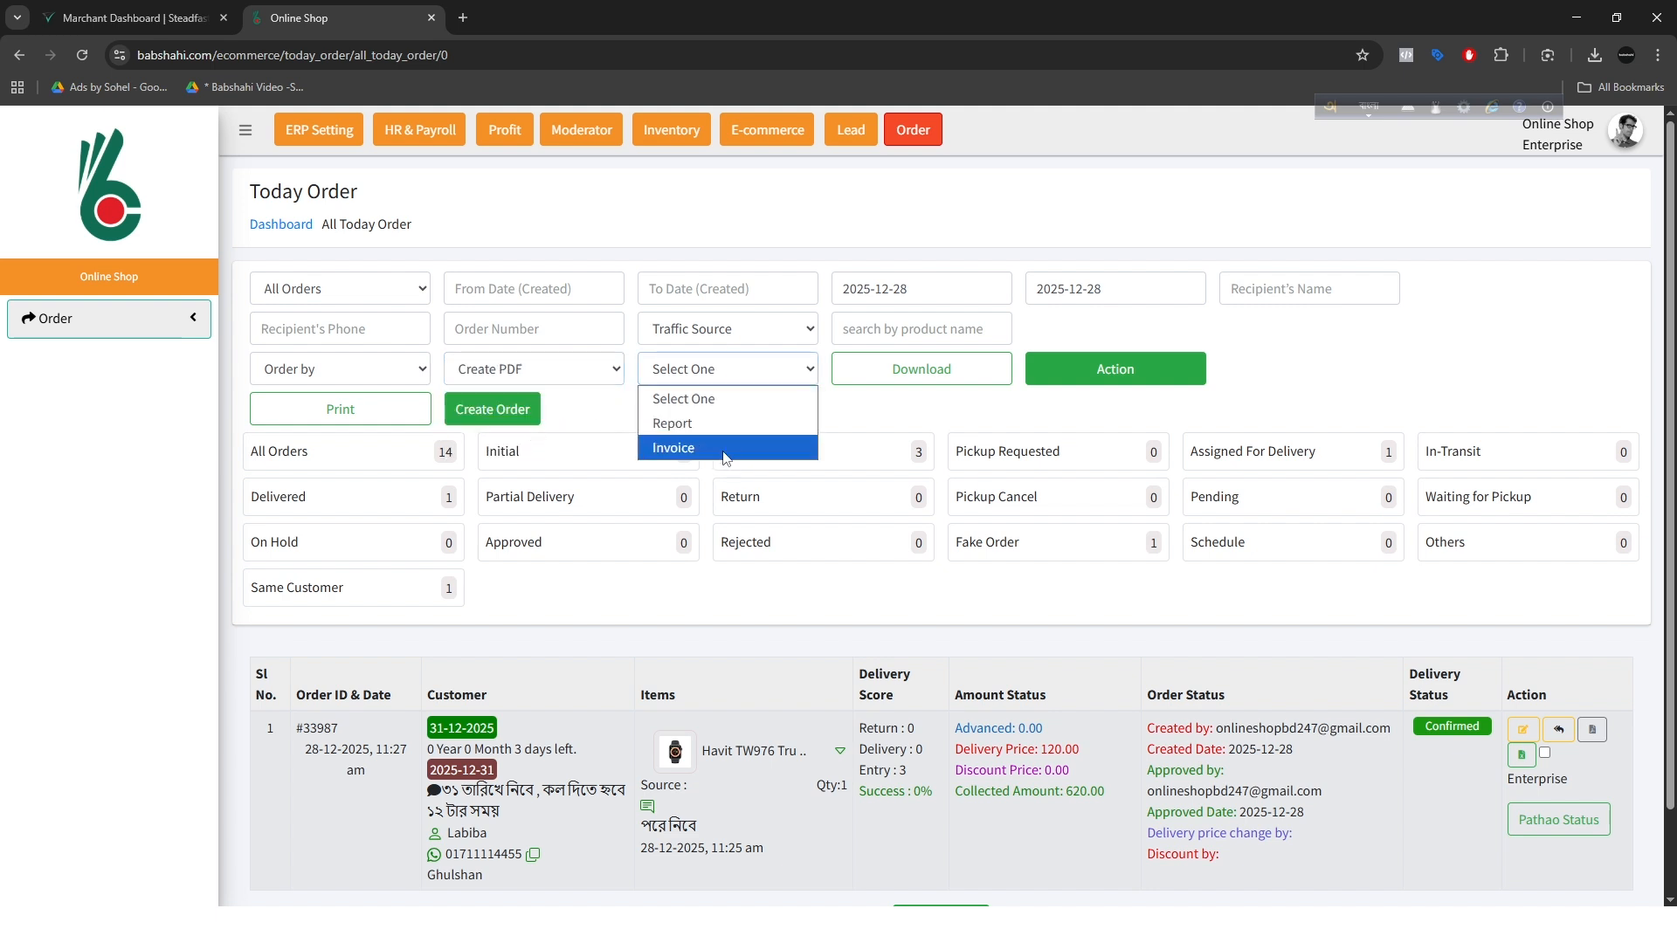
left_click(719, 449)
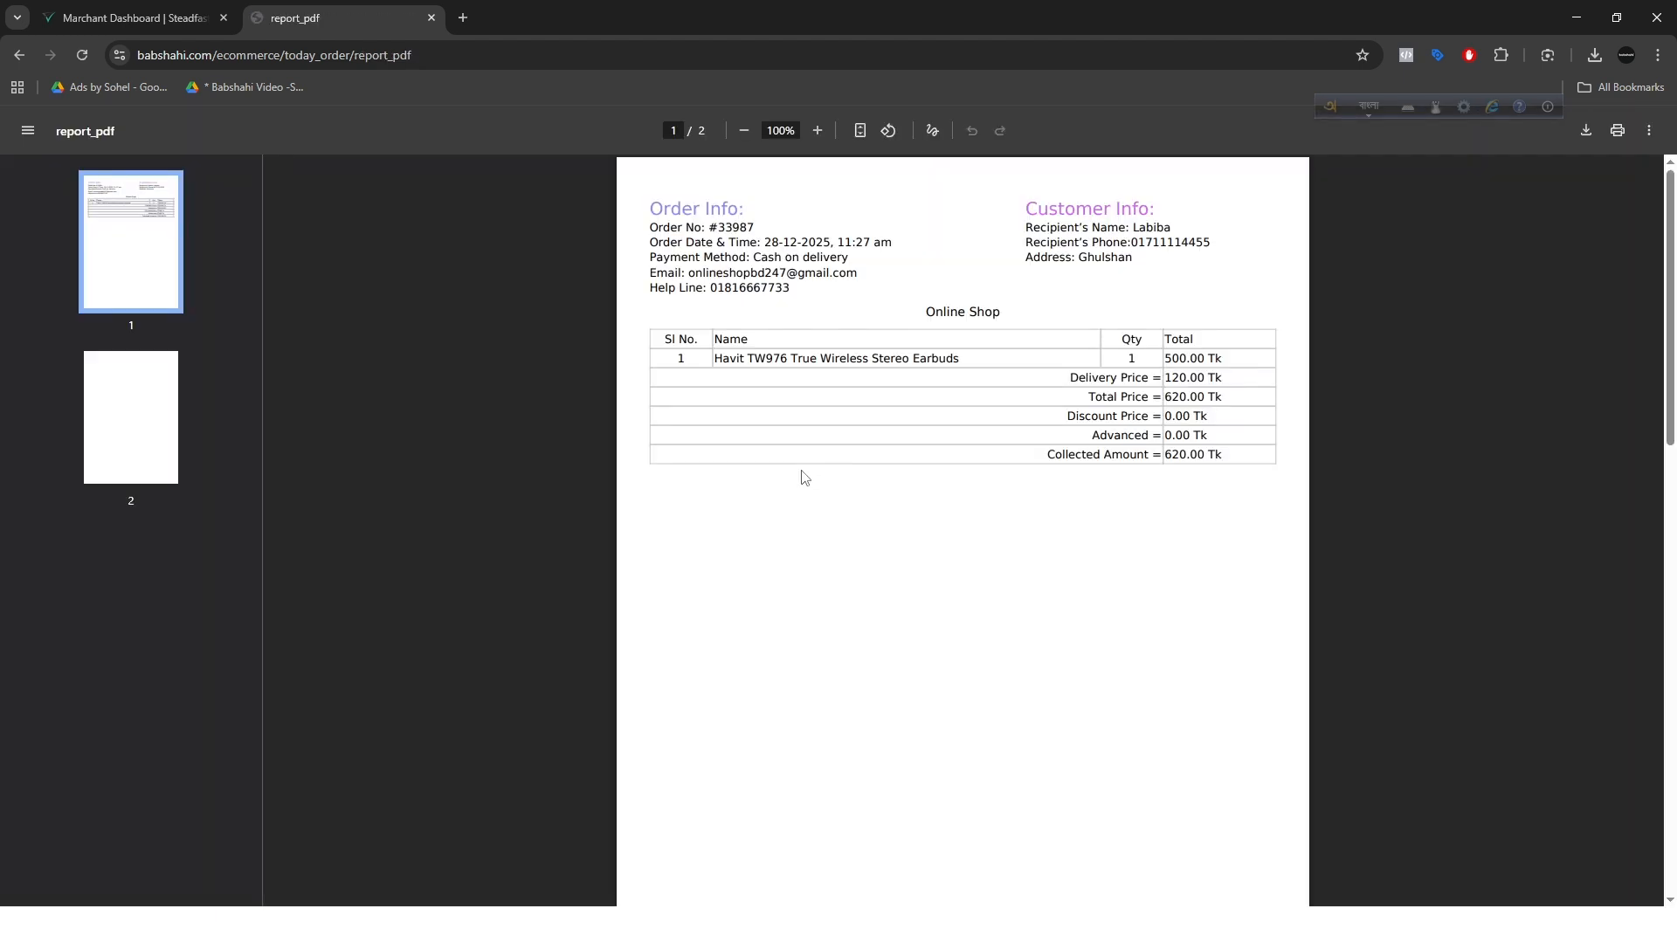
Step: Examine the pages of the PDF invoice and return to the order list
scroll(961, 410, "down", 5)
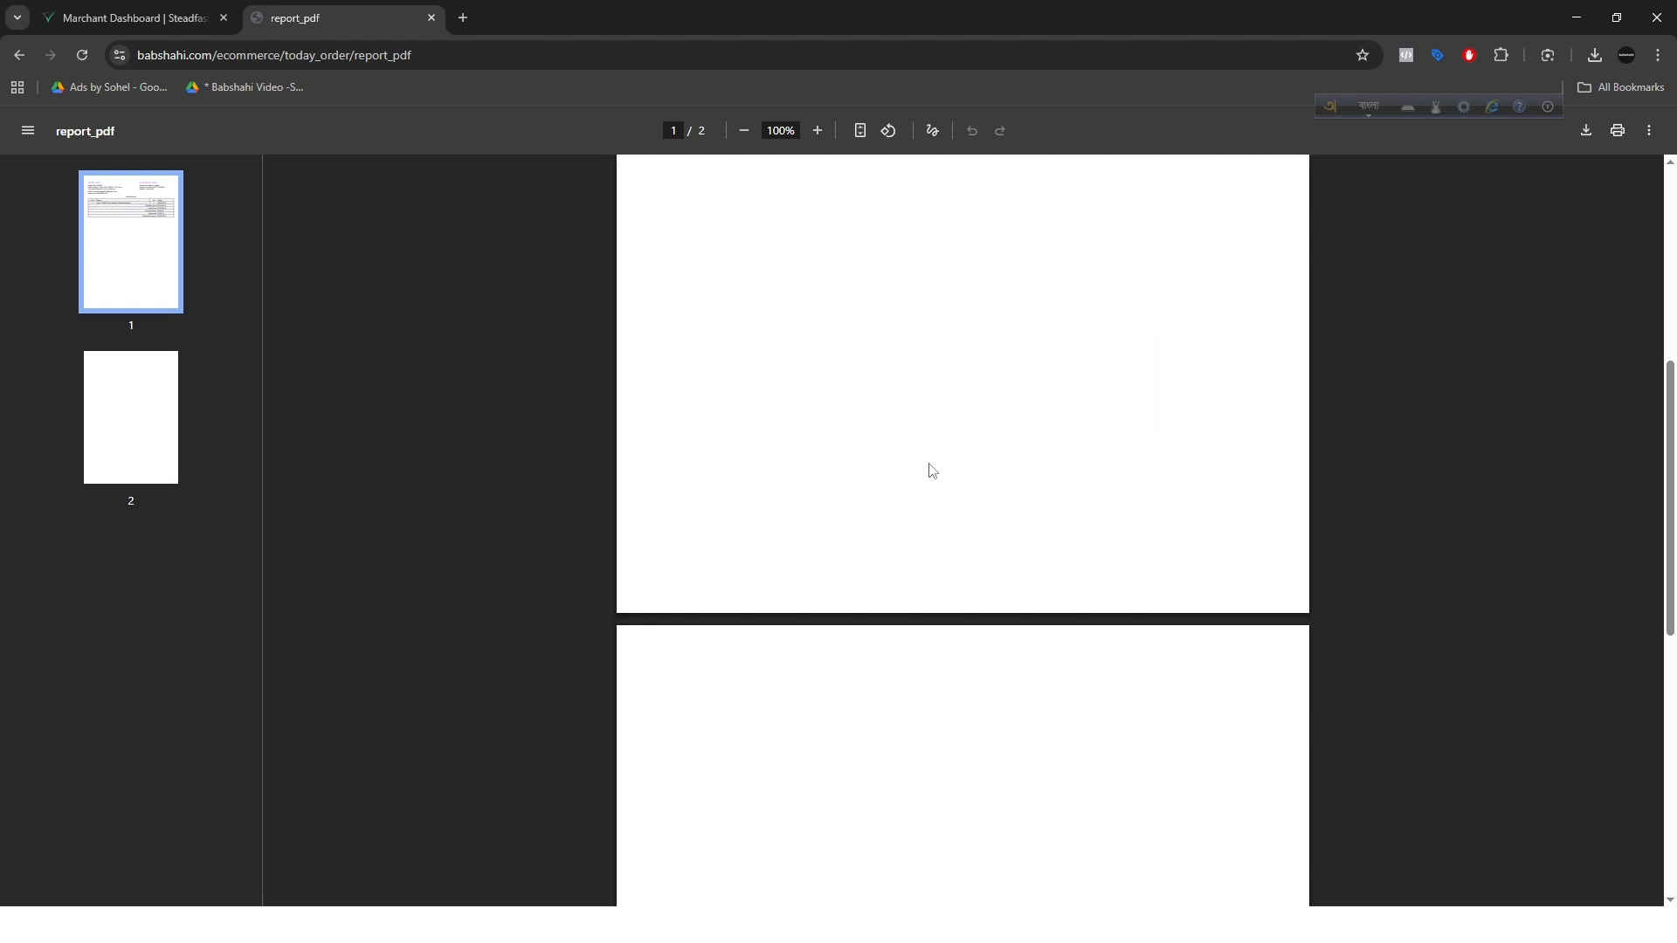
scroll(928, 472, "up", 5)
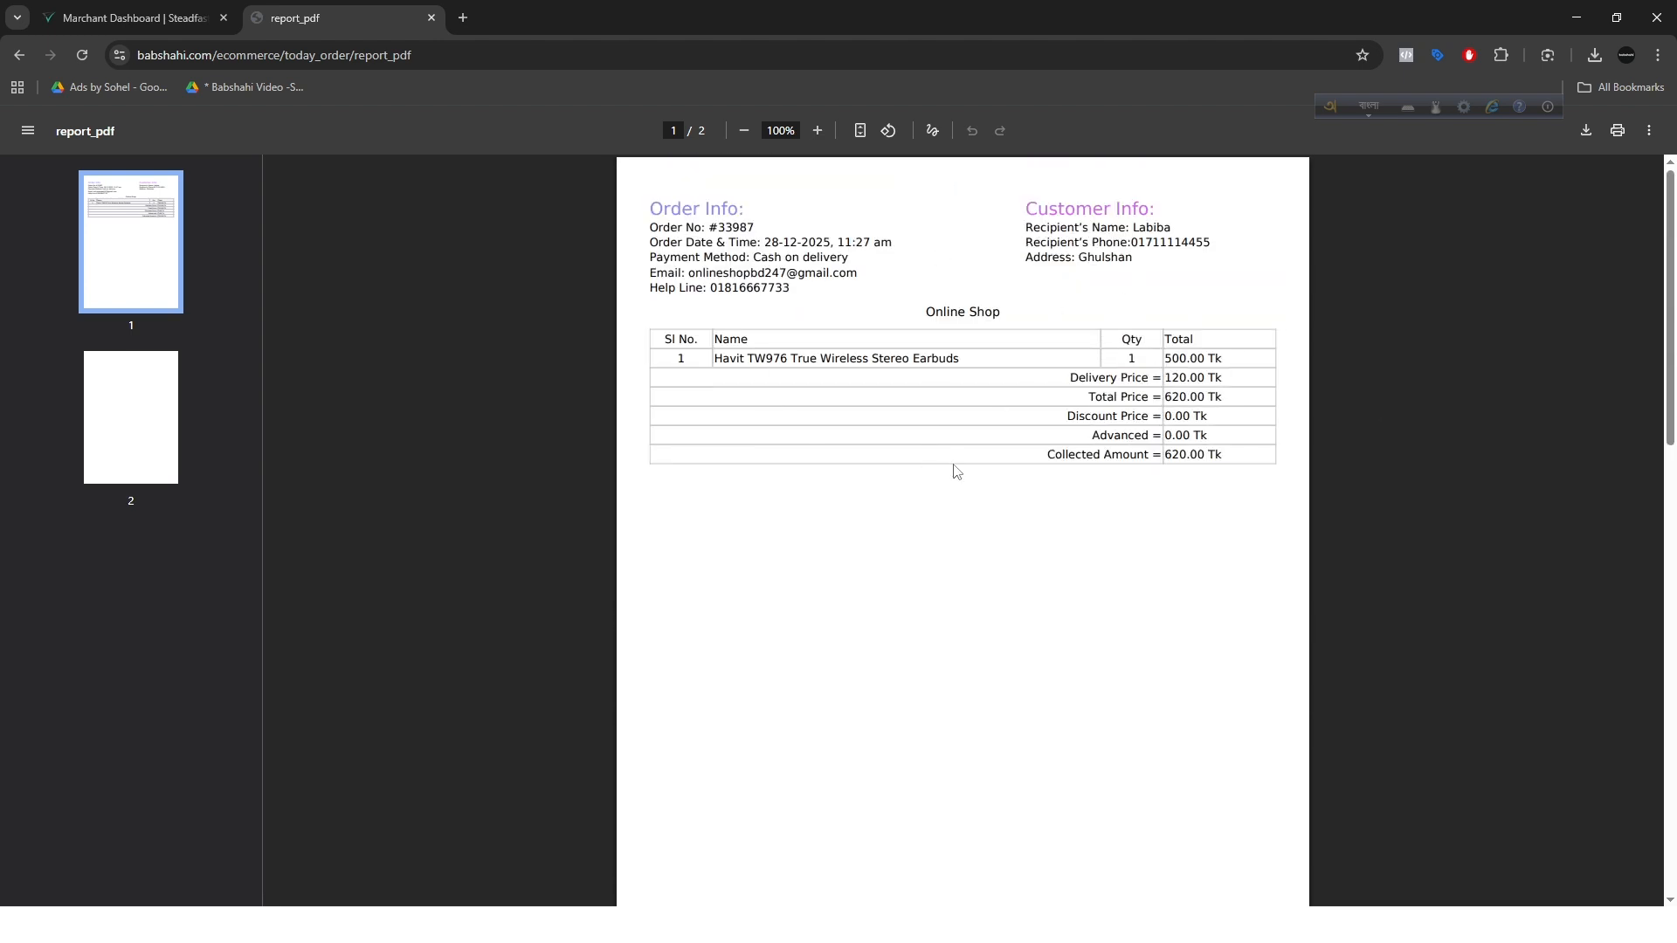
scroll(1000, 551, "down", 8)
scroll(925, 562, "up", 7)
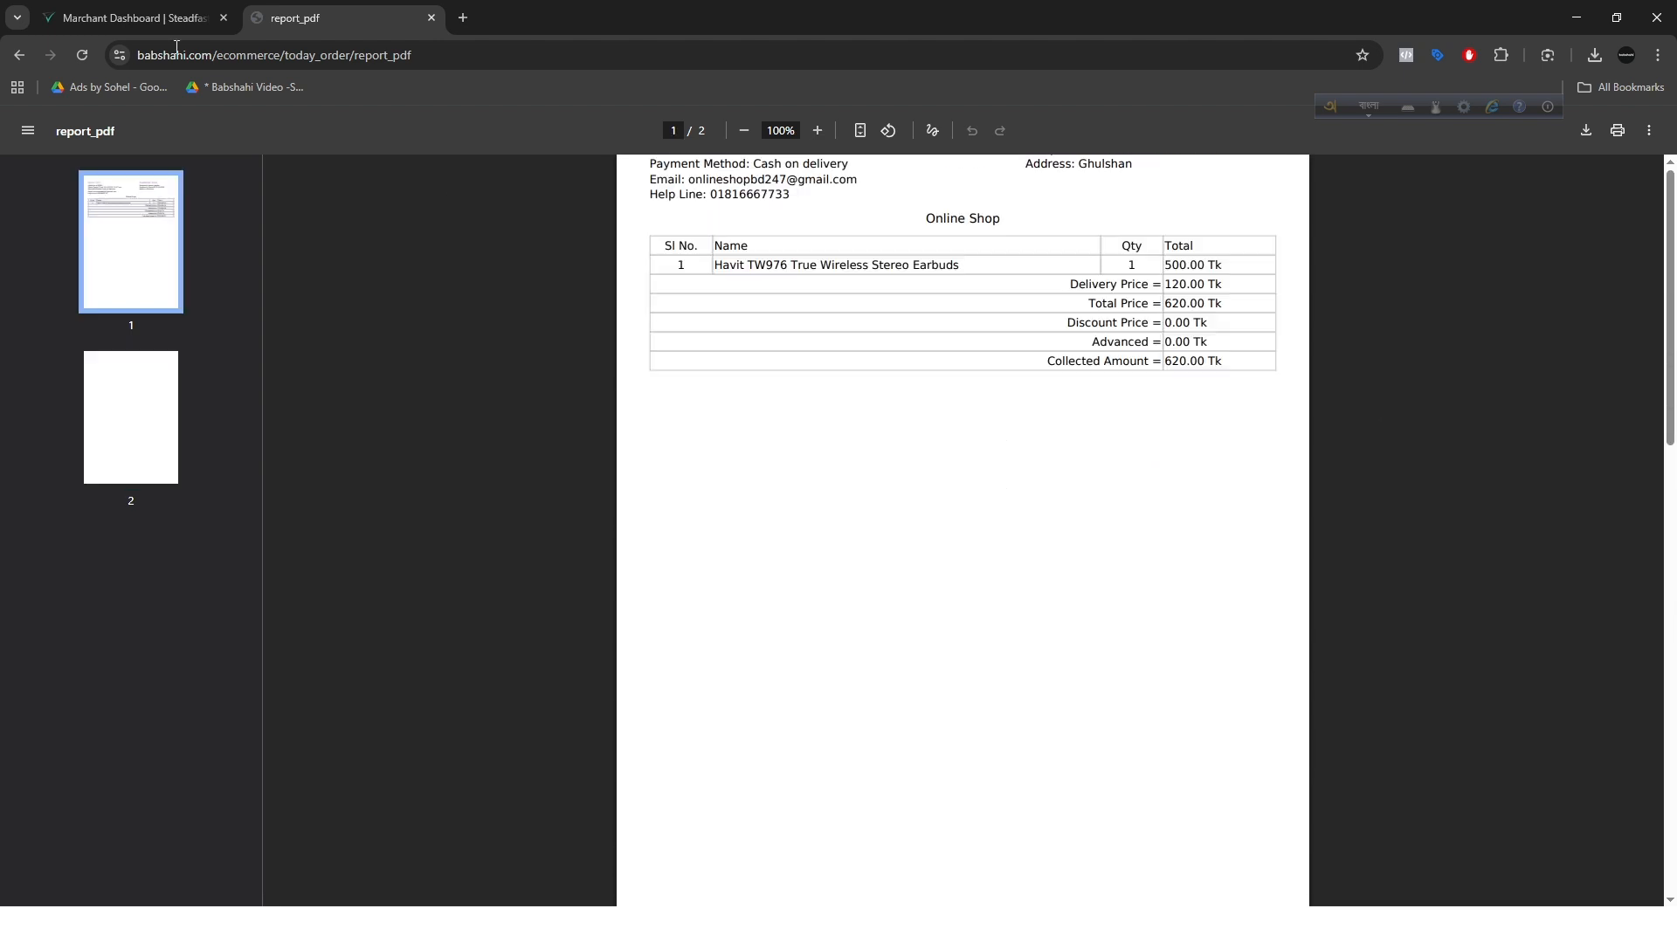
left_click(18, 54)
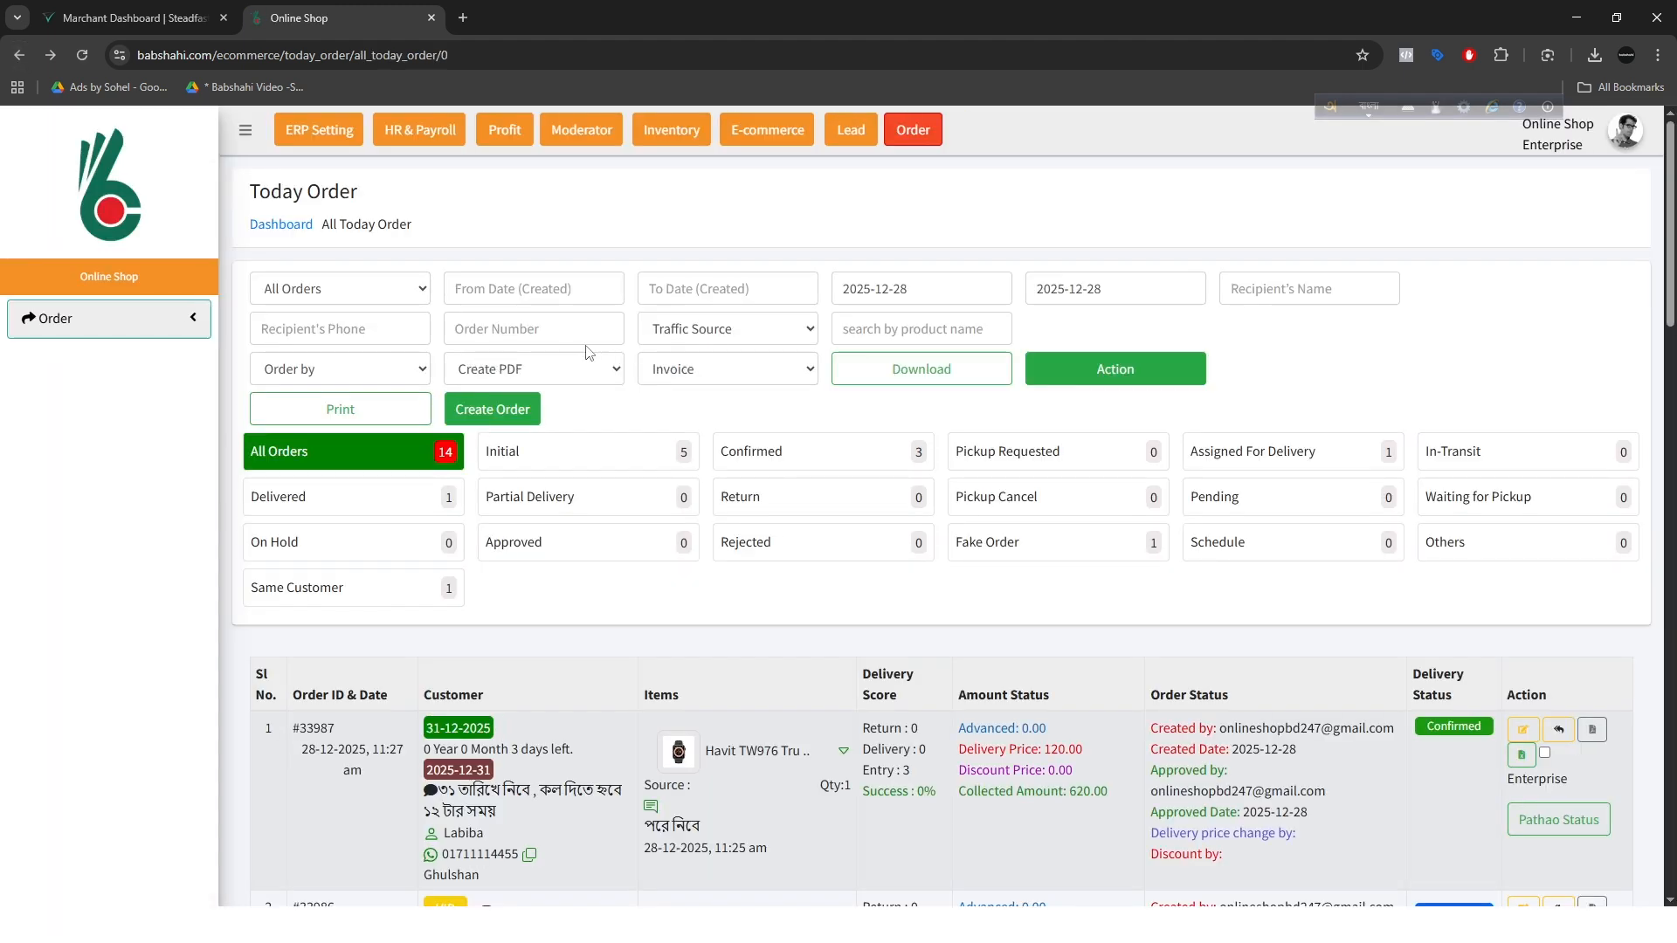
Step: Change the PDF download type to Report and generate the order report
left_click(747, 372)
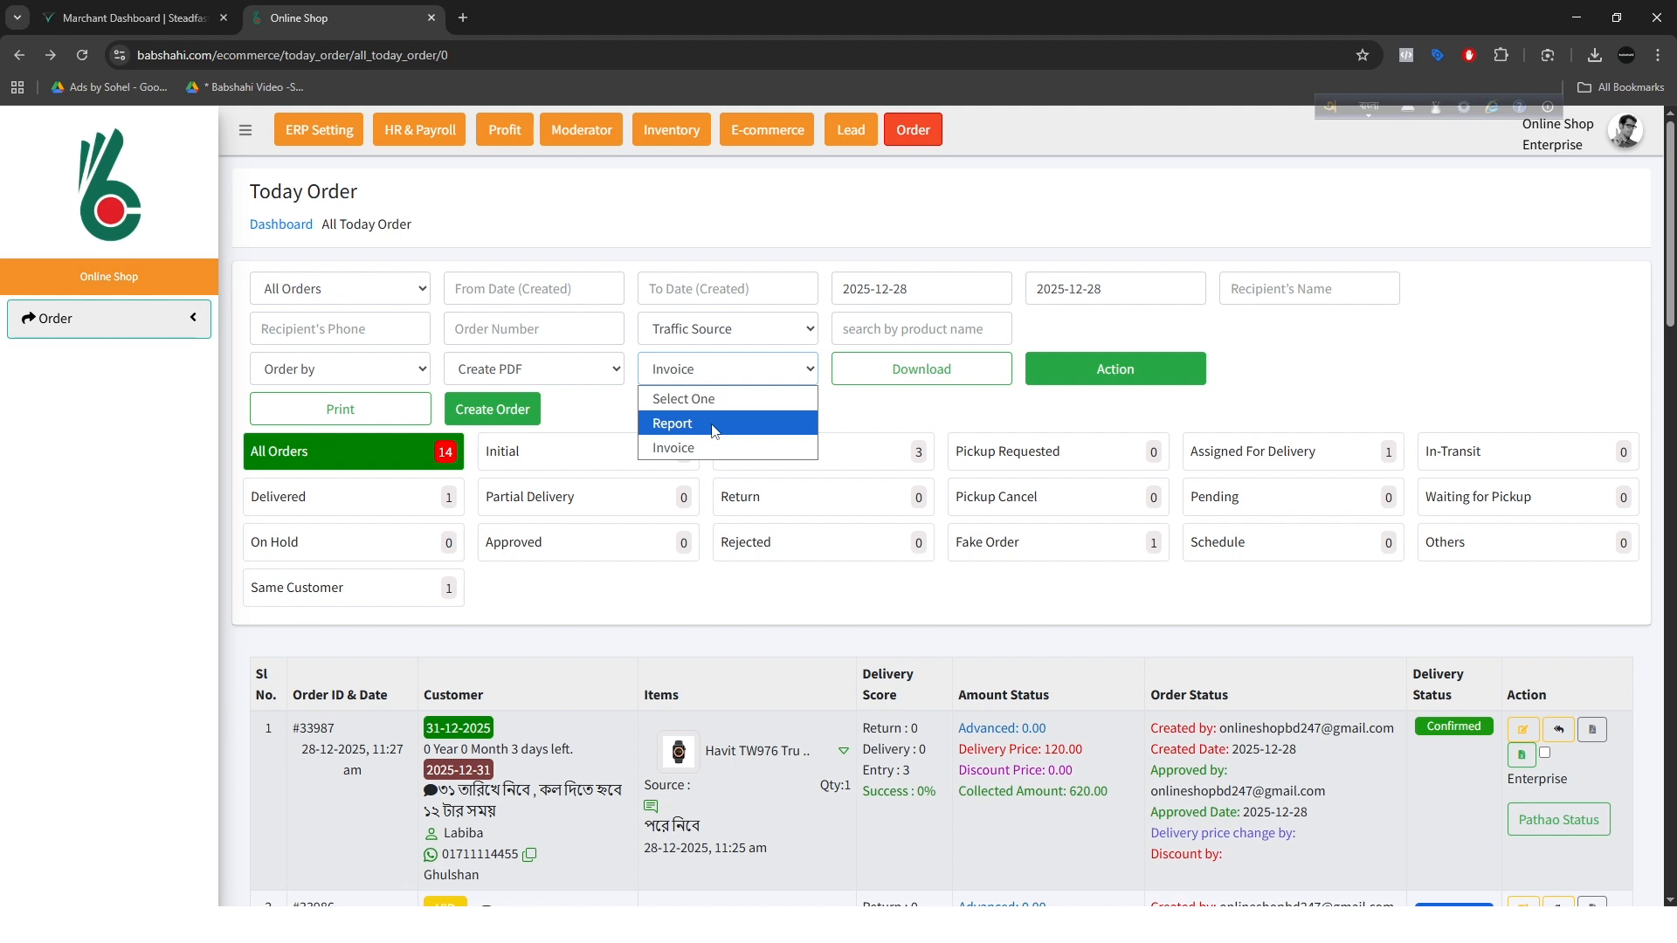
left_click(711, 424)
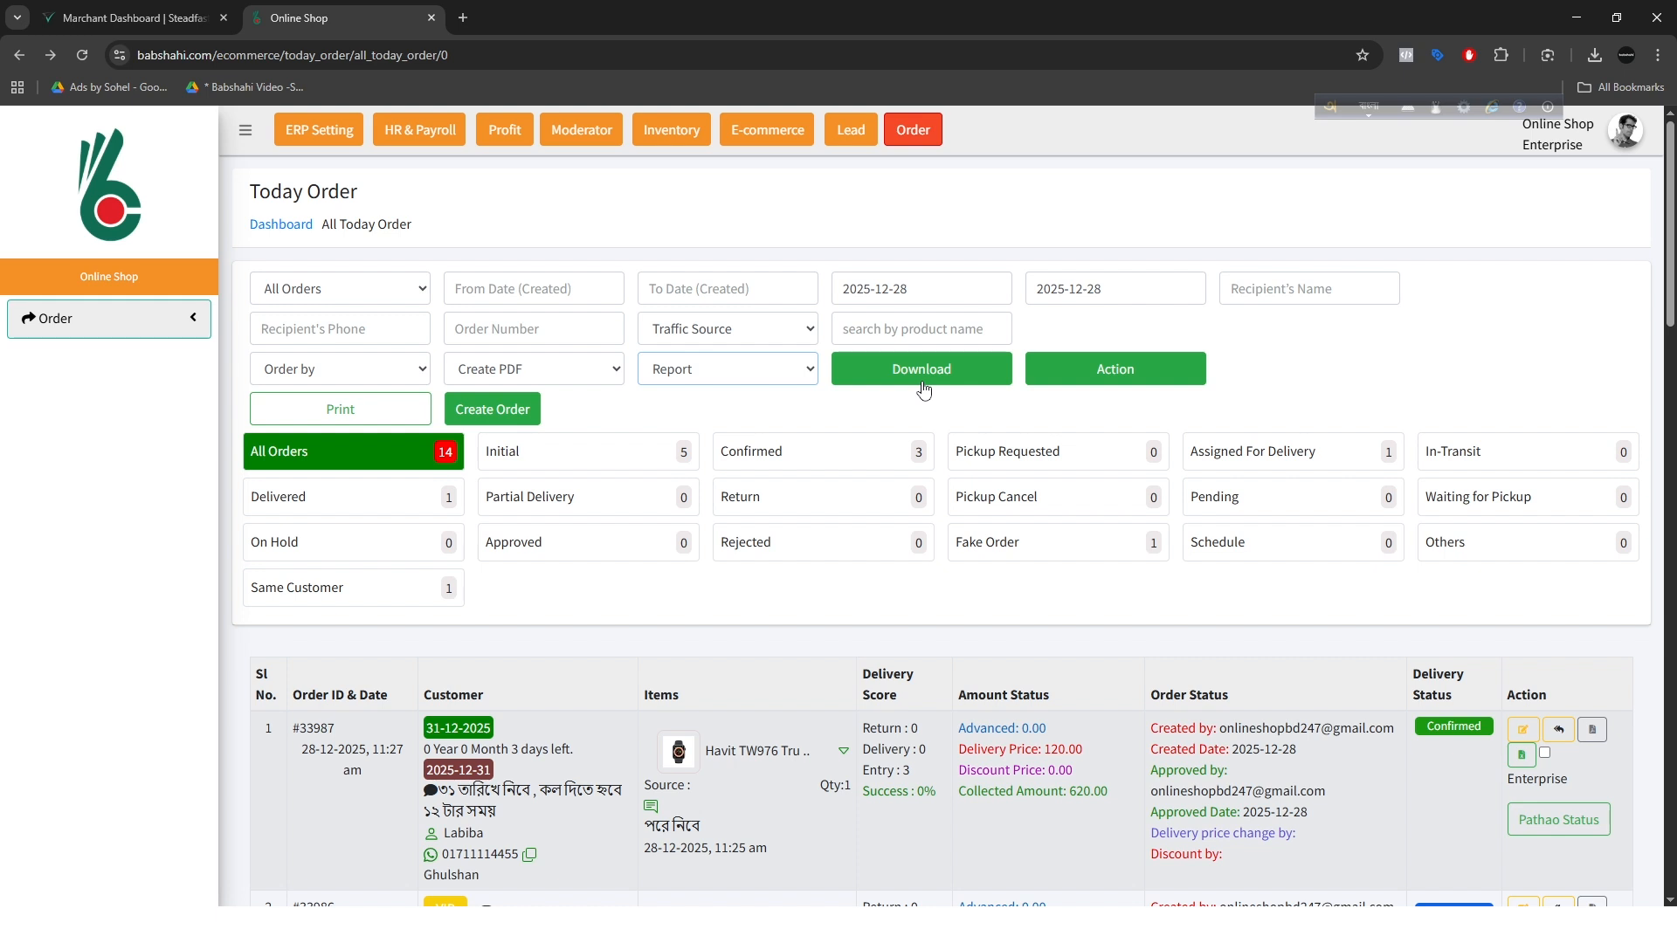
left_click(923, 386)
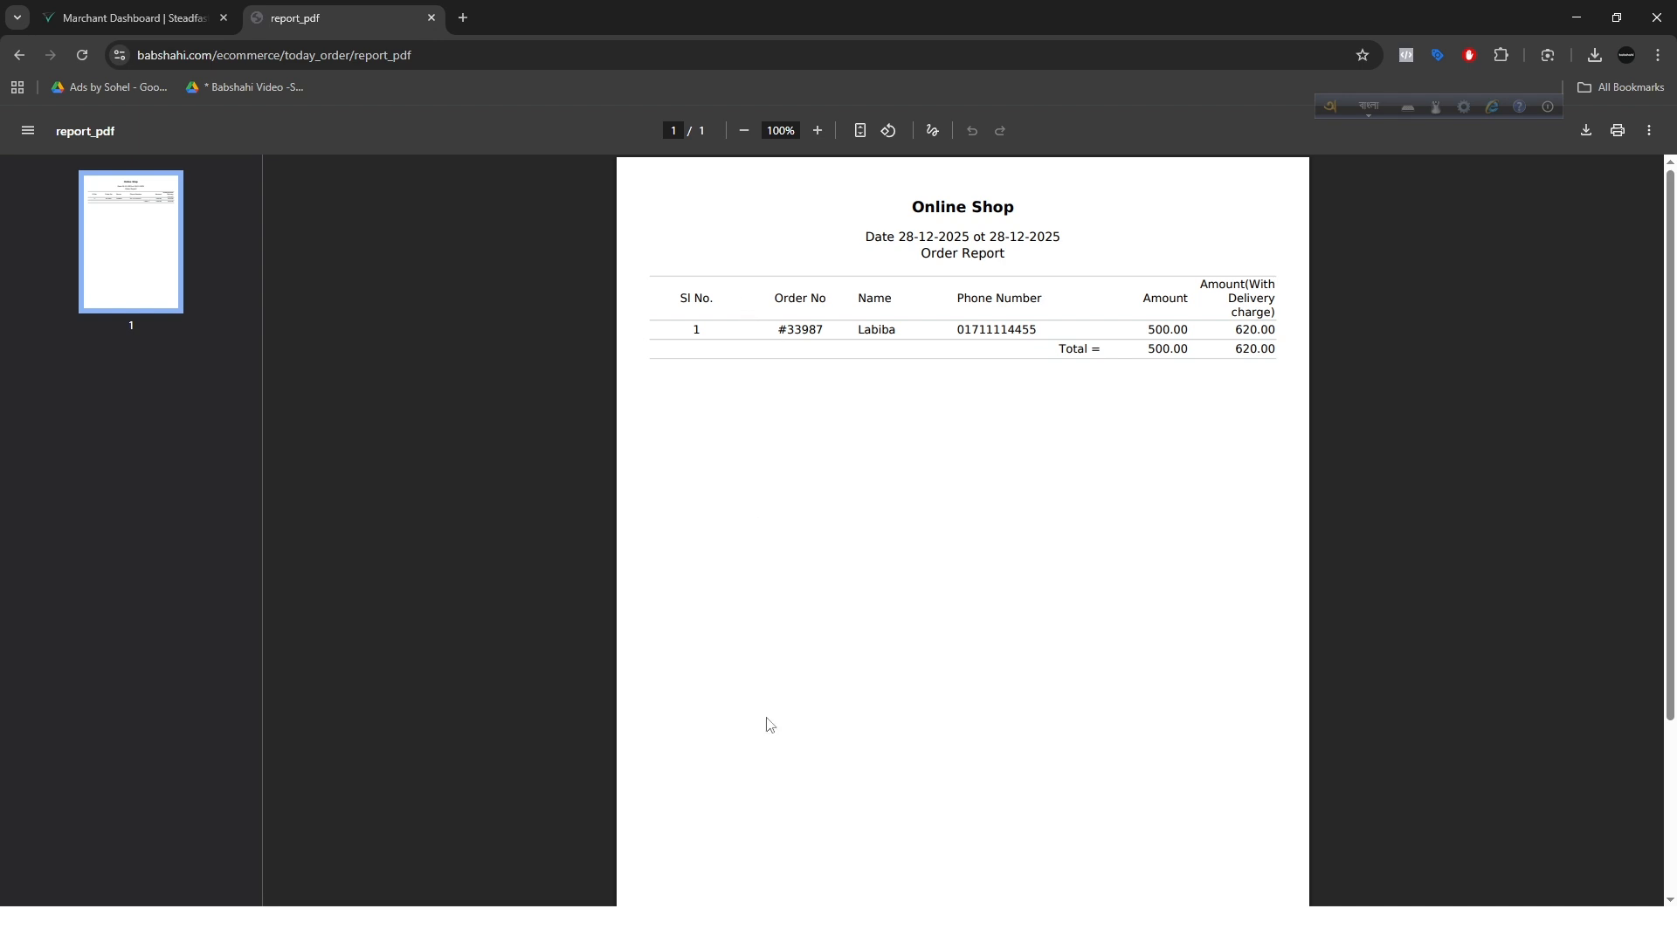
Step: Examine the amount totals with and without delivery charge in the order report, and leave the report
left_click_drag(1173, 351, 1154, 357)
left_click_drag(1267, 350, 1150, 396)
left_click(1228, 292)
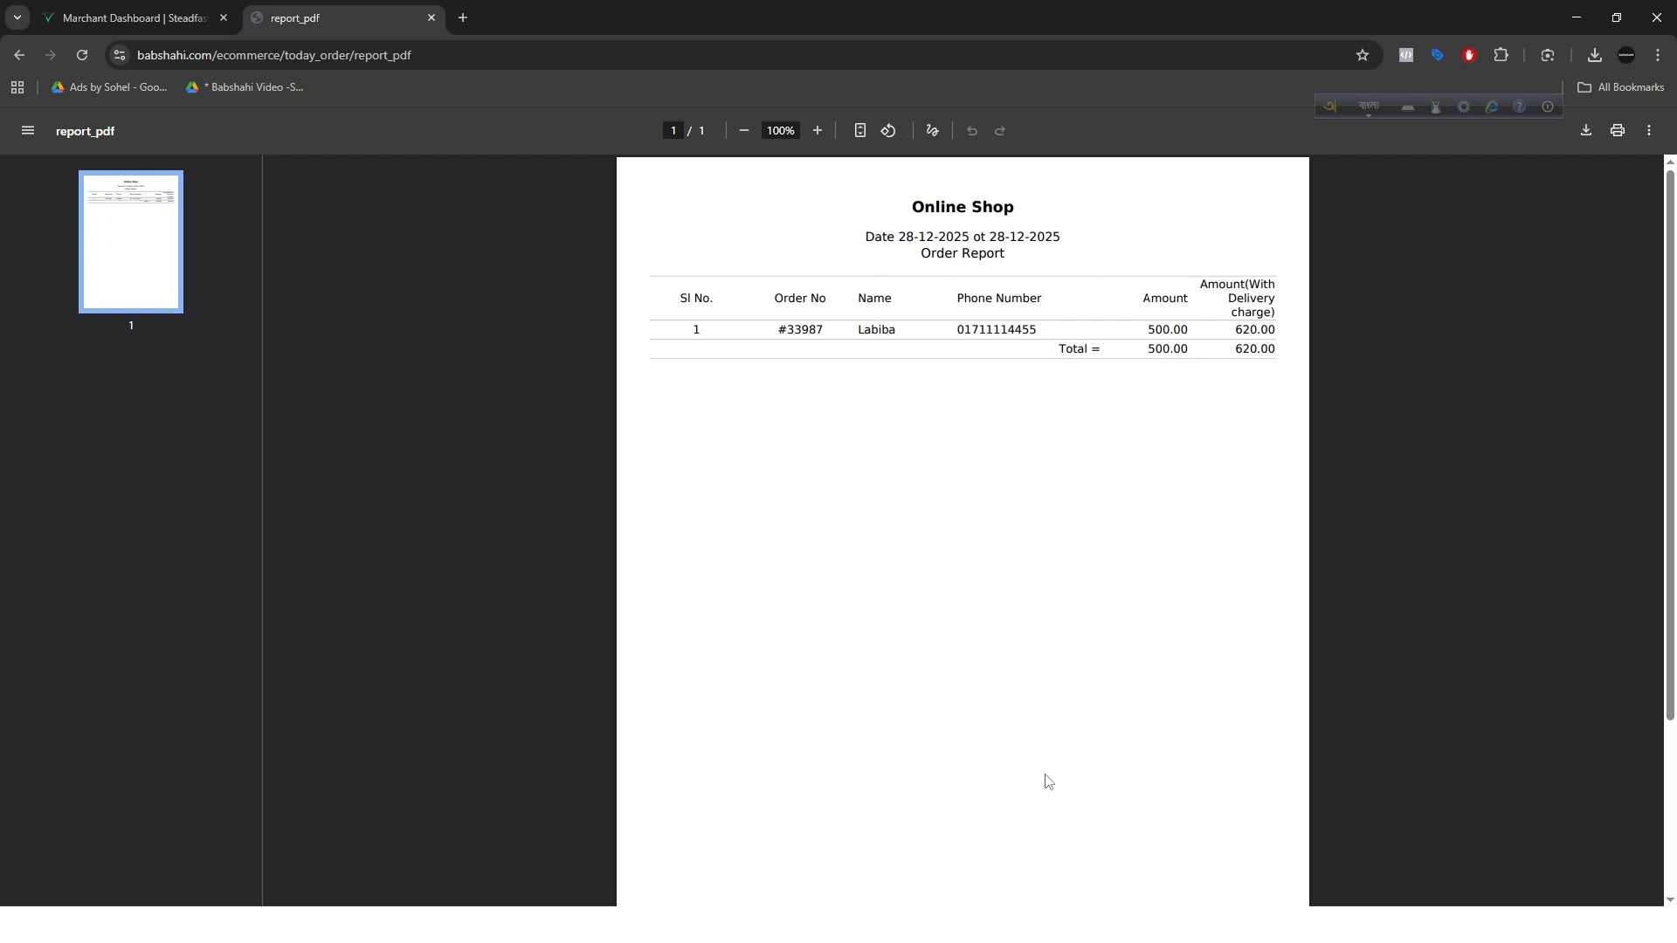
left_click(21, 56)
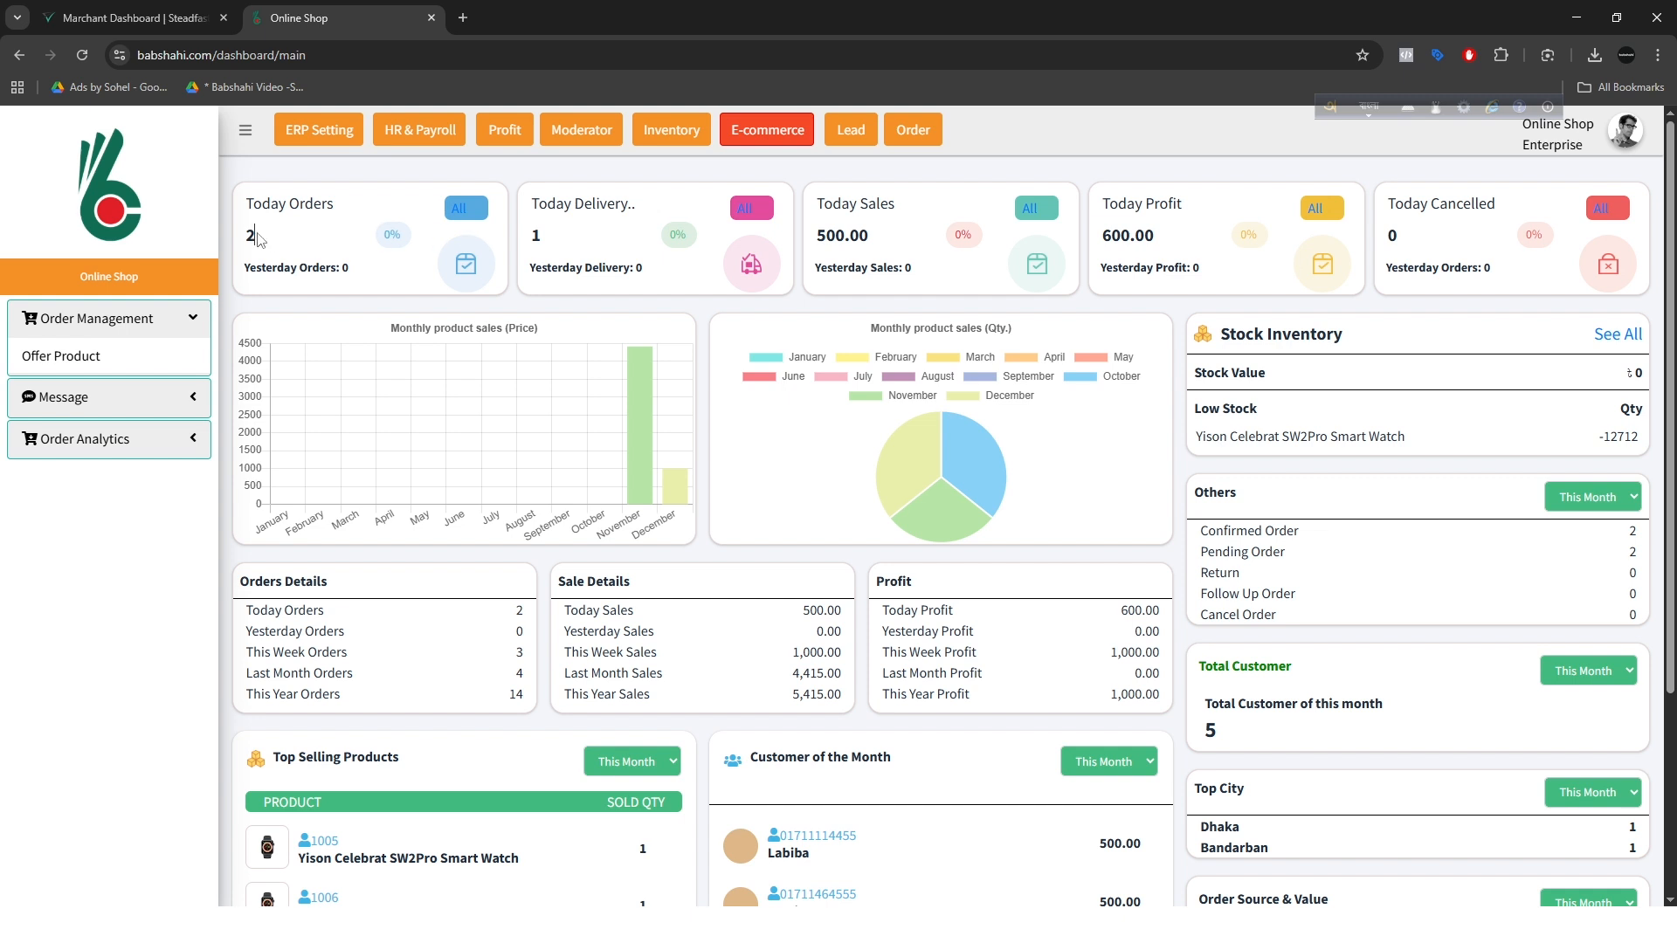
Step: Review today's orders, deliveries, sales and profit on the E-commerce dashboard
left_click_drag(256, 232, 239, 235)
left_click_drag(545, 241, 524, 242)
left_click(598, 243)
left_click_drag(873, 240, 811, 242)
left_click_drag(1175, 243, 1091, 246)
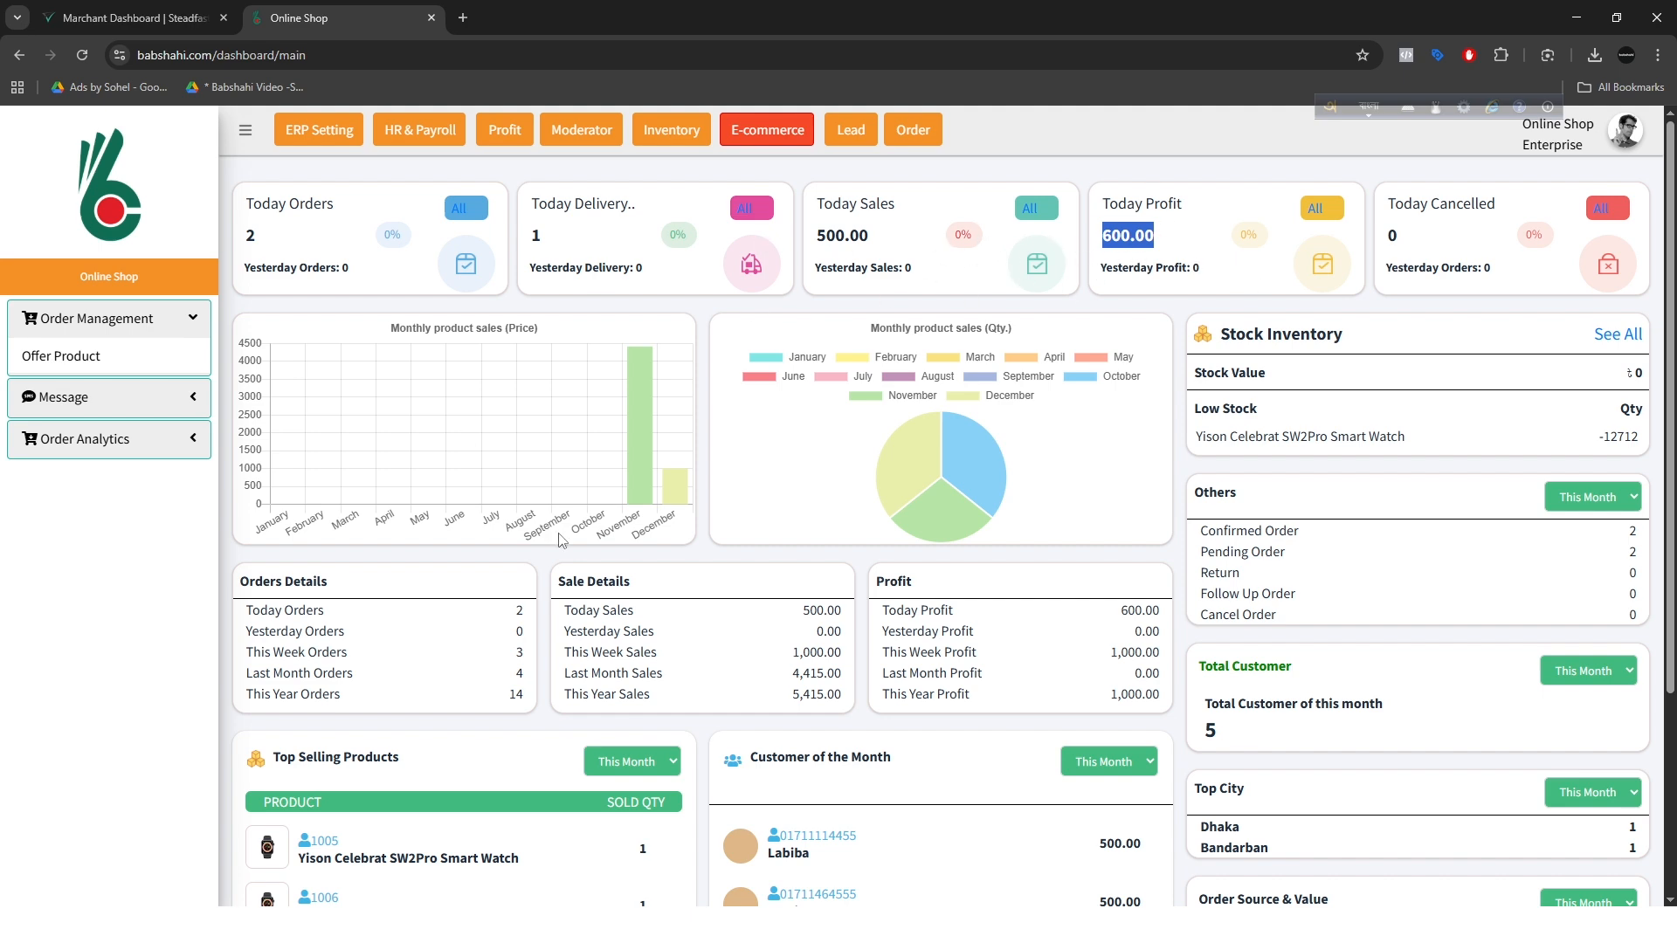
Step: Examine the dashboard's customers of the month, top selling products and order source values
scroll(647, 570, "down", 3)
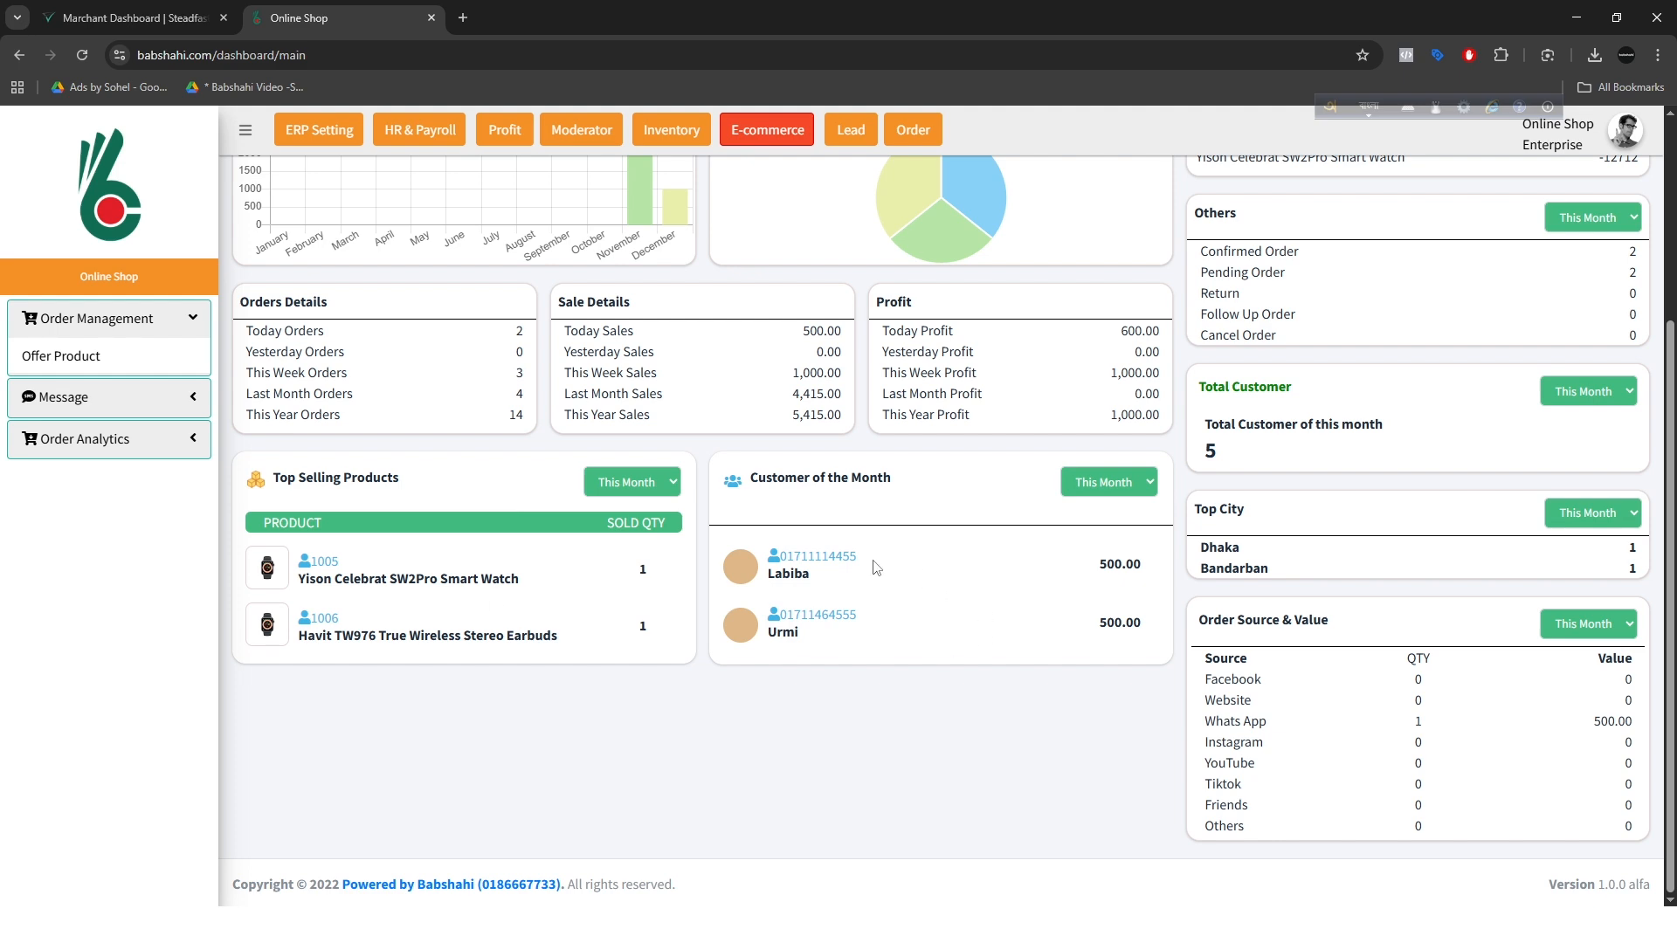
double_click(798, 574)
left_click_drag(812, 634, 762, 640)
left_click_drag(929, 483, 784, 479)
left_click_drag(407, 477, 247, 481)
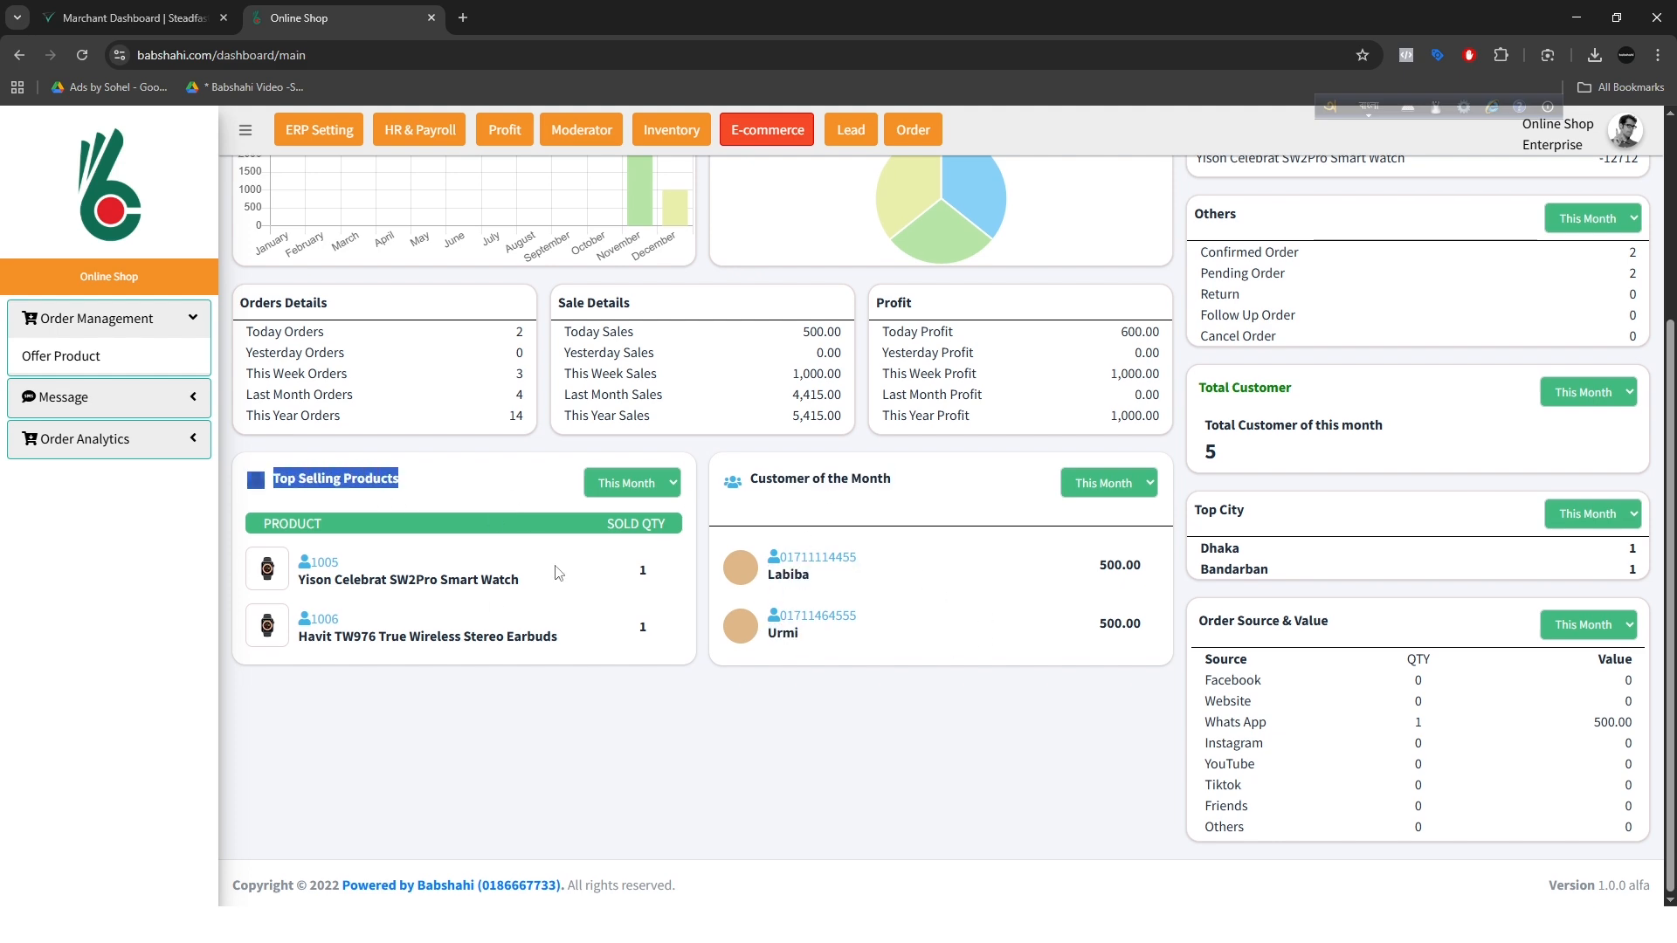
scroll(558, 572, "up", 3)
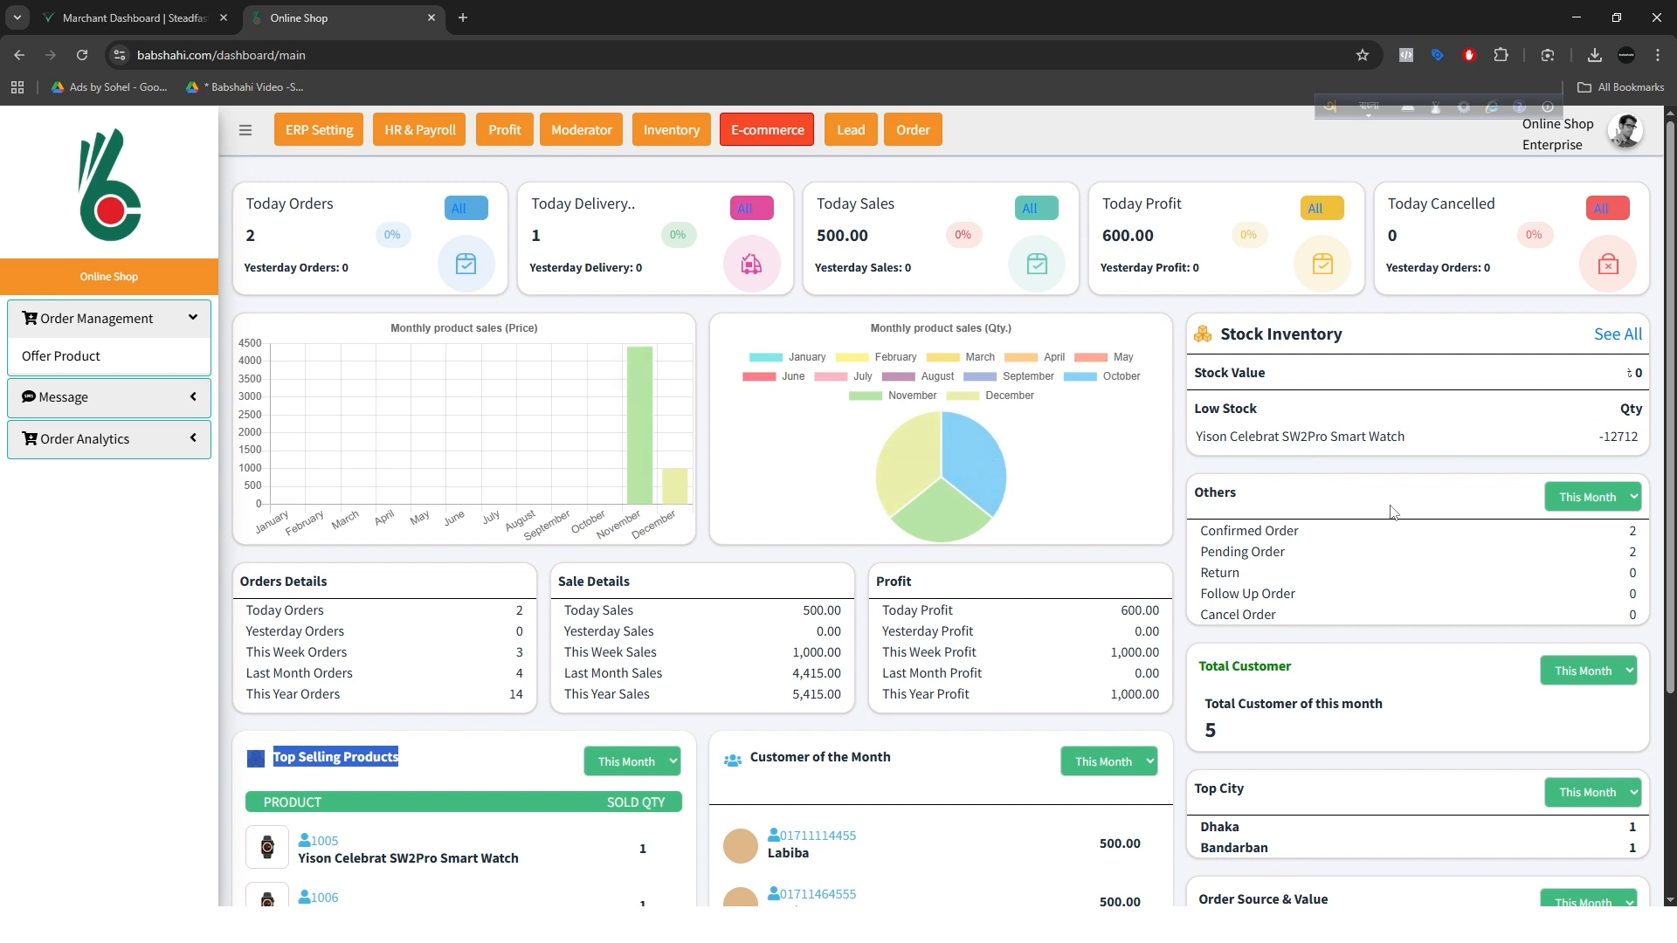
scroll(1345, 368, "down", 3)
scroll(1345, 592, "up", 1)
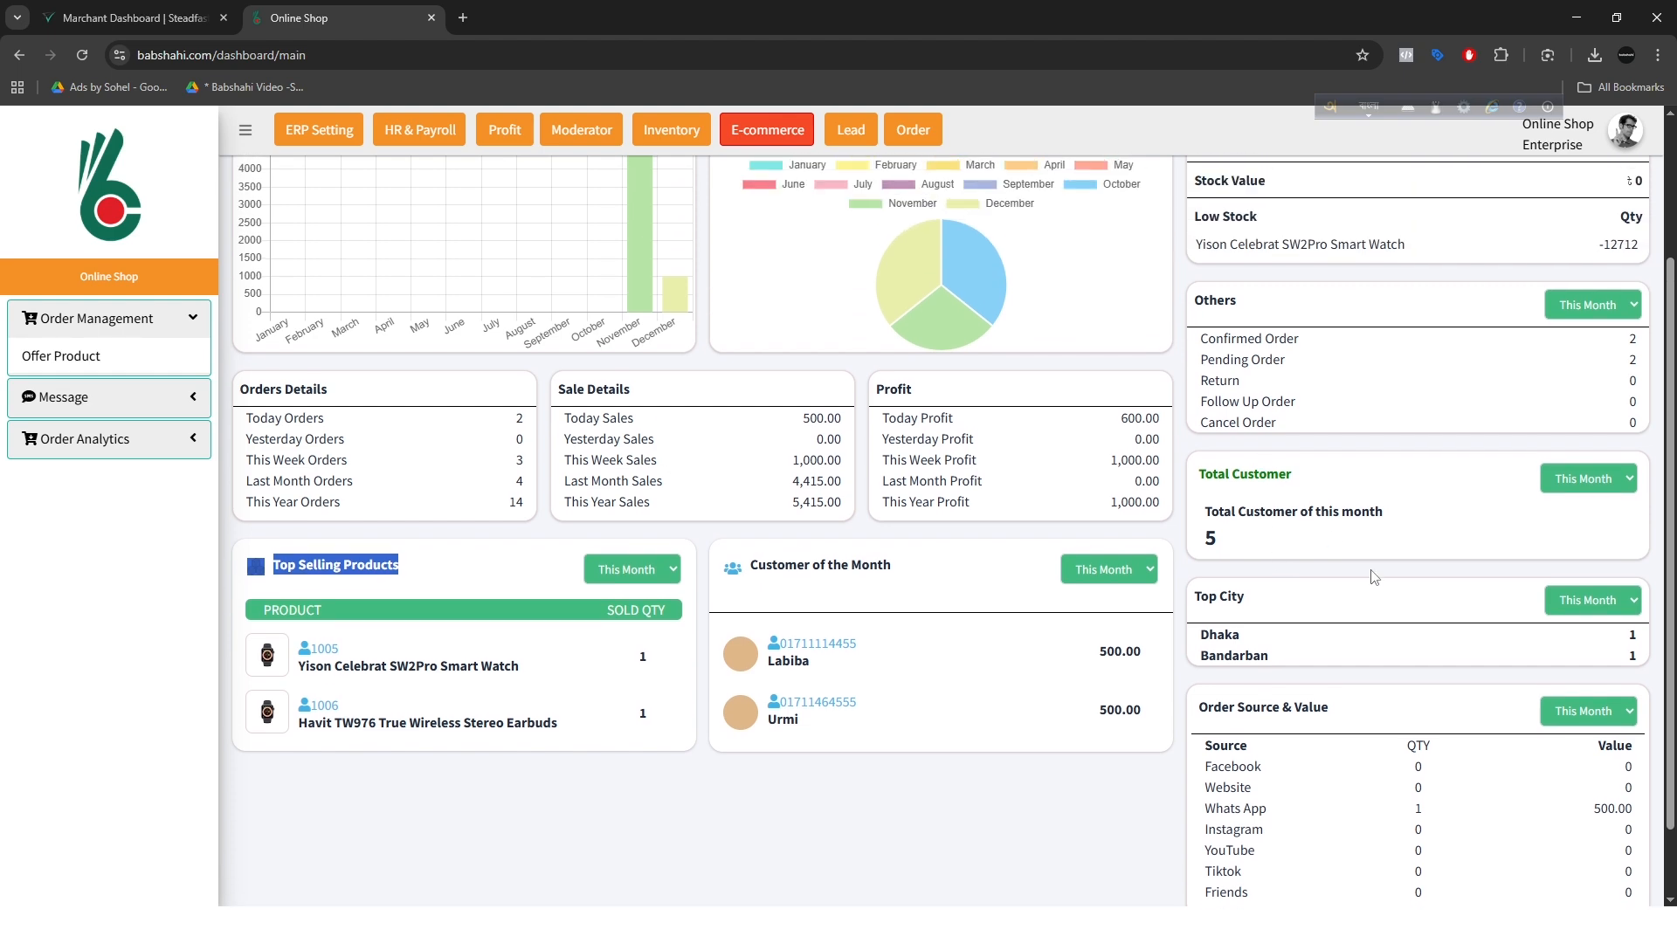
scroll(1293, 594, "down", 1)
left_click_drag(1270, 723, 1197, 725)
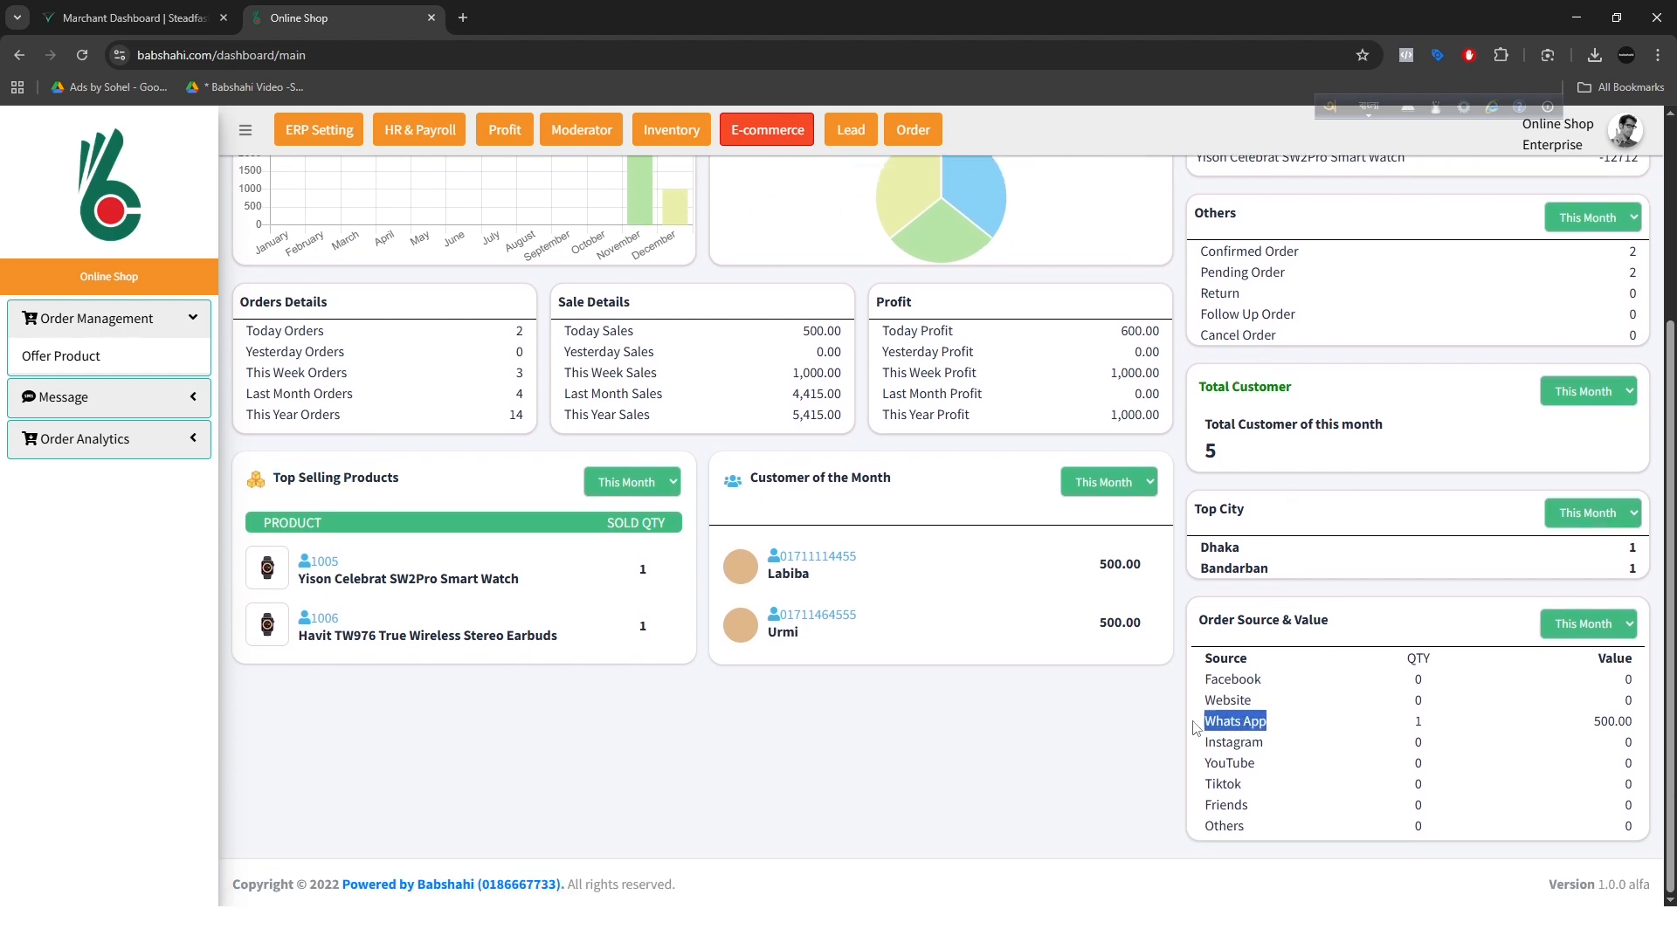
scroll(1197, 725, "up", 3)
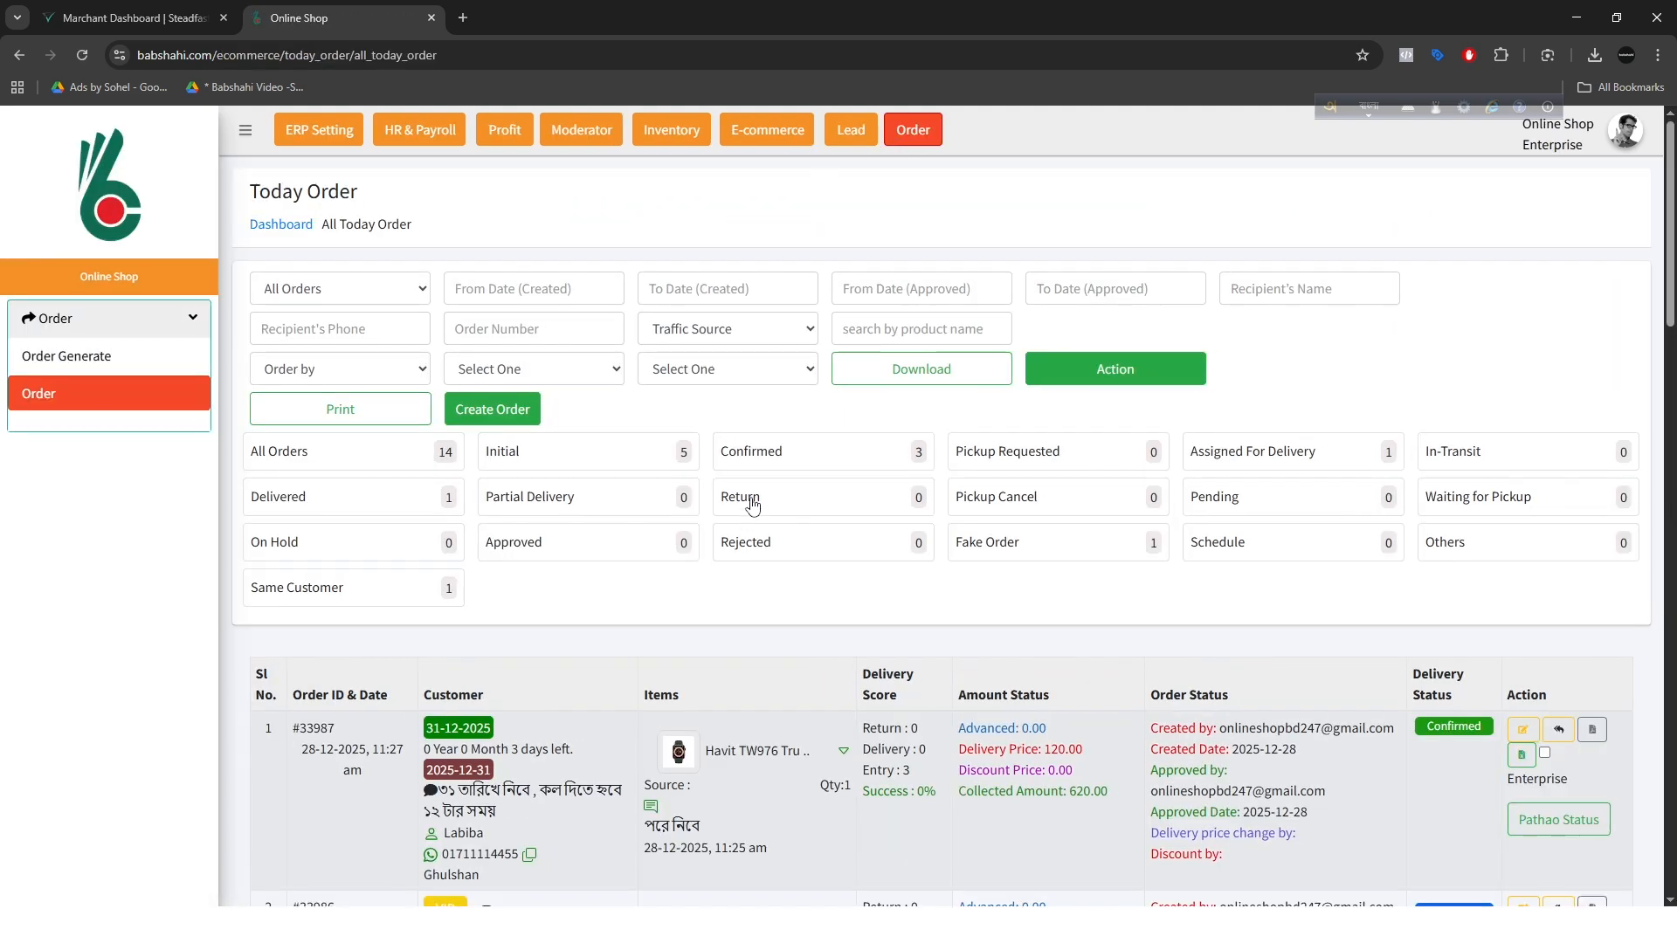
Step: Show the Delivered orders in the order list, and switch to the Partial Delivery orders
scroll(753, 612, "down", 3)
scroll(751, 635, "up", 3)
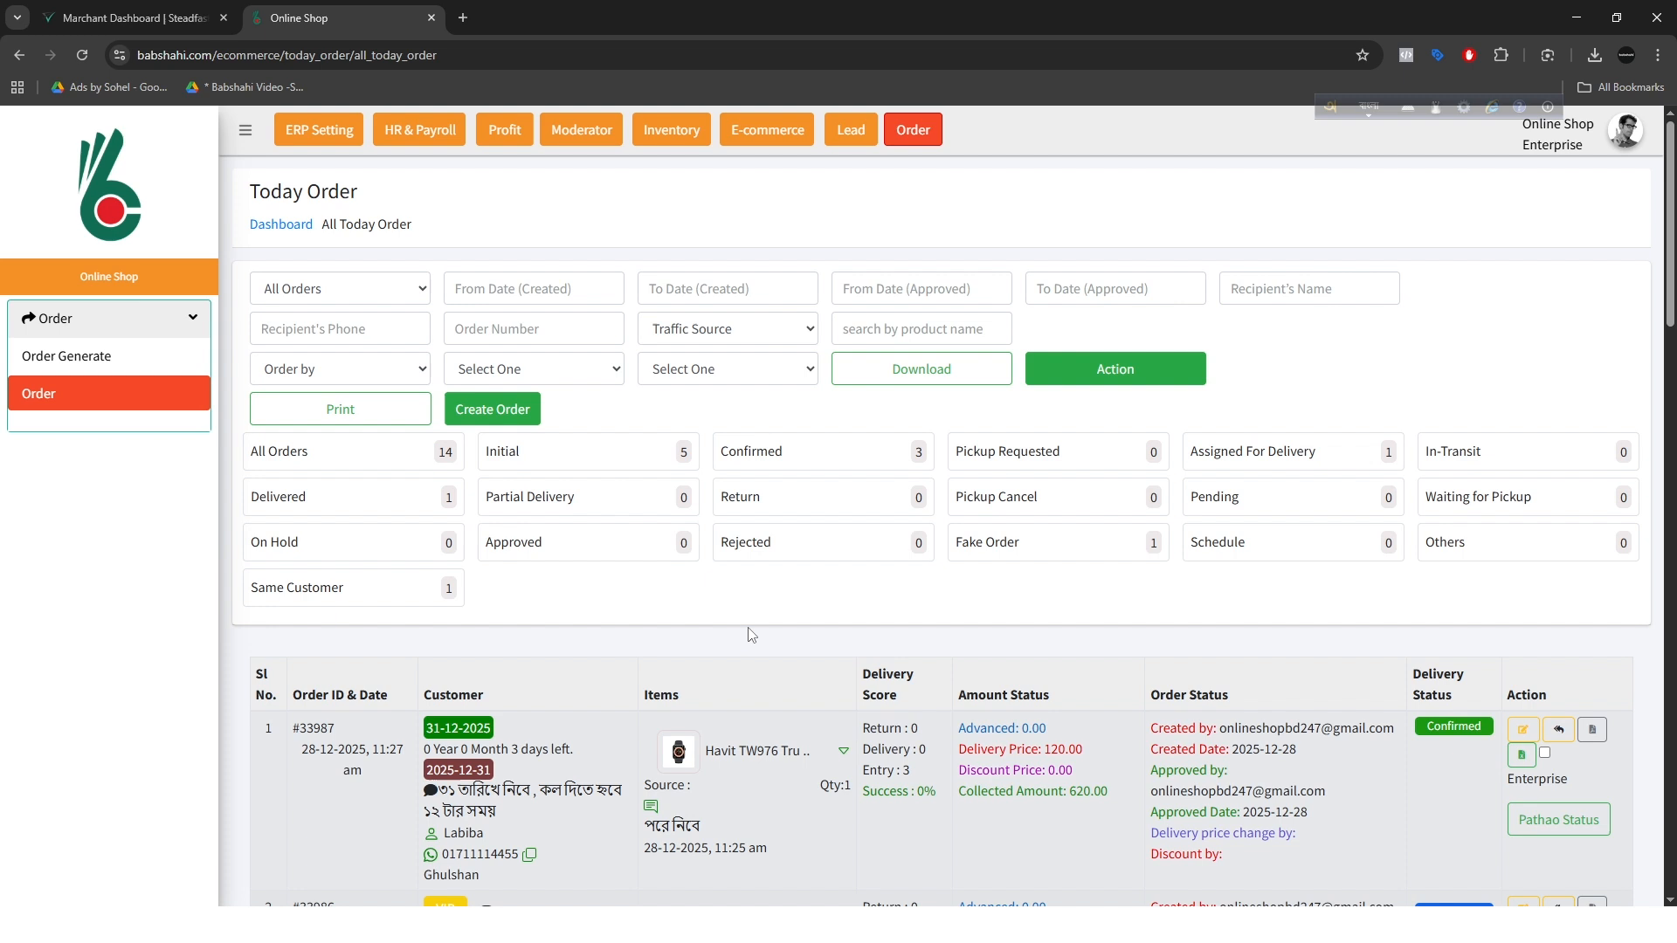
left_click(363, 503)
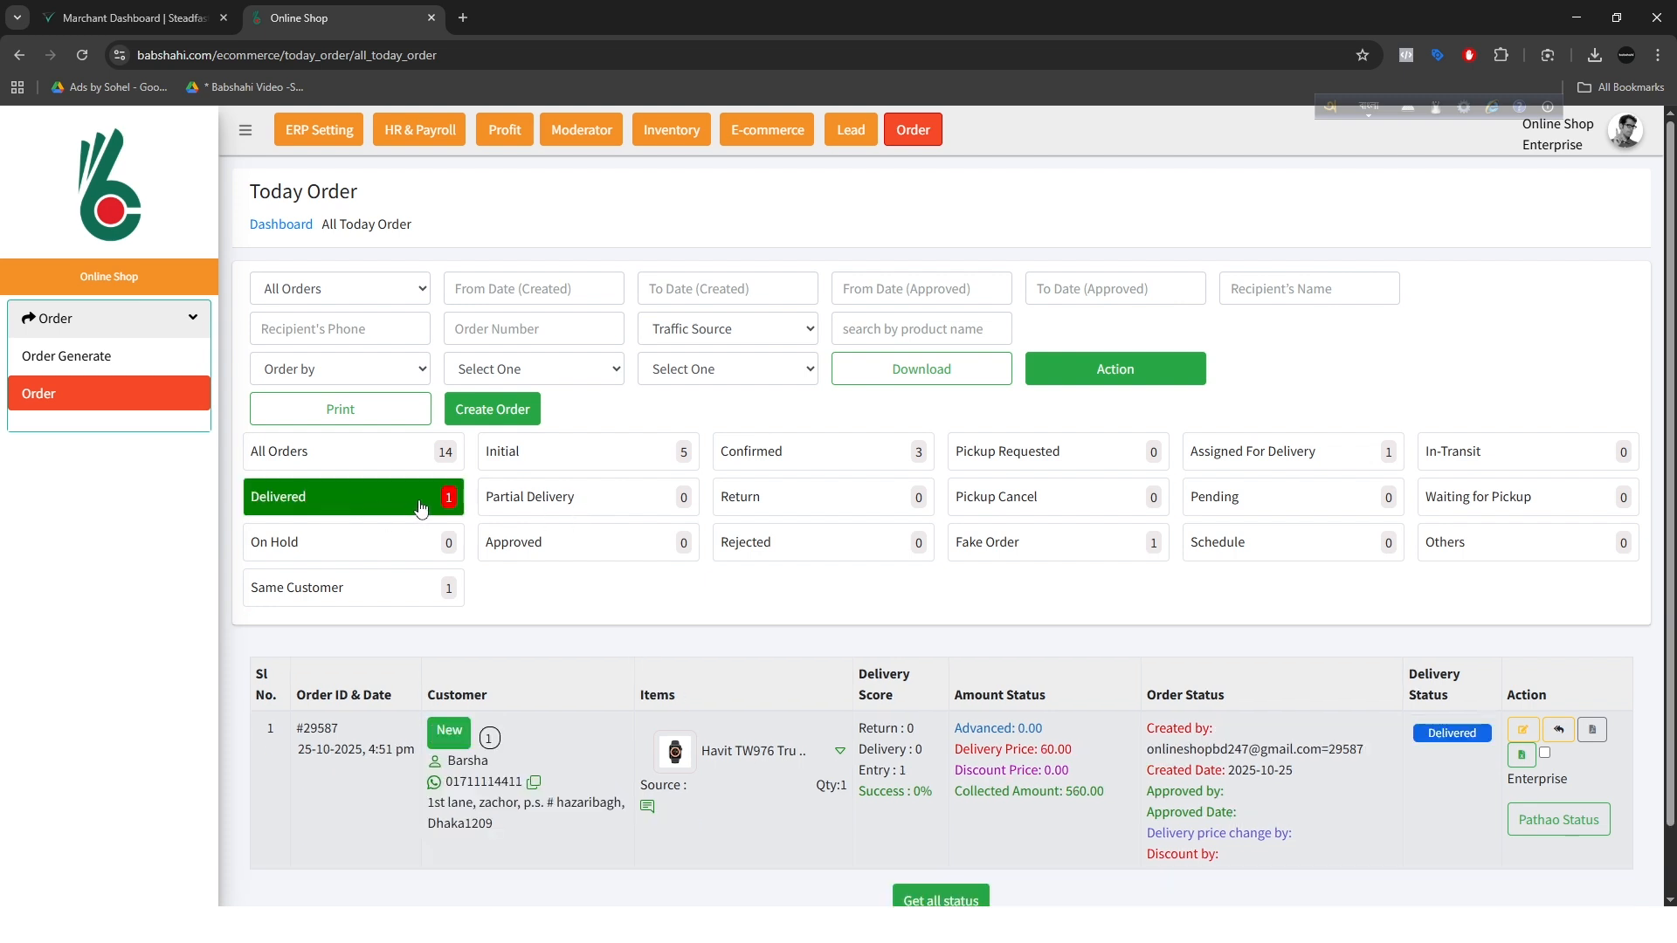
scroll(542, 620, "down", 2)
scroll(449, 585, "up", 2)
left_click(550, 502)
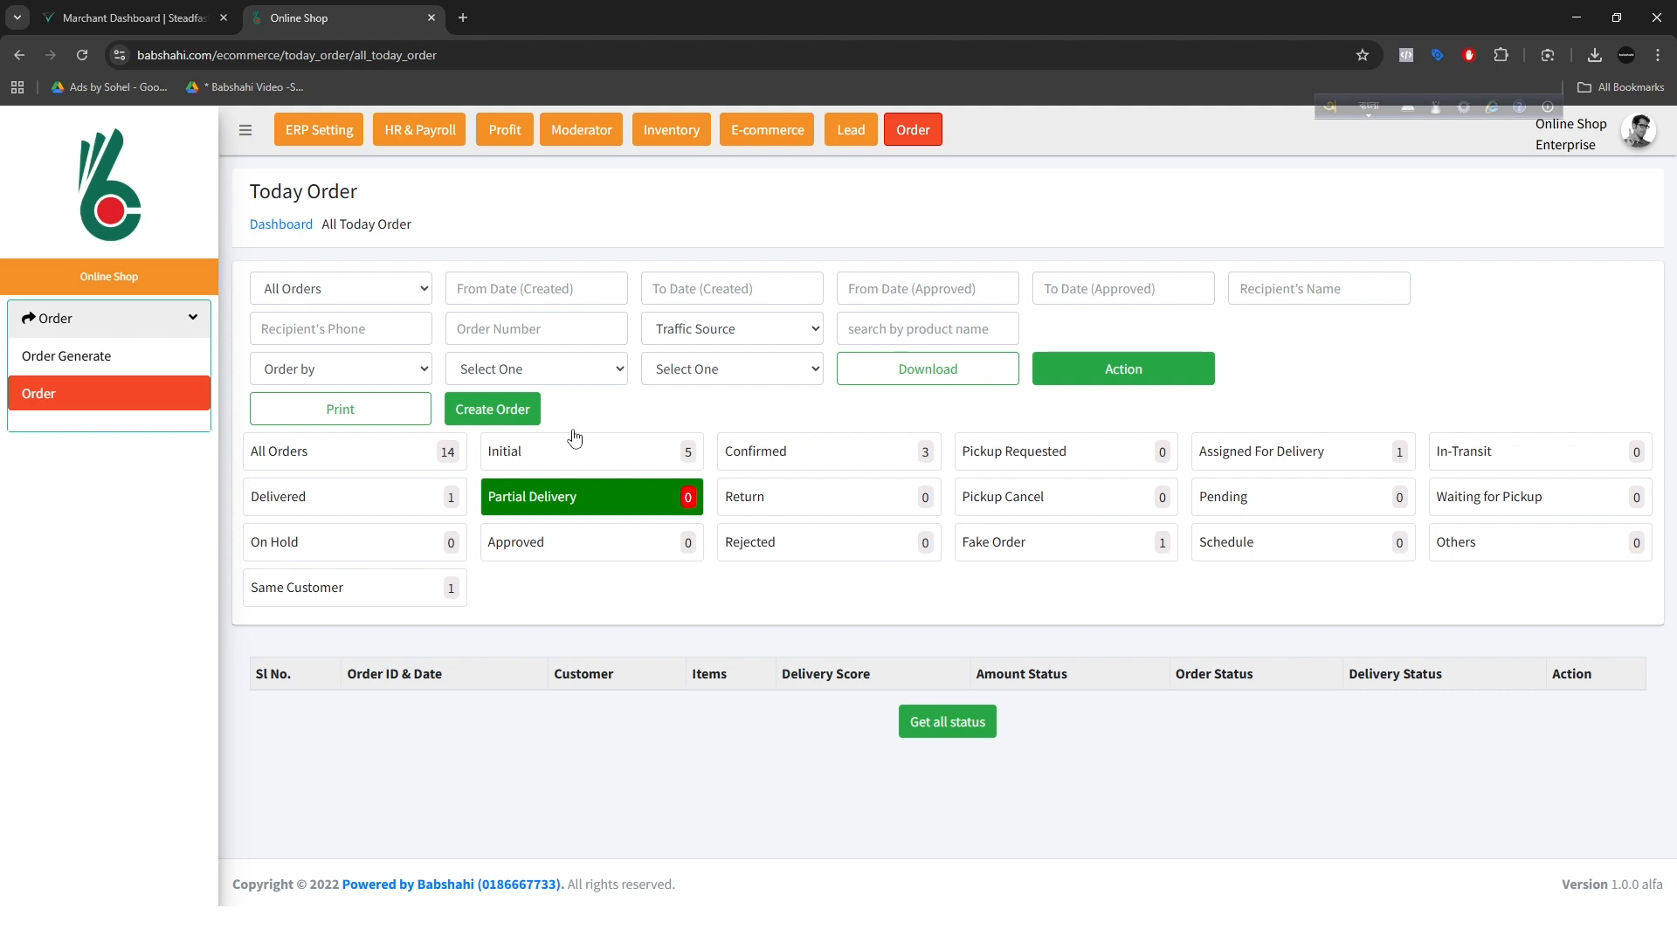
Step: Review the order list's recipient phone, creation date, traffic source and product name filters without setting any
left_click(345, 330)
left_click(558, 293)
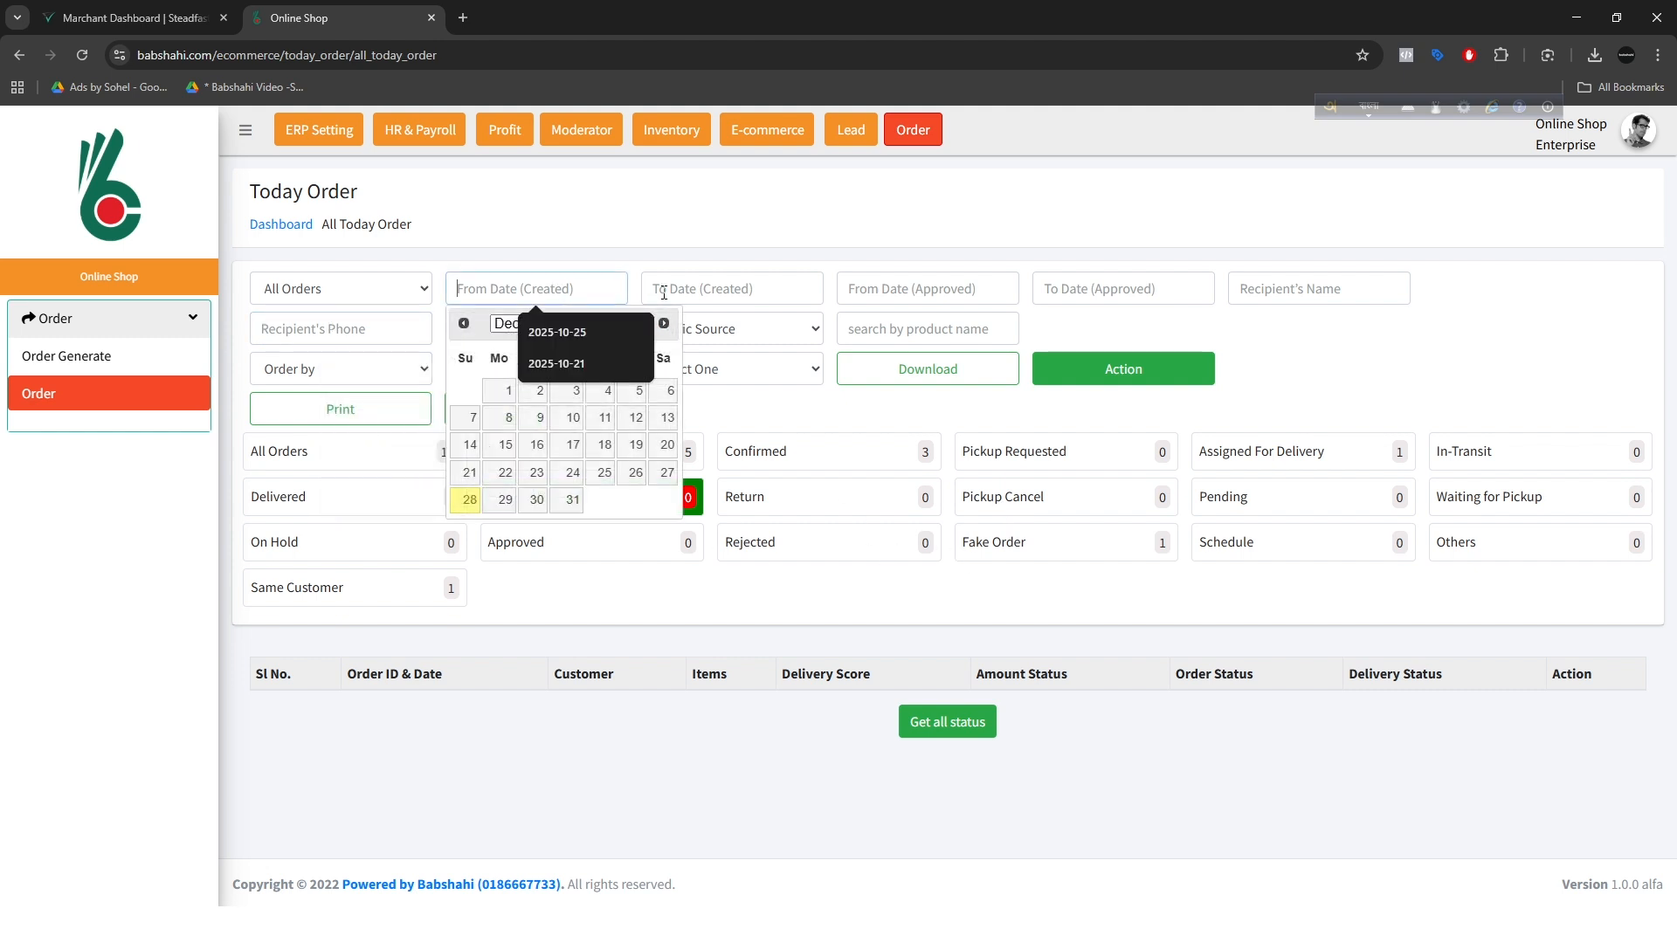
left_click(716, 290)
left_click(1069, 334)
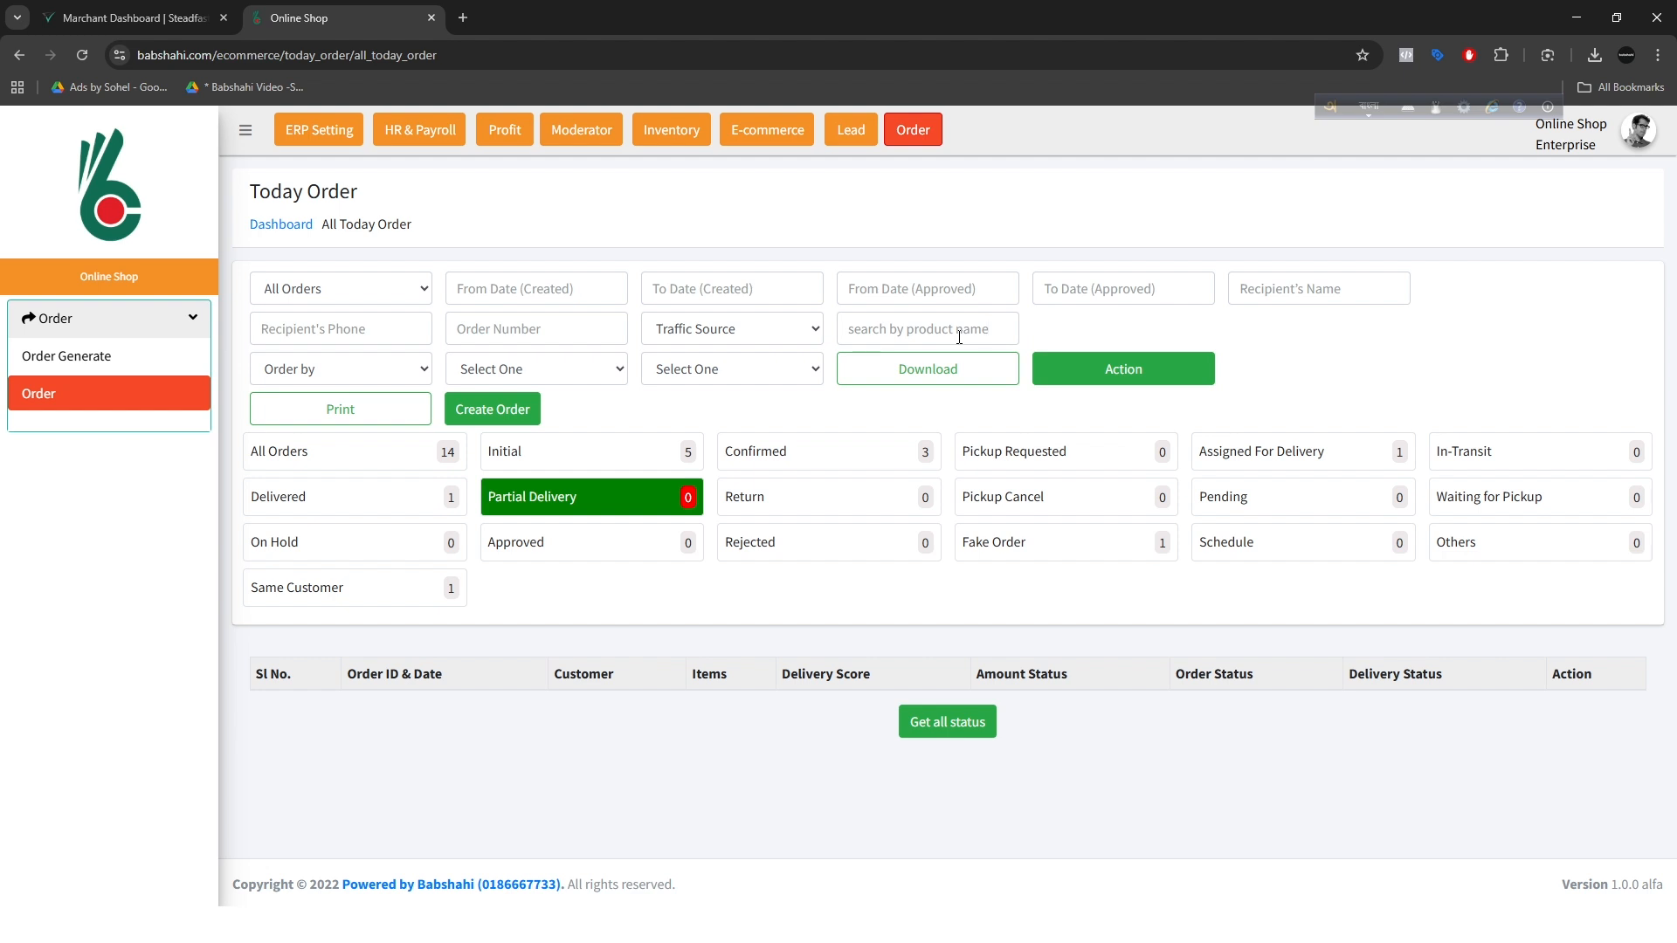
left_click(748, 339)
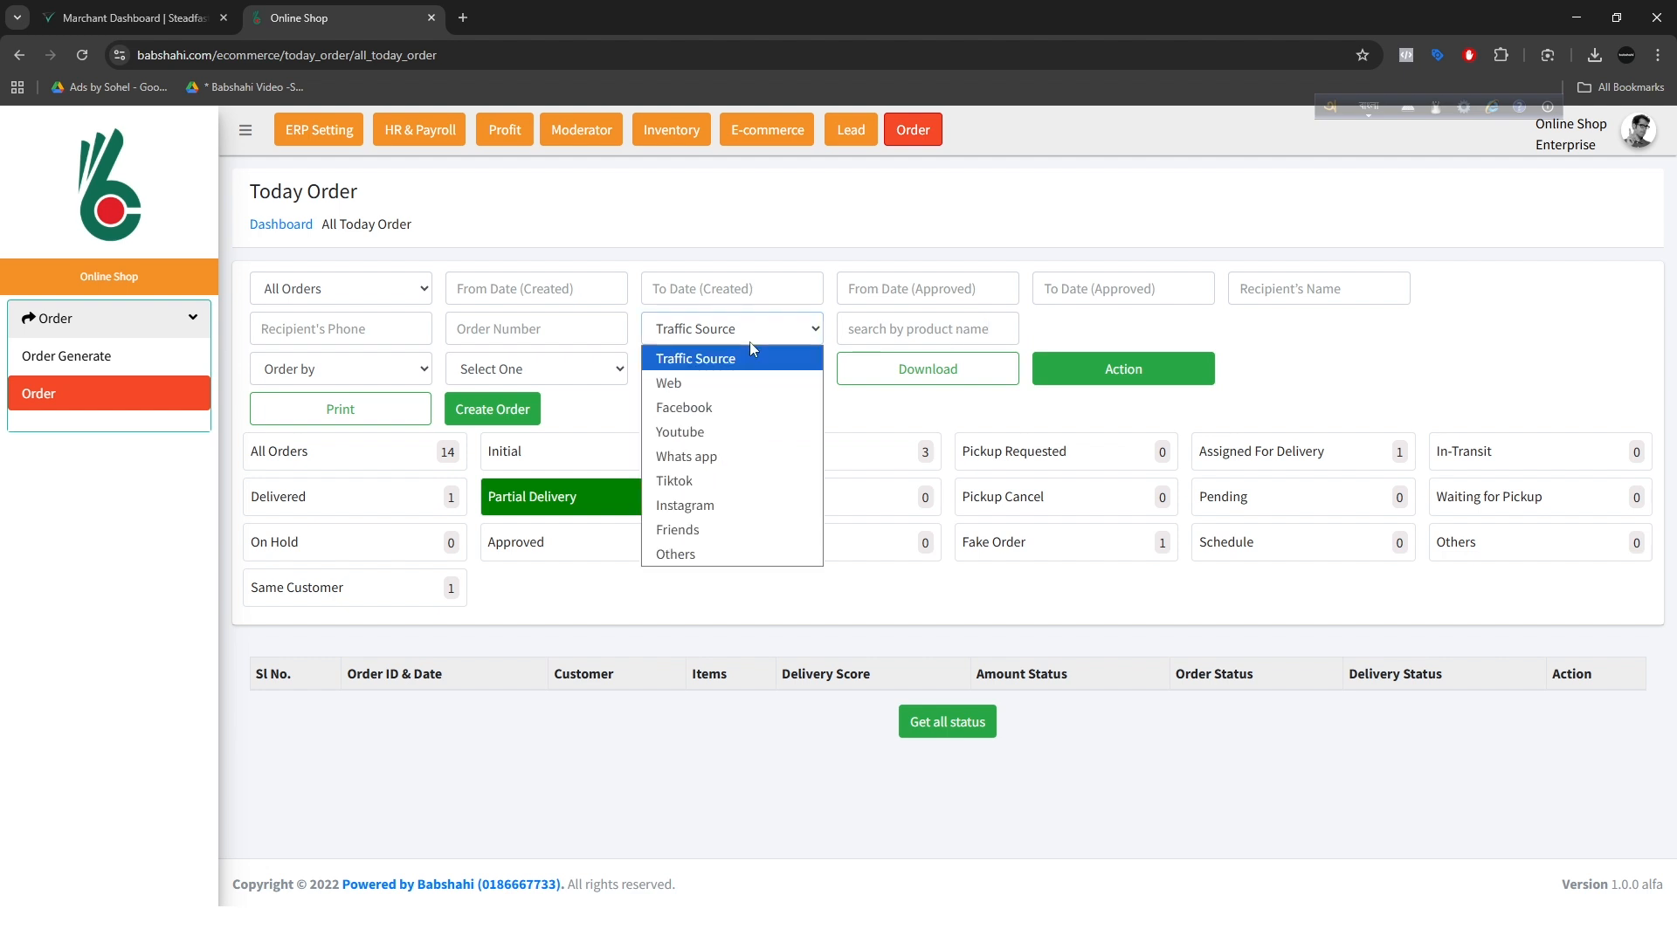
left_click(1116, 335)
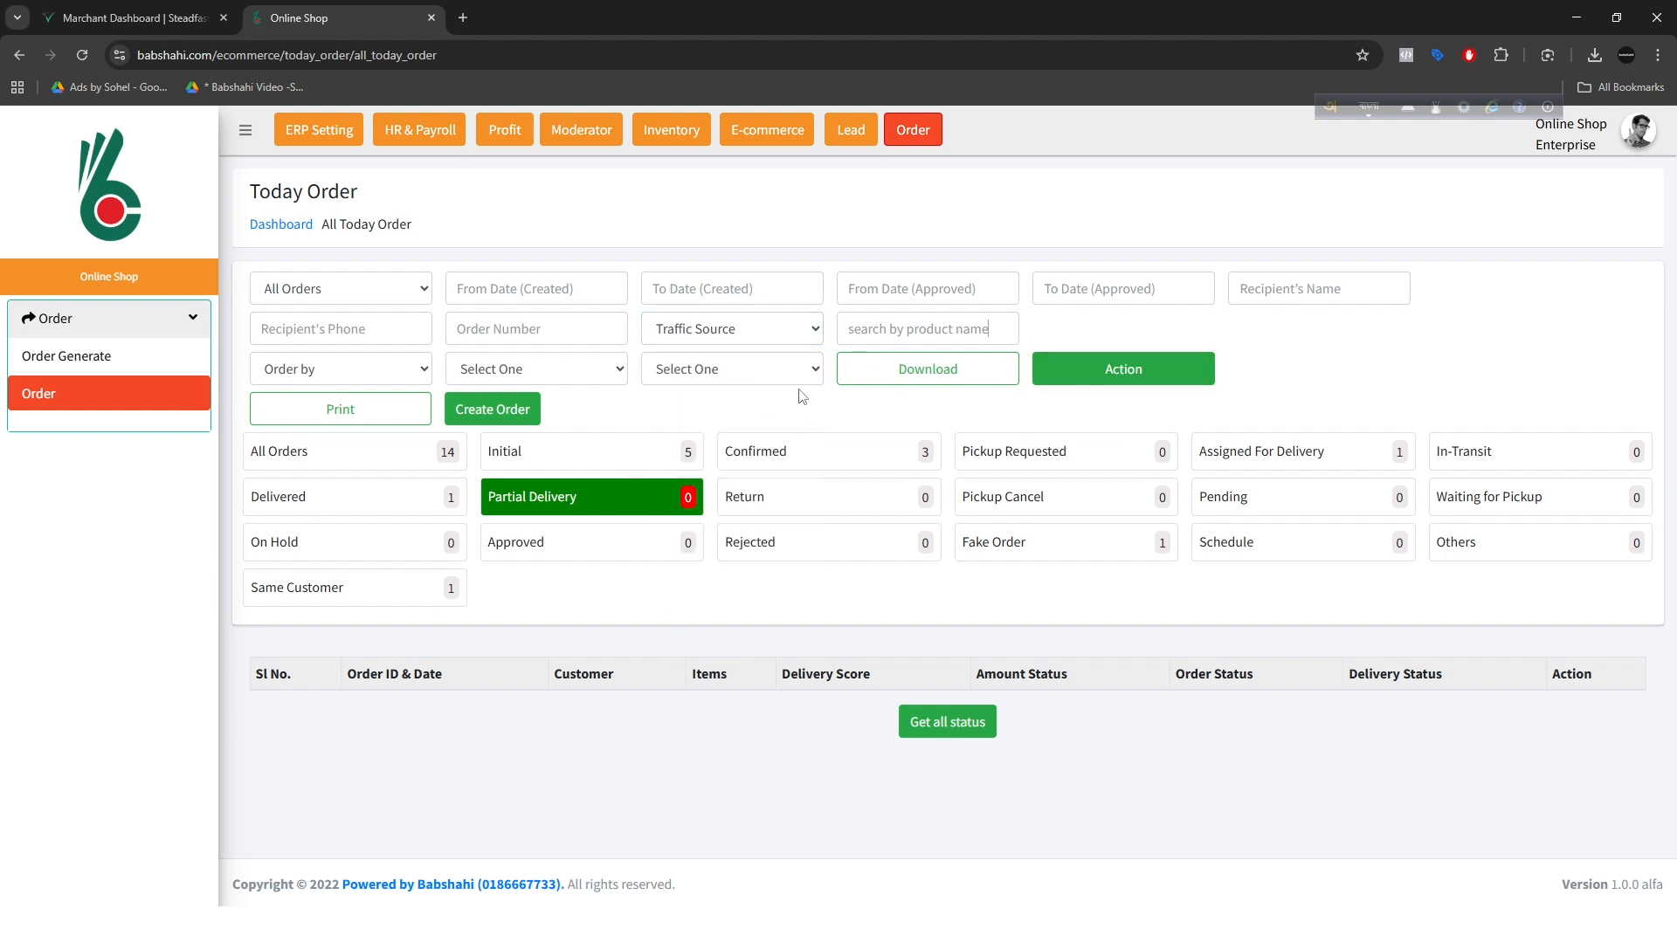
Step: Filter the orders with the Order by option Gold, and switch it to Online Shop
left_click(271, 383)
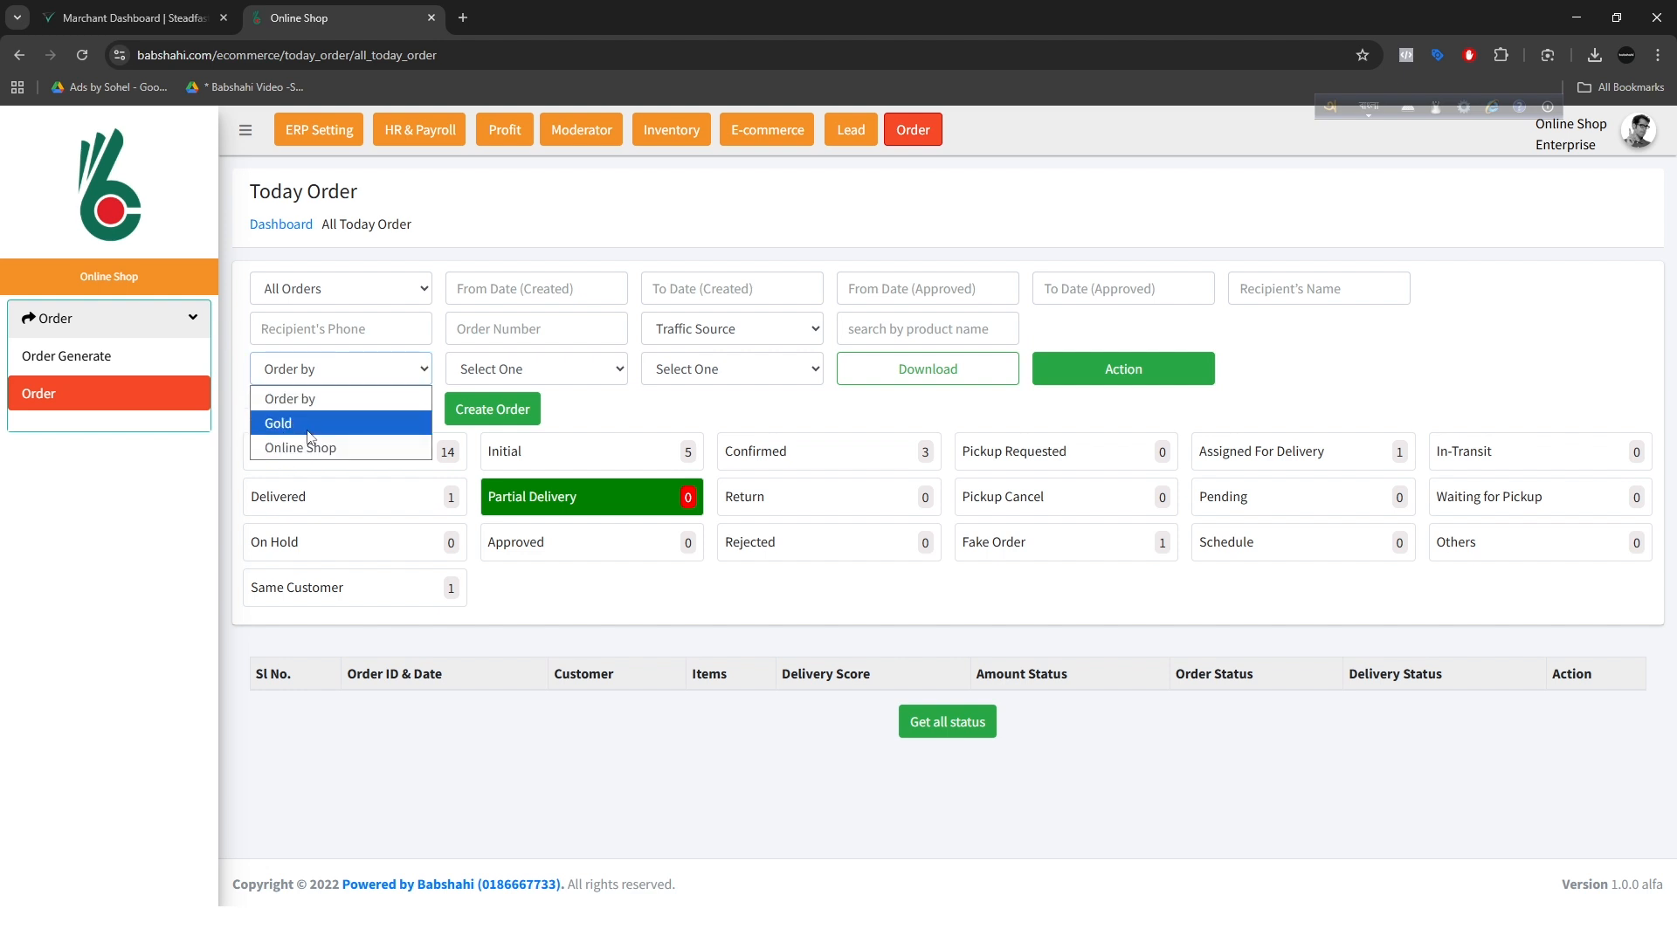
left_click(307, 426)
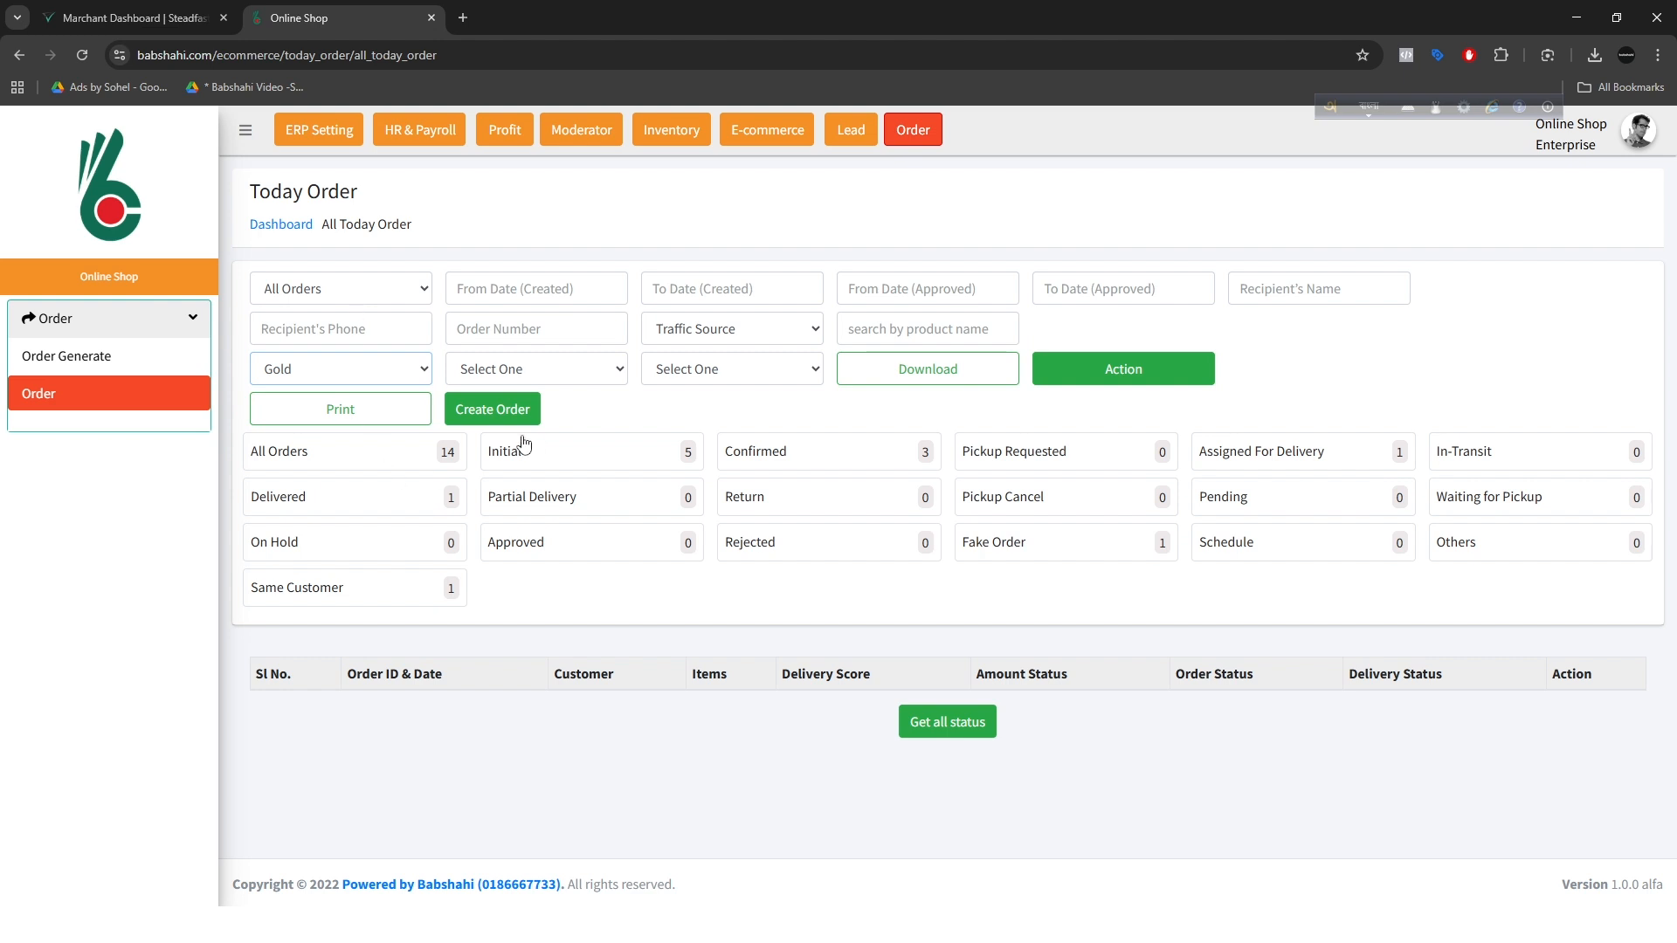
left_click(352, 378)
left_click(305, 443)
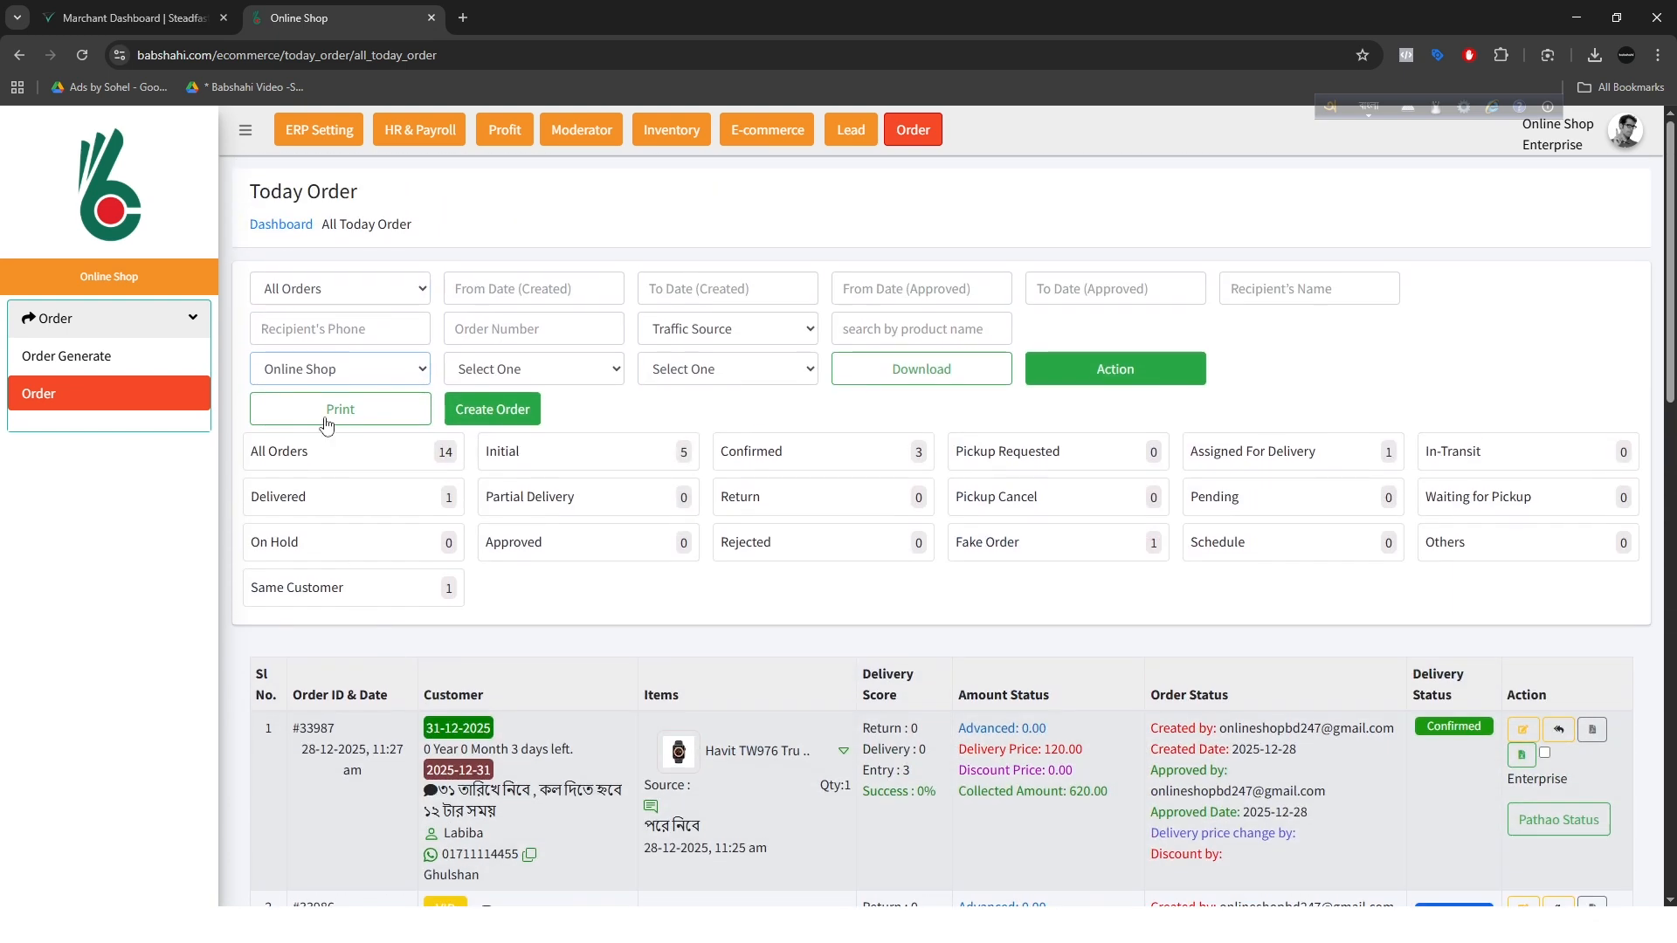
left_click(325, 375)
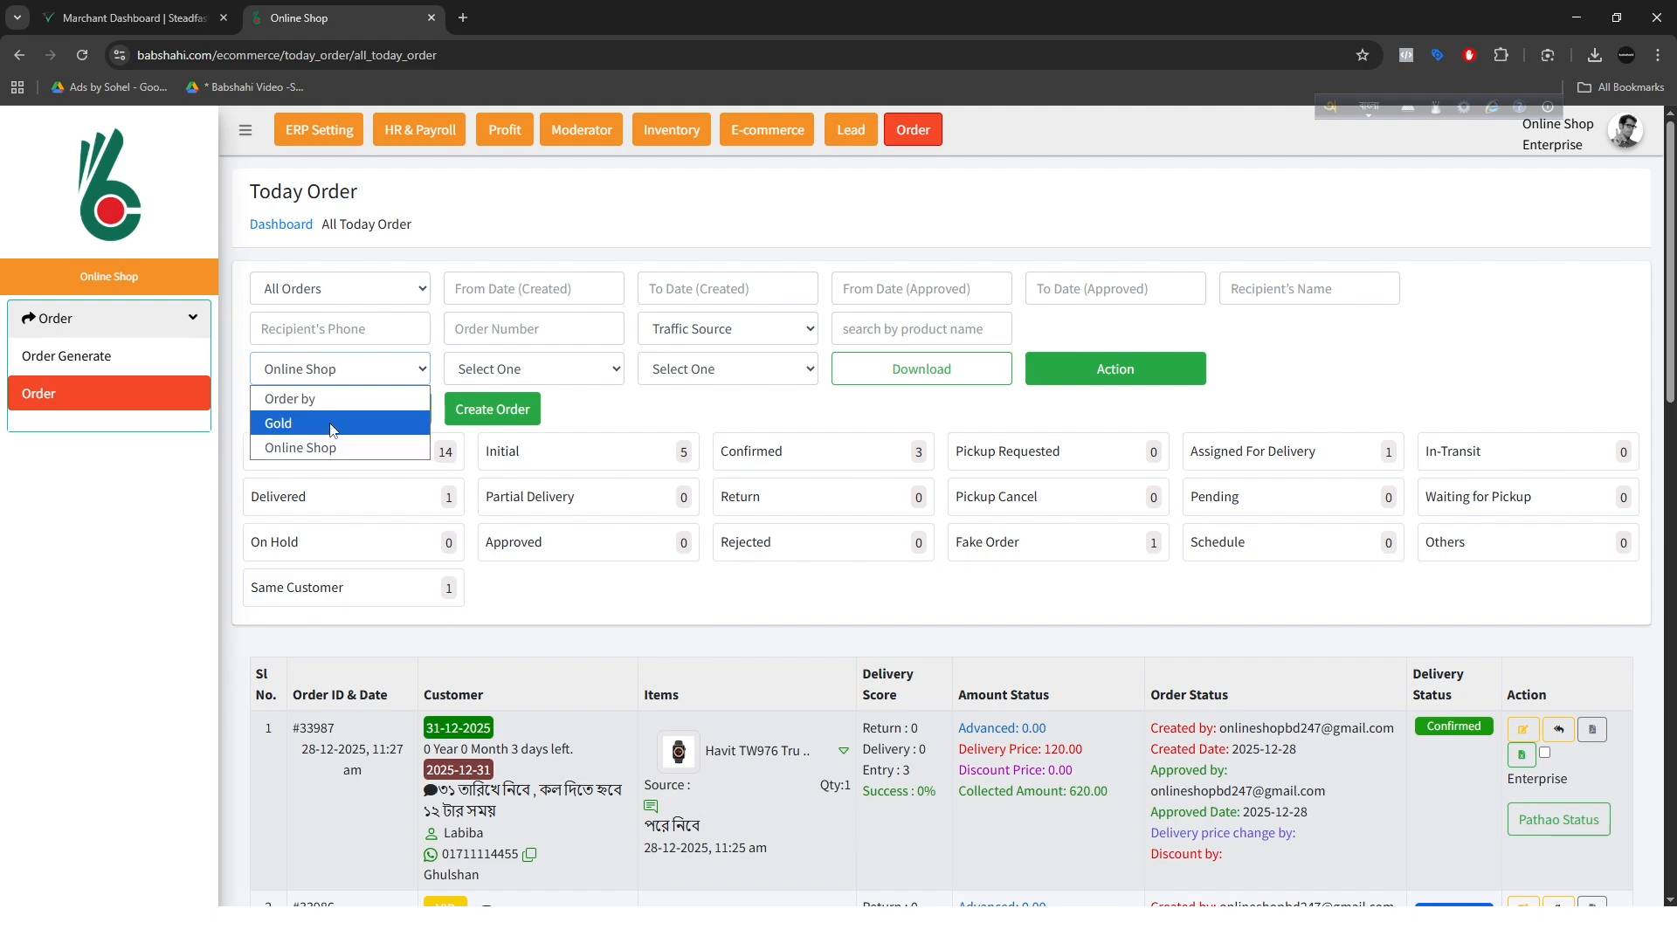
left_click(301, 447)
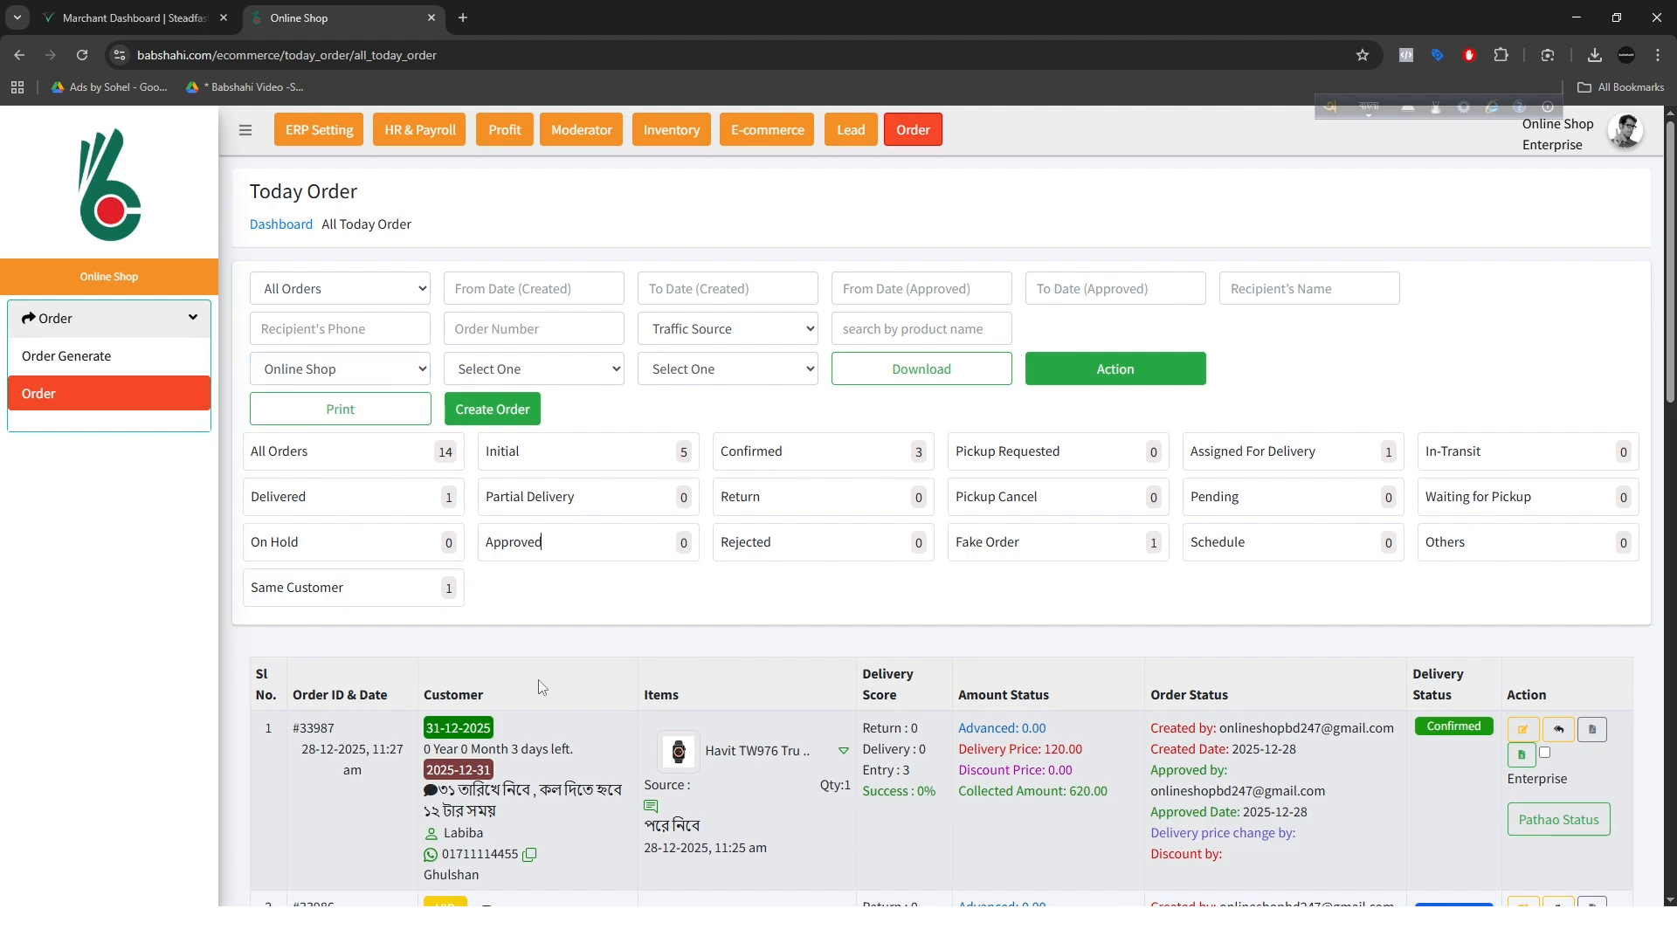
Step: Look through the Online Shop orders, checking their customers, items, amounts and delivery statuses
scroll(539, 679, "down", 20)
scroll(752, 848, "up", 20)
scroll(895, 737, "down", 4)
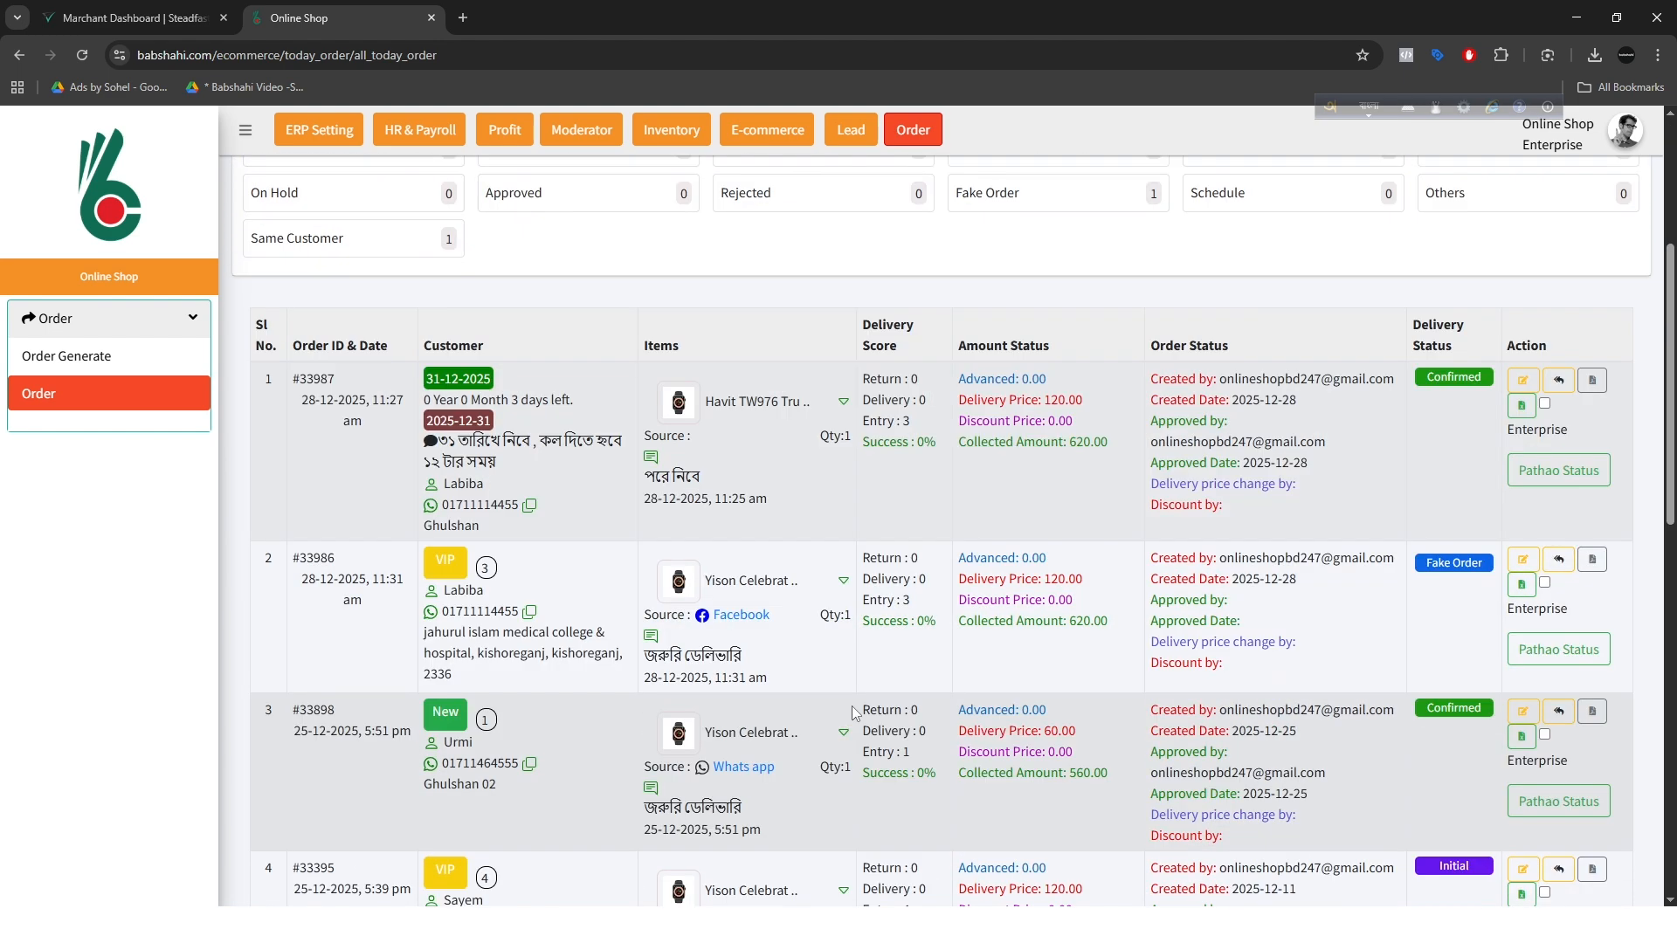
scroll(871, 703, "down", 3)
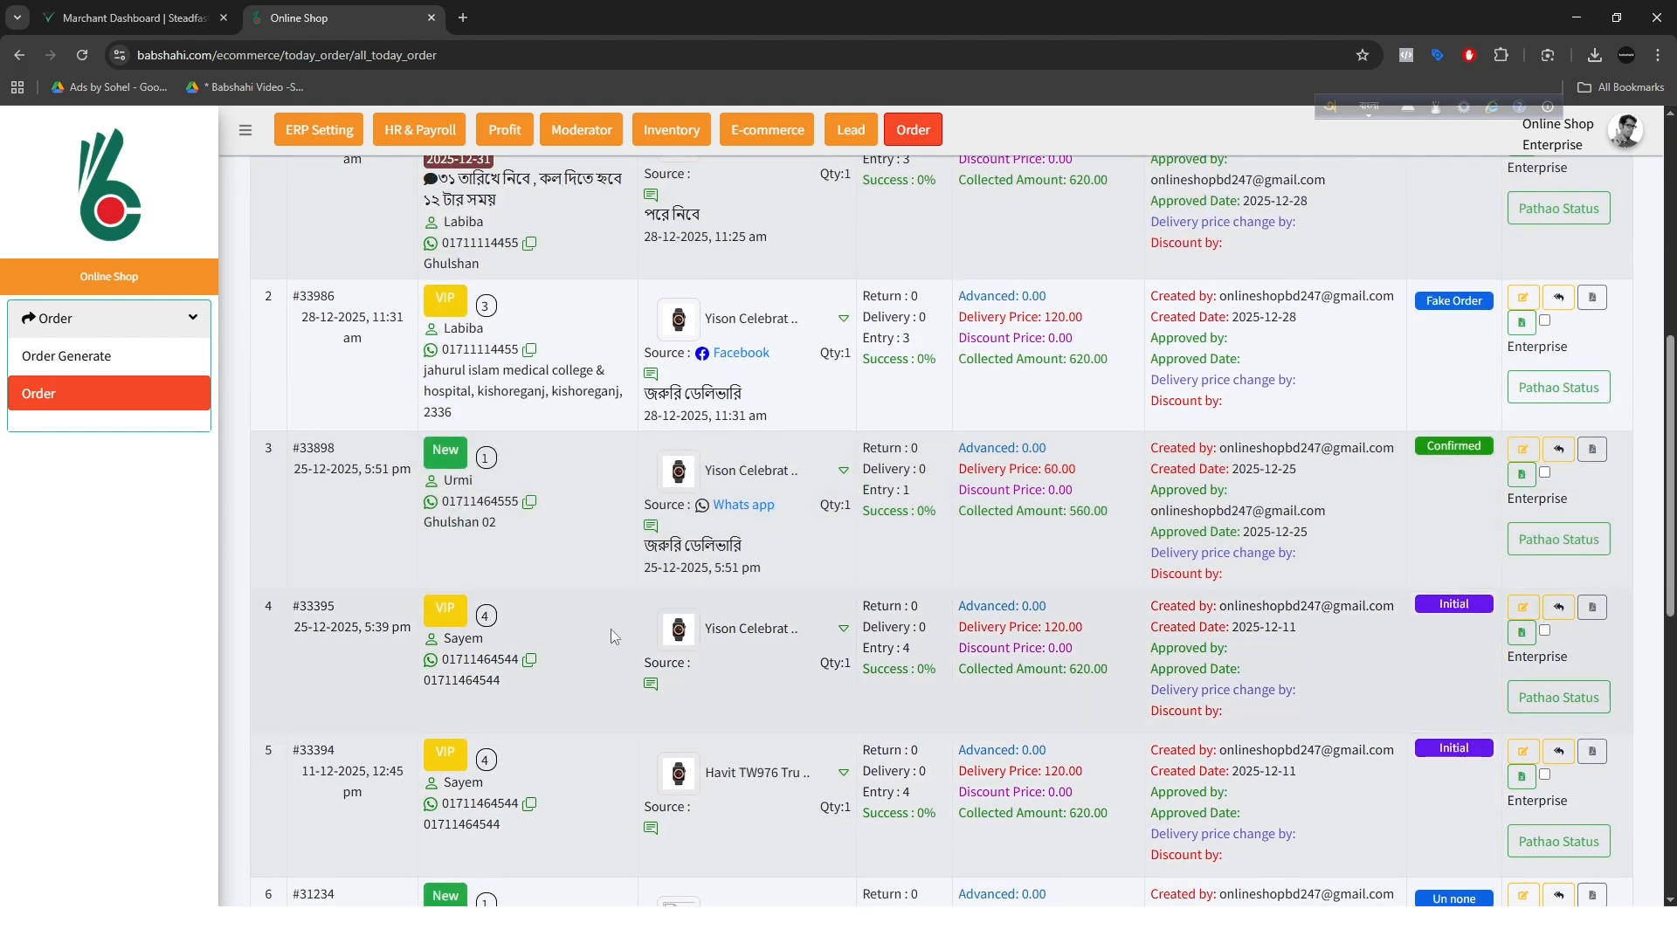
scroll(1065, 653, "down", 10)
scroll(973, 662, "up", 20)
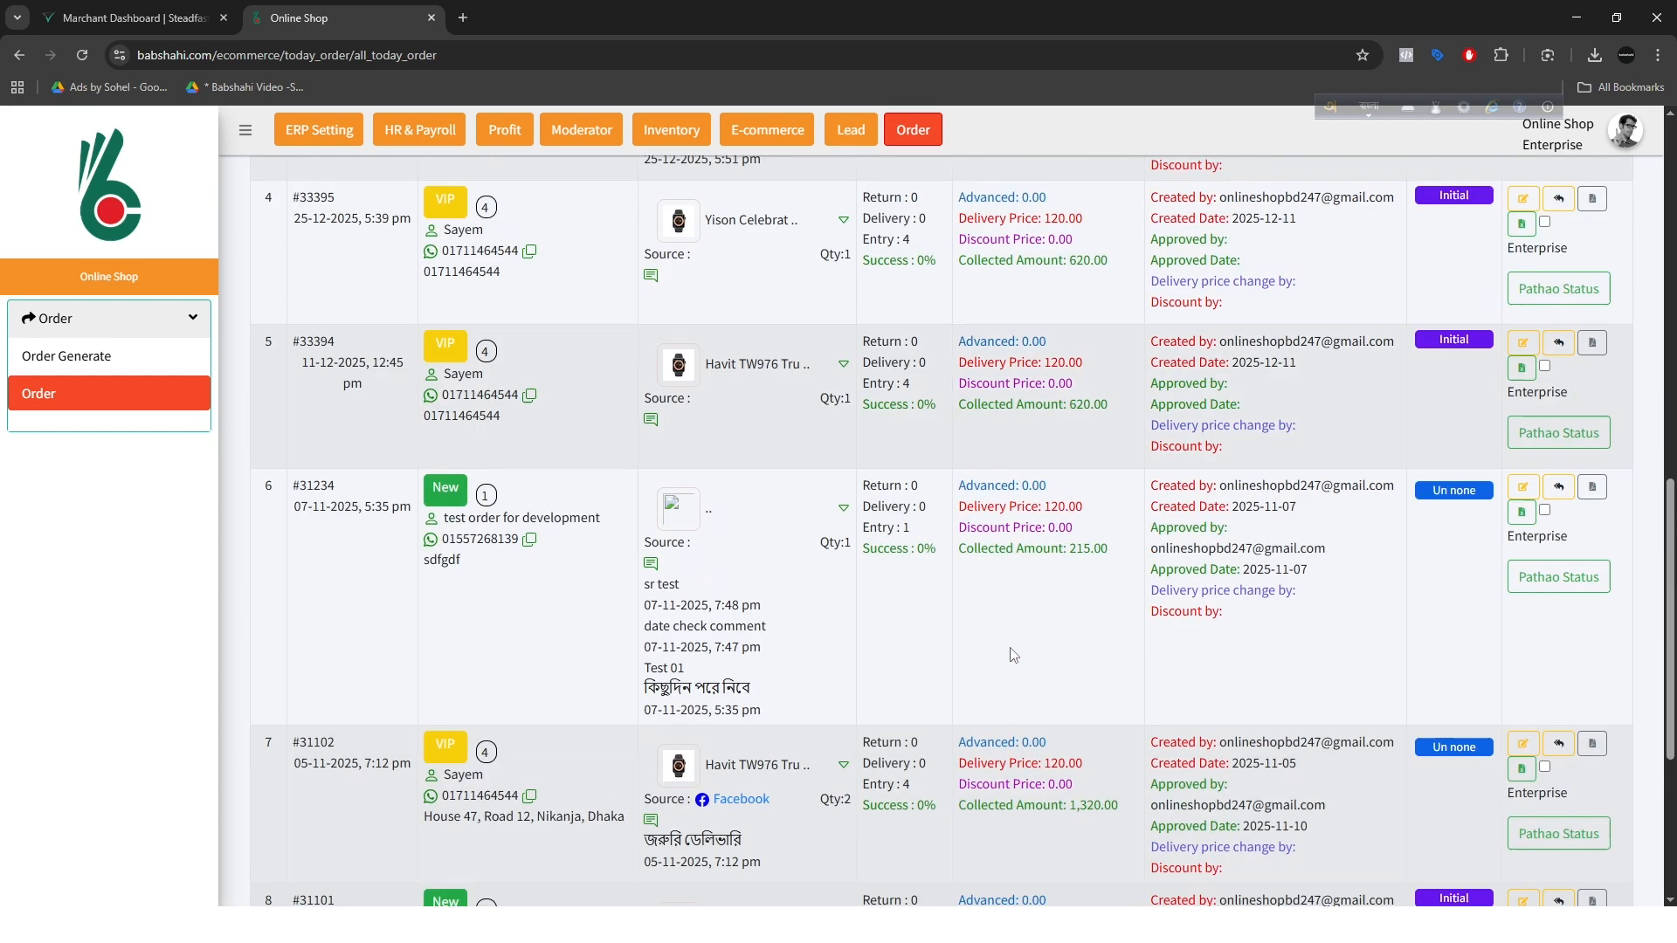